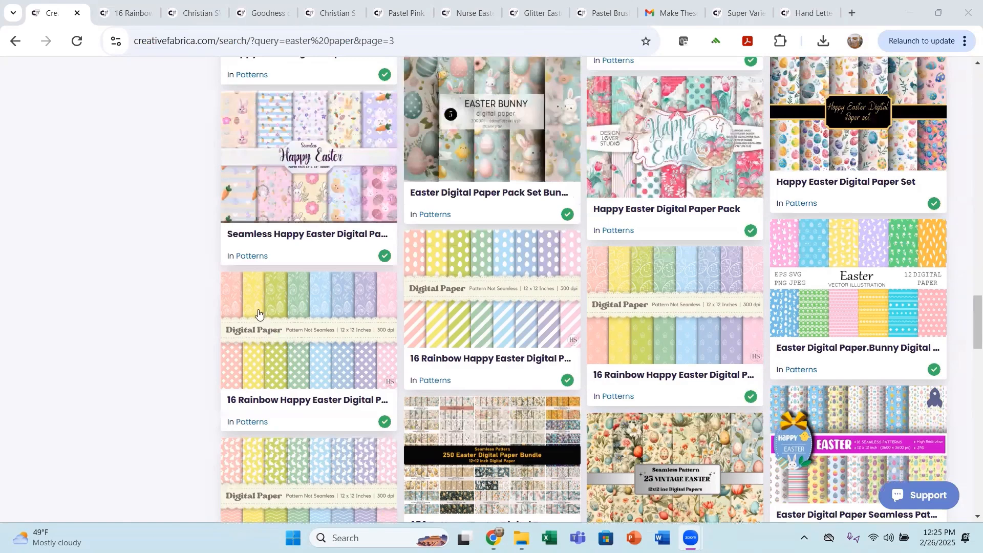
Step: Look over the Easter paper search results and the 16 Rainbow Happy Easter Digital Paper product page
scroll(243, 298, "up", 13)
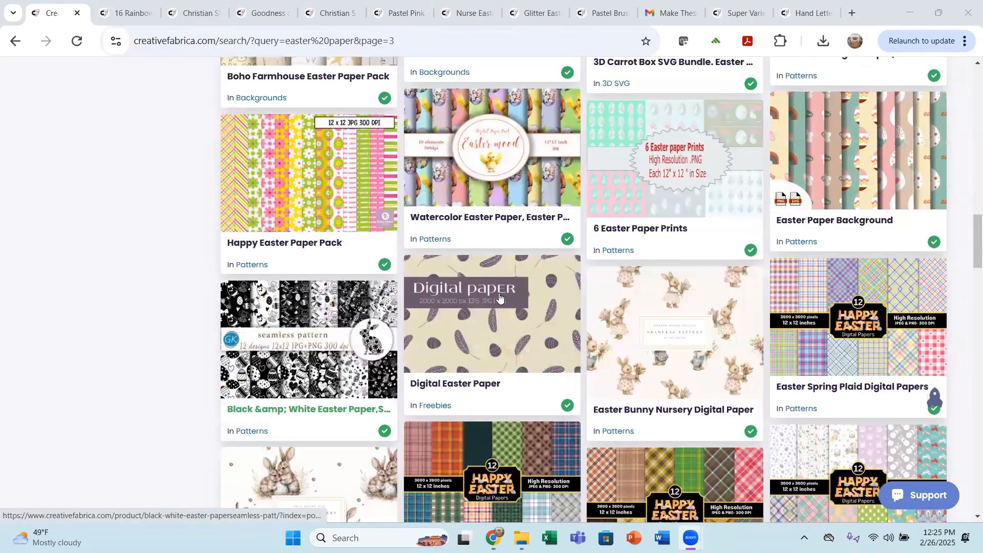
scroll(489, 282, "up", 5)
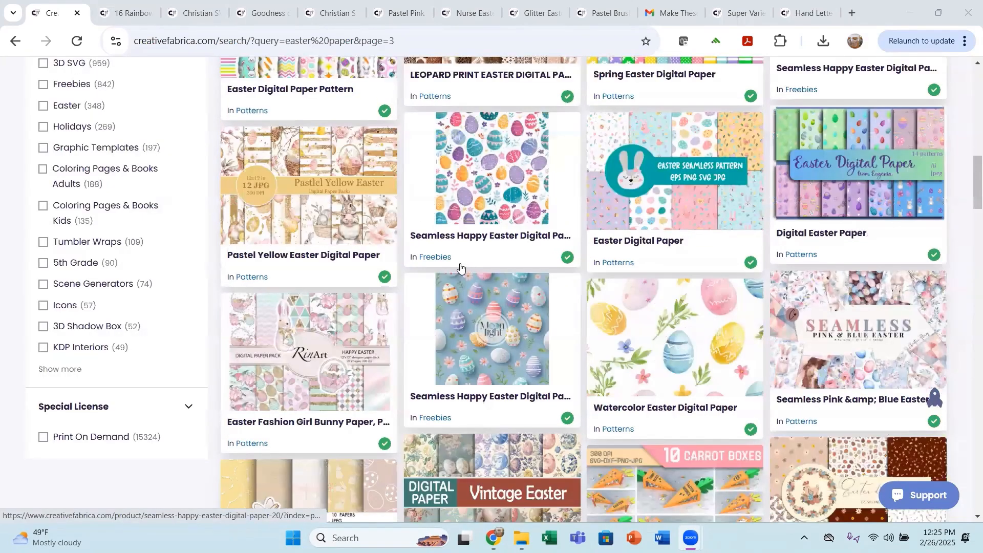
scroll(460, 262, "up", 10)
left_click(108, 9)
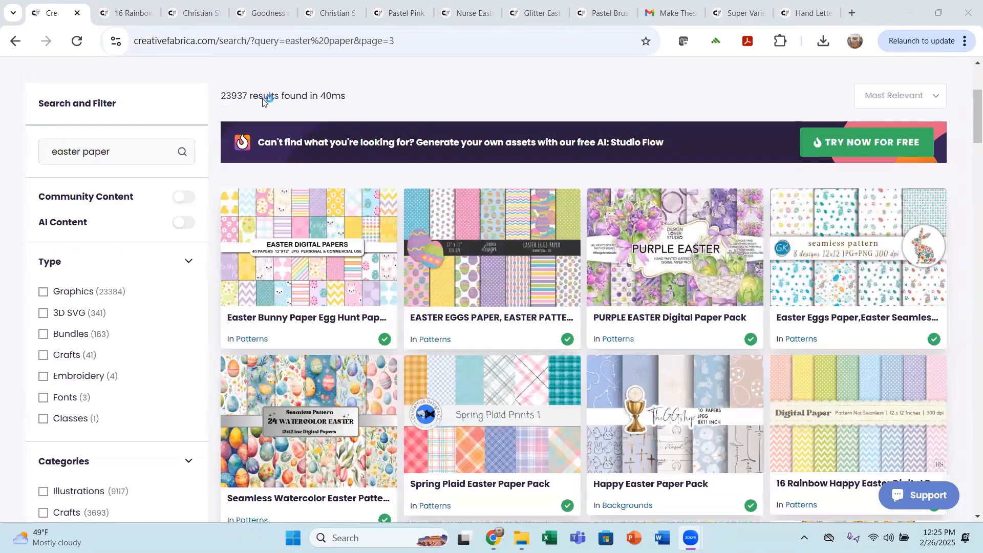
scroll(175, 169, "down", 3)
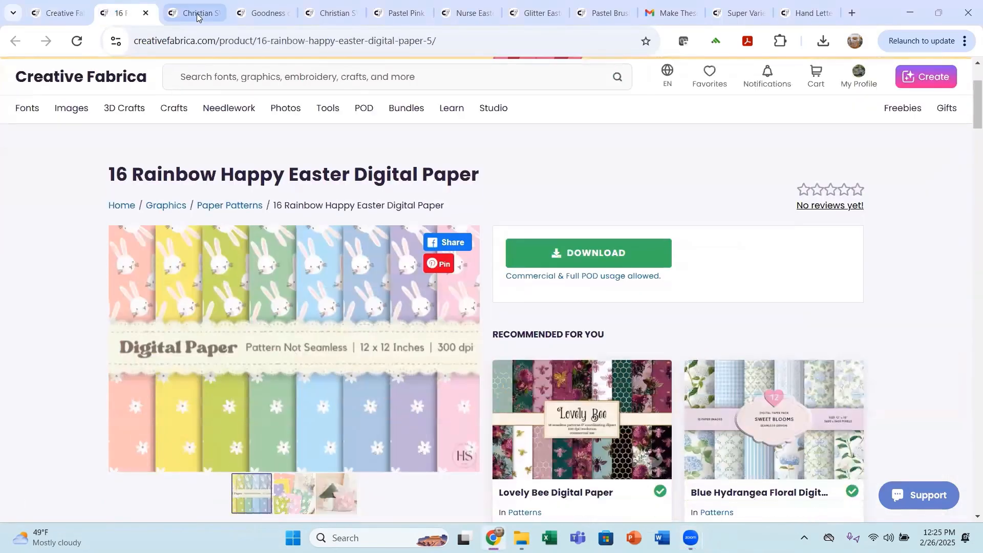
Step: Review the product pages for the Christian SVG Bundle, the Goodness of God Christian Bible Verse and the other Christian SVG design
left_click(194, 13)
scroll(328, 240, "down", 3)
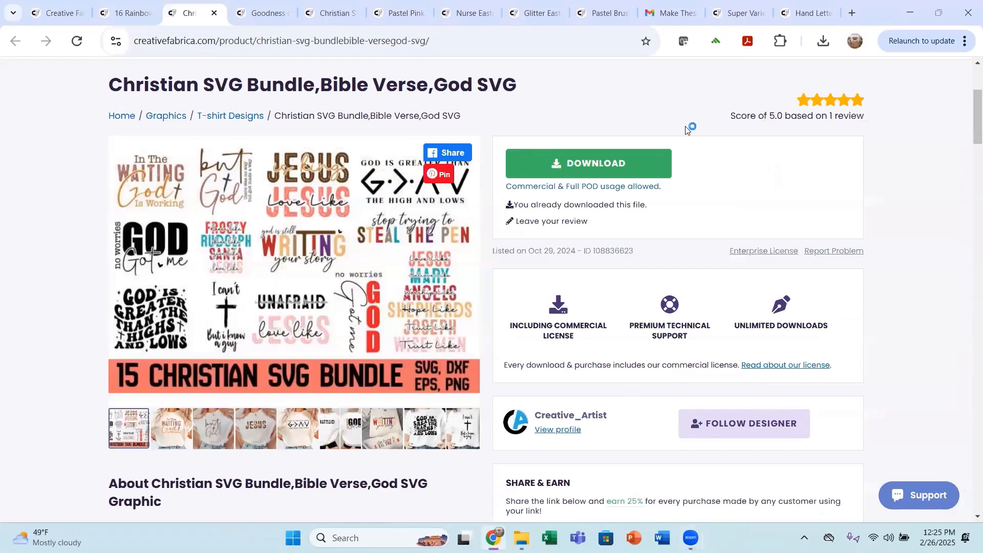
left_click(269, 15)
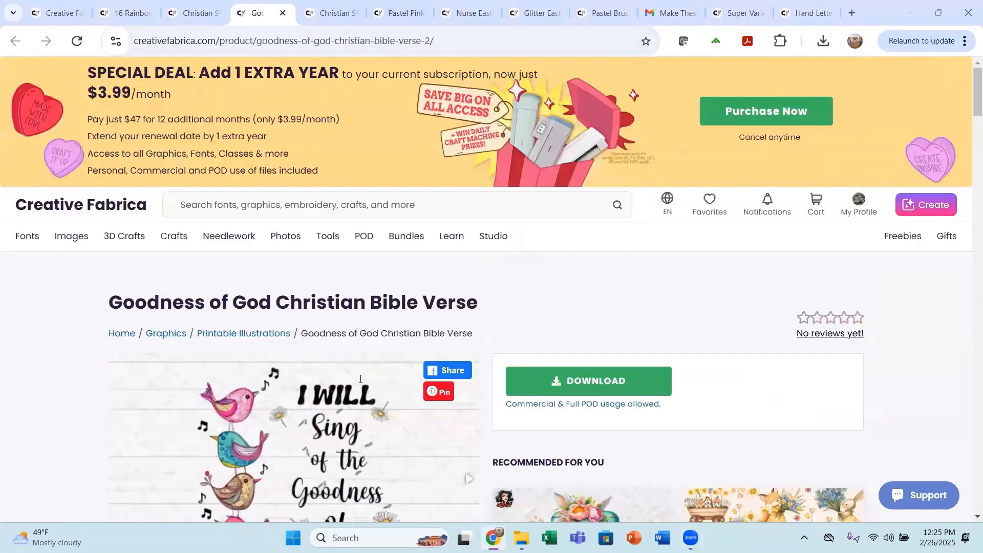
scroll(351, 92, "down", 1)
left_click(346, 15)
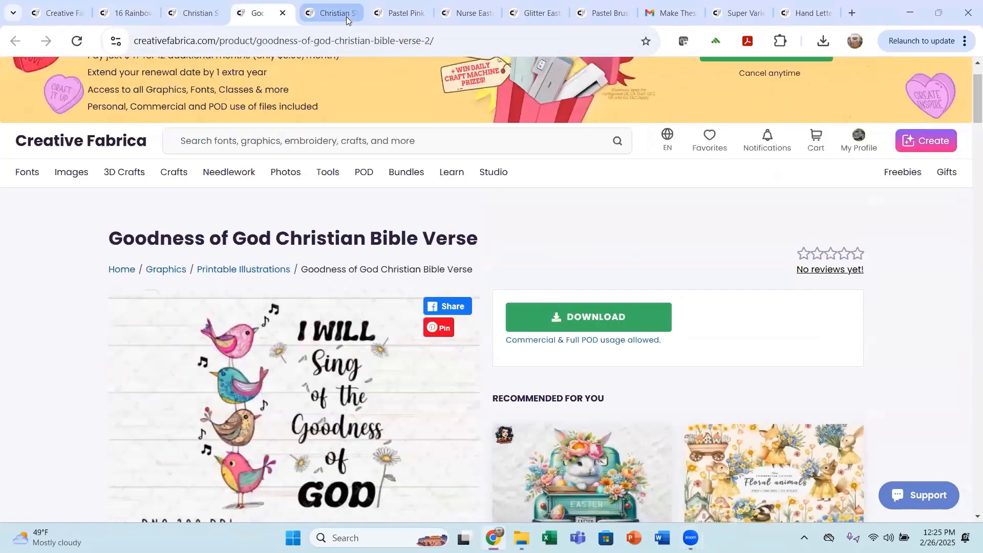
Step: Review the Pastel Pink Easter Watercolor Cliparts, Nurse Easter, Glitter Easter Bunny Coquette and Pastel Brushstroke Easter PNG product pages
left_click(404, 14)
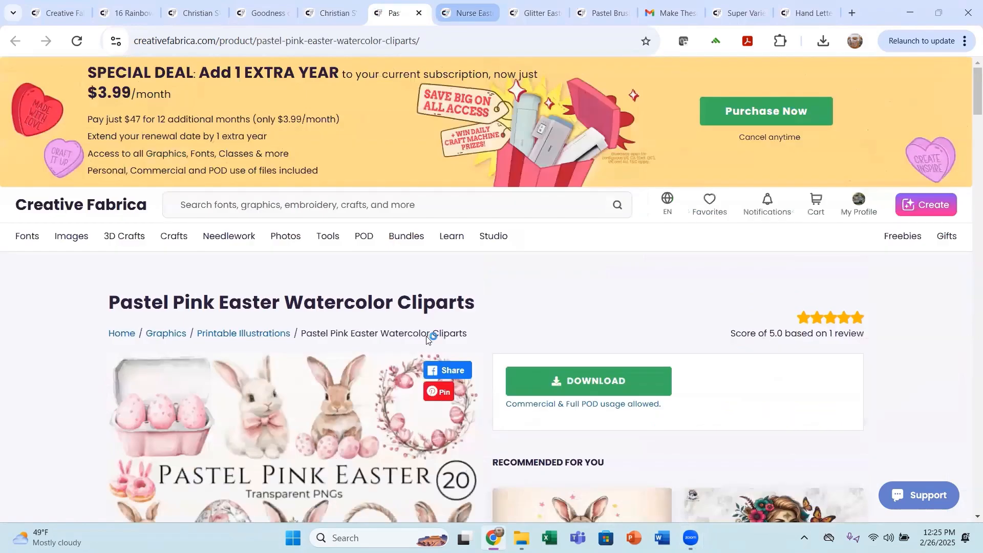
scroll(430, 341, "down", 5)
scroll(445, 128, "up", 4)
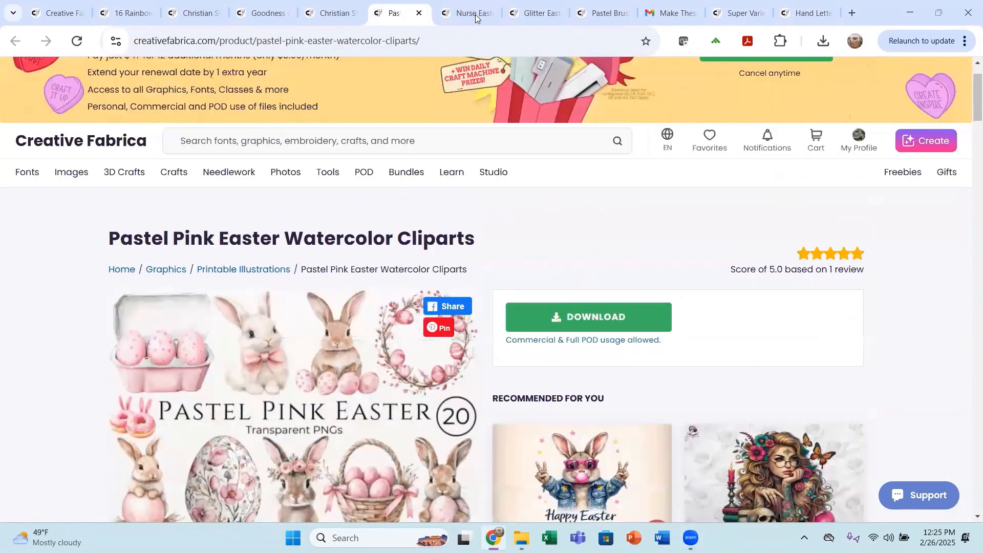
left_click(475, 16)
left_click(546, 17)
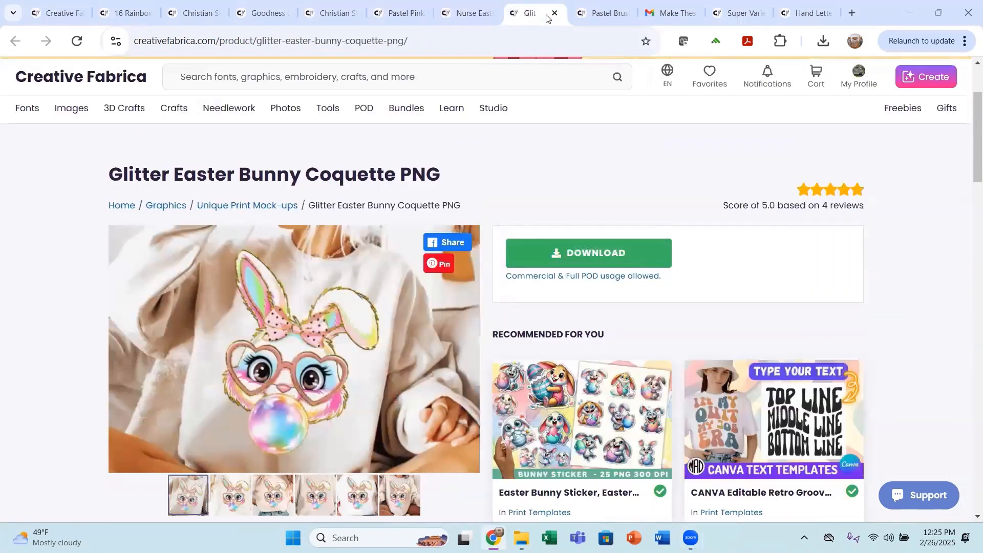
left_click(602, 21)
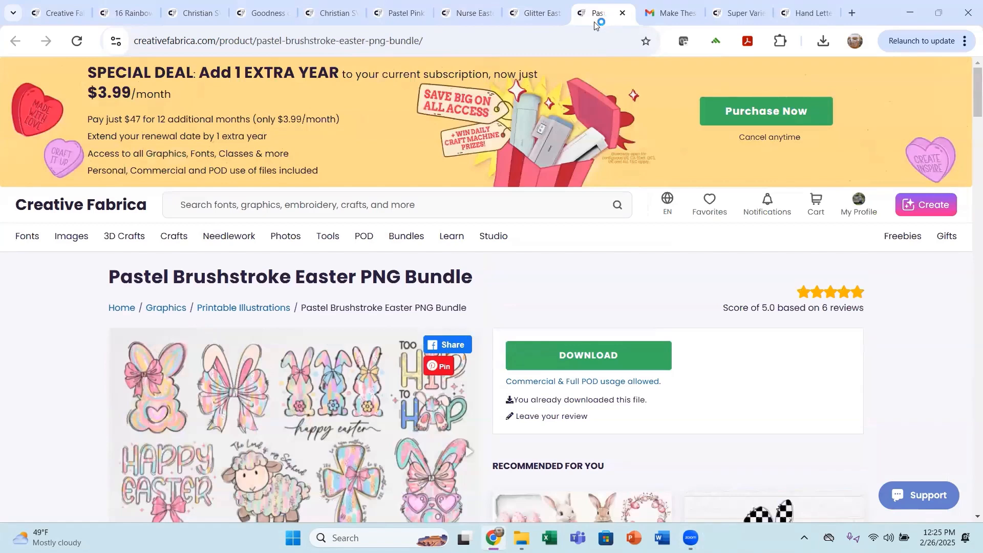
Step: Review the Super Variety Font Bundle and Hand Lettered Font Bundle pages
left_click(741, 17)
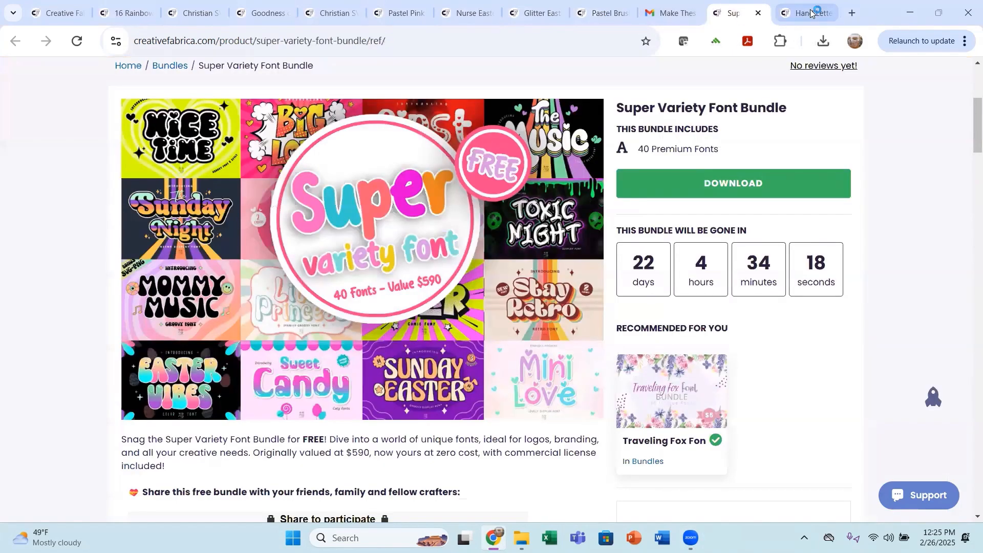
scroll(303, 342, "down", 1)
scroll(803, 75, "up", 2)
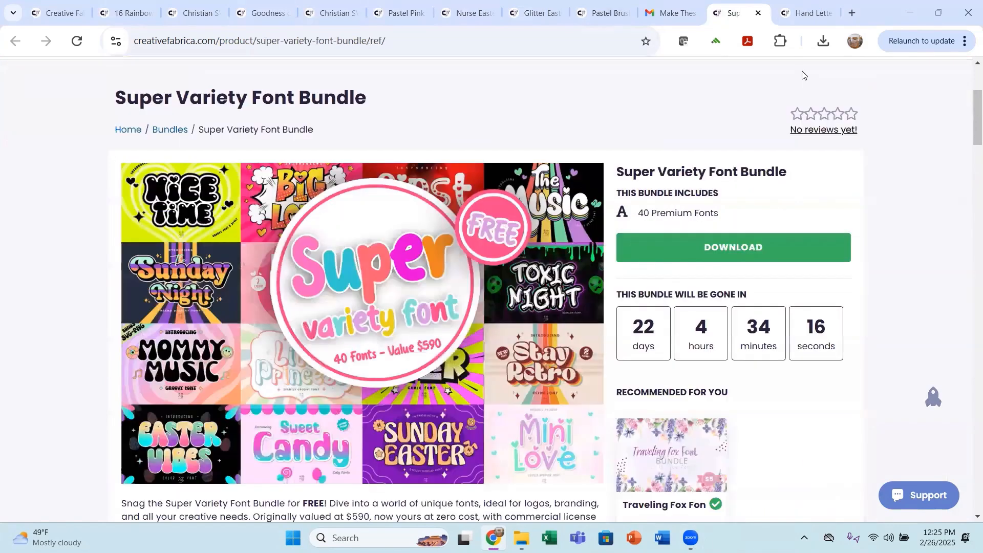
left_click(797, 16)
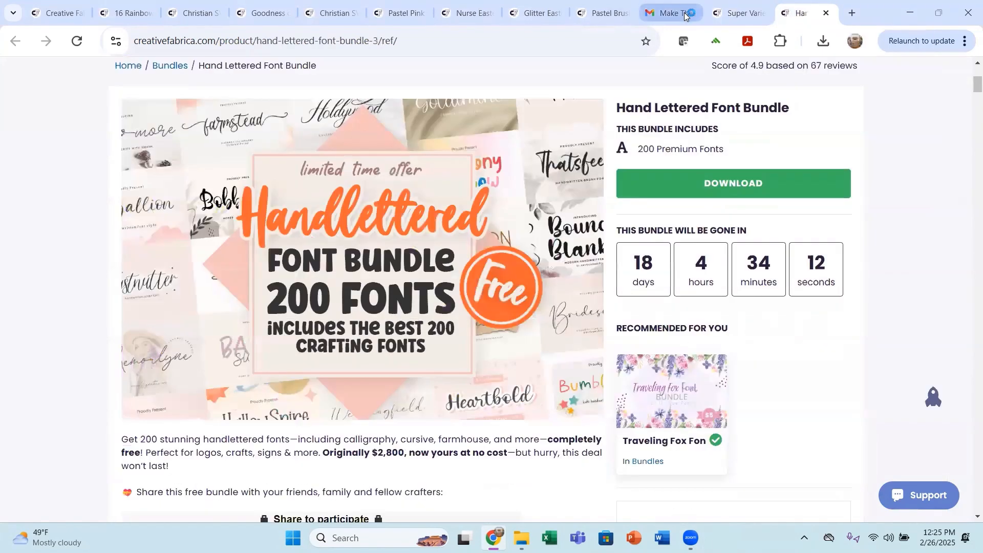
Step: Open the Canva home page at canva.com in the browser tab that holds the Gmail message
left_click(660, 12)
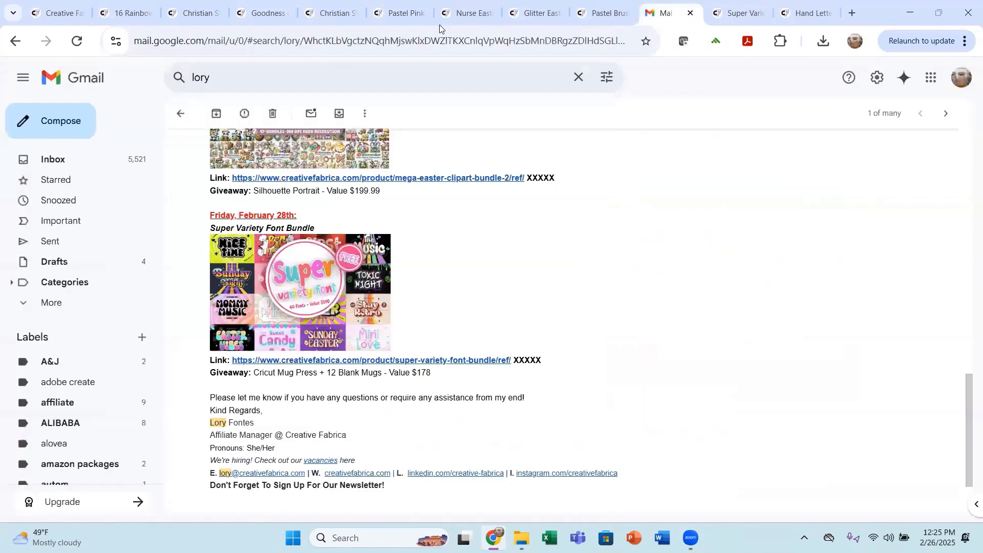
left_click(260, 47)
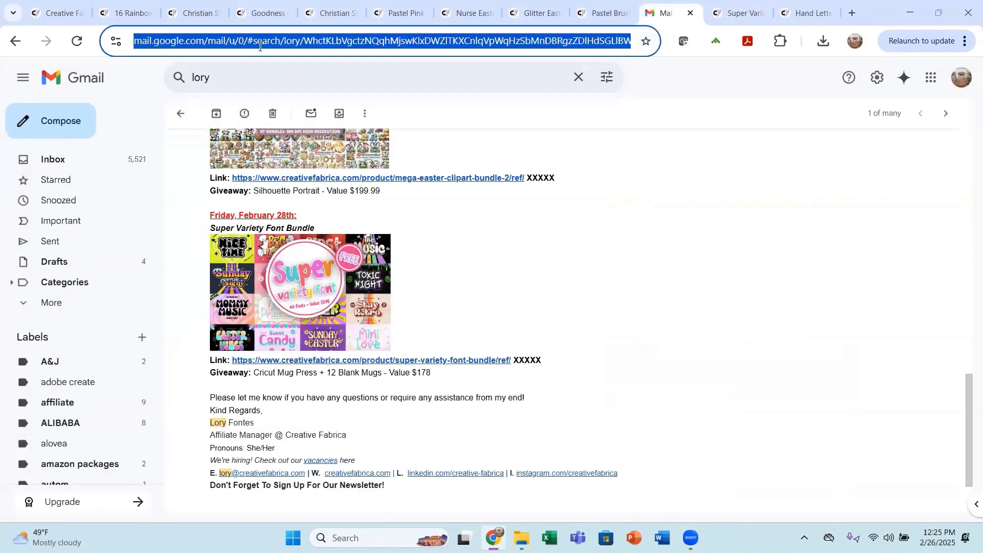
type("can")
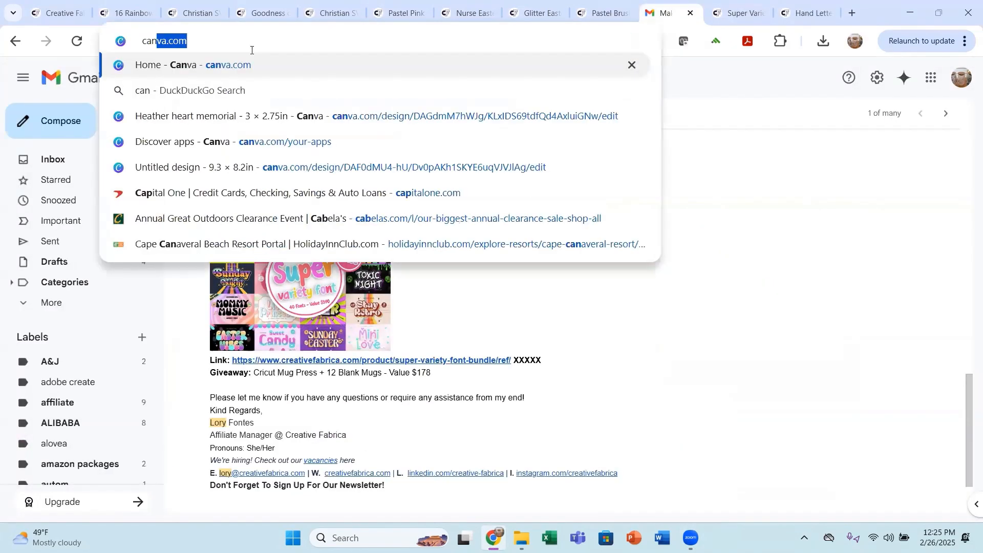
key("Return")
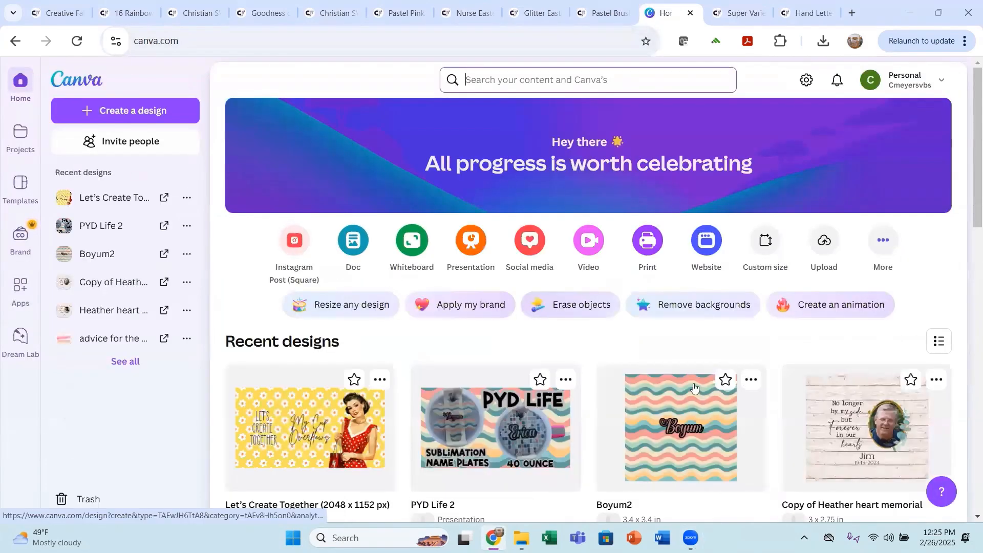
Step: Create a new custom-size design 7.75 in wide and 5.5 in high
left_click(763, 249)
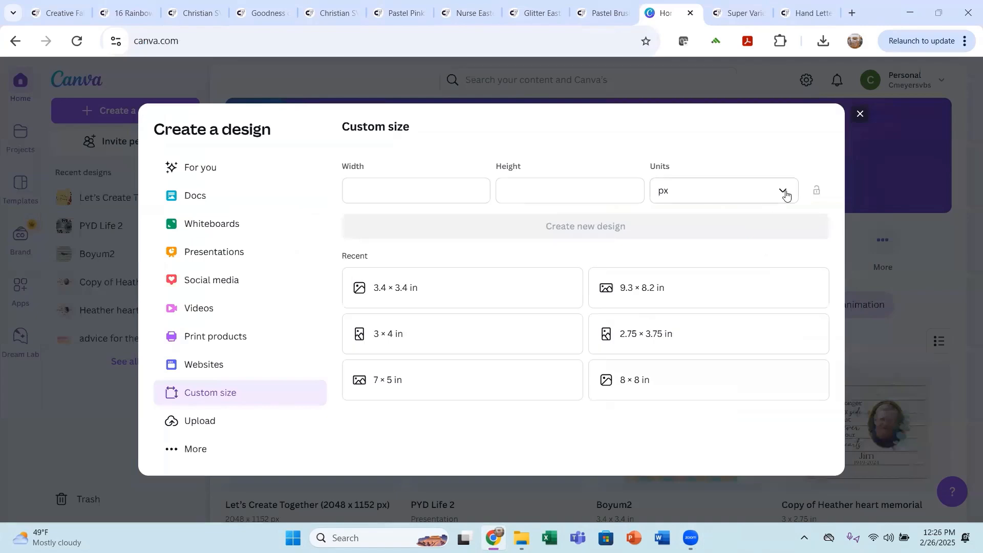
left_click(782, 191)
left_click(691, 255)
left_click(416, 191)
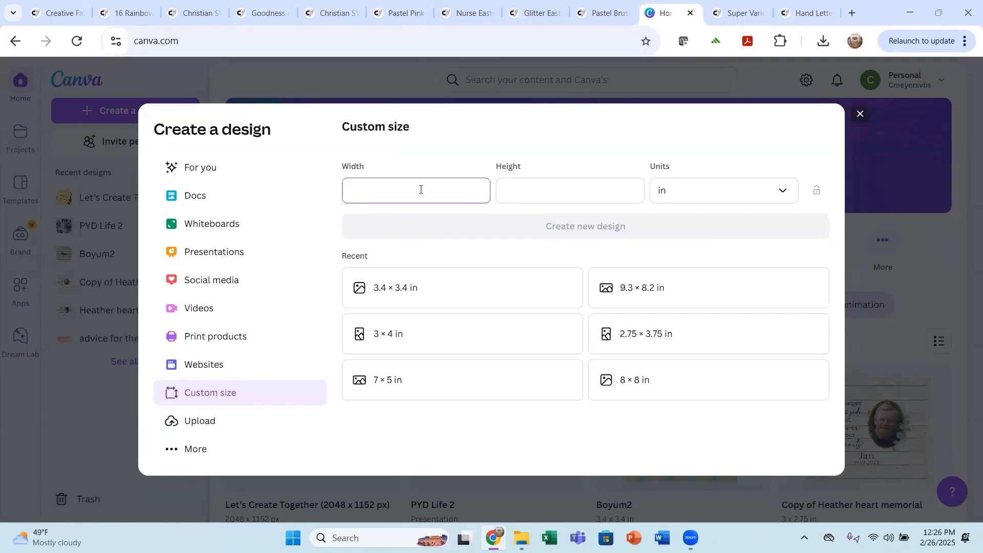
type("7.75")
left_click(535, 190)
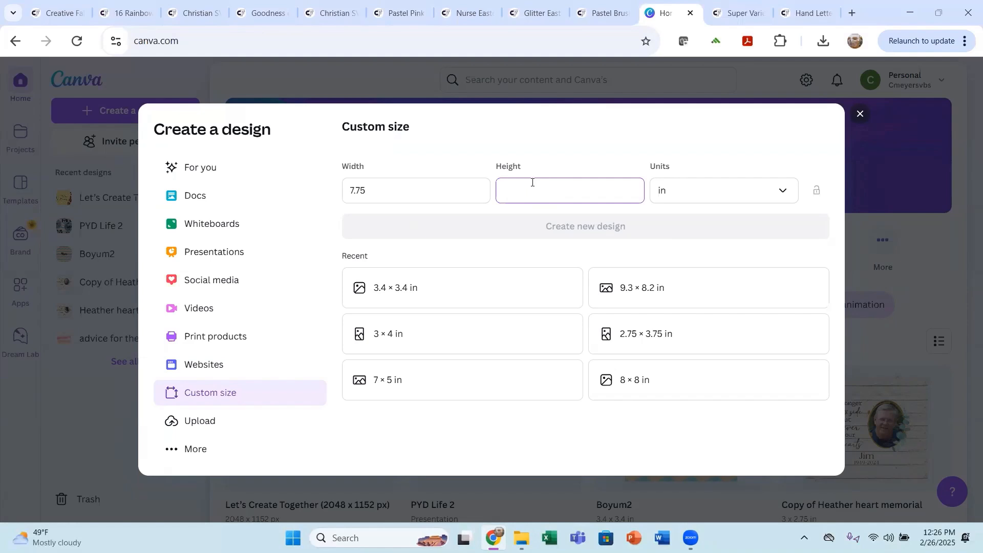
type("5.5")
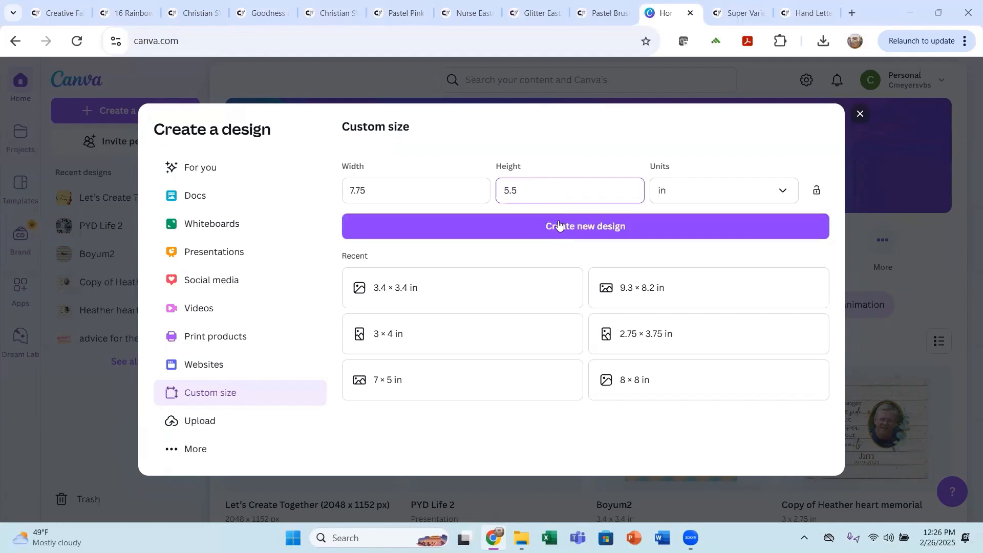
left_click(590, 236)
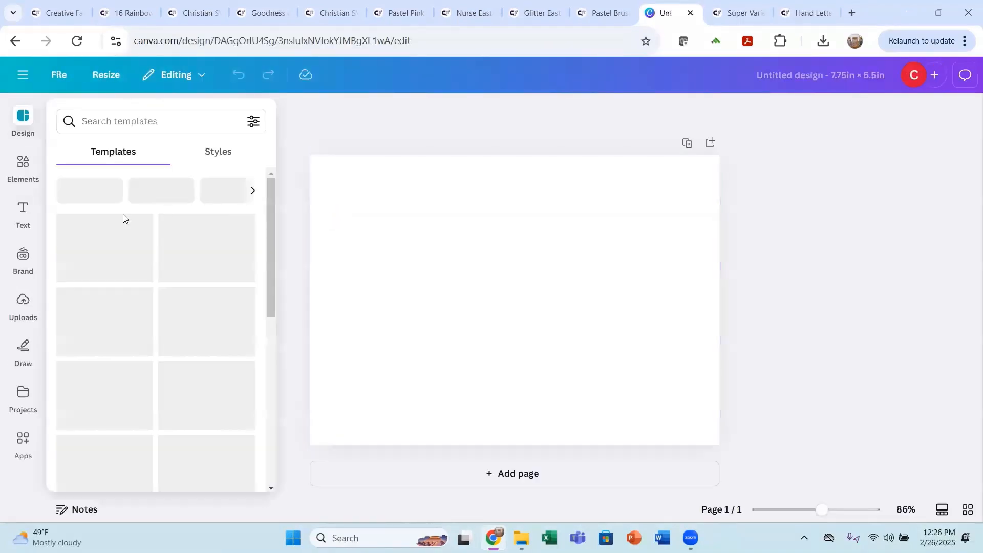
Step: Upload the bubble bunny glasses, NurseEasterDoodle-PNG, god is greater than, I cant but I know a guy, god_34 and love like images
left_click(22, 301)
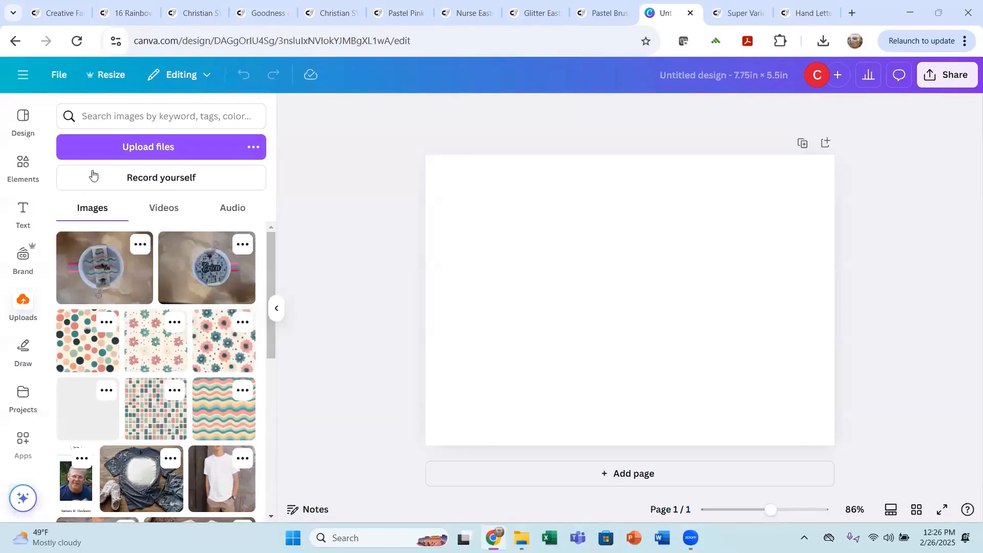
left_click(169, 157)
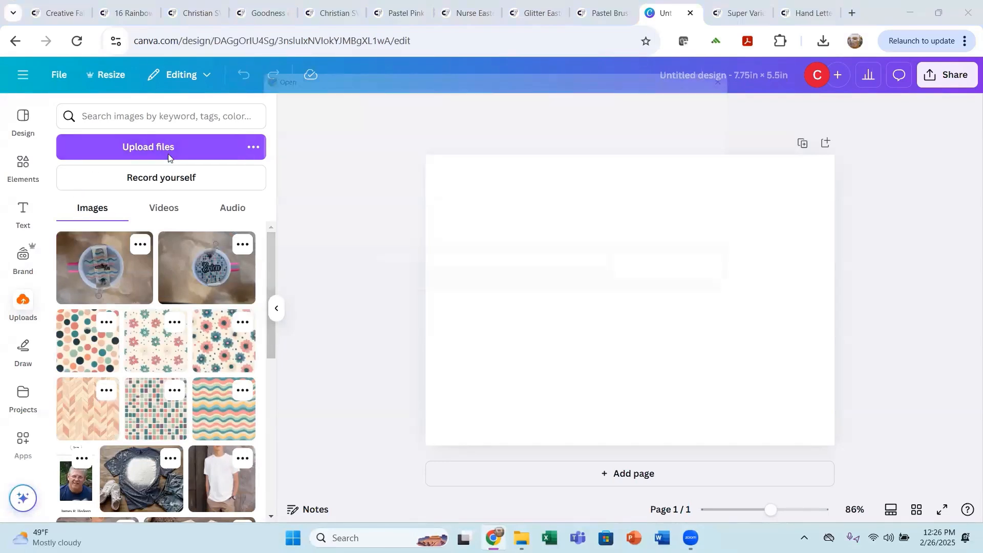
left_click(293, 232)
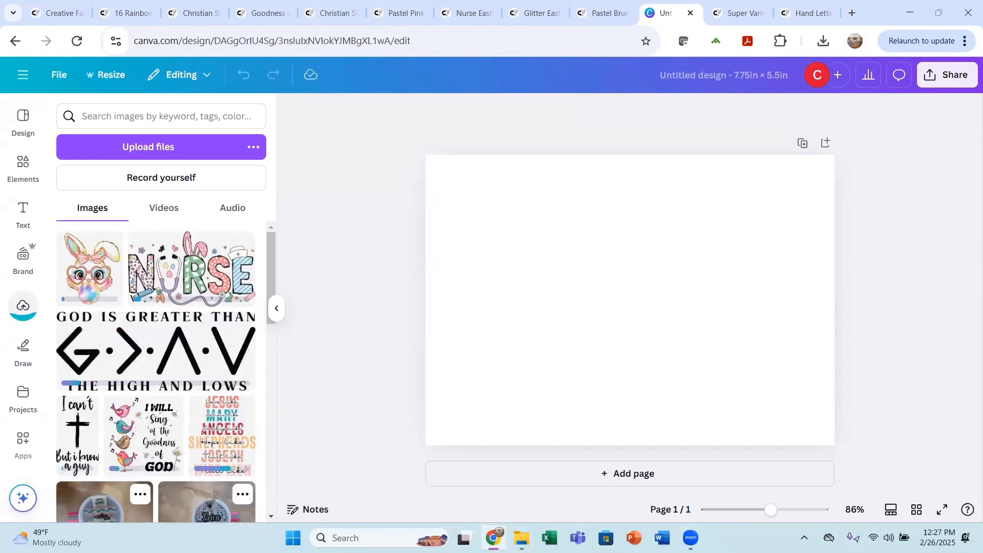
Step: Start another file upload and look through the clipart in the Pastel-Pink-Easter-Watercolor-Cliparts folder in File Explorer
left_click(198, 149)
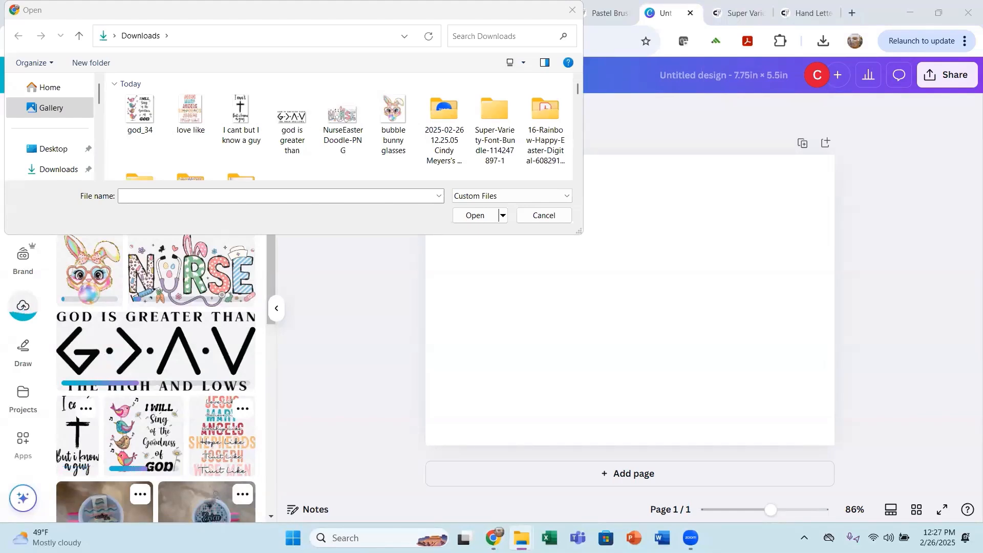
left_click_drag(758, 10, 758, 2)
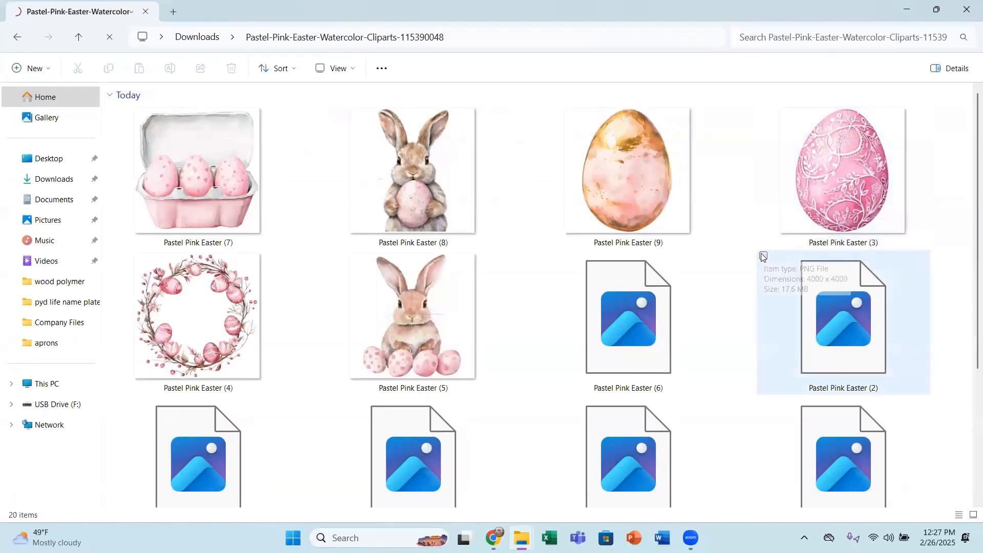
scroll(694, 256, "down", 5)
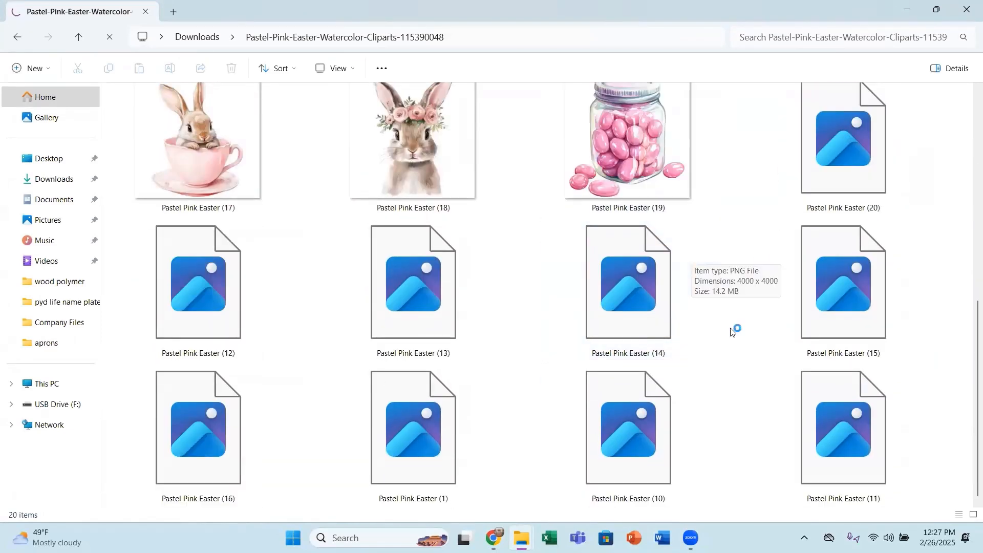
scroll(630, 320, "up", 2)
scroll(630, 321, "up", 2)
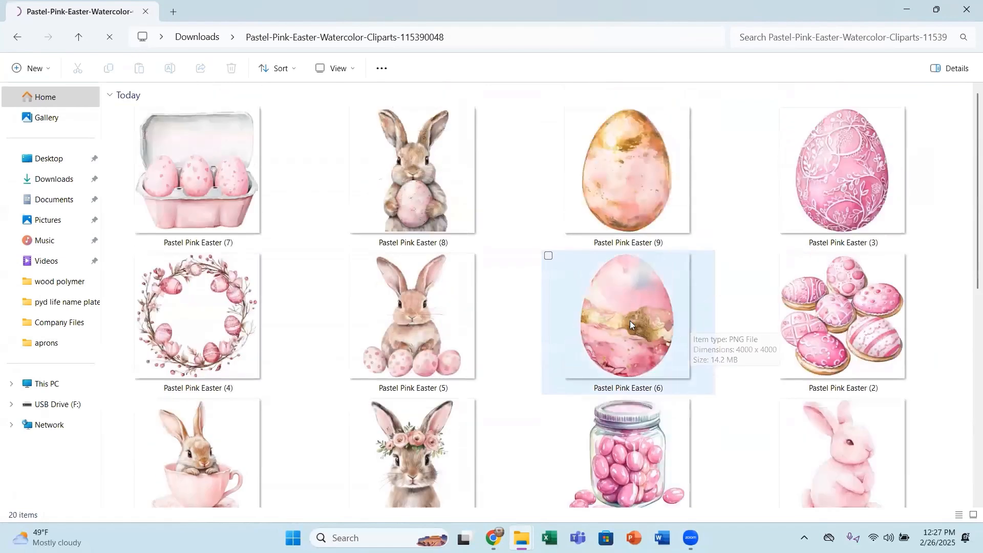
left_click(229, 202)
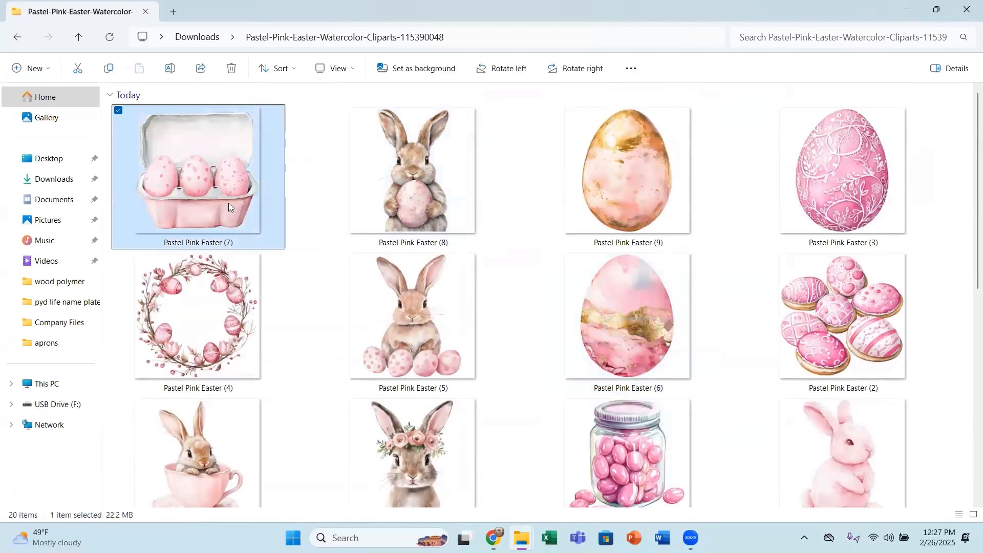
left_click(409, 299, "ctrl")
scroll(612, 315, "down", 2)
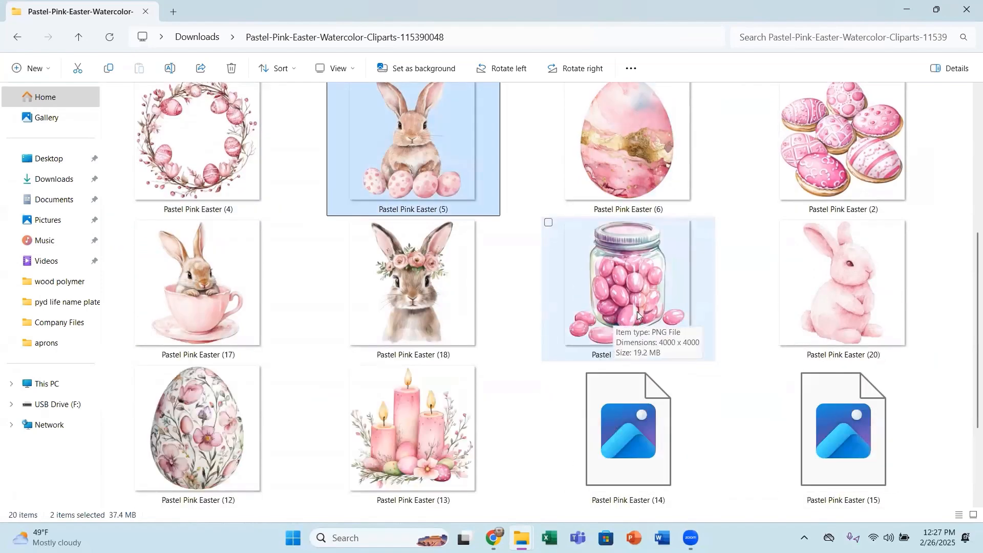
left_click(636, 312, "ctrl")
scroll(732, 278, "down", 2)
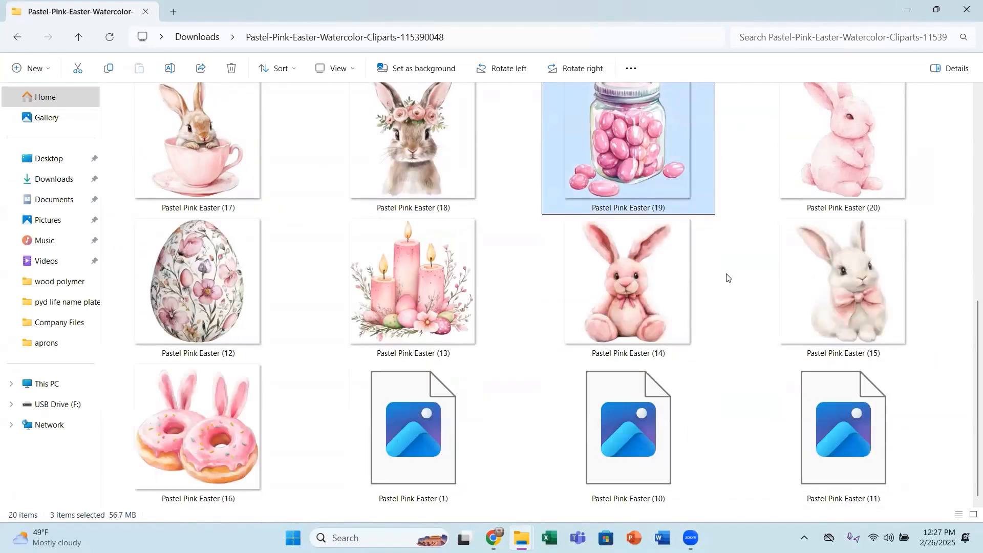
left_click(228, 163, "ctrl")
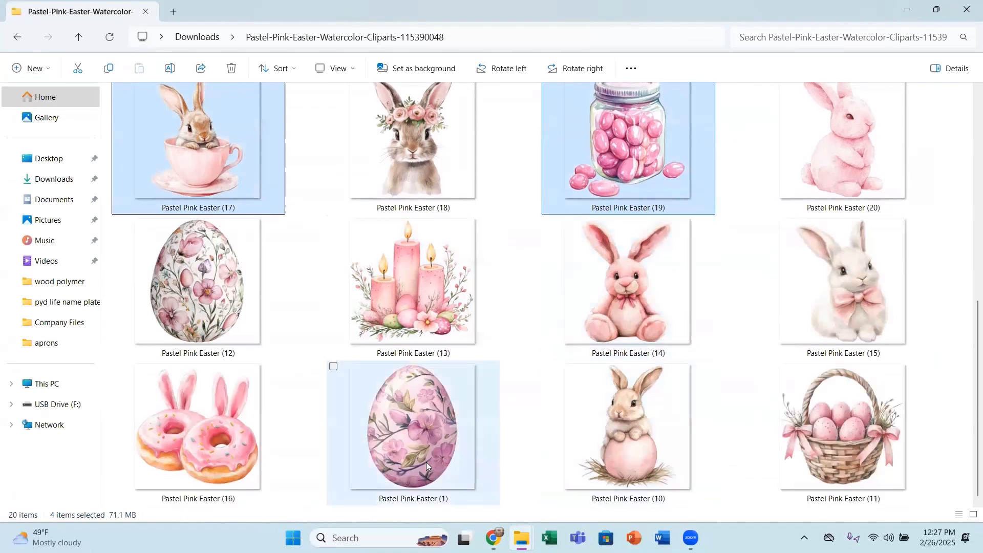
left_click(423, 460, "ctrl")
left_click(213, 304, "ctrl")
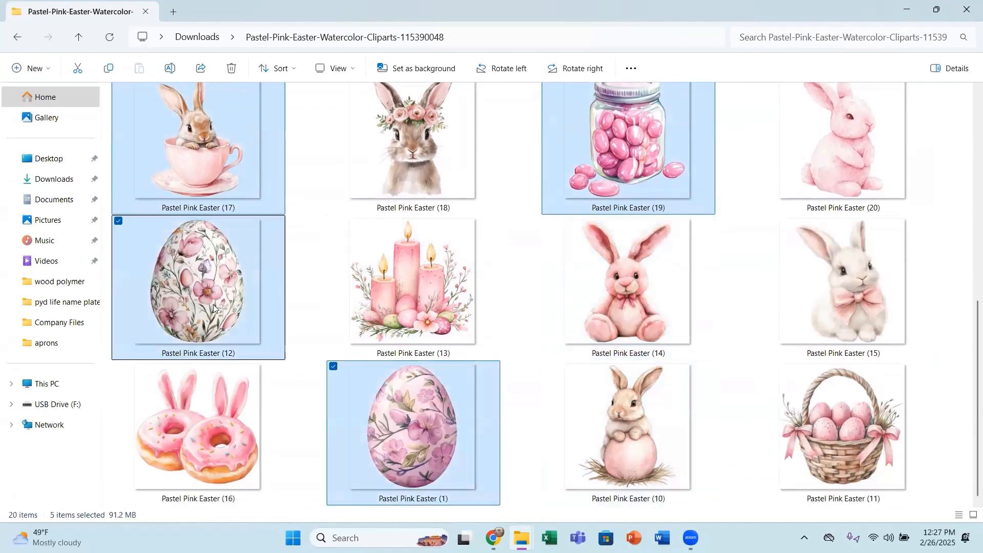
left_click(570, 405, "ctrl")
left_click(763, 410, "ctrl")
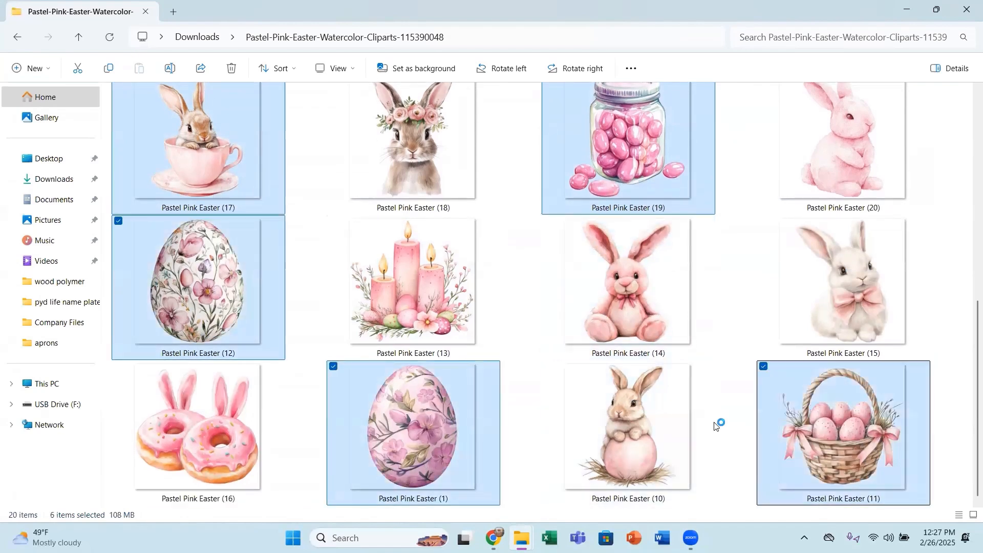
left_click(648, 295, "ctrl")
left_click(820, 313, "ctrl")
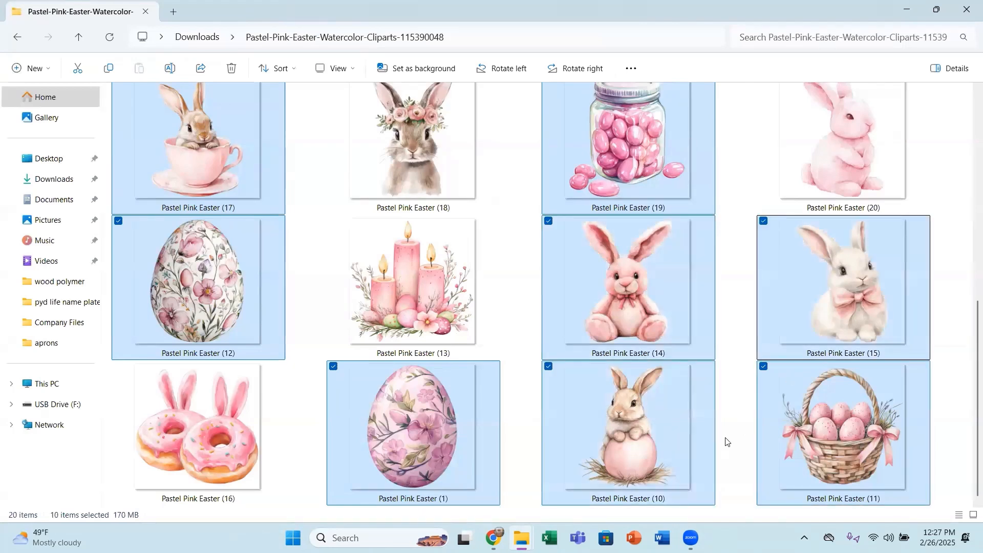
left_click(640, 456, "ctrl")
left_click_drag(754, 13, 982, 13)
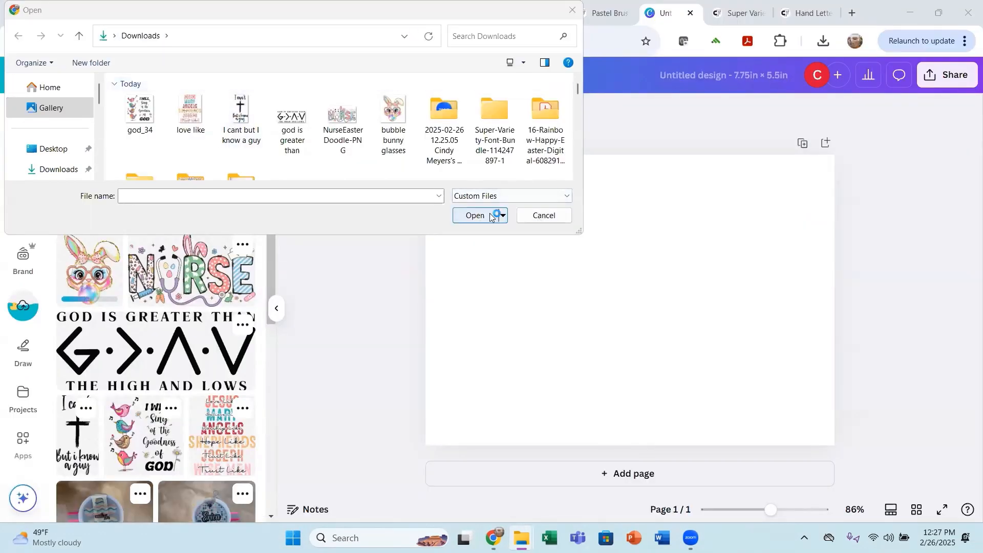
left_click(542, 215)
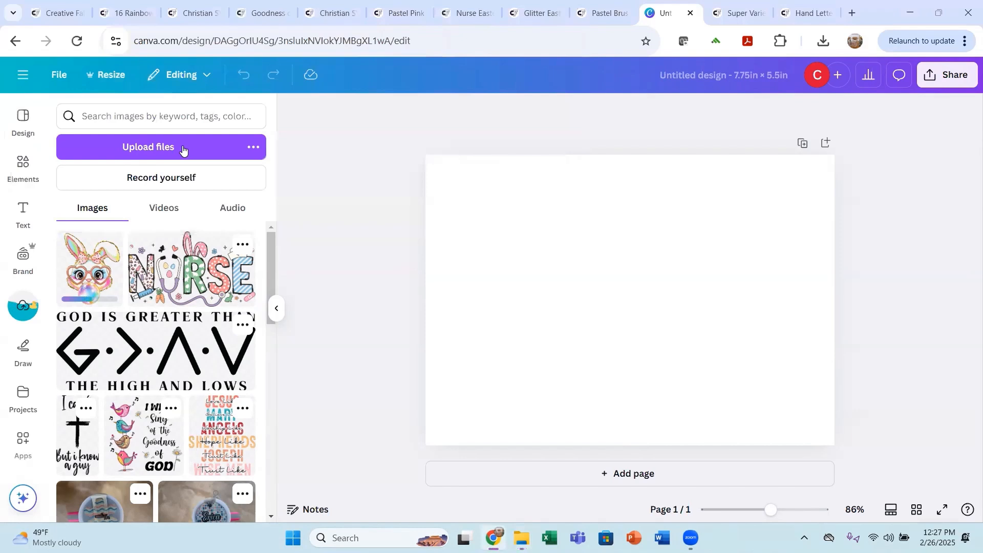
Step: Start a file upload, open the Pastel-Pink-Easter-Watercolor-Cliparts folder and show its files as large thumbnails
left_click(182, 147)
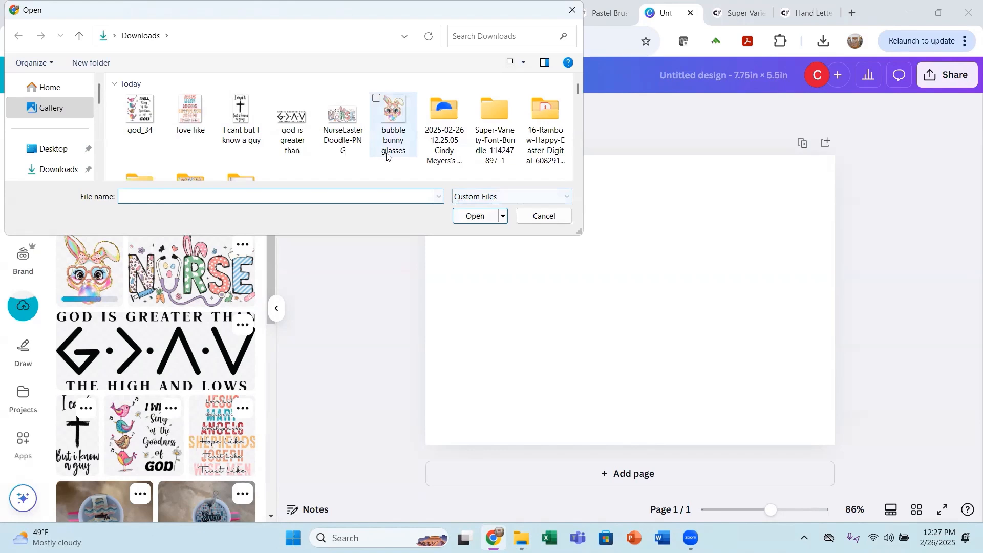
scroll(387, 154, "down", 2)
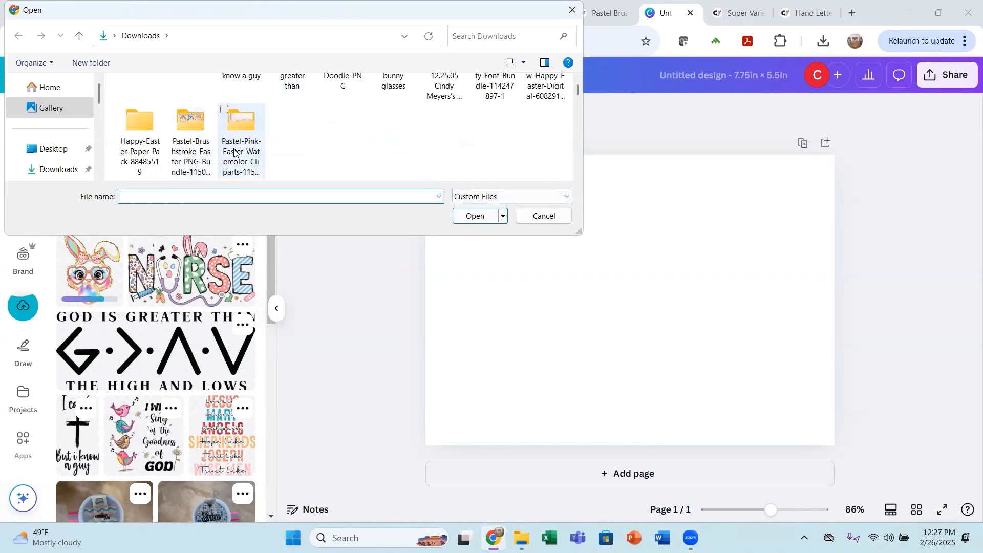
double_click(233, 148)
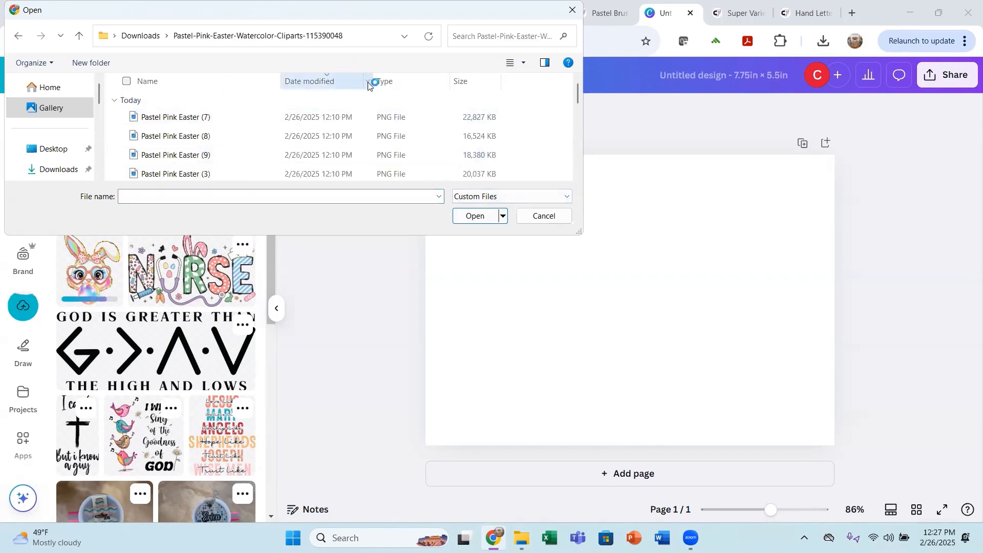
left_click(523, 62)
left_click(565, 17)
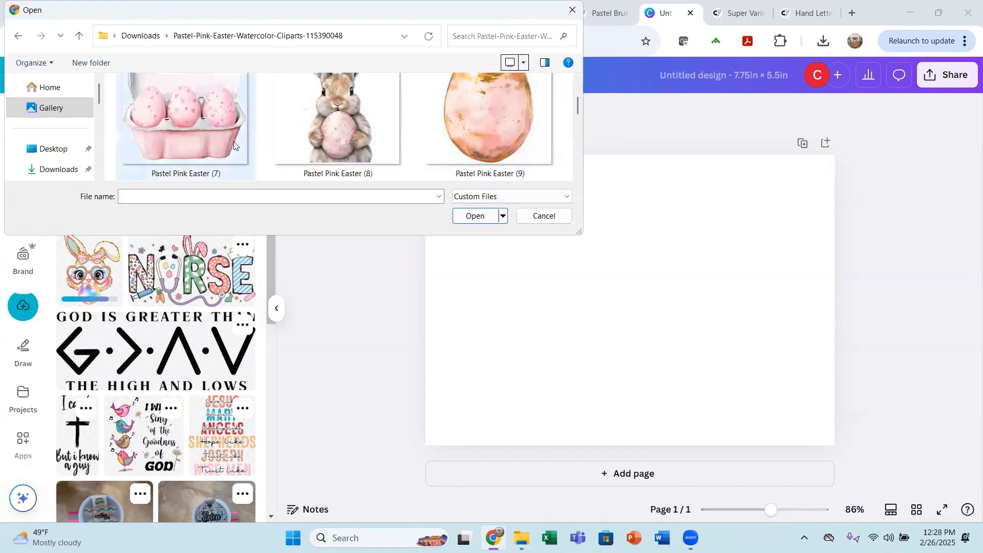
left_click(233, 141)
left_click(347, 131, "ctrl")
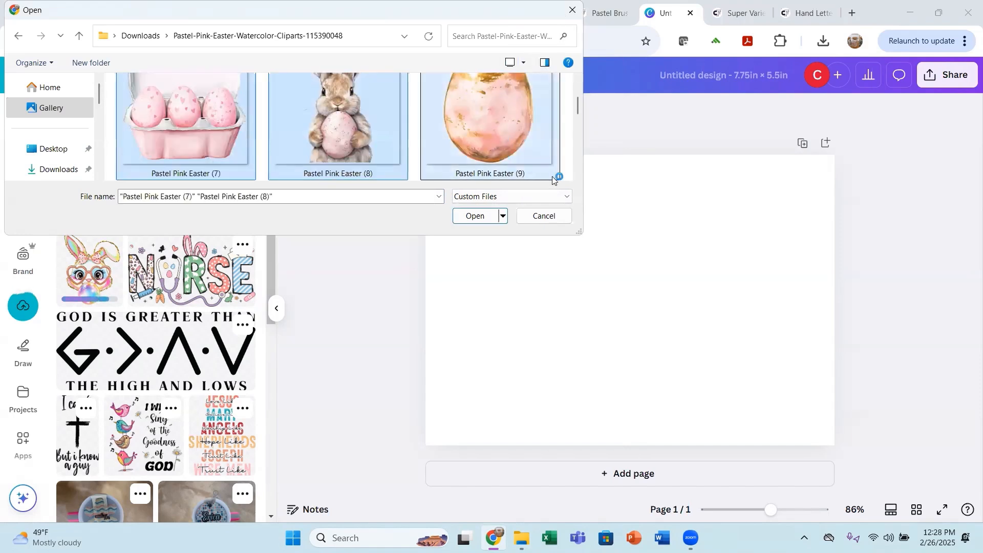
left_click(554, 177, "ctrl")
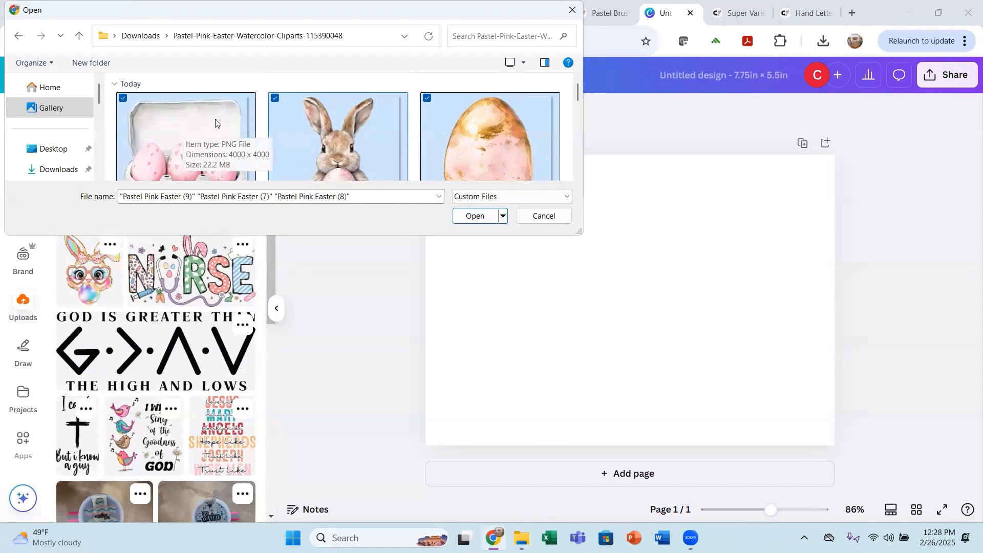
scroll(179, 143, "down", 3)
left_click(190, 127, "ctrl")
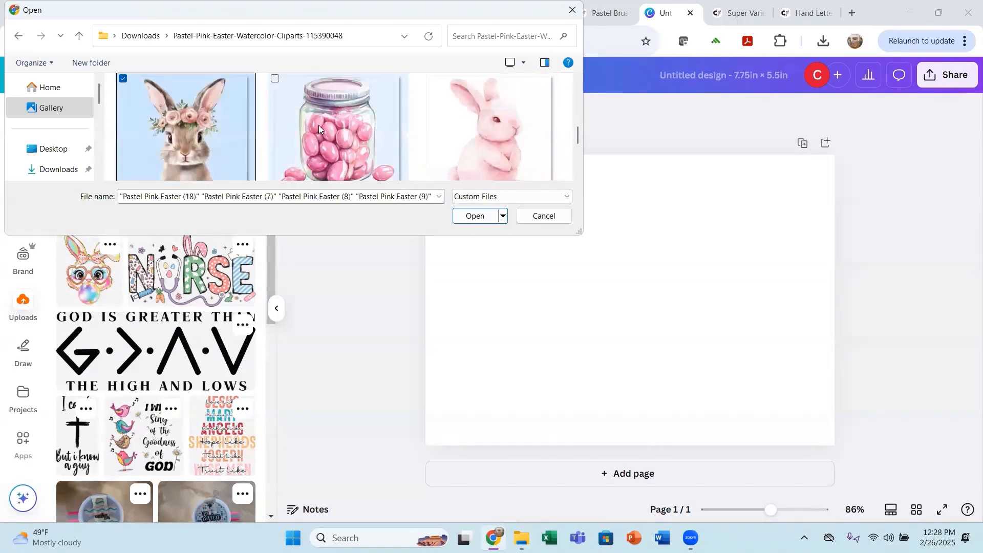
left_click(319, 125, "ctrl")
scroll(307, 133, "down", 3)
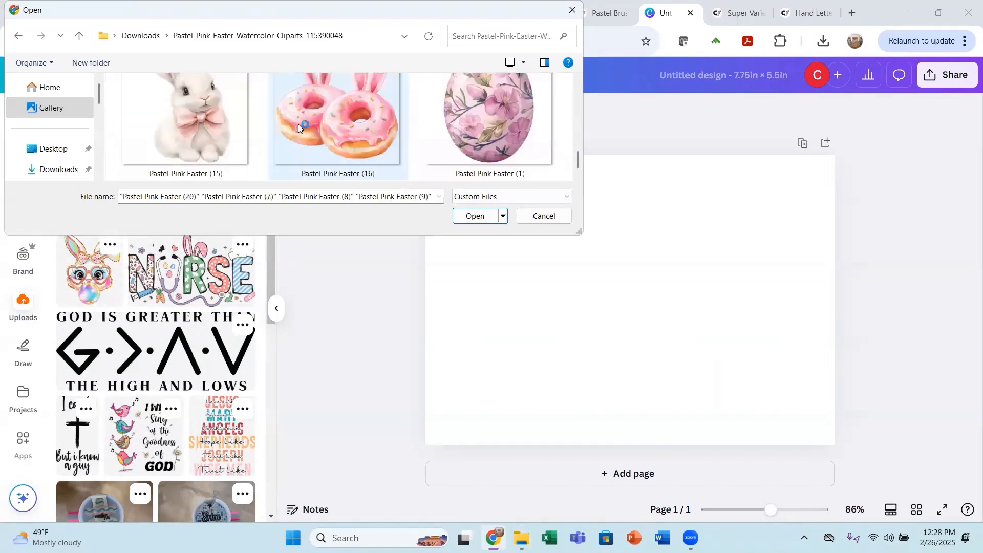
left_click(201, 139, "ctrl")
scroll(486, 118, "down", 5)
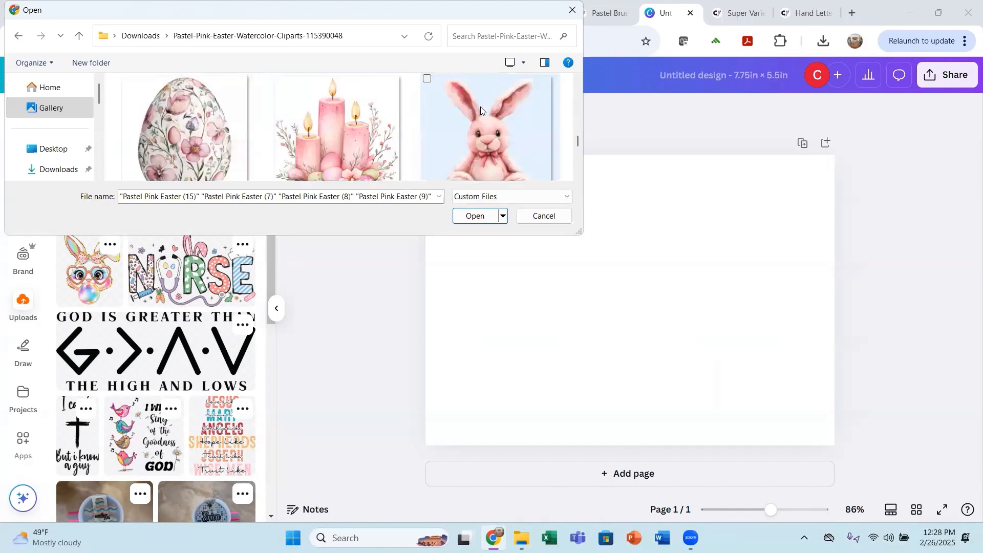
Step: Upload the Pastel Pink Easter images 14, 12, 13, 6 and 17 together
left_click(479, 134)
left_click(241, 134, "ctrl")
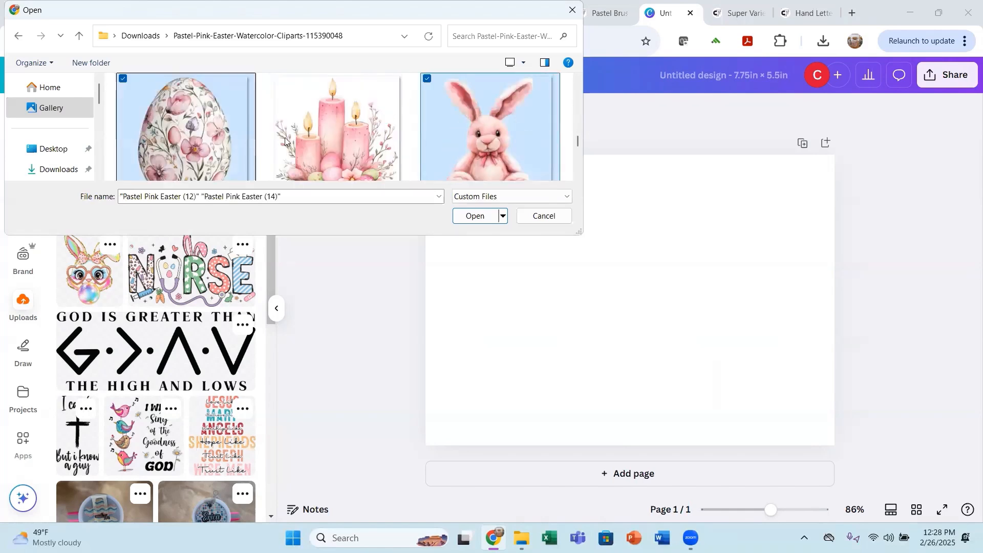
left_click(344, 124, "ctrl")
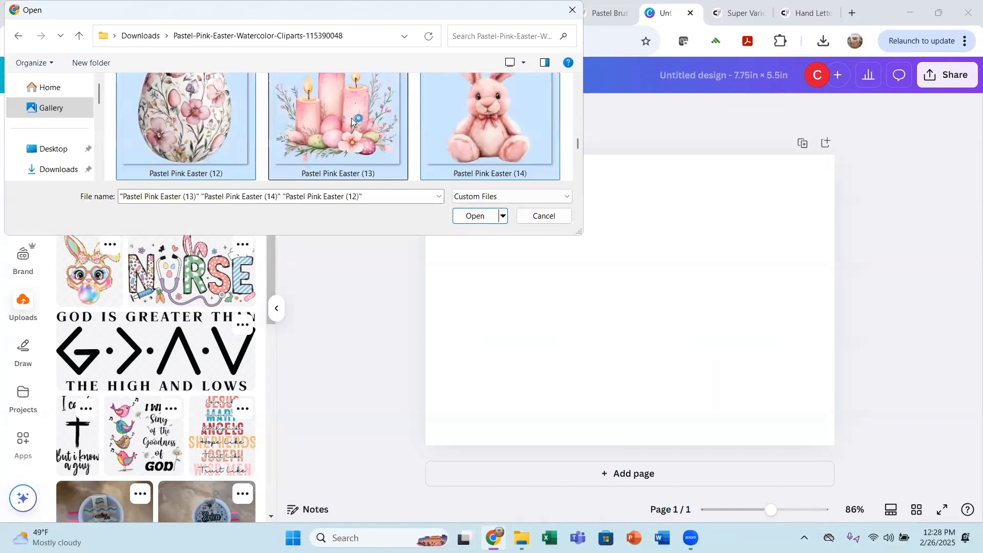
scroll(341, 123, "down", 2)
left_click(214, 141, "ctrl")
left_click(455, 135, "ctrl")
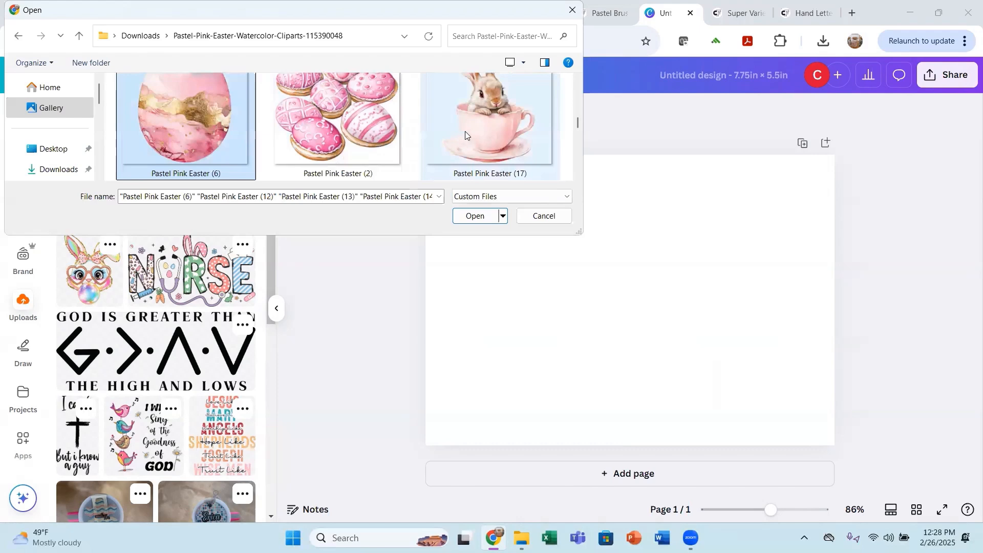
left_click(475, 215)
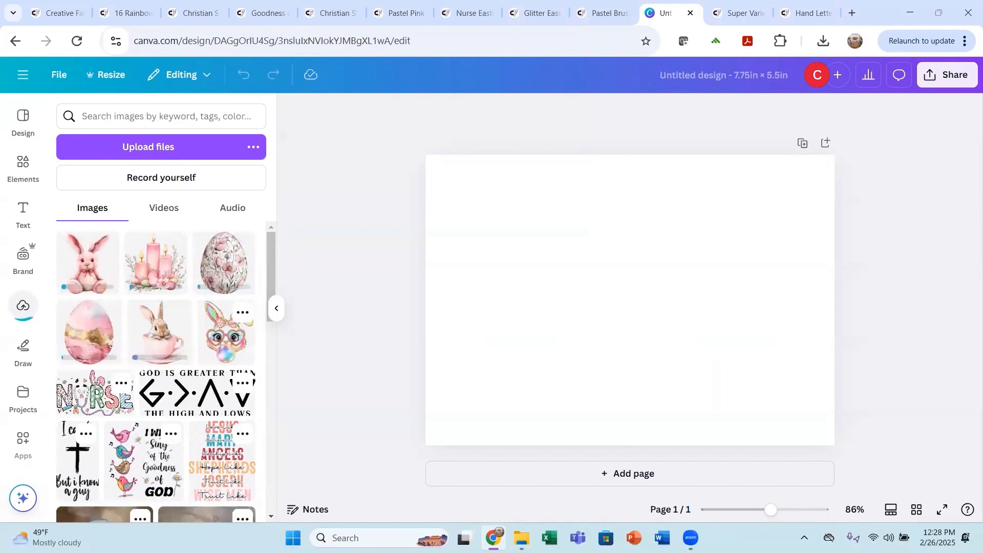
Step: Start another file upload and open the THEGGSHOP-BOHOBUNNYBLUE-PAPERS folder inside Happy-Easter-Paper-Pack in Downloads
left_click(522, 537)
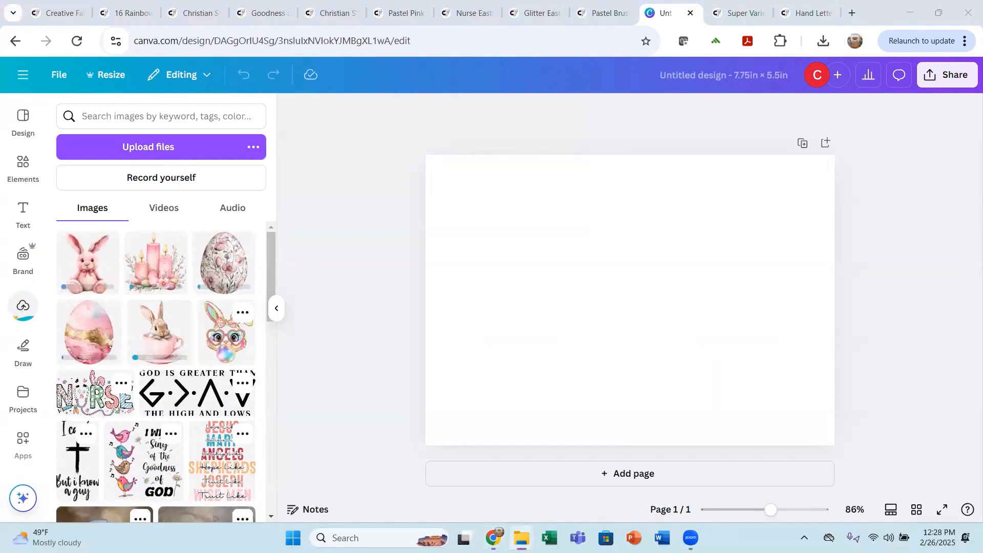
left_click(136, 149)
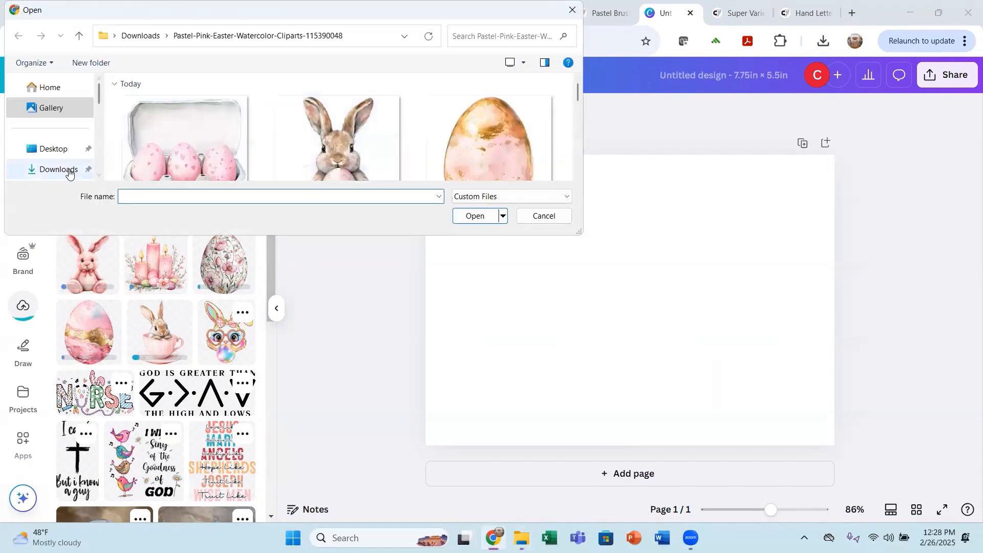
left_click(64, 146)
scroll(321, 162, "up", 1)
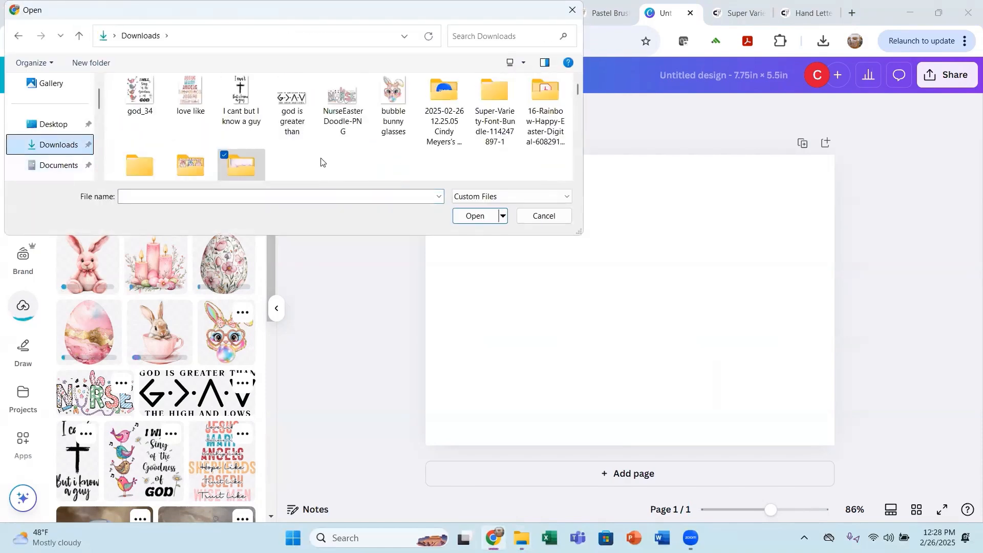
scroll(321, 162, "up", 1)
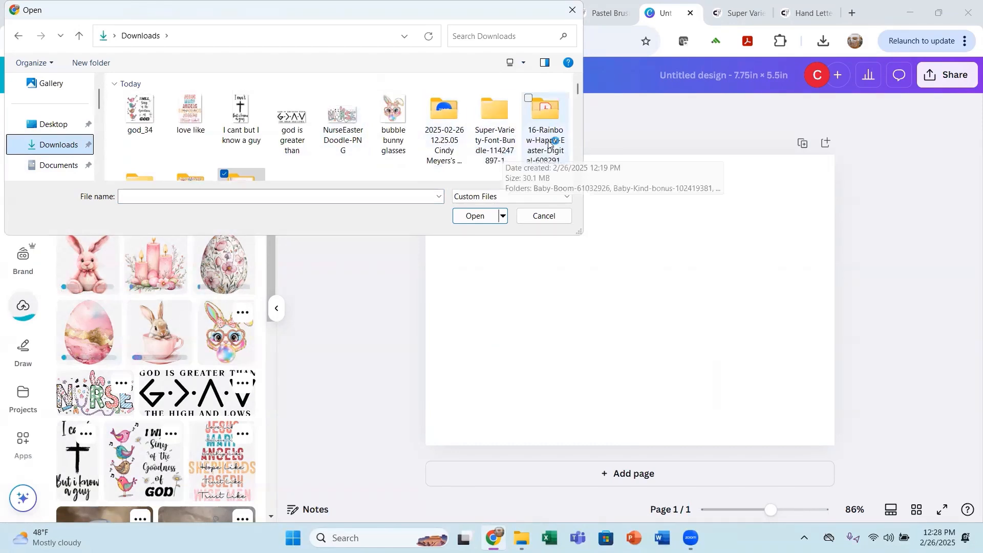
scroll(522, 141, "down", 3)
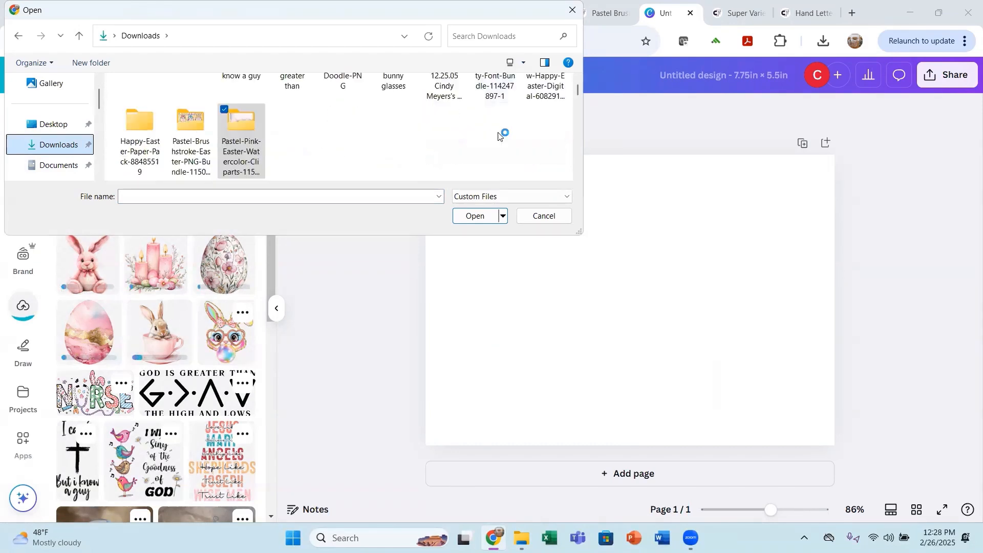
double_click(141, 158)
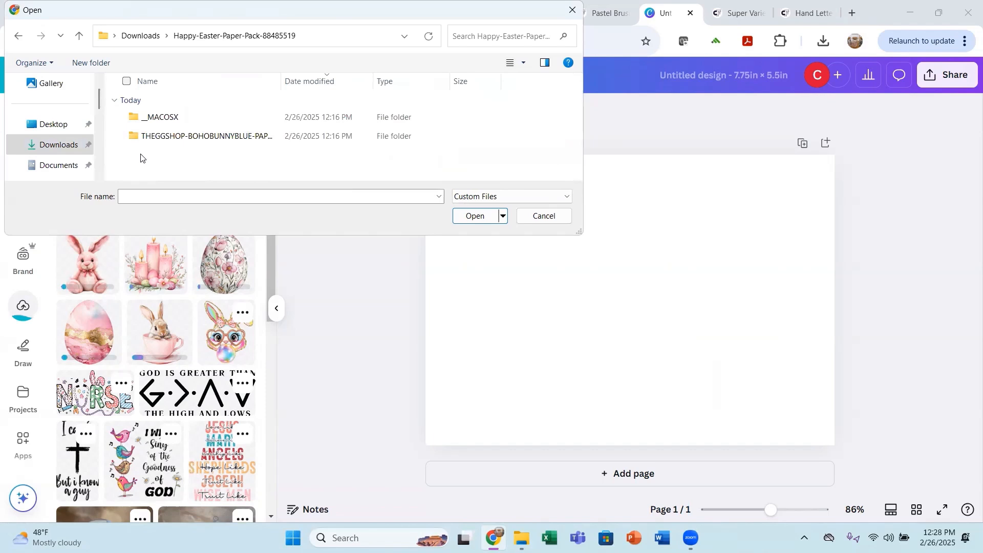
left_click(178, 137)
double_click(177, 137)
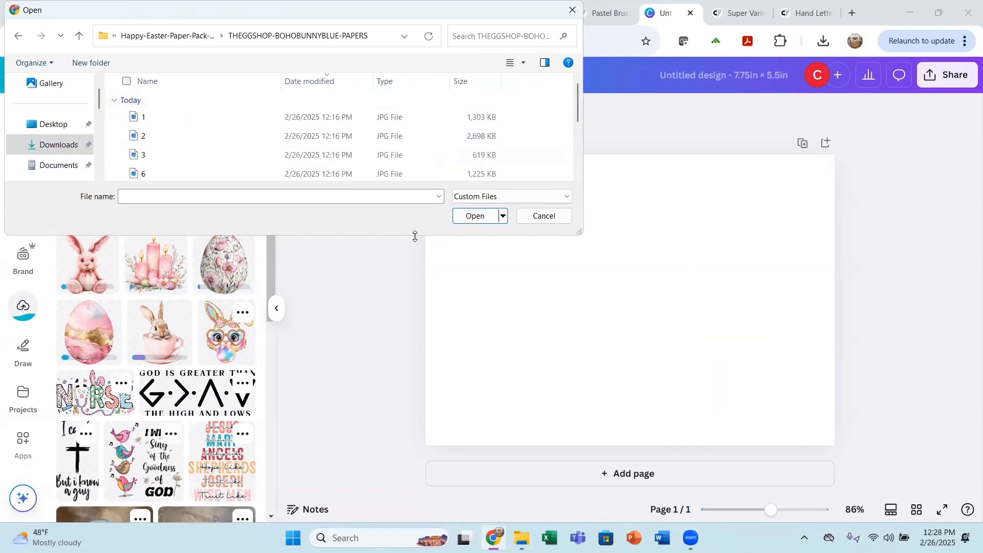
Step: Enlarge the file dialog and upload all the JPG papers in the folder, 1 to 10
left_click_drag(414, 236, 415, 369)
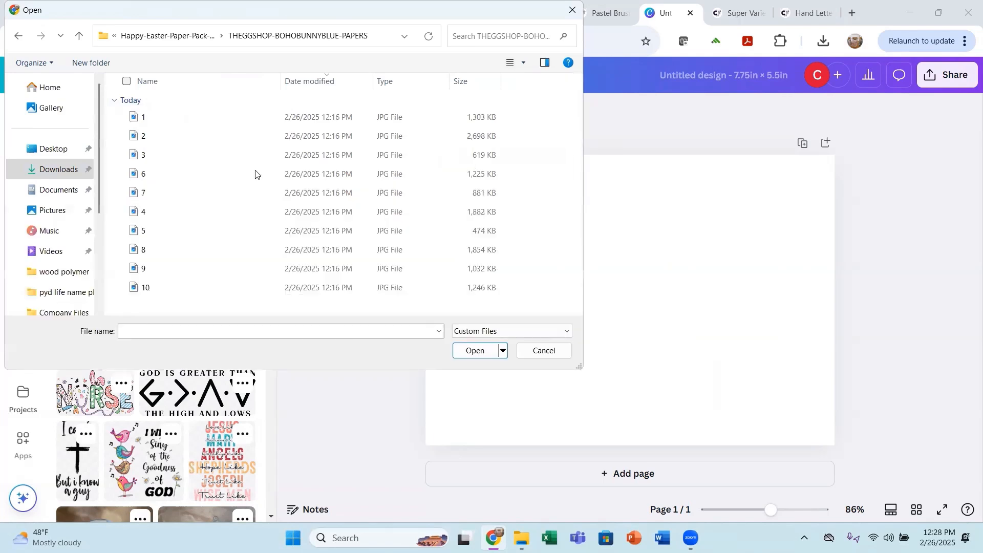
left_click(122, 82)
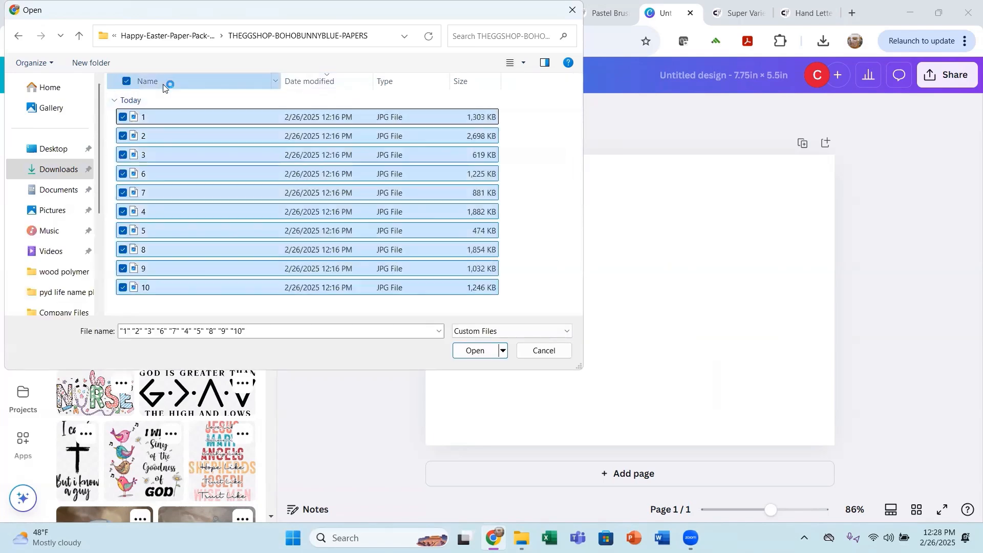
left_click(476, 350)
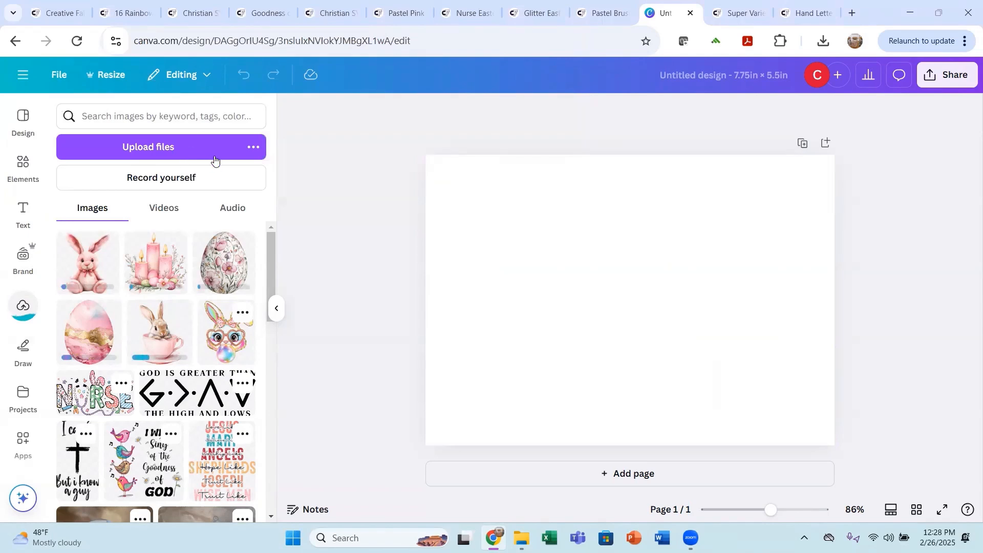
Step: Place the uploaded "I can't But i know a guy" cross image on the page and deselect it
scroll(217, 282, "down", 3)
scroll(208, 291, "up", 3)
scroll(205, 284, "down", 3)
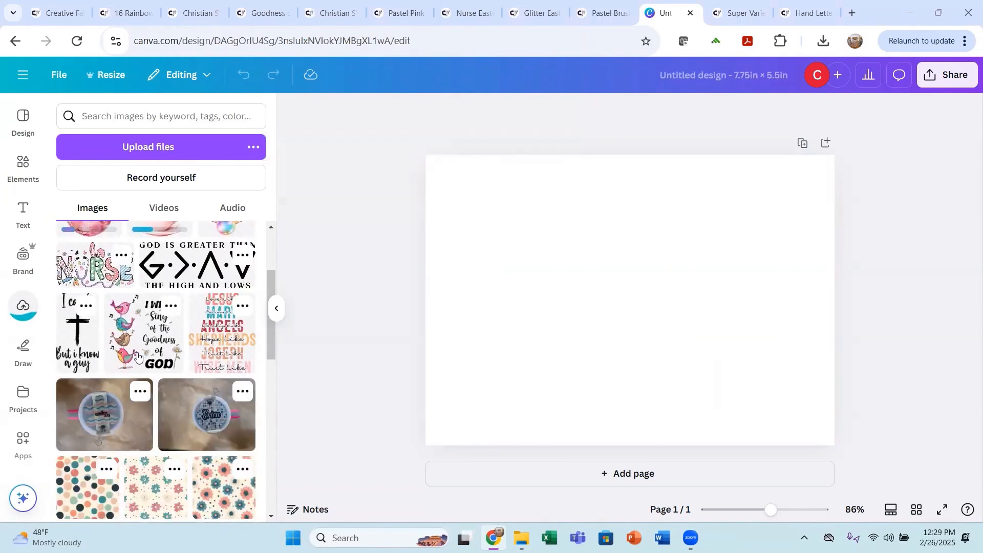
left_click(72, 338)
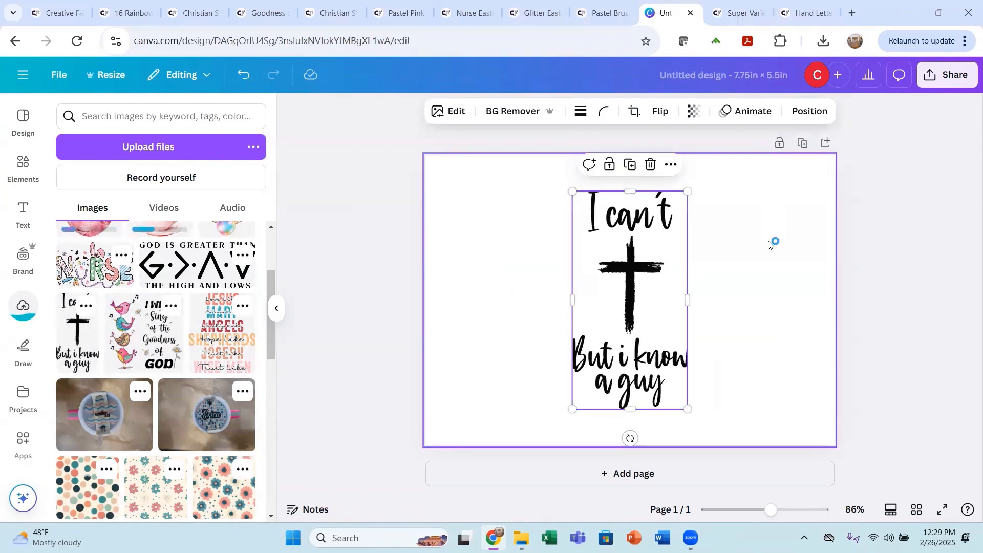
left_click(763, 263)
left_click(899, 202)
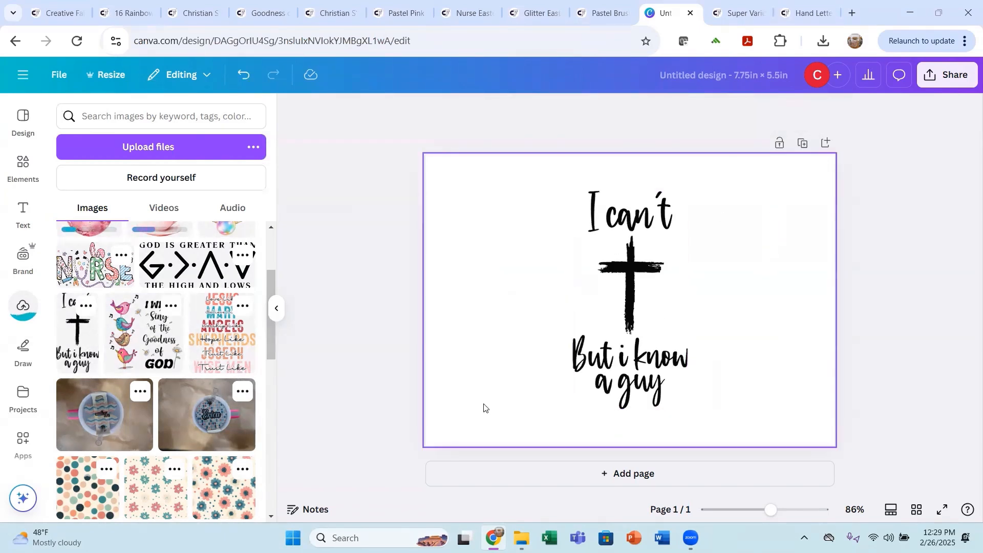
Step: Add a new default text box to the page over the cross artwork
scroll(223, 452, "up", 2)
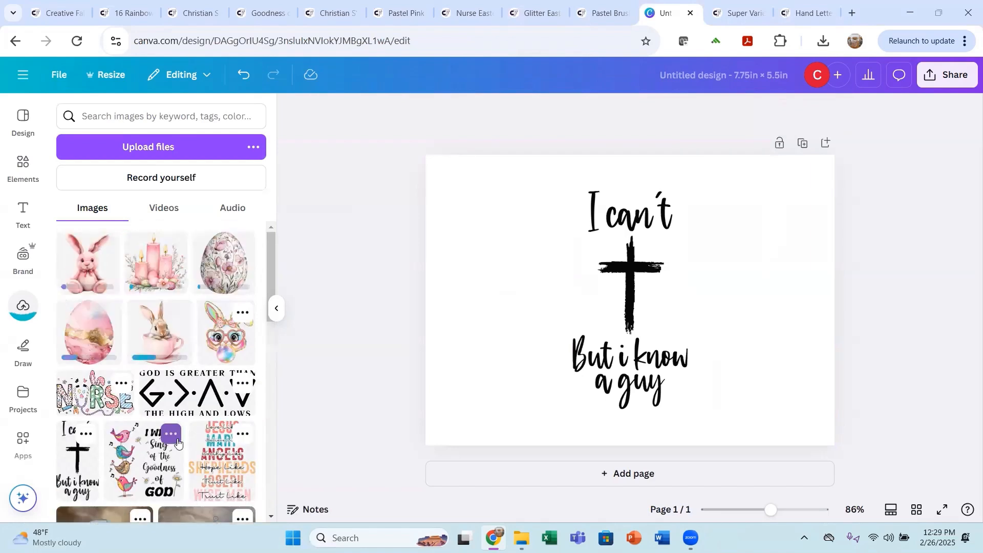
left_click(26, 213)
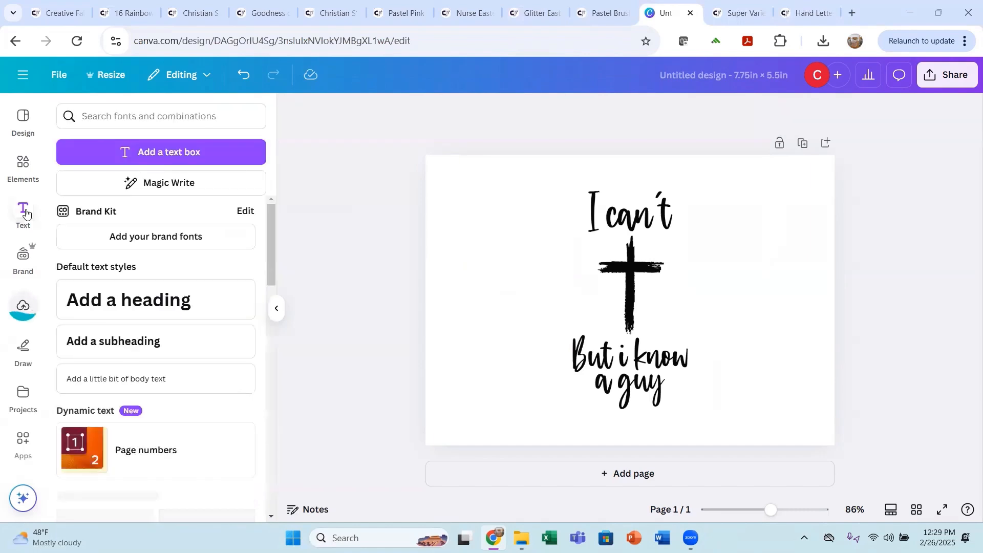
left_click(204, 153)
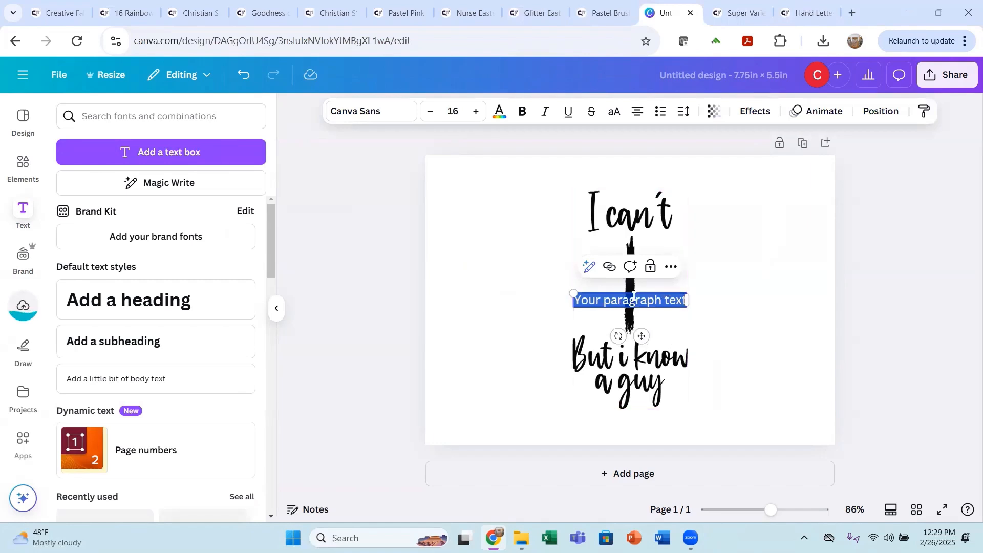
left_click(359, 111)
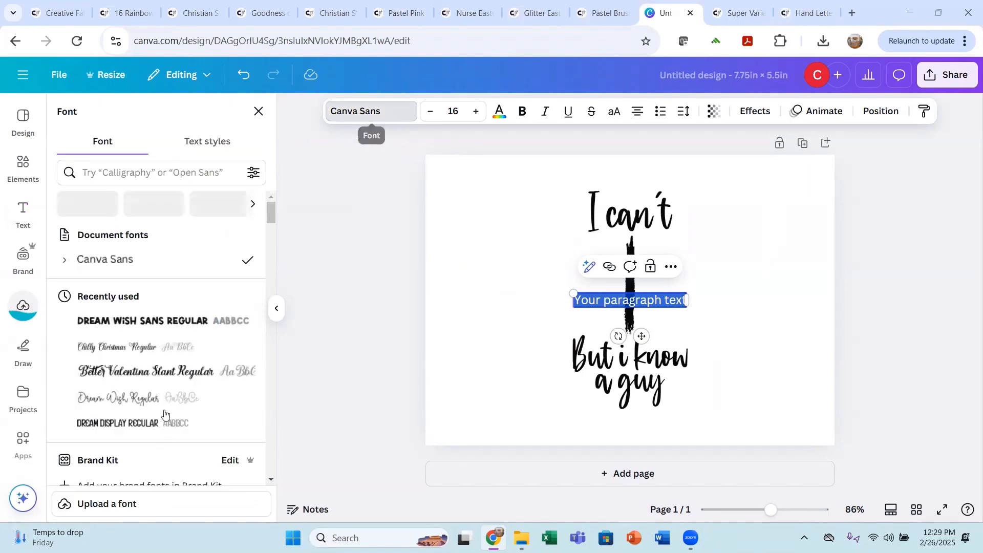
left_click(116, 504)
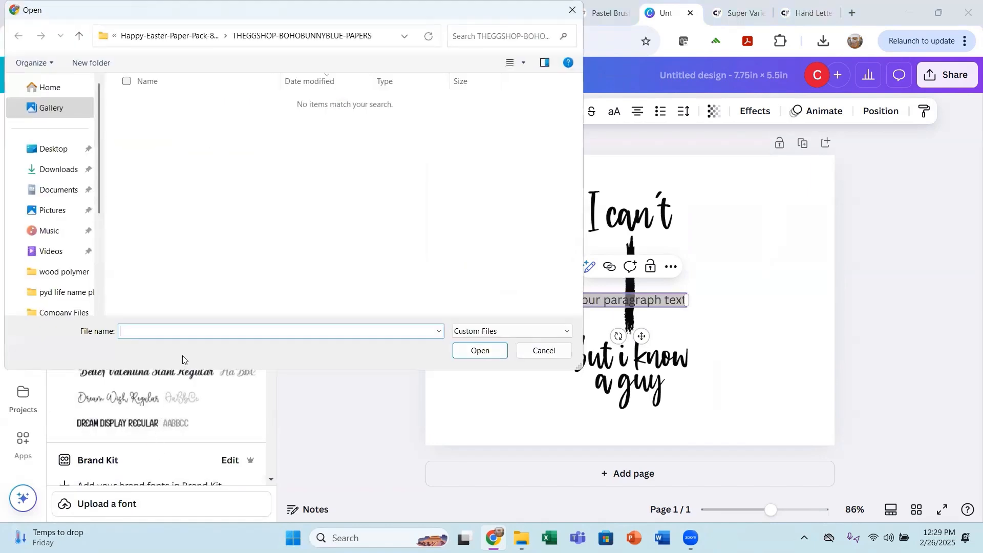
left_click(72, 172)
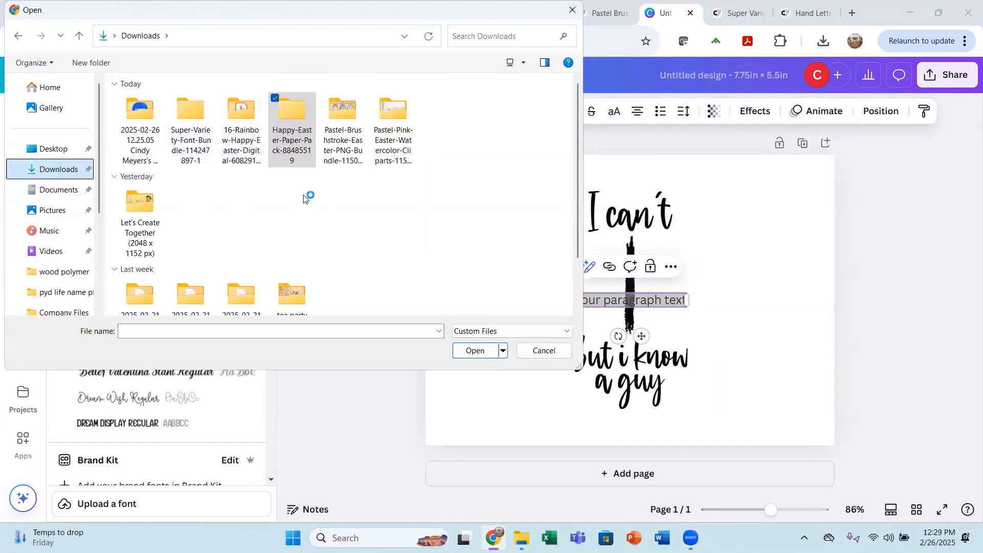
double_click(190, 149)
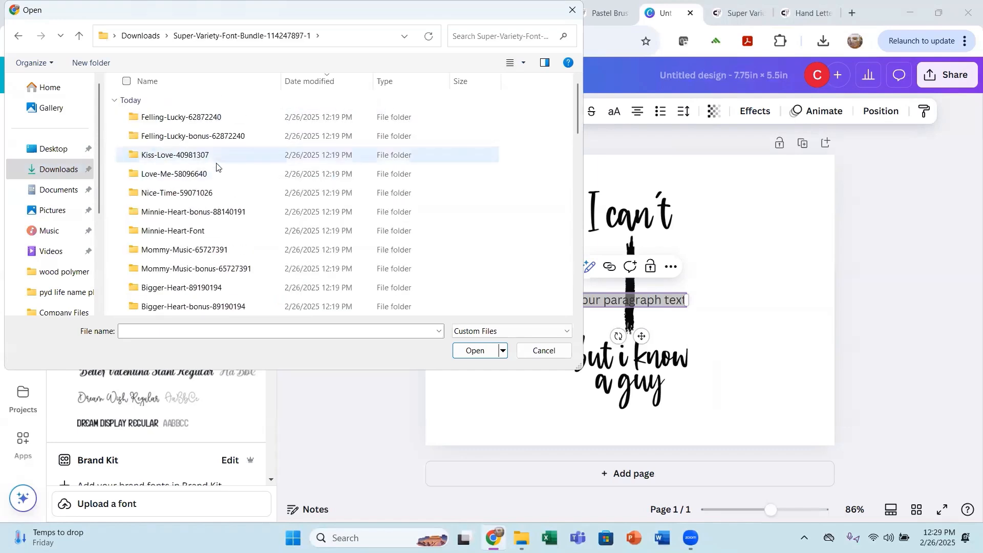
double_click(178, 155)
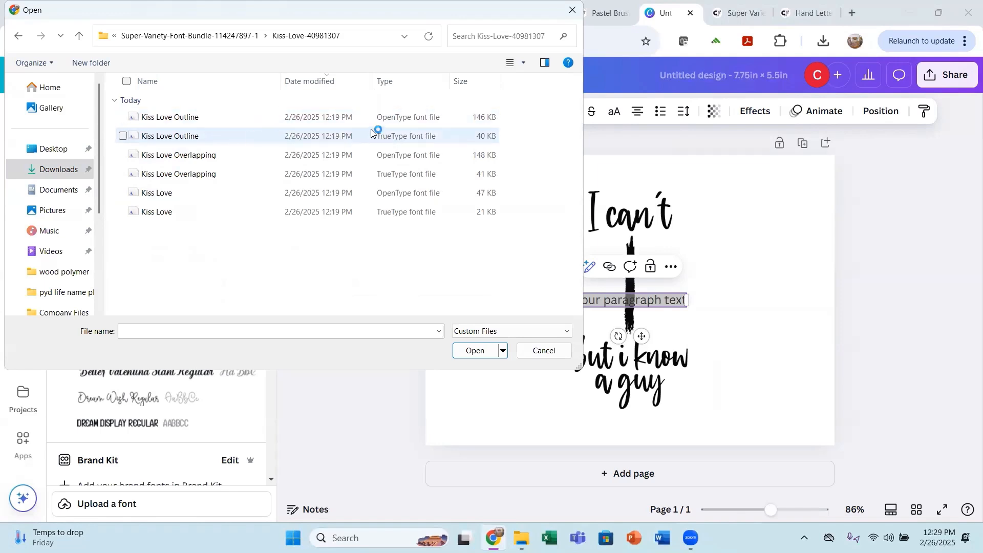
double_click(416, 122)
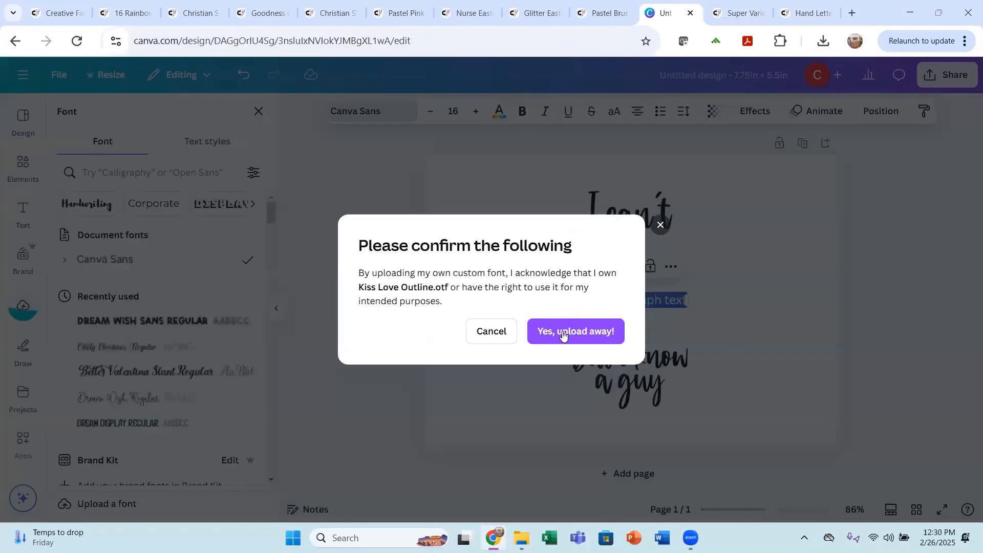
left_click(563, 335)
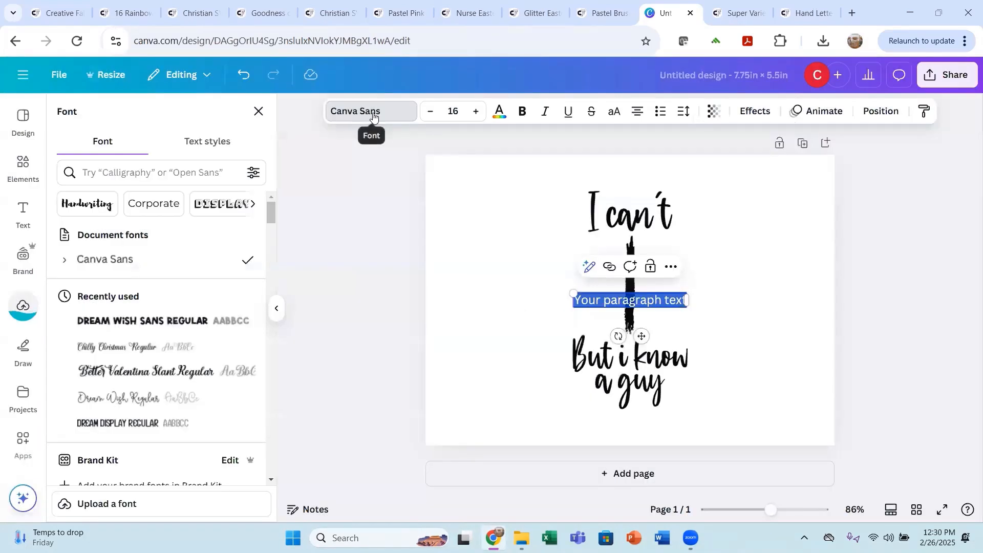
Step: Upload the Kiss Love Overlapping OpenType font from the same folder and confirm the usage rights
left_click(373, 114)
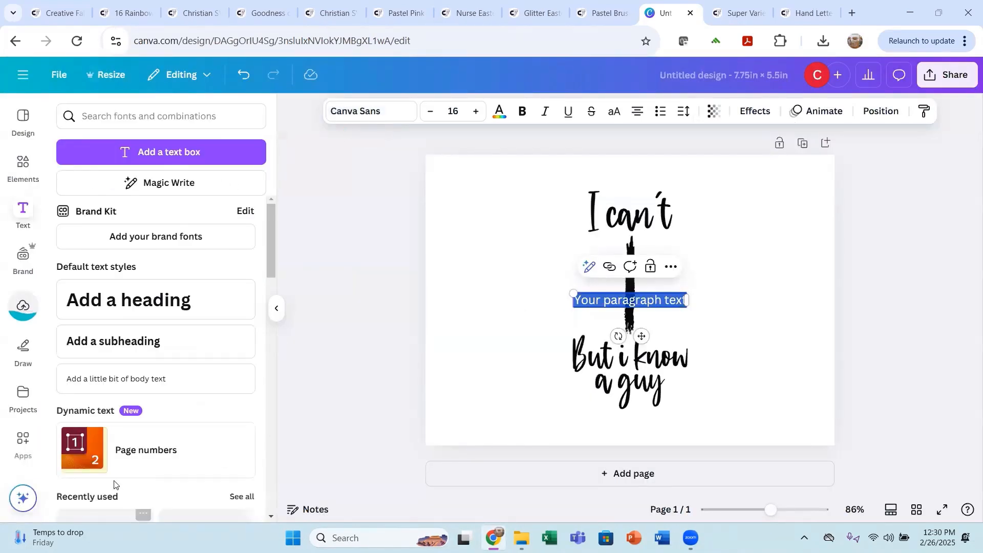
scroll(168, 441, "down", 3)
left_click(365, 115)
left_click(154, 506)
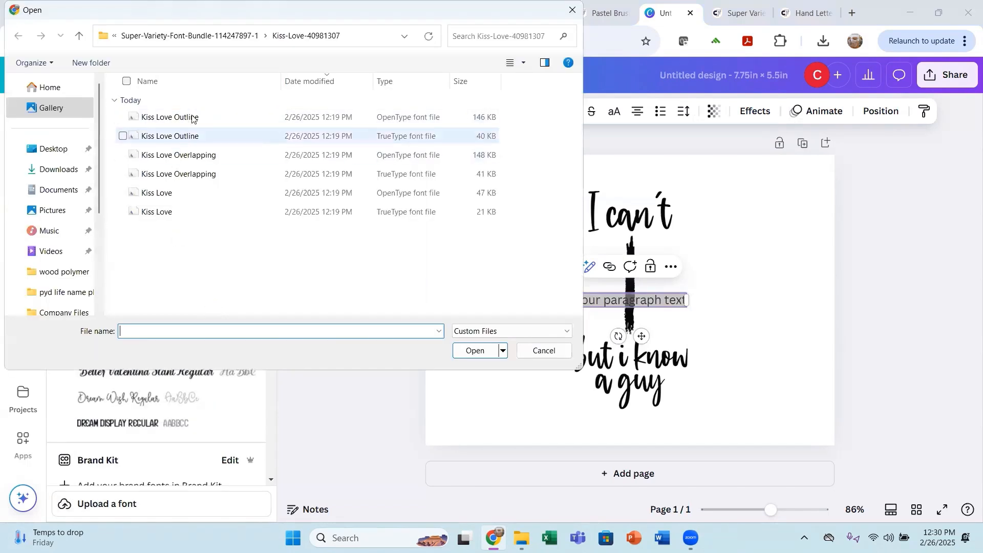
double_click(189, 156)
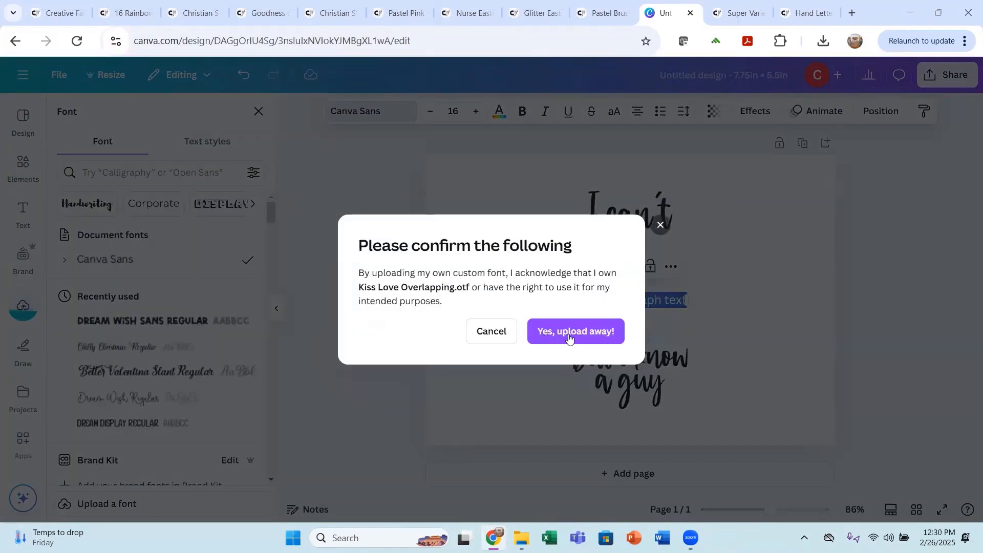
left_click(569, 338)
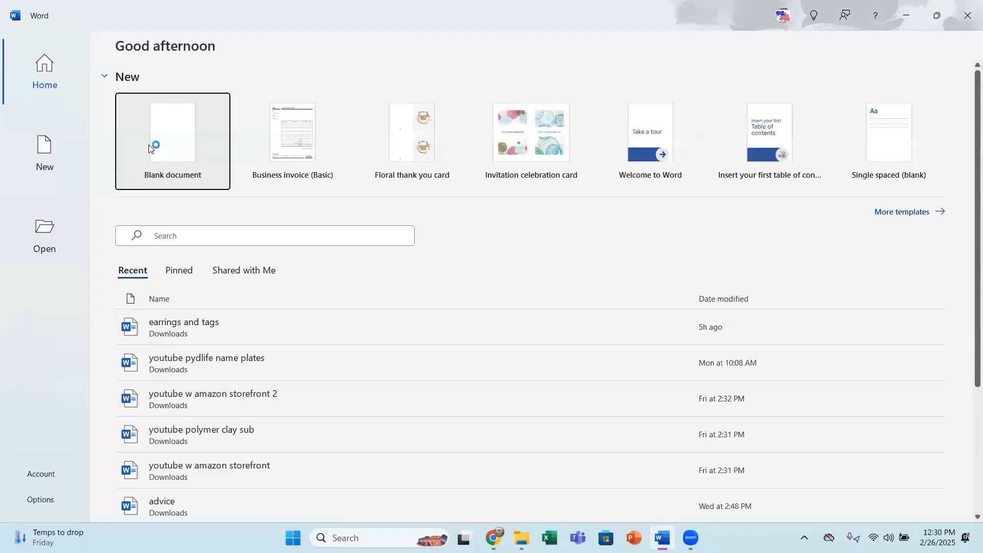
Step: Switch to Word and create a blank document
left_click(171, 140)
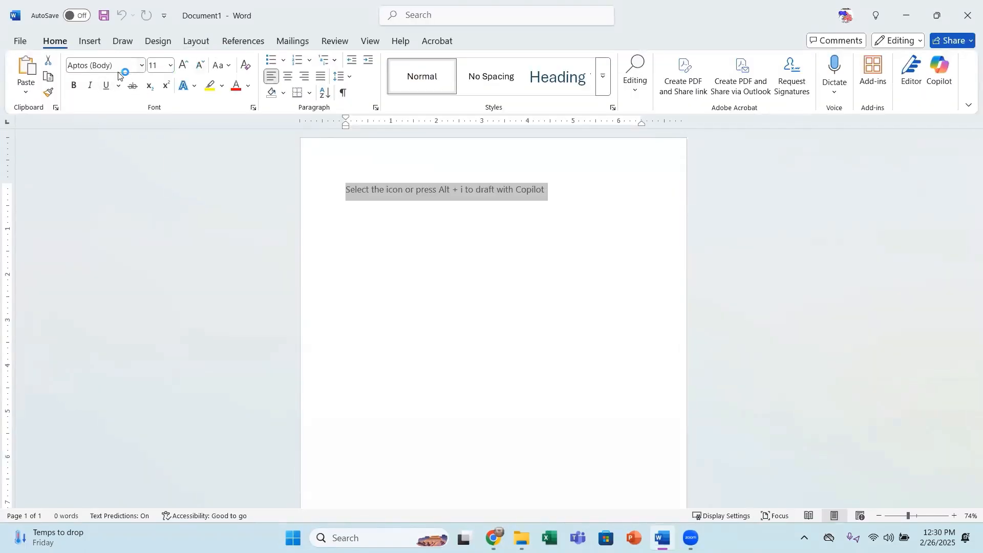
left_click(593, 184)
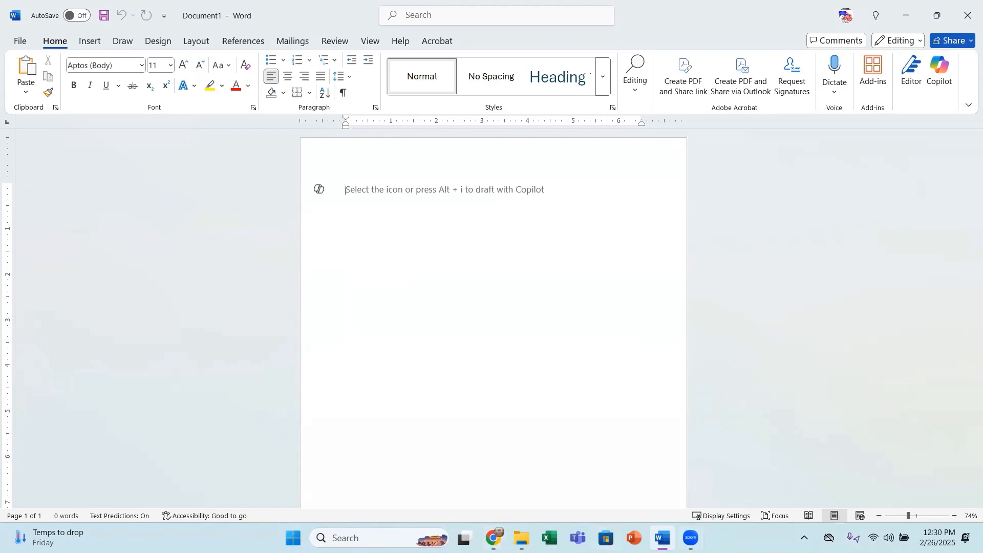
key("super+e")
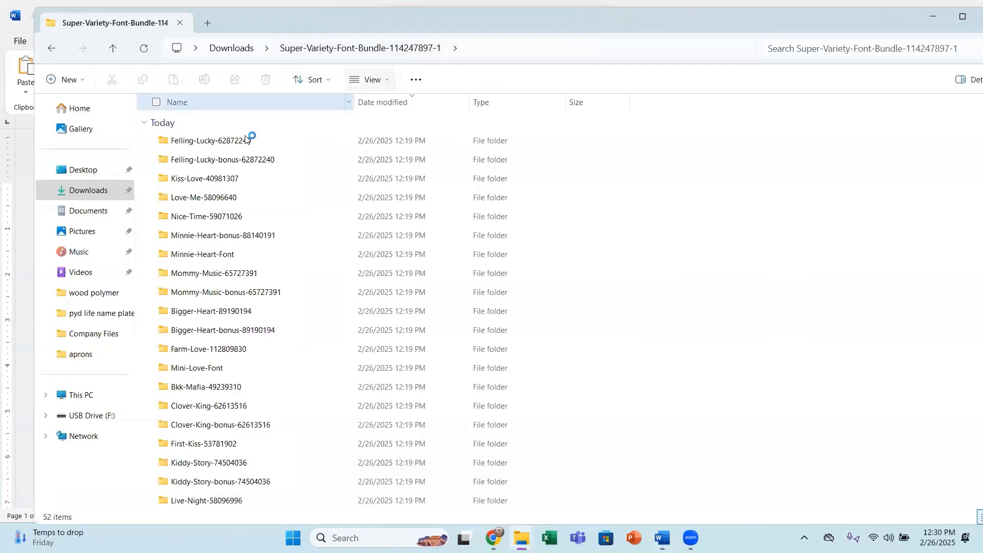
scroll(193, 226, "down", 3)
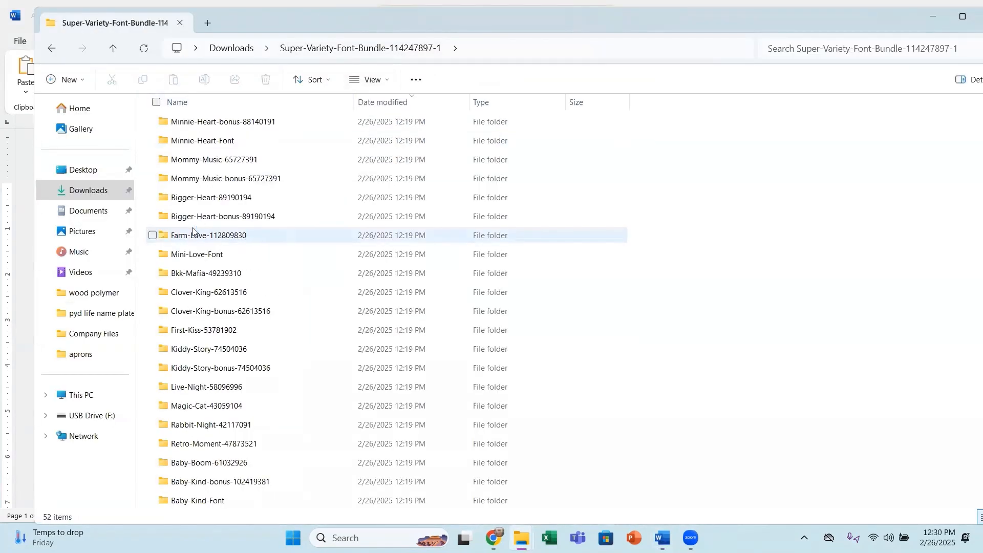
scroll(193, 226, "down", 3)
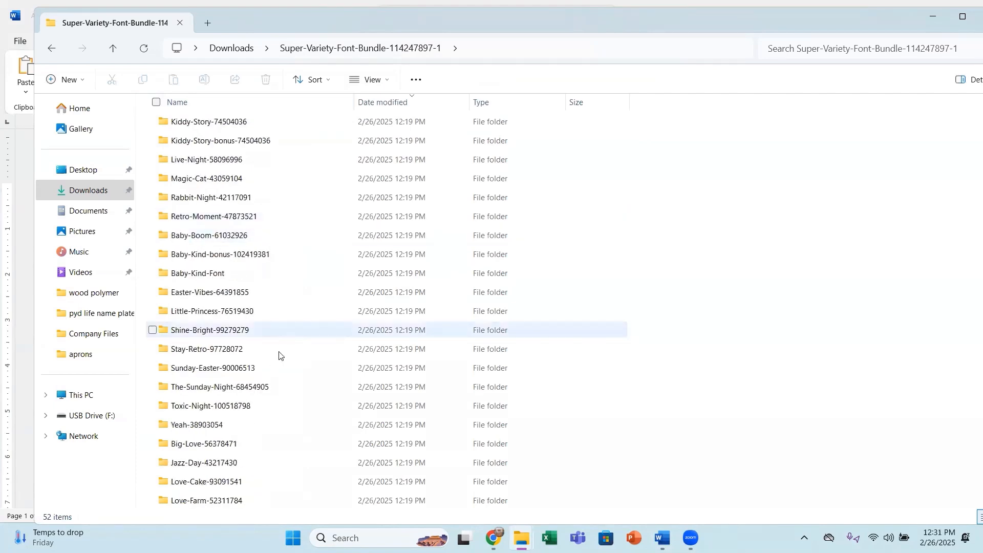
scroll(266, 344, "up", 3)
scroll(259, 336, "up", 3)
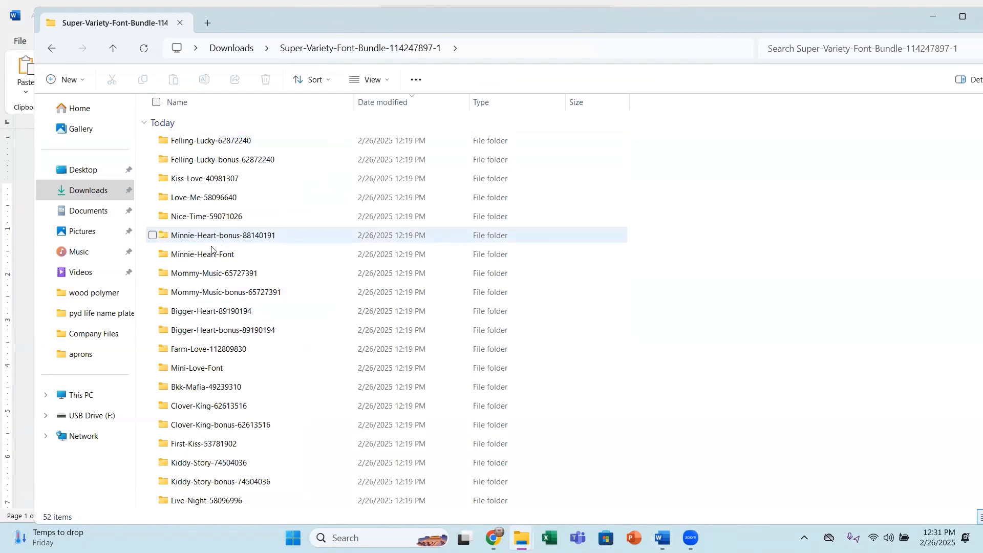
double_click(207, 203)
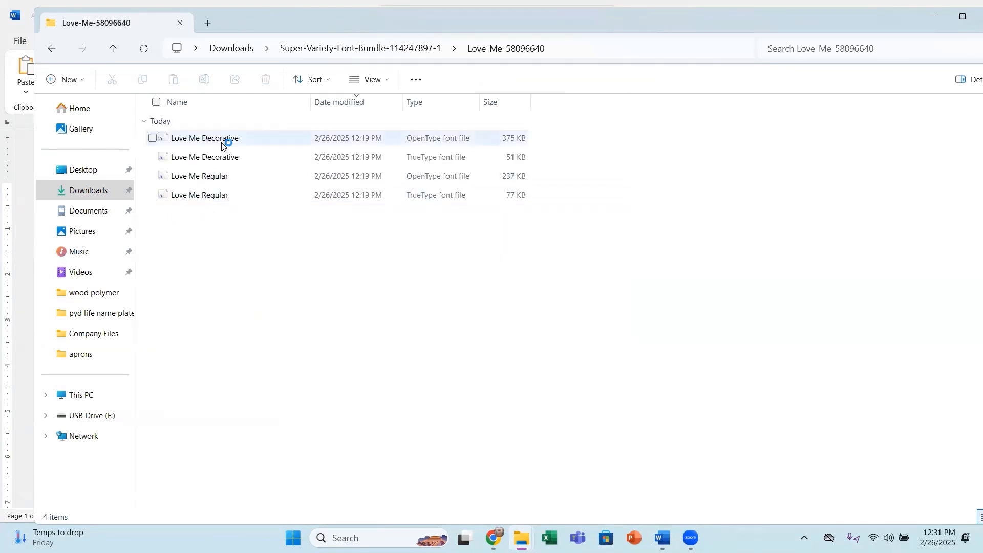
Step: Install the Love Me Decorative OpenType font and close its preview window
left_click(221, 146)
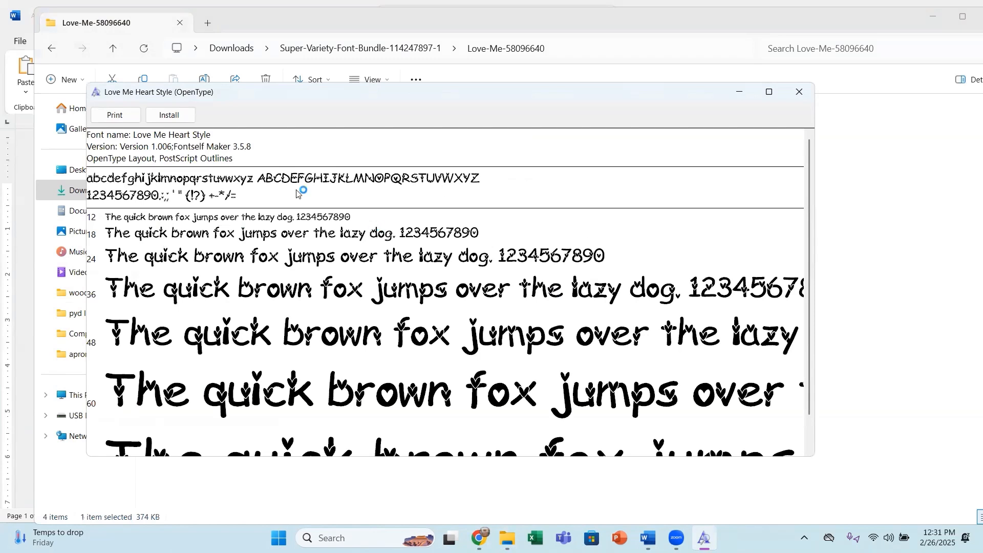
left_click(172, 116)
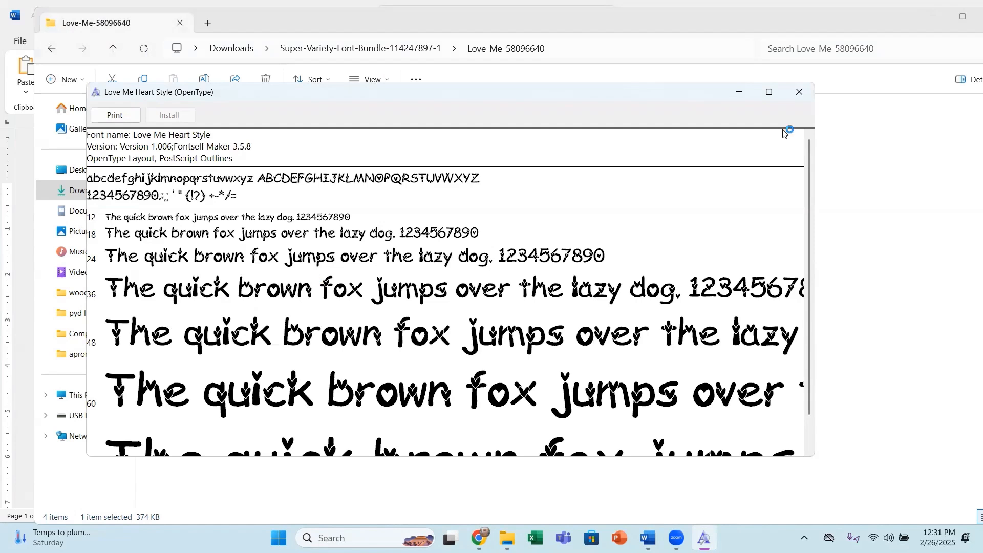
left_click(799, 92)
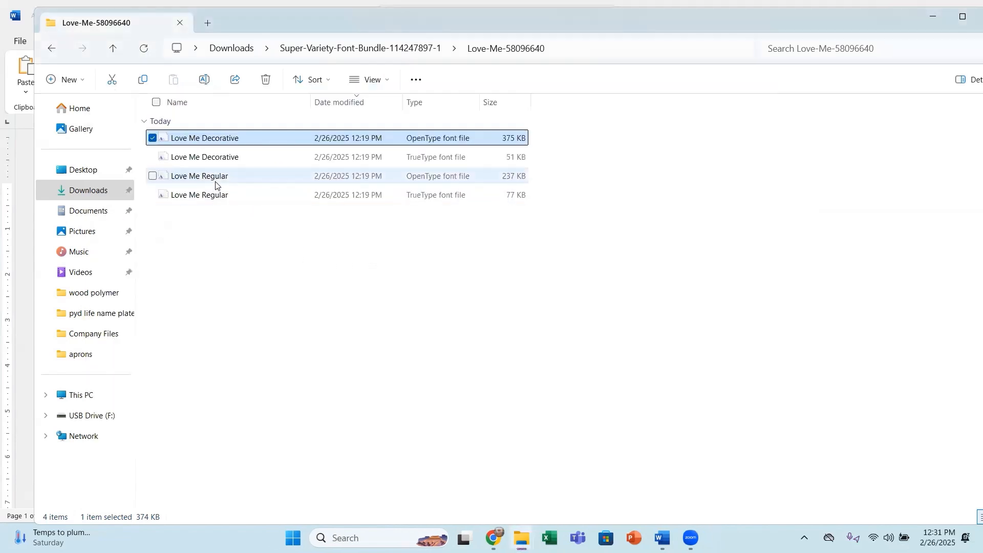
Step: Install the Love Me Regular OpenType font on the computer
double_click(215, 176)
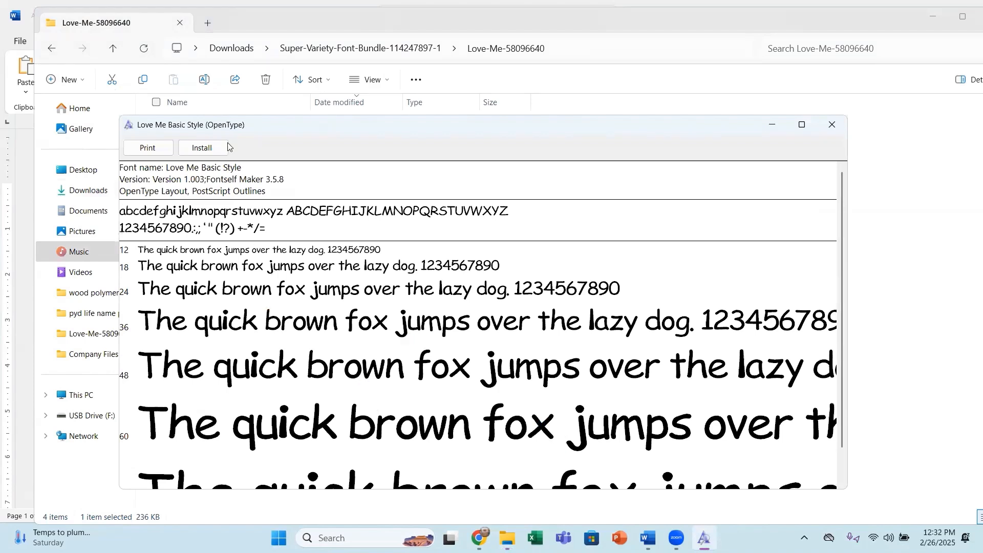
left_click(208, 148)
Step: Close the open Word document, restart Word and create a new blank document
left_click(648, 537)
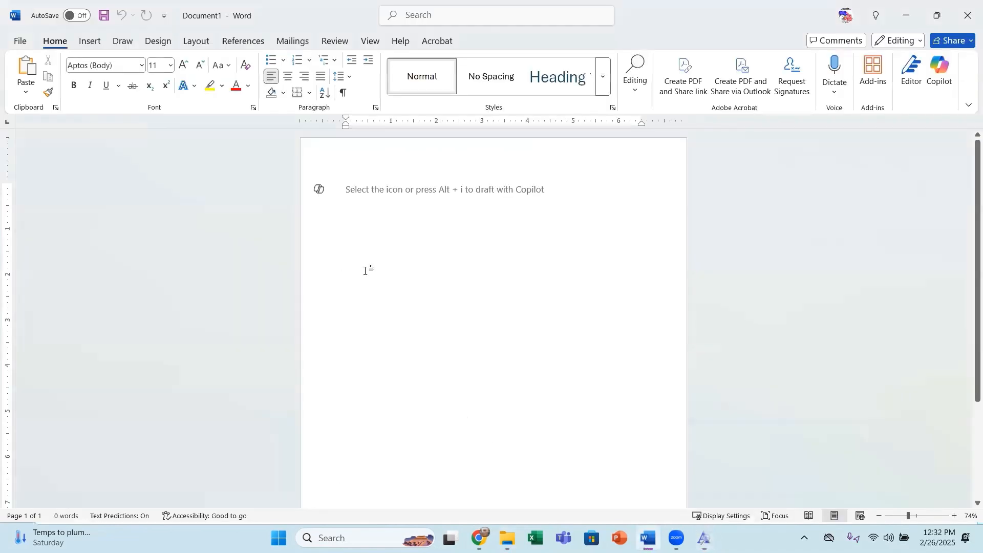
left_click(965, 19)
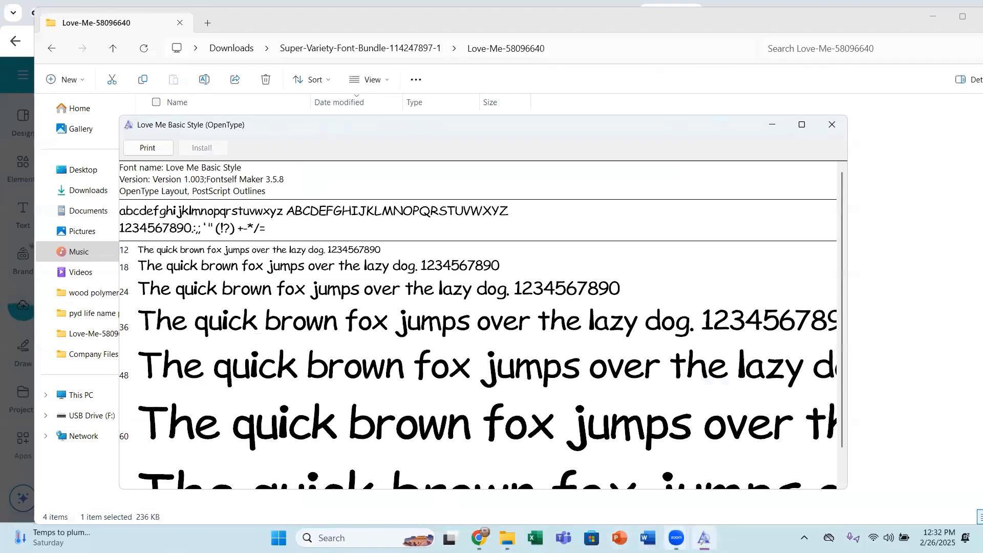
left_click(647, 538)
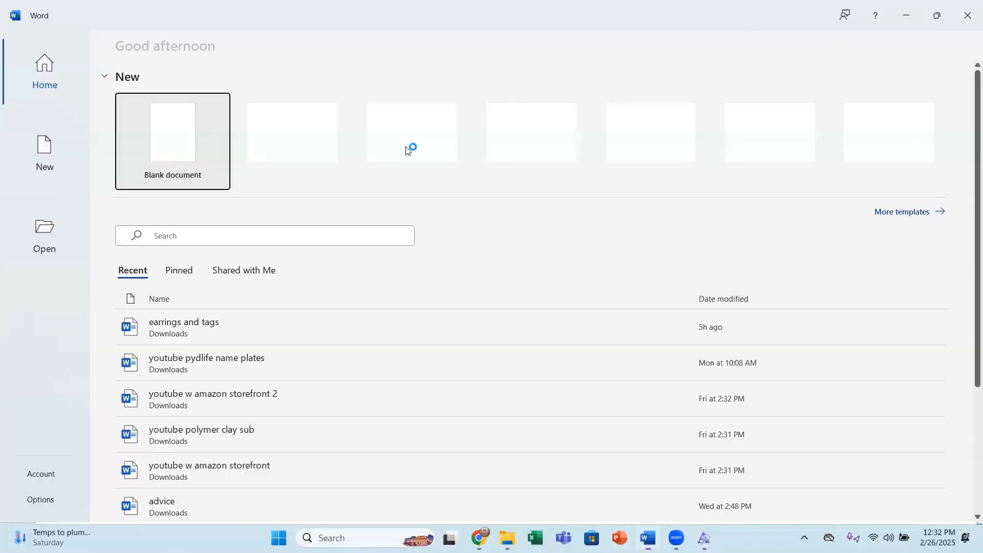
left_click(170, 172)
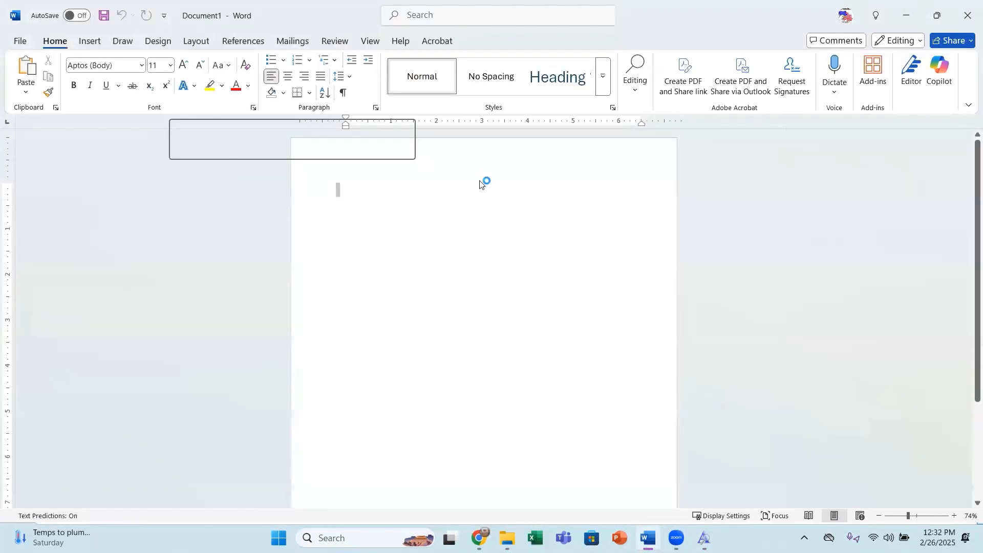
Step: Set the blank document's font to Love Me Heart Style
left_click(141, 67)
scroll(104, 220, "down", 4)
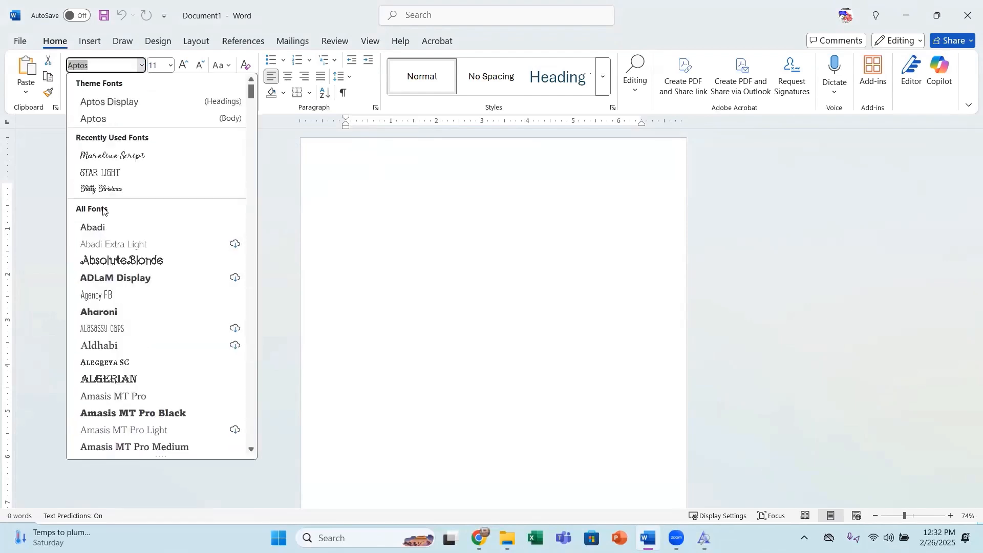
scroll(115, 327, "down", 15)
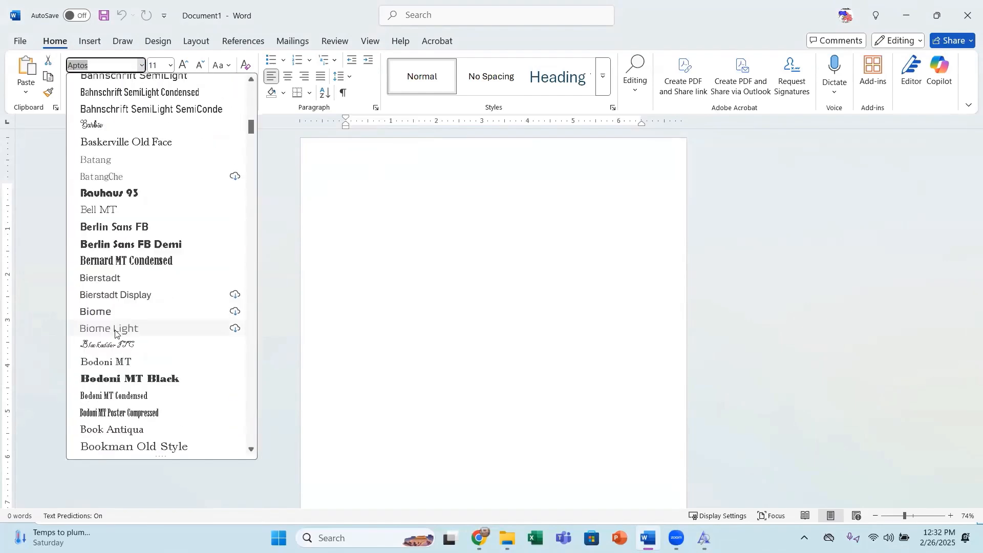
scroll(115, 330, "down", 12)
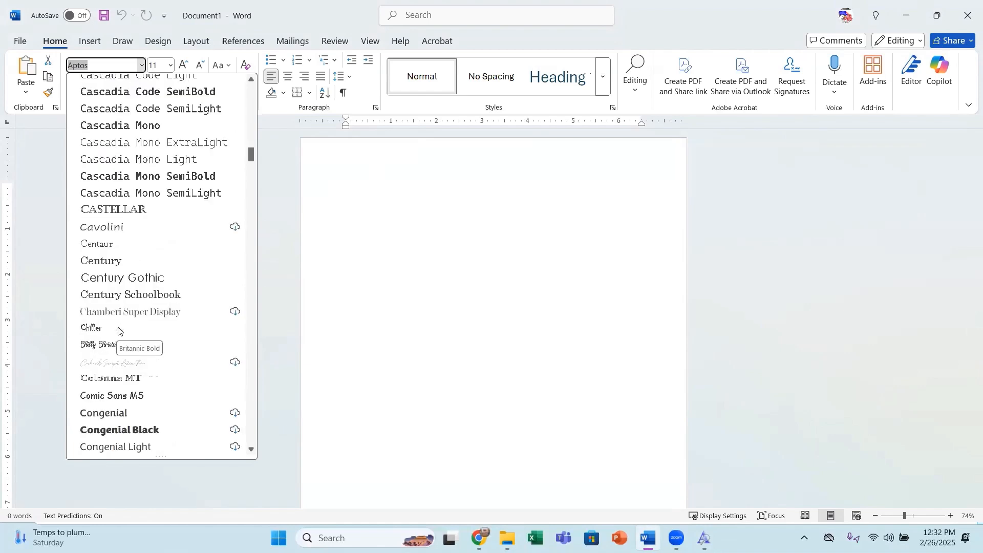
scroll(118, 330, "down", 13)
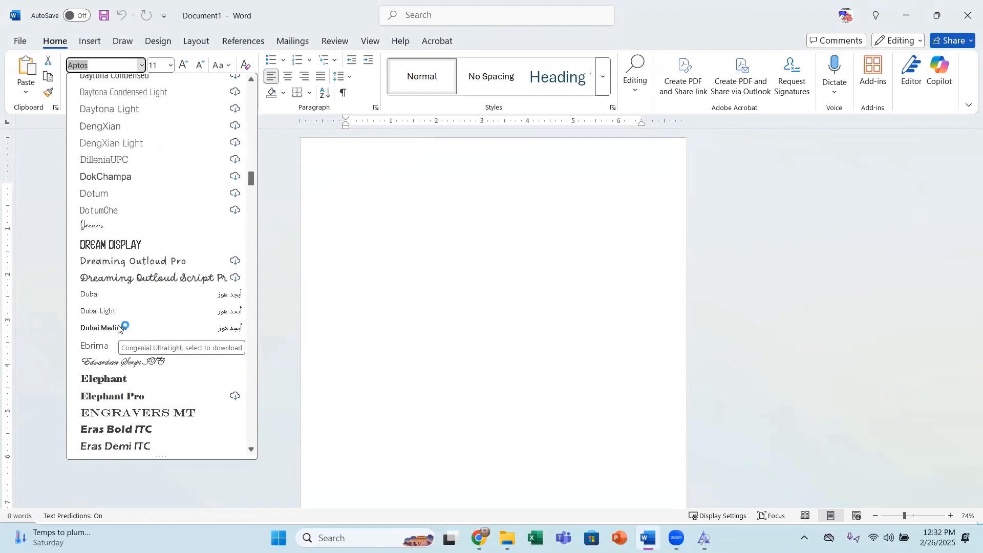
scroll(118, 328, "down", 15)
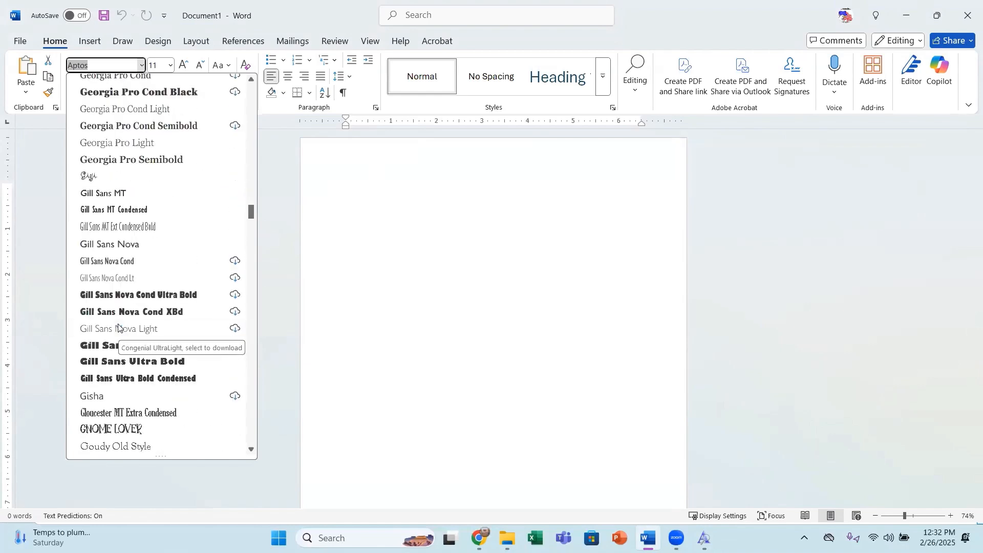
scroll(118, 328, "down", 4)
scroll(119, 328, "down", 9)
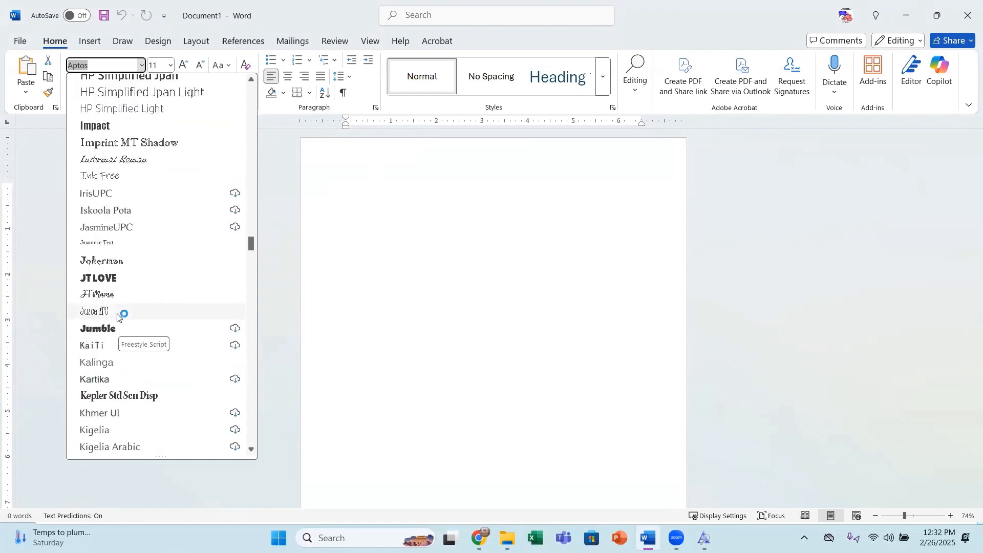
scroll(117, 317, "down", 5)
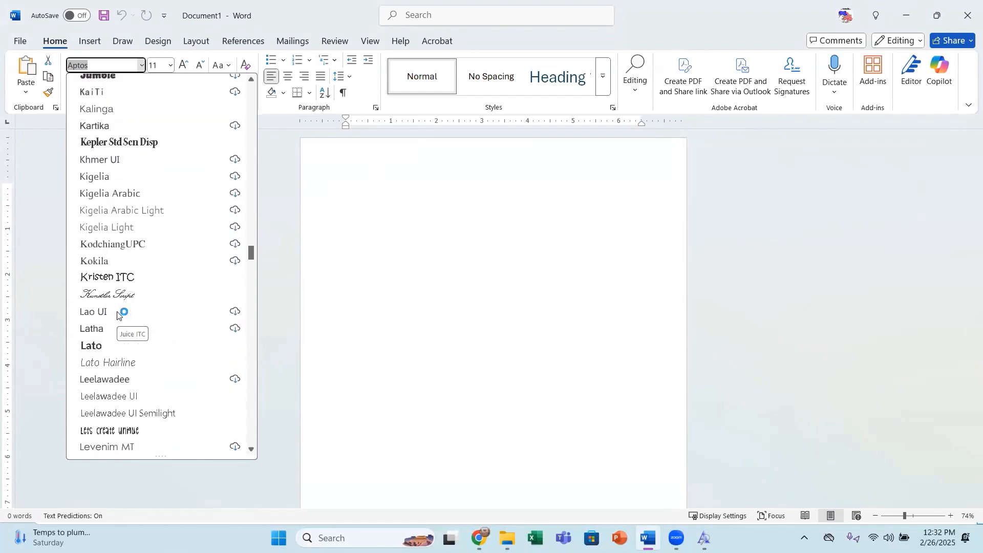
scroll(119, 315, "down", 3)
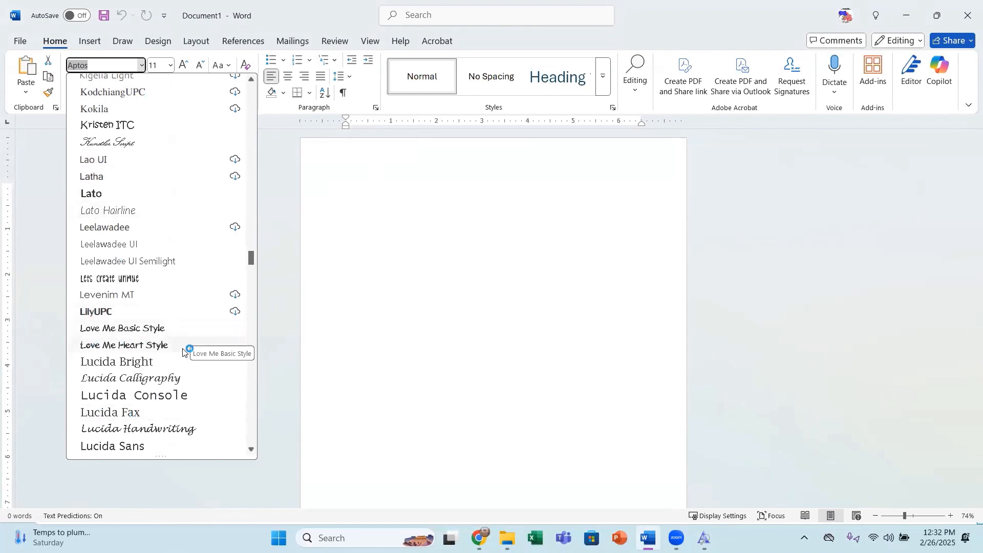
left_click(140, 346)
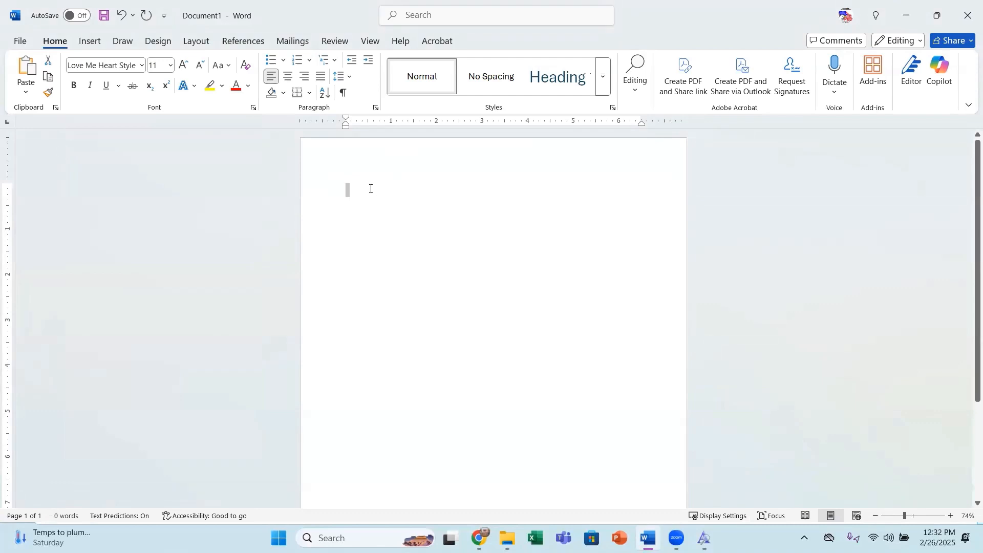
Step: Write "Love me heart style" in the document and set the text's size to 72
type("love me heart style")
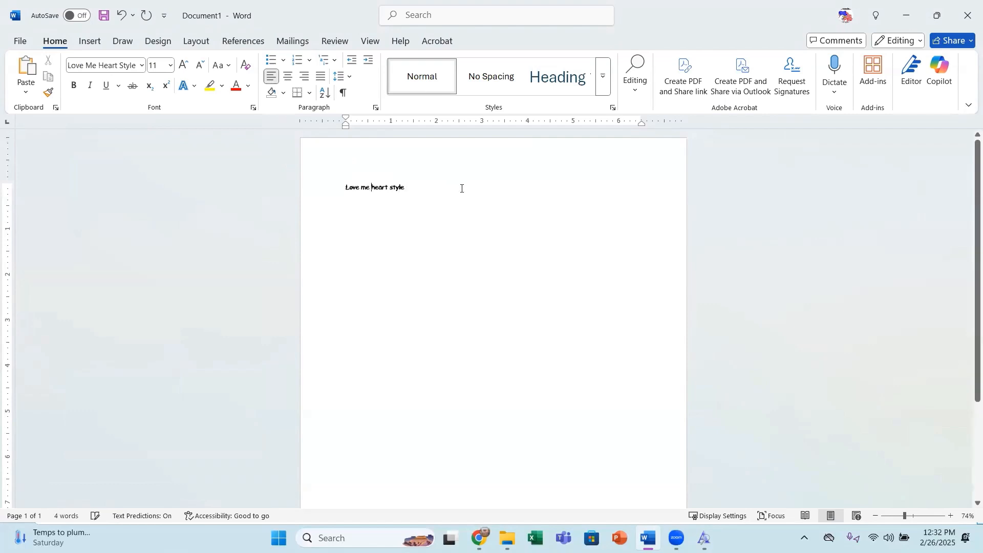
left_click(293, 188)
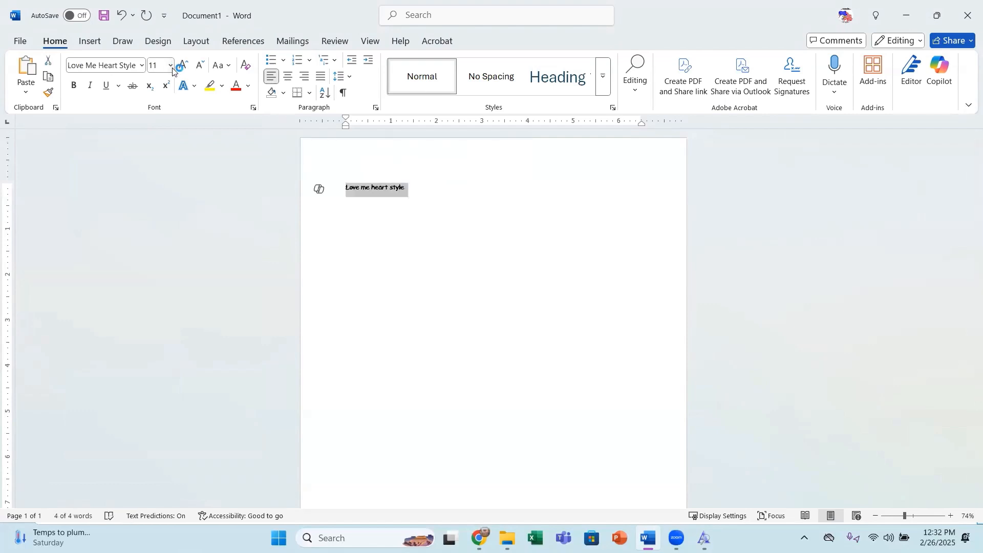
left_click(171, 65)
left_click(162, 312)
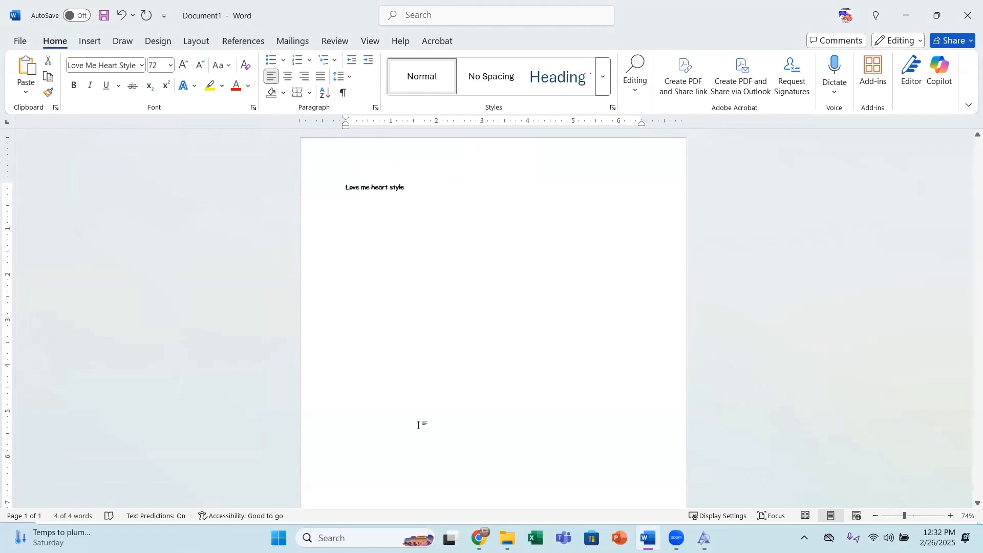
left_click(496, 297)
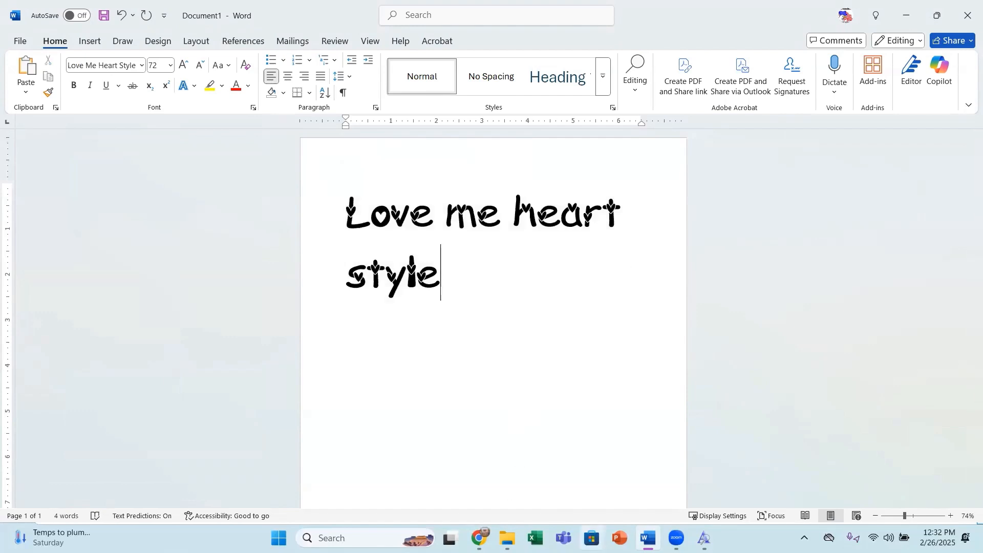
Step: Switch to the Canva design in Chrome and skip the conflicting Kiss Love Overlapping font upload
left_click(478, 537)
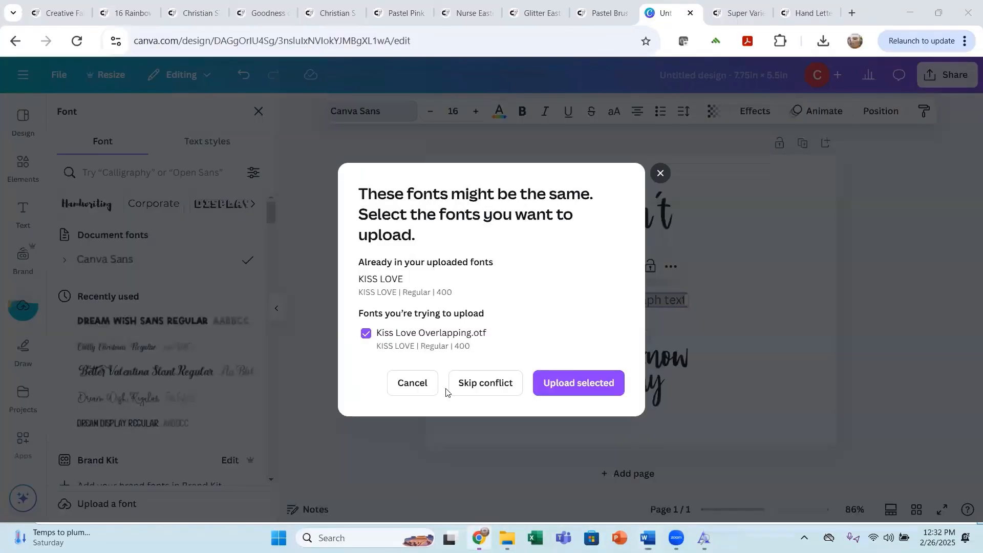
left_click(484, 392)
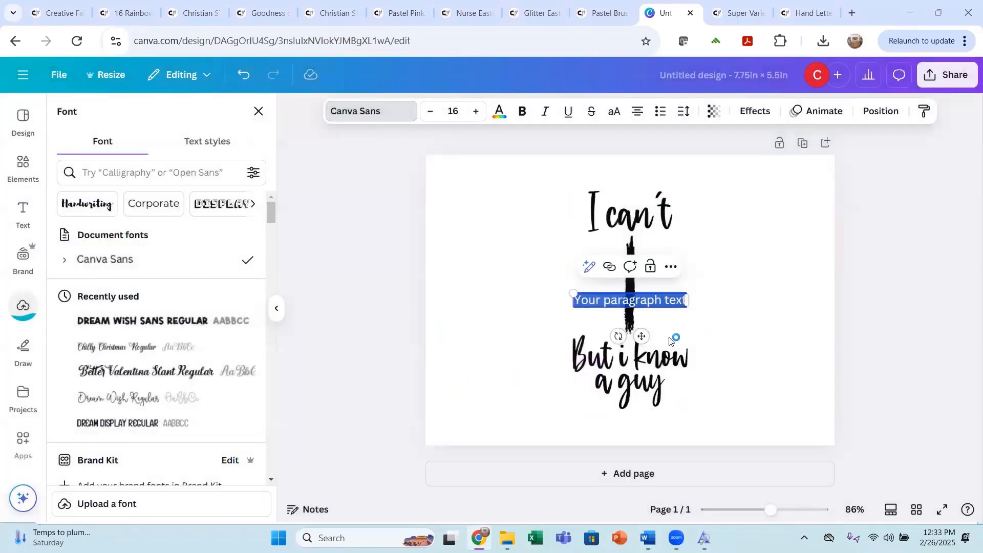
Step: Upload the Love Me Decorative OpenType font from the bundle's Love-Me-58096640 folder and confirm the right to use it
left_click(152, 510)
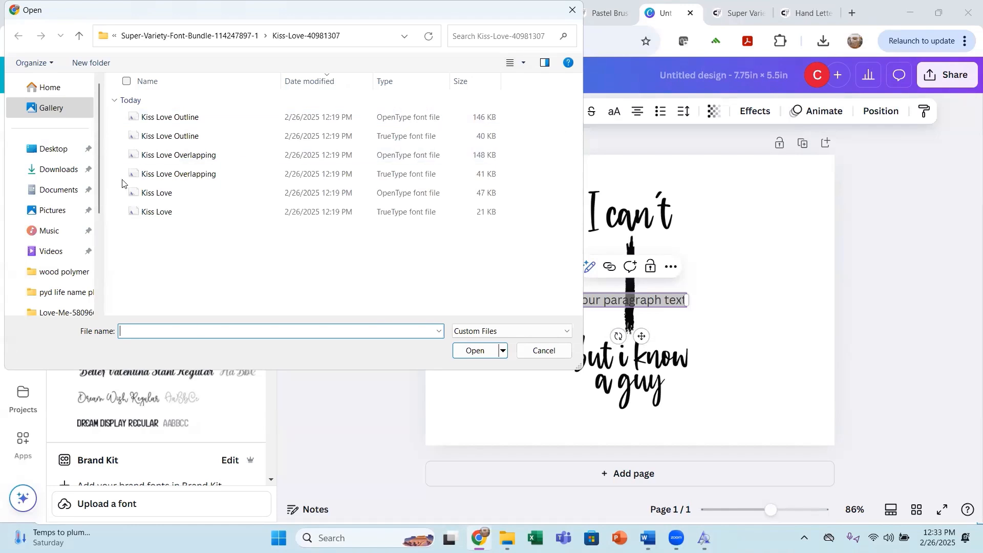
left_click(57, 169)
left_click(195, 159)
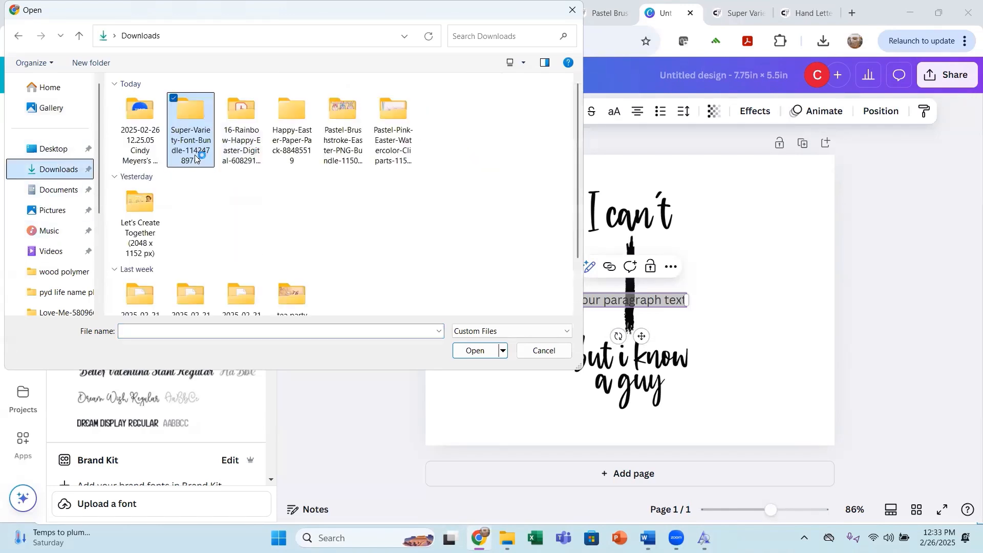
double_click(195, 153)
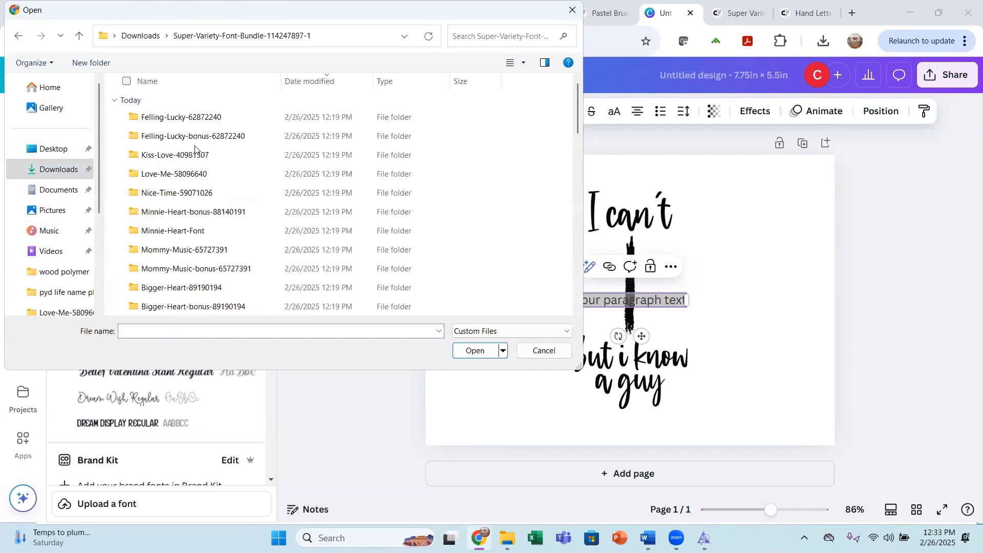
double_click(173, 175)
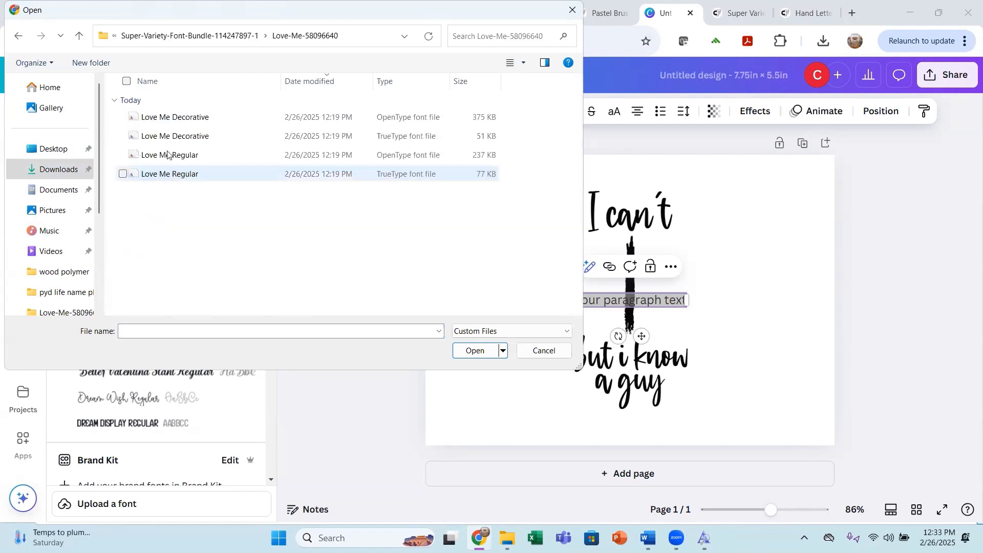
double_click(184, 119)
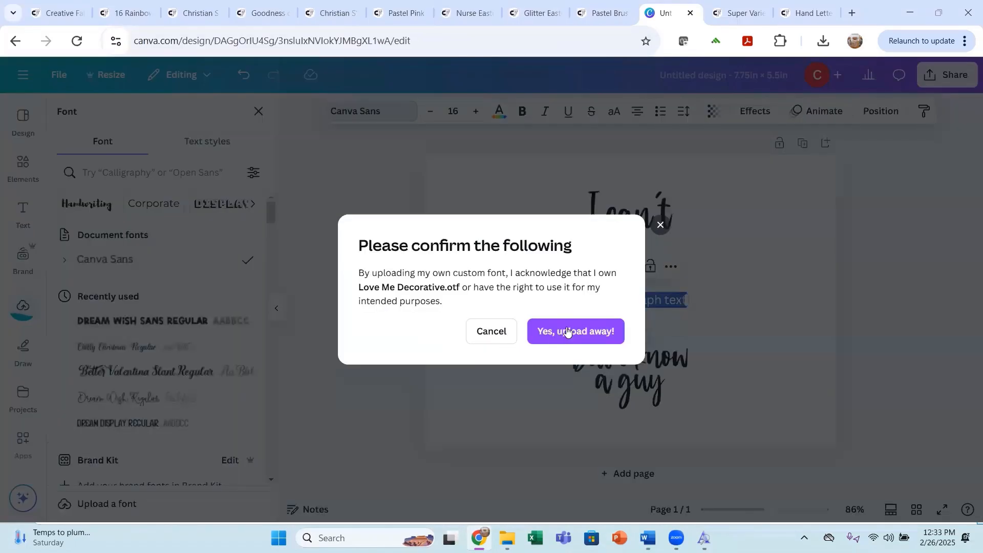
left_click(567, 332)
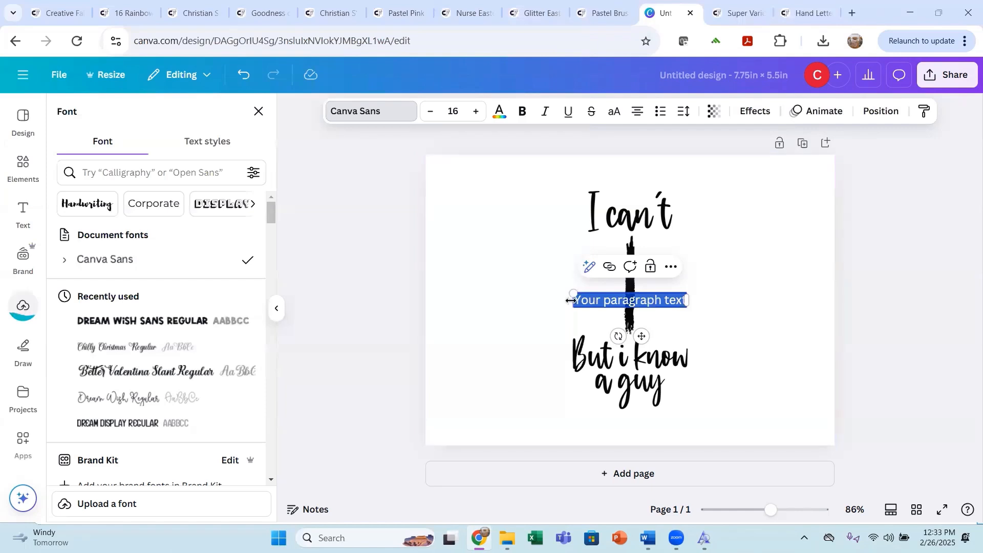
Step: Enlarge the placeholder text to about size 34.5, move it near the page's upper edge, and shift the cross artwork to the page's right side
left_click_drag(569, 294, 467, 235)
left_click(763, 310)
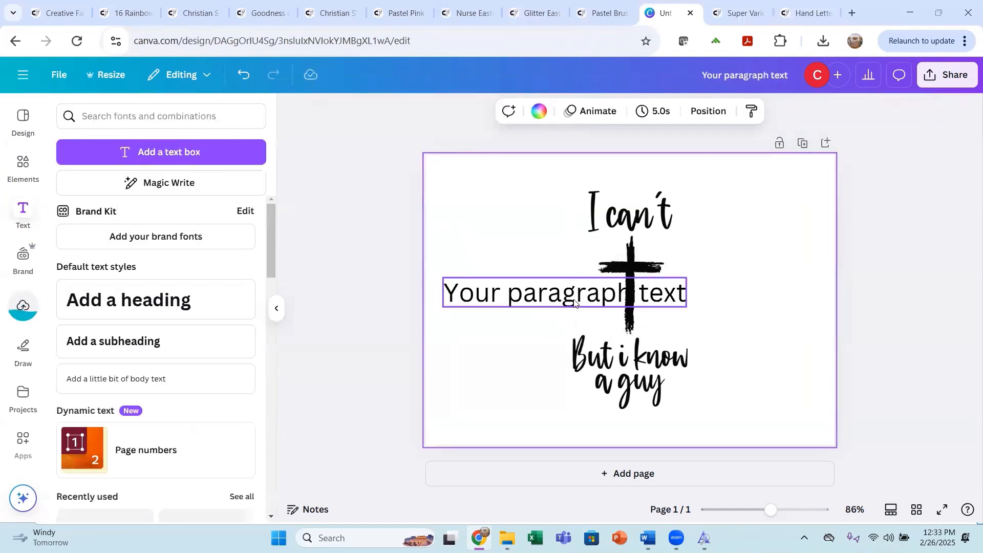
left_click_drag(568, 300, 567, 205)
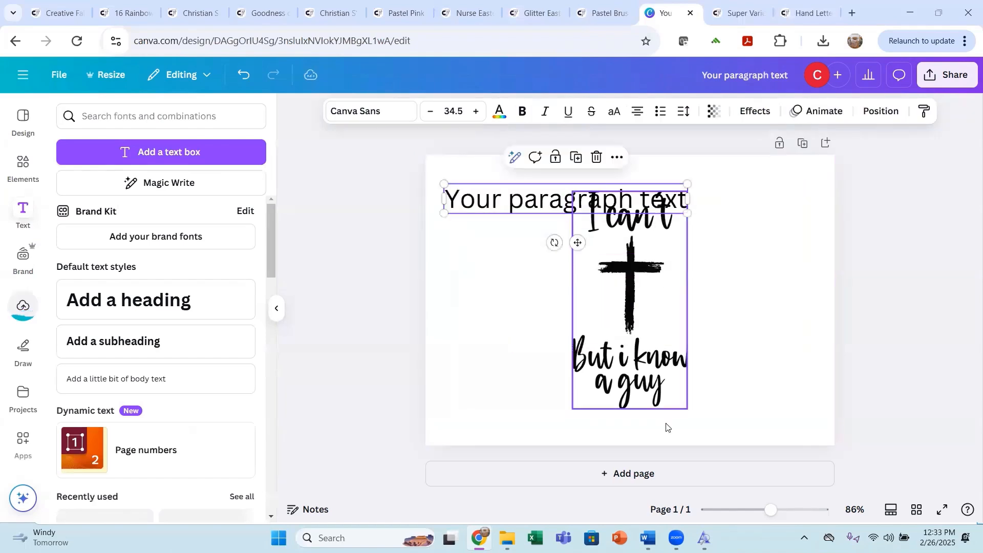
left_click_drag(647, 389, 778, 390)
Step: Apply the uploaded Love Me Heart Style font to the "Your paragraph text" text box
left_click(582, 210)
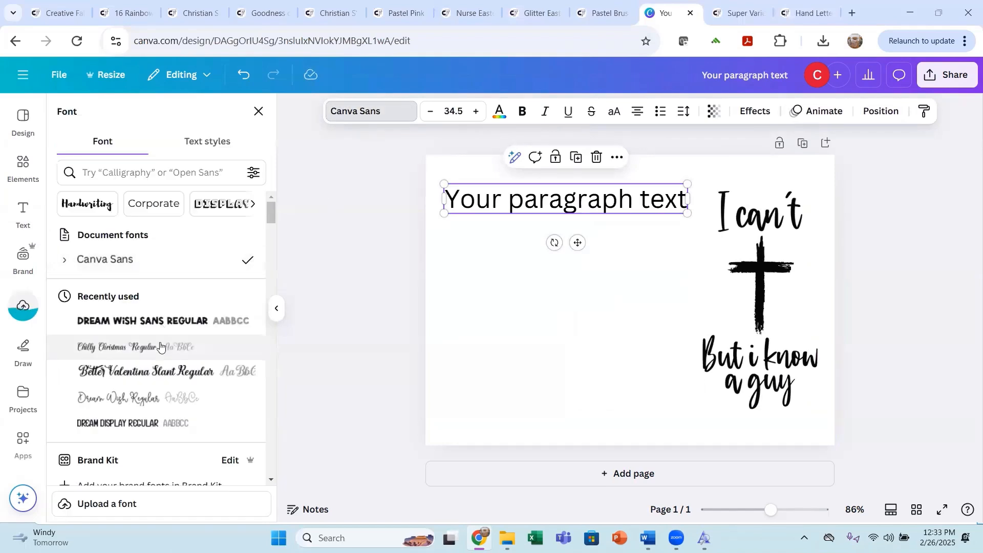
scroll(161, 346, "down", 3)
scroll(160, 346, "up", 3)
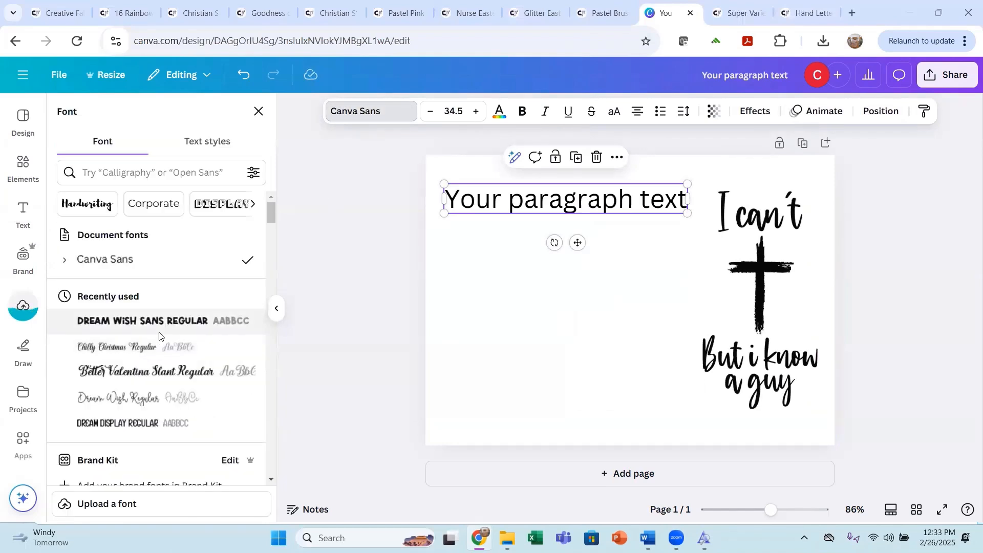
scroll(160, 337, "down", 5)
scroll(159, 335, "down", 10)
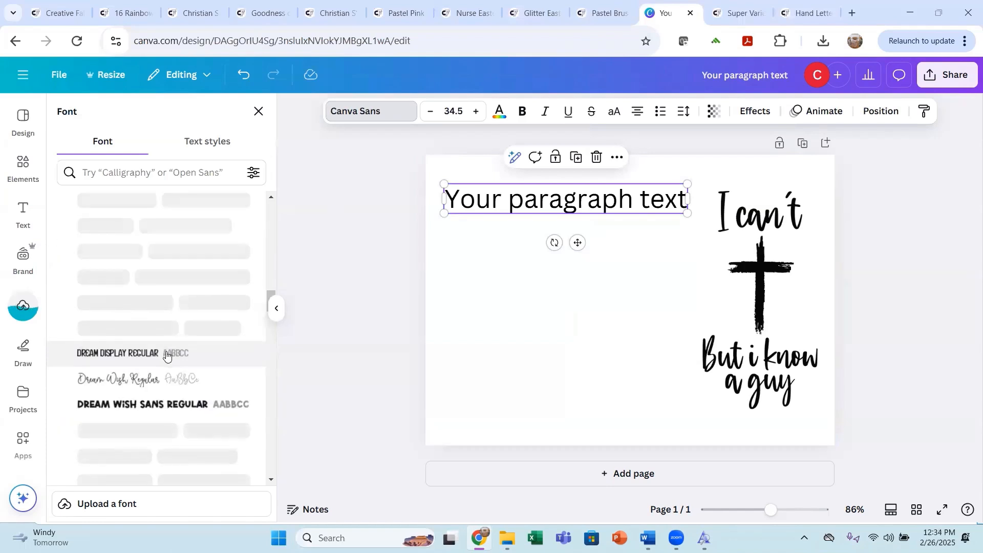
scroll(166, 355, "down", 10)
scroll(166, 355, "down", 4)
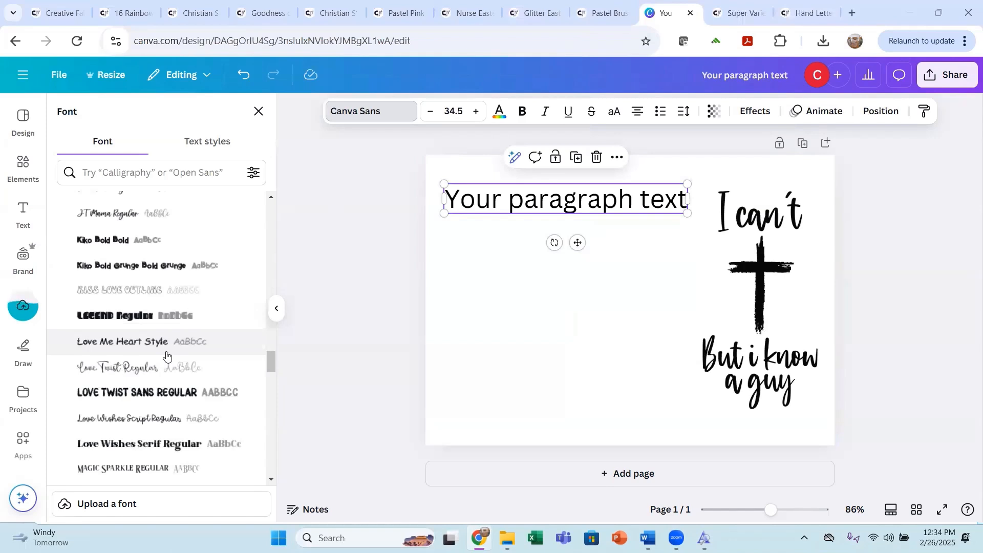
left_click(148, 348)
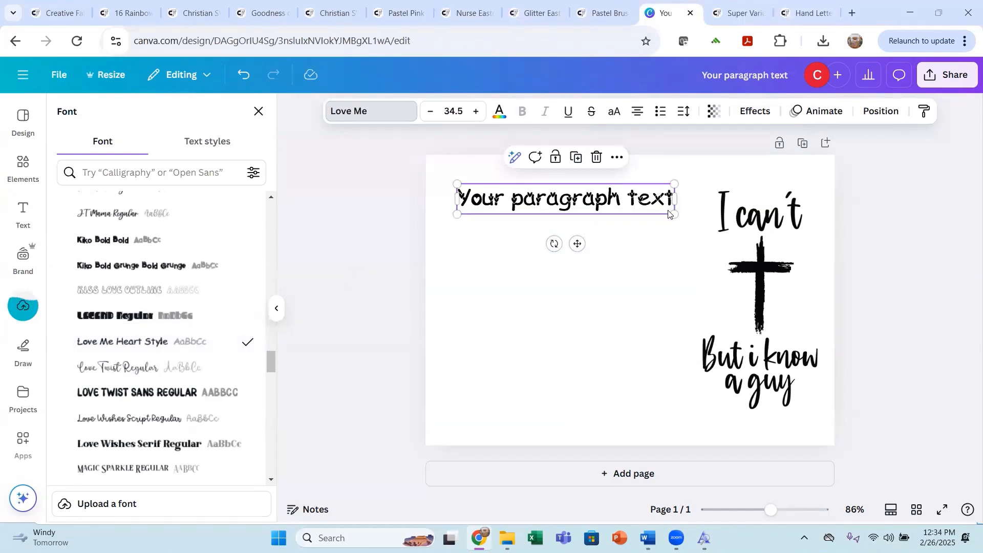
Step: Enlarge the paragraph text box to about size 41.2 and delete its placeholder text
left_click_drag(672, 214, 689, 263)
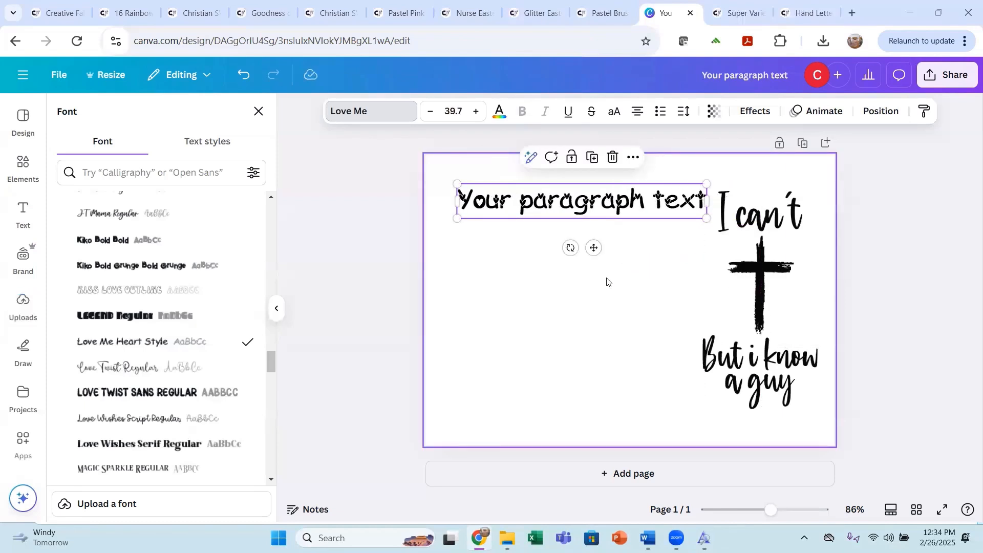
mouse_move(457, 182)
left_mouse_down()
mouse_move(434, 163)
mouse_move(449, 175)
left_mouse_up()
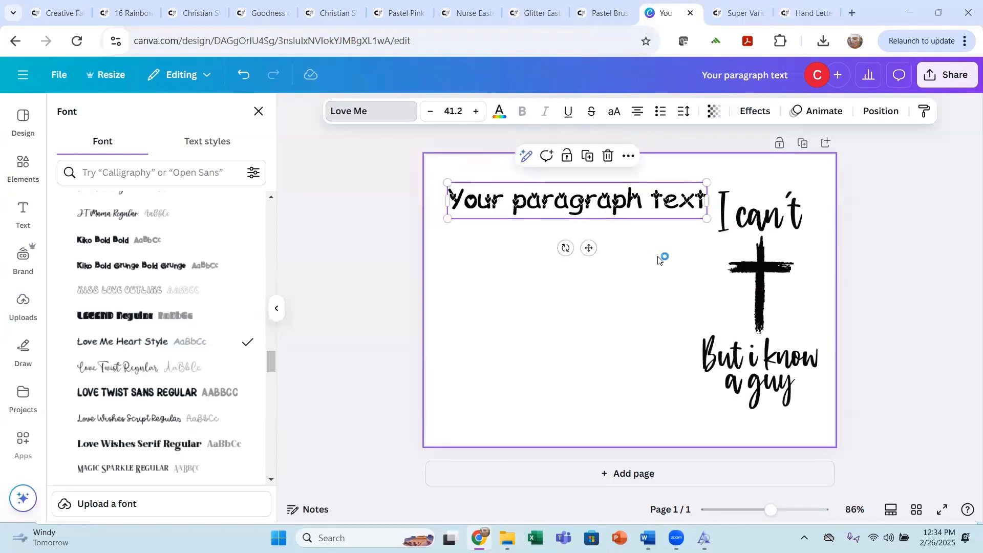
double_click(634, 197)
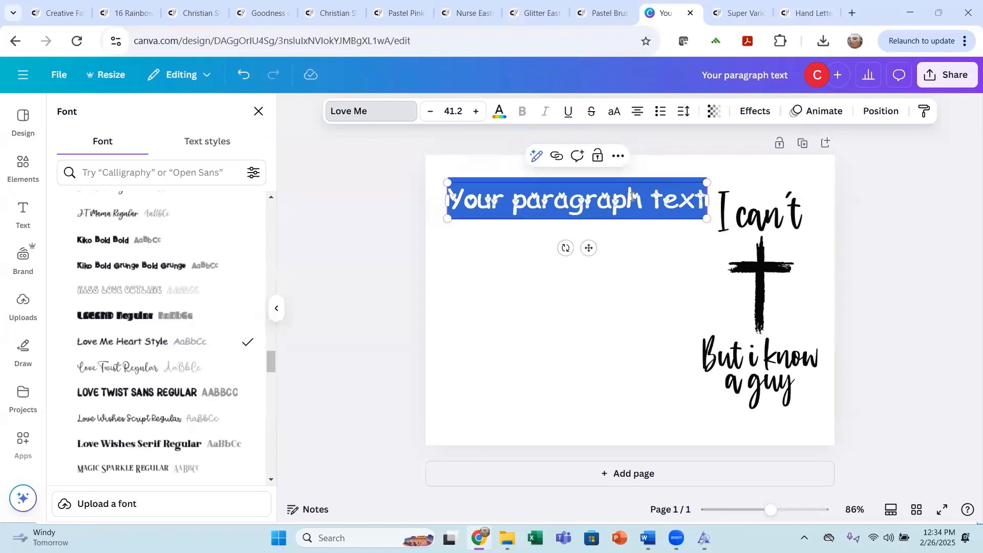
key("BackSpace")
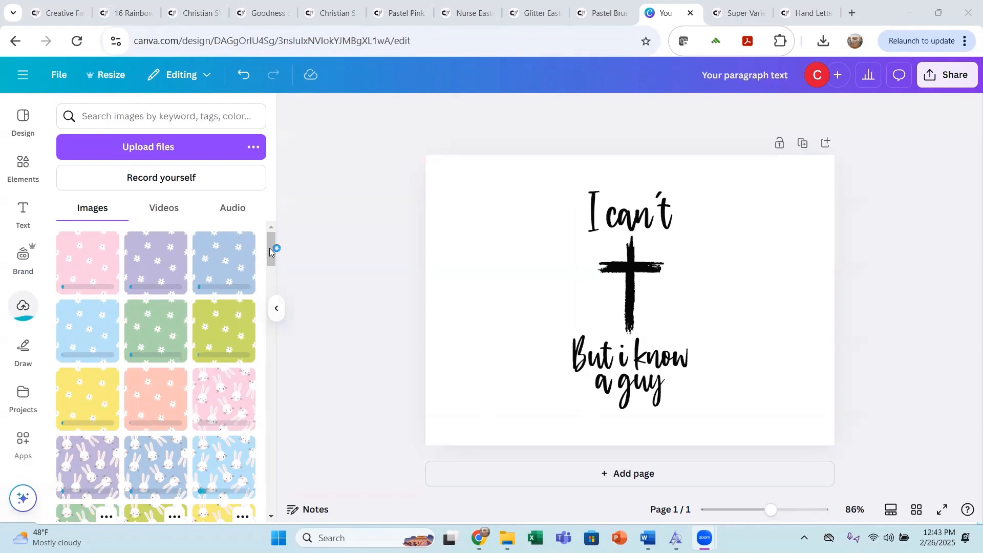
Step: Add the uploaded lavender cross-pattern paper to the page and move it to the page's upper-left corner
left_click_drag(272, 248, 272, 300)
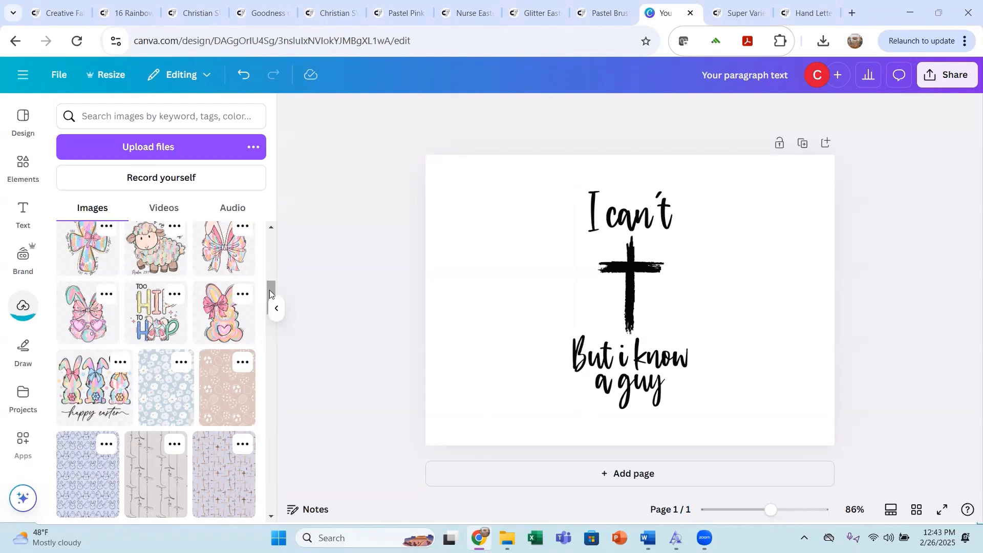
left_click(225, 489)
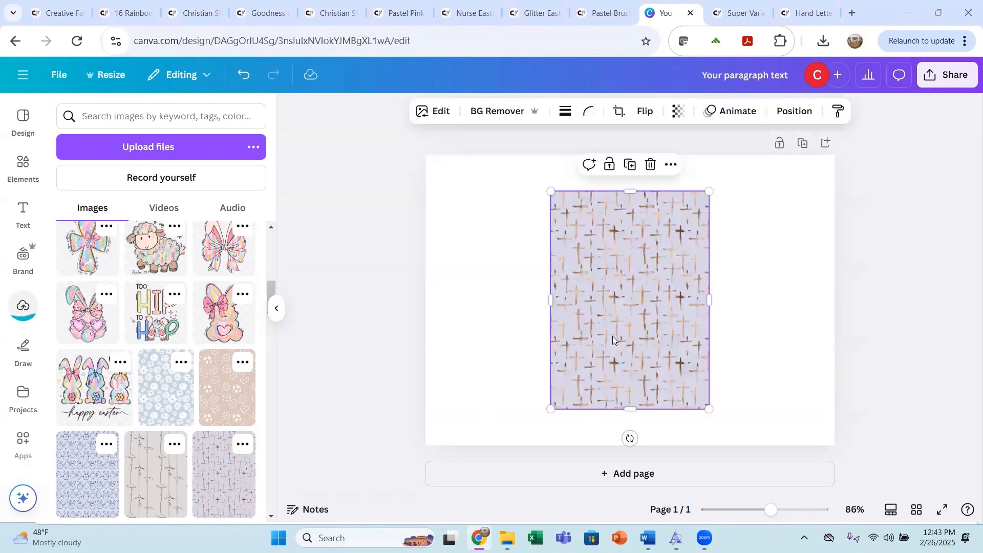
left_click_drag(612, 336, 487, 294)
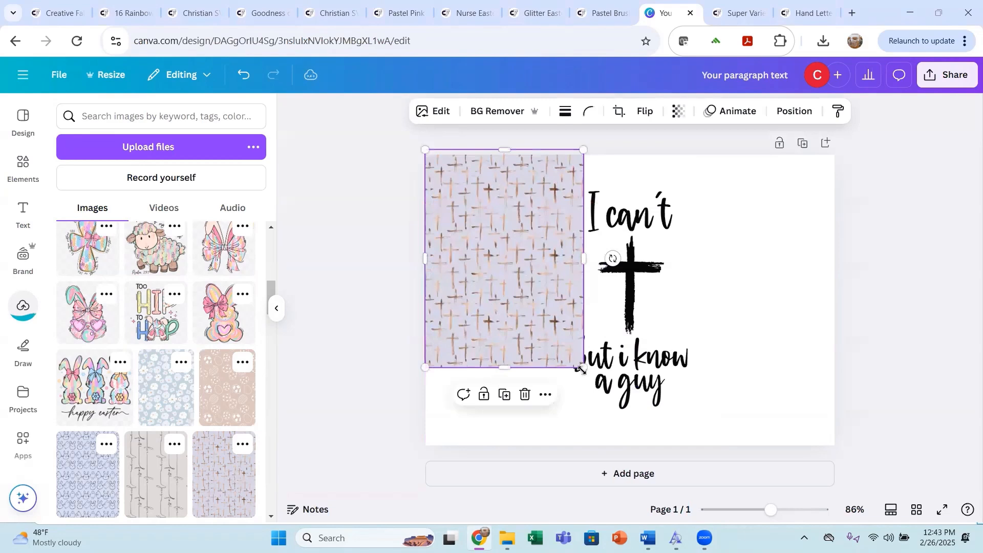
Step: Enlarge the lavender cross-pattern paper to cover the full 7.75 in page width and send it to the back
left_click_drag(581, 366, 855, 499)
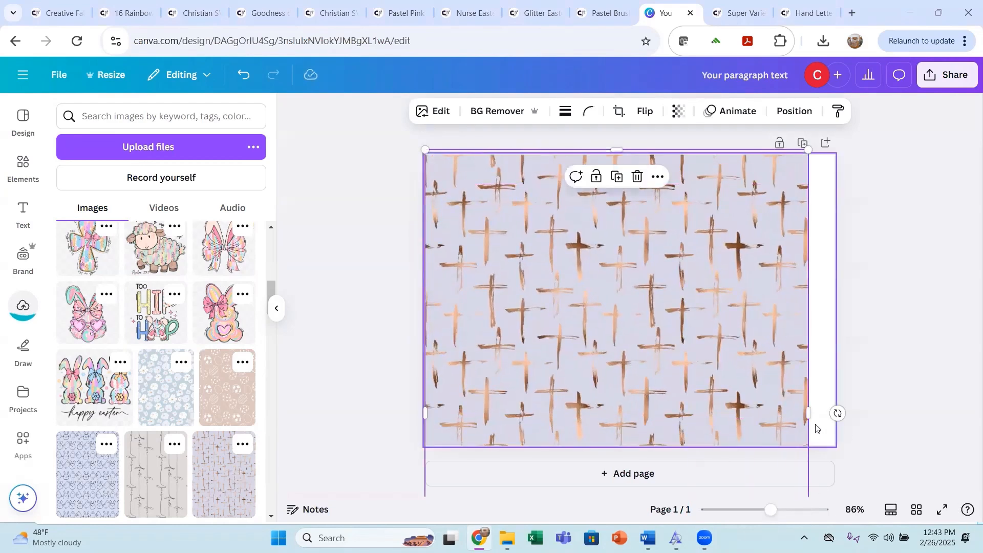
left_click_drag(808, 413, 850, 424)
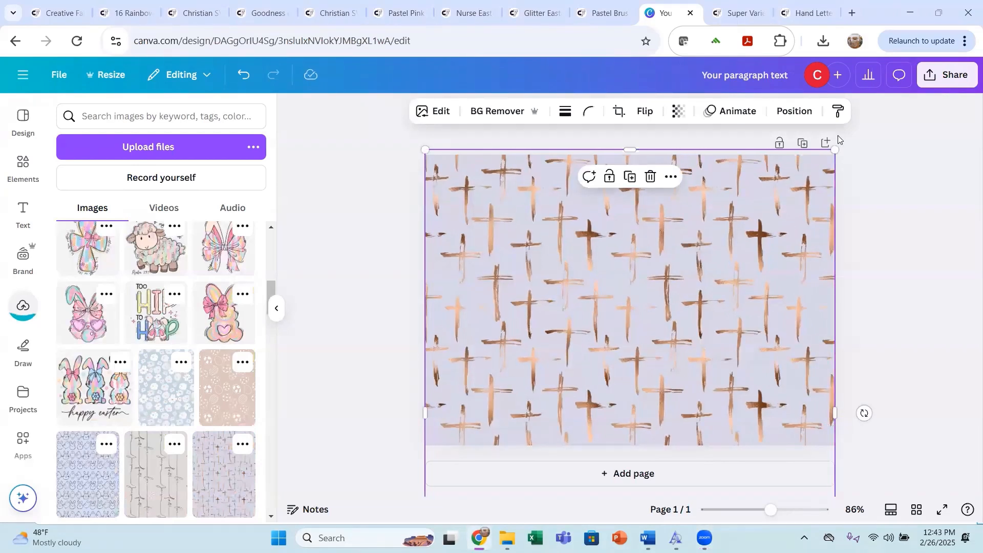
left_click(794, 112)
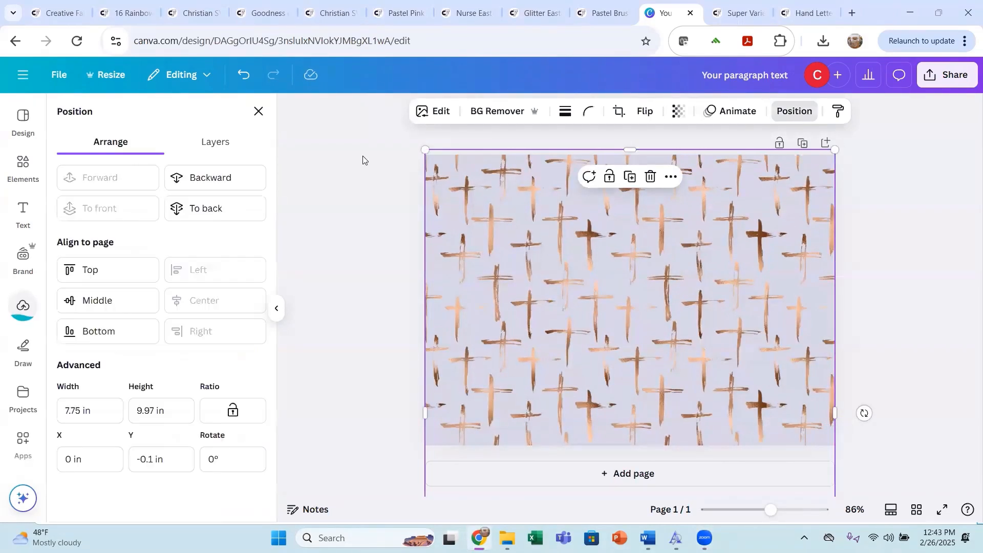
left_click(217, 208)
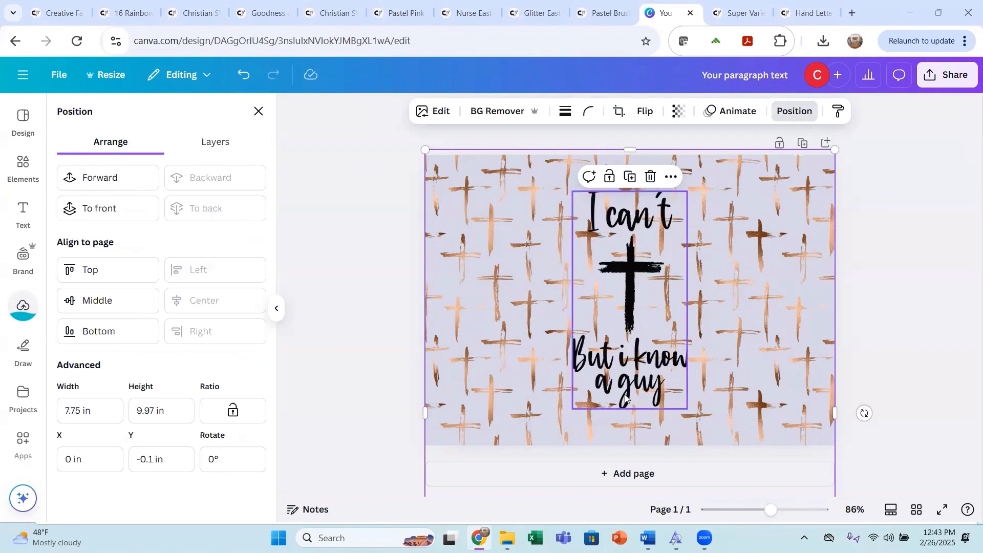
Step: Duplicate the page and delete the cross-pattern paper from the copy on page 2
left_click(800, 144)
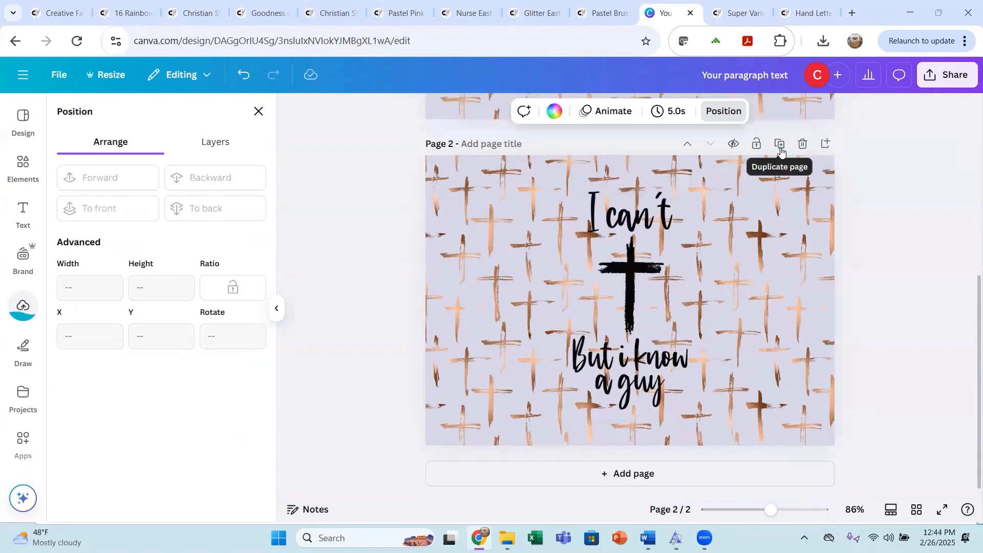
left_click(801, 271)
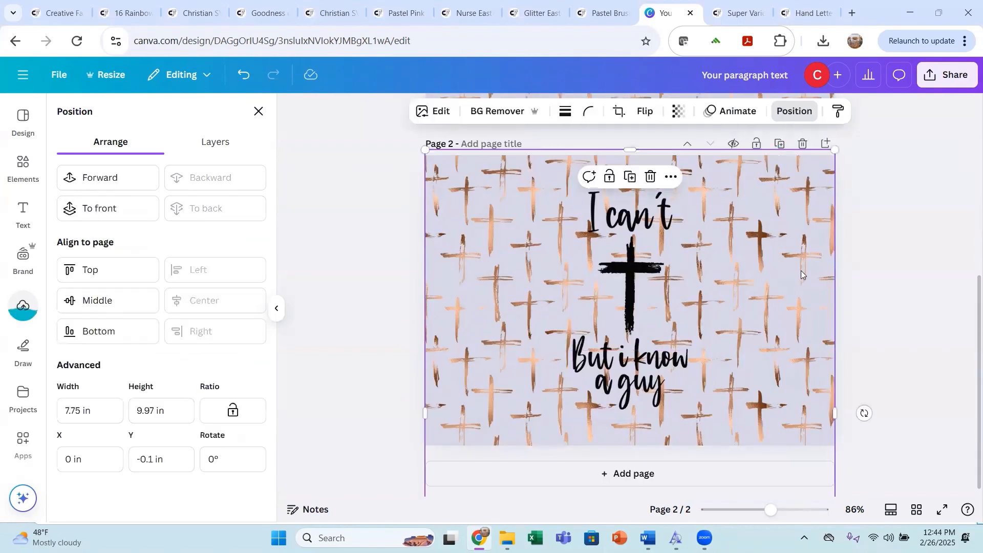
key("Delete")
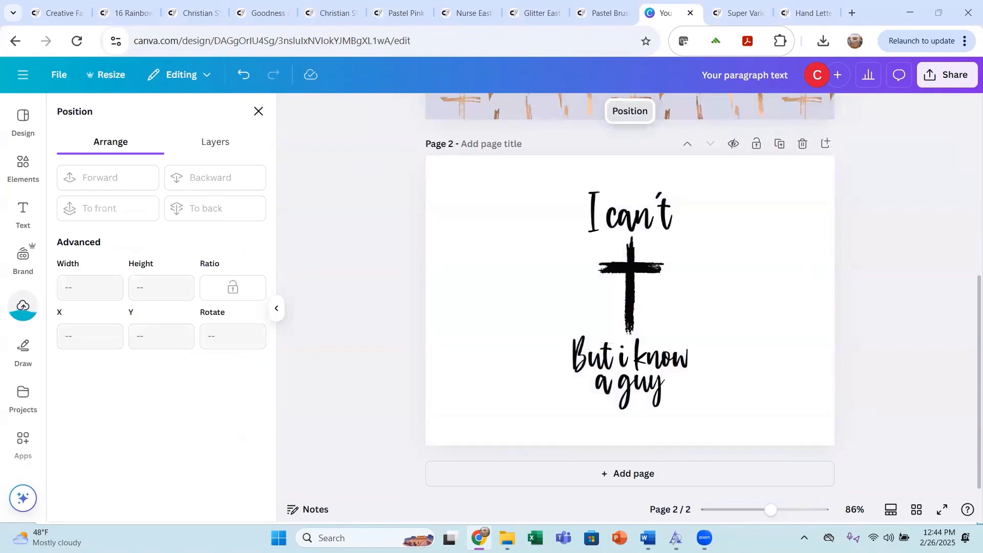
Step: Browse the uploaded images for another background pattern
left_click(31, 309)
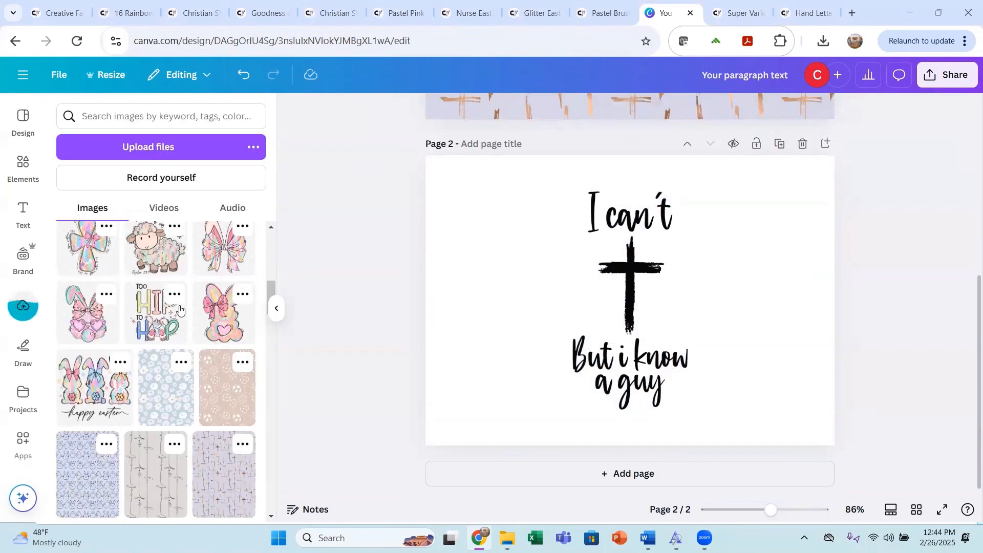
scroll(196, 336, "down", 3)
scroll(196, 337, "down", 1)
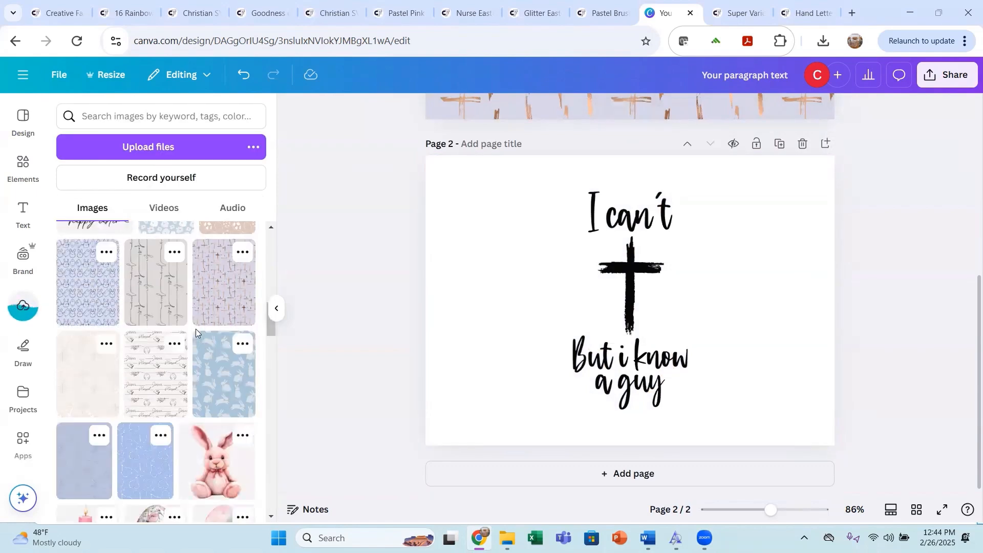
scroll(193, 320, "up", 10)
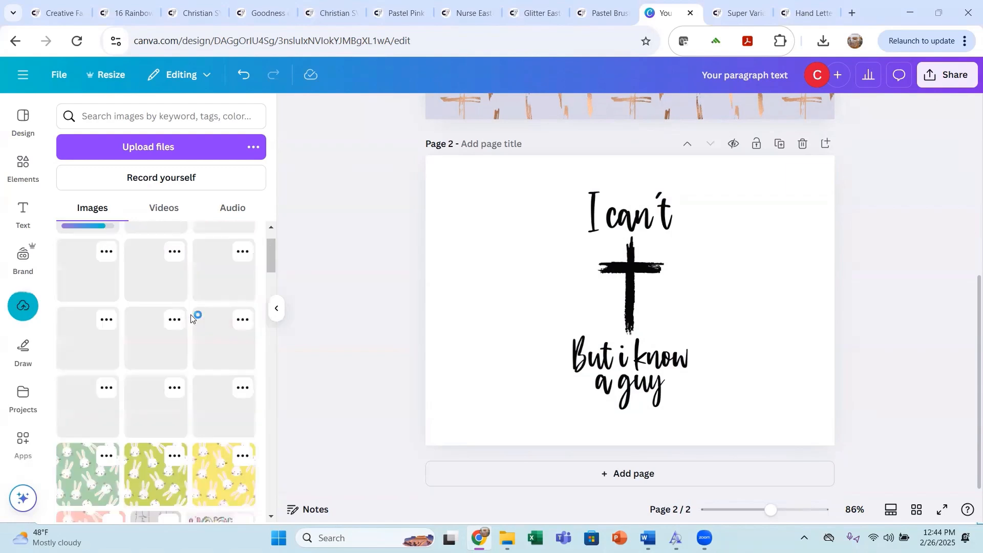
scroll(189, 316, "down", 3)
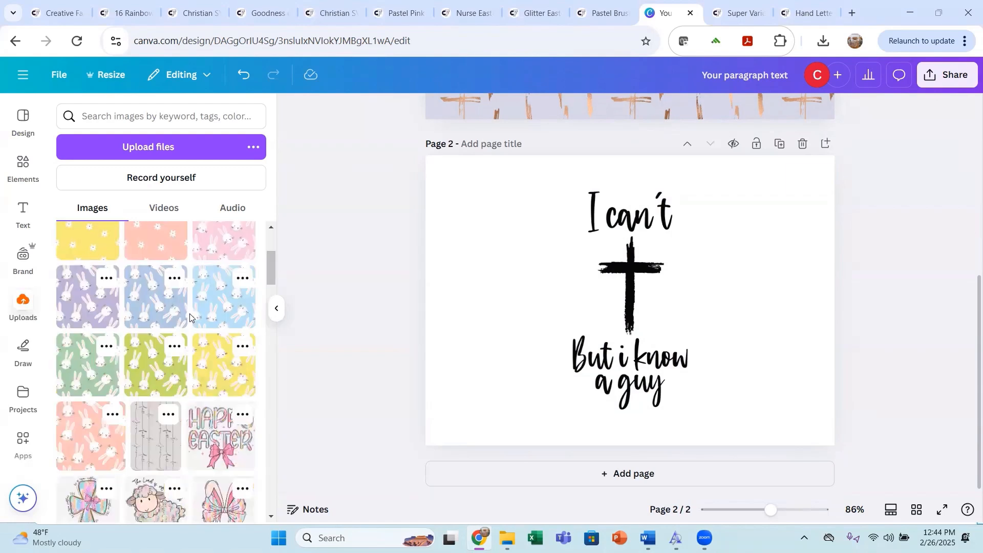
scroll(190, 317, "down", 6)
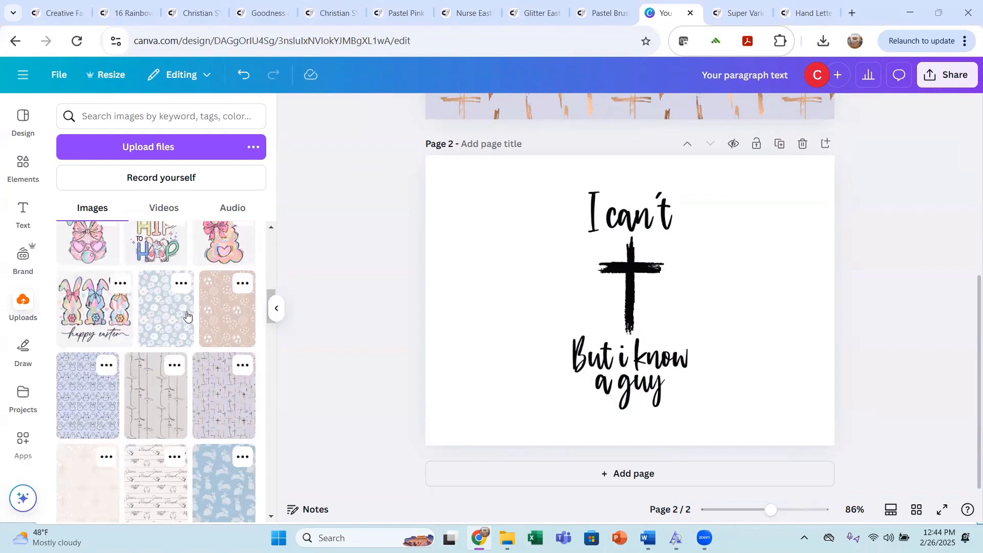
scroll(187, 315, "down", 2)
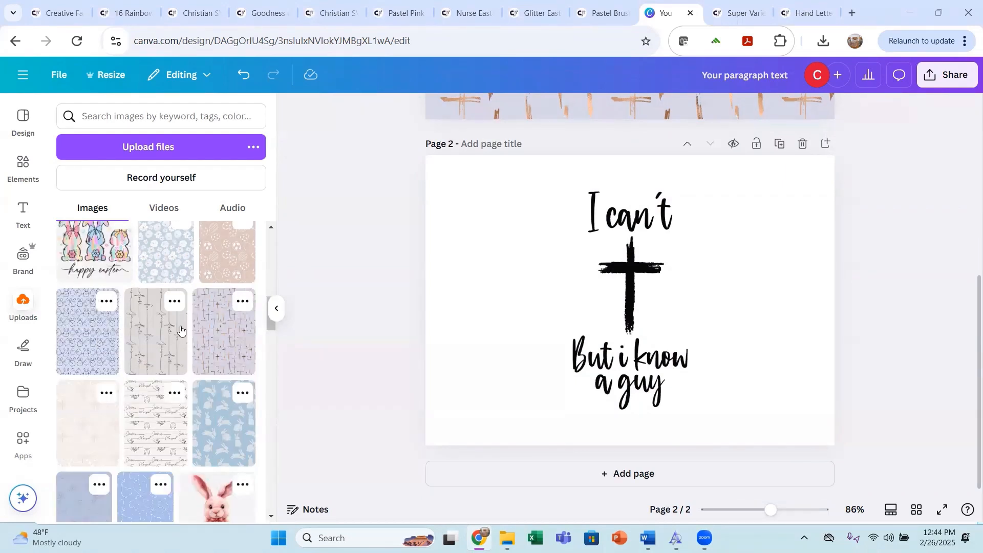
scroll(181, 329, "down", 1)
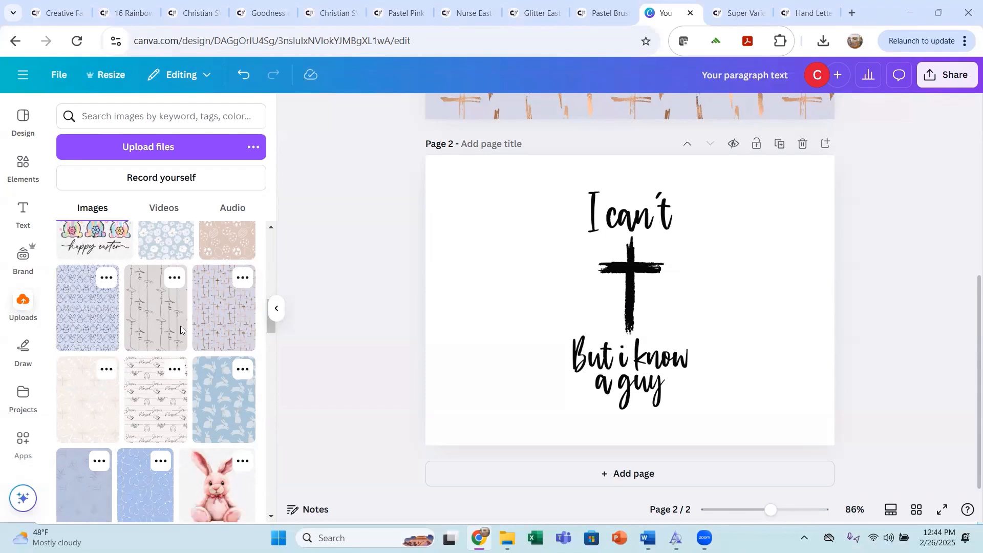
scroll(181, 329, "up", 2)
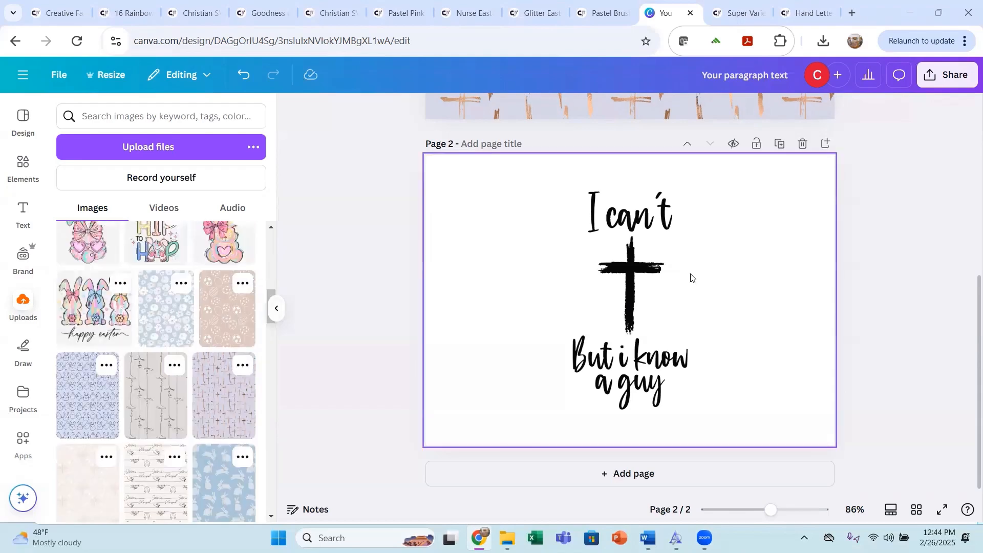
Step: Try the Luna and Capri filters on page 1's cross-pattern paper and settle on the Sandi filter
scroll(666, 286, "up", 5)
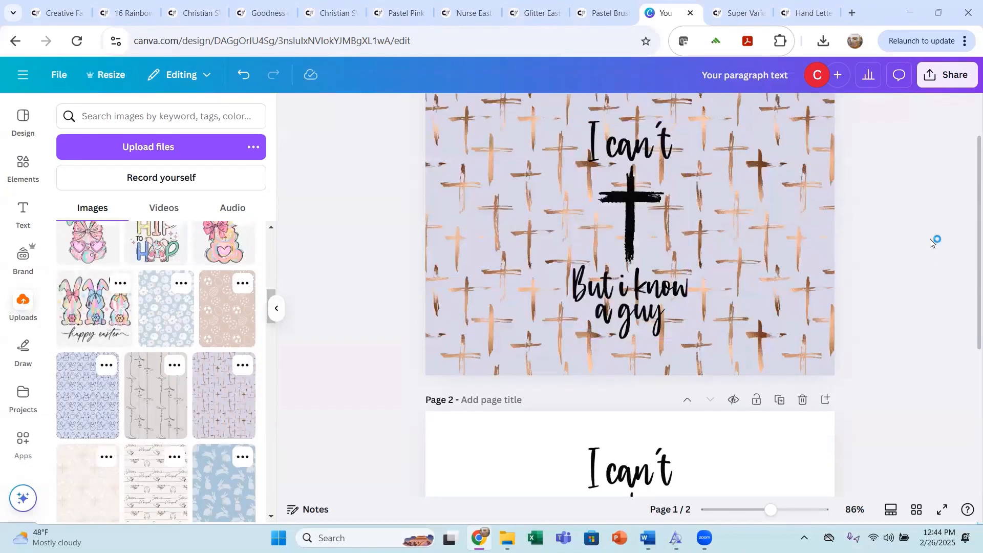
left_click(623, 288)
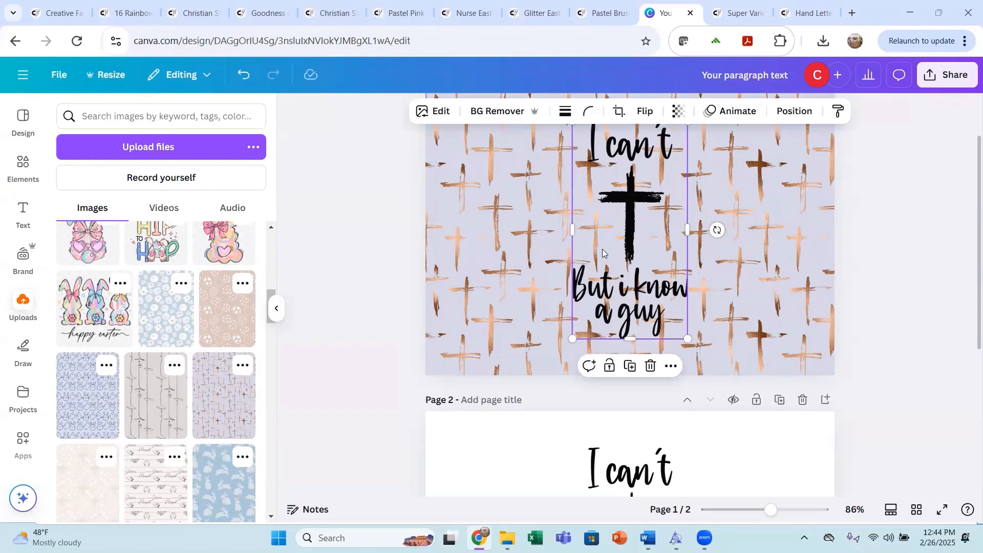
left_click(479, 259)
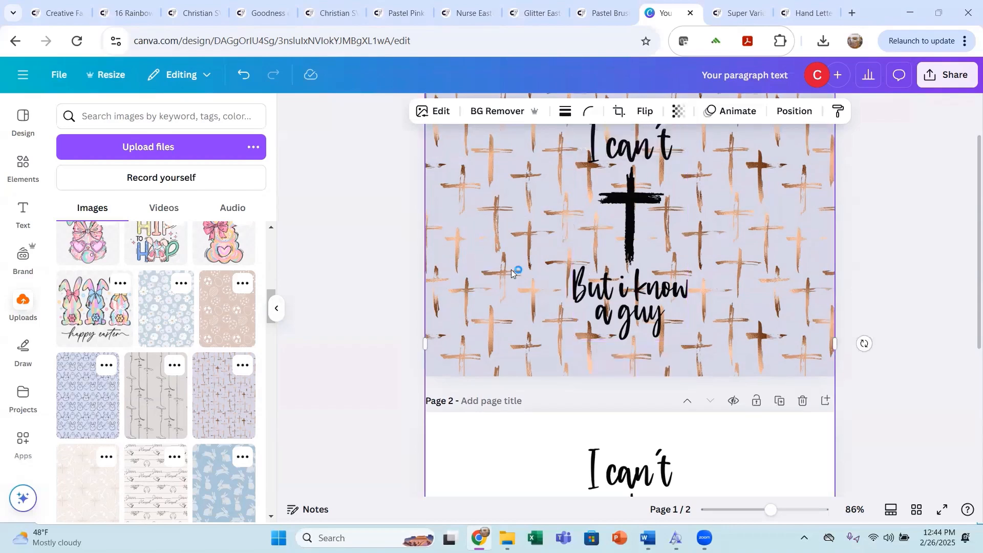
scroll(508, 265, "up", 2)
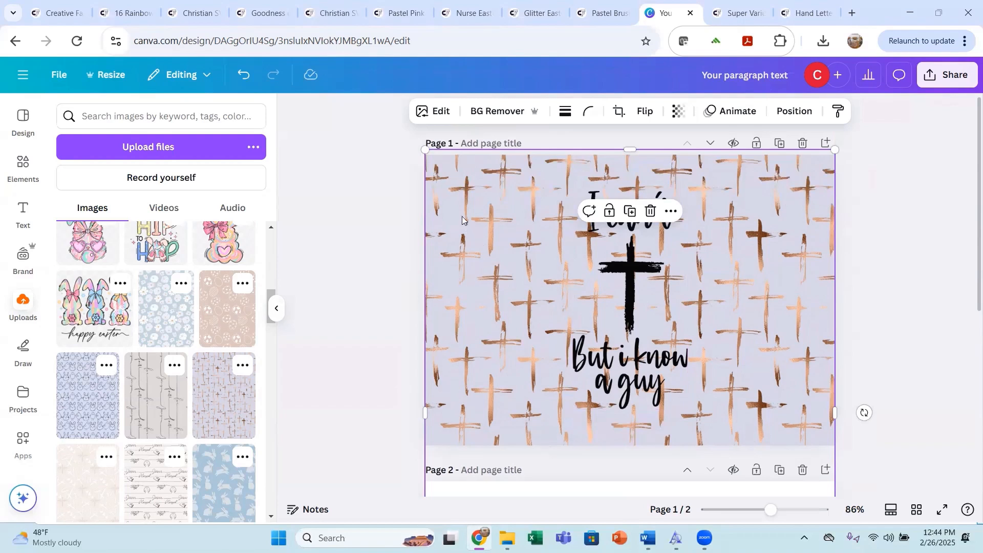
left_click(433, 113)
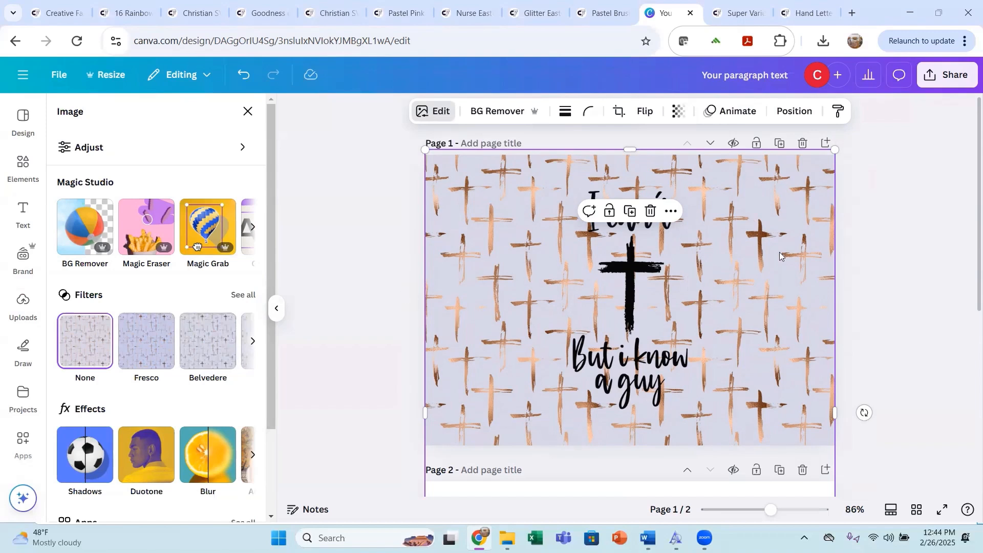
left_click(253, 341)
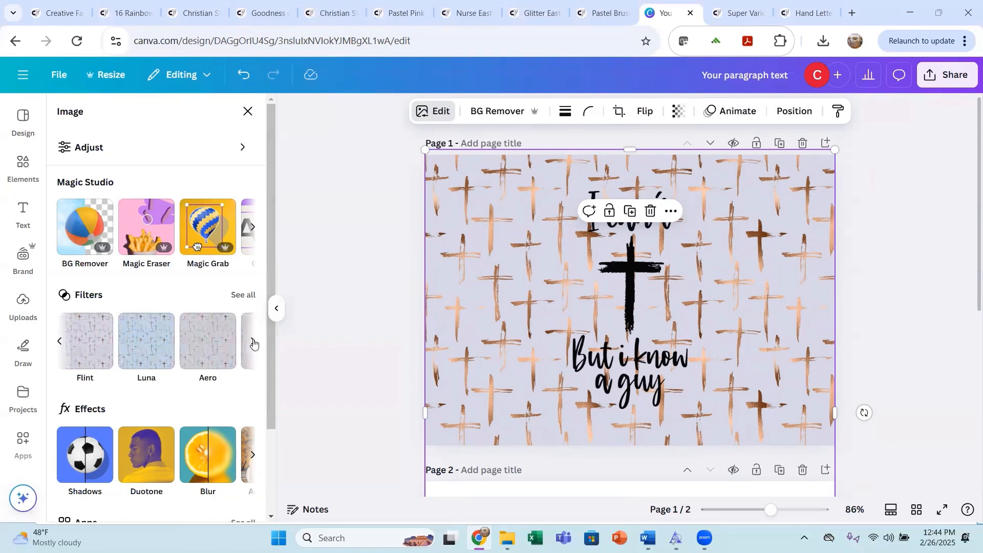
left_click(134, 351)
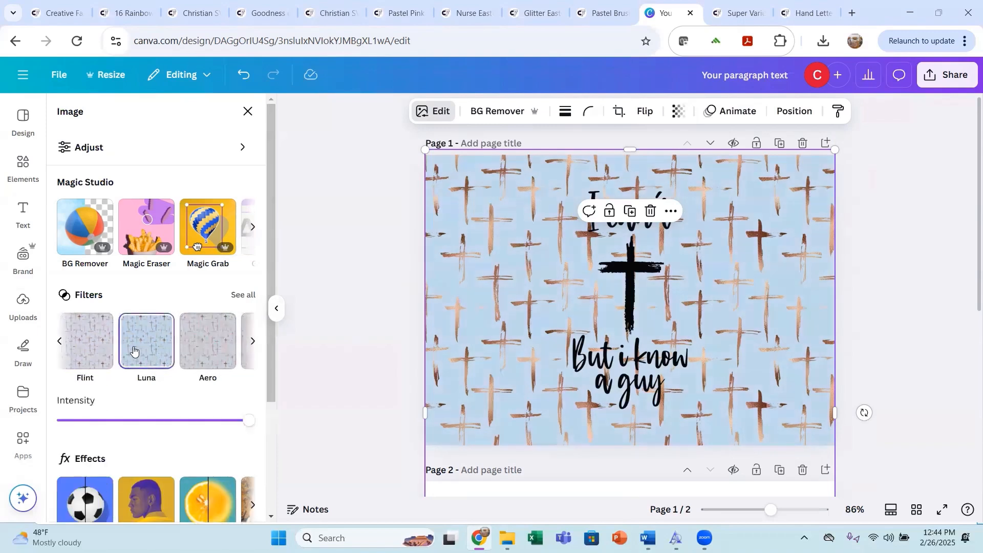
left_click(247, 345)
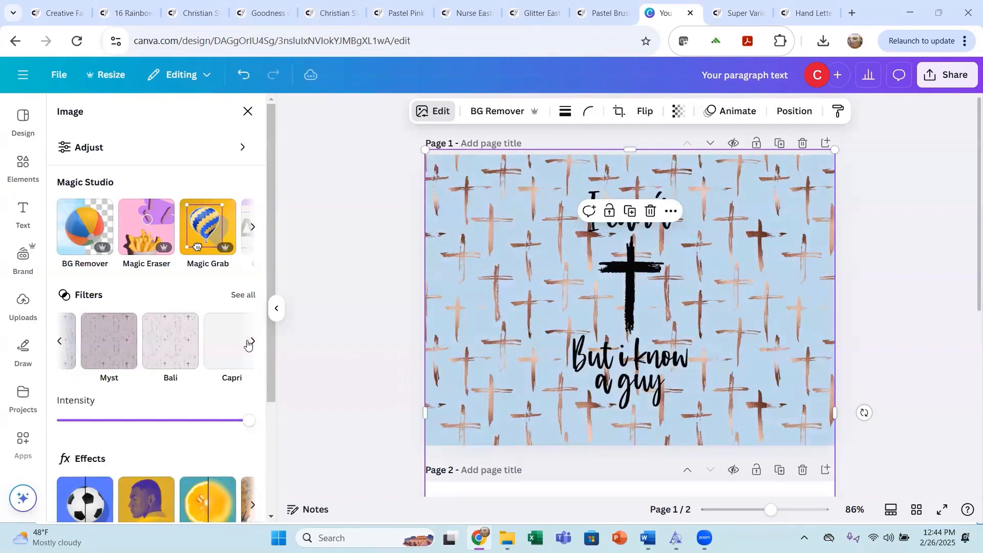
left_click(215, 358)
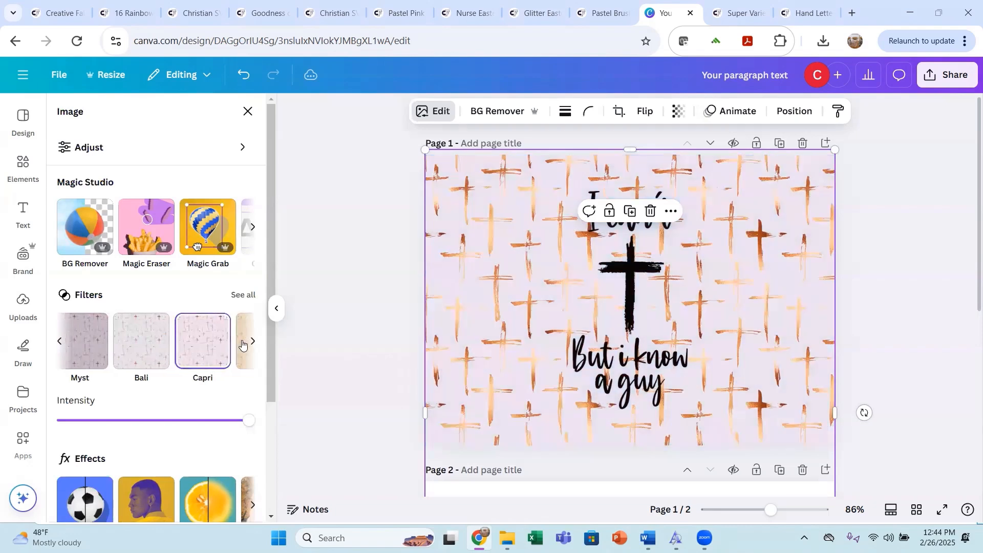
left_click(249, 343)
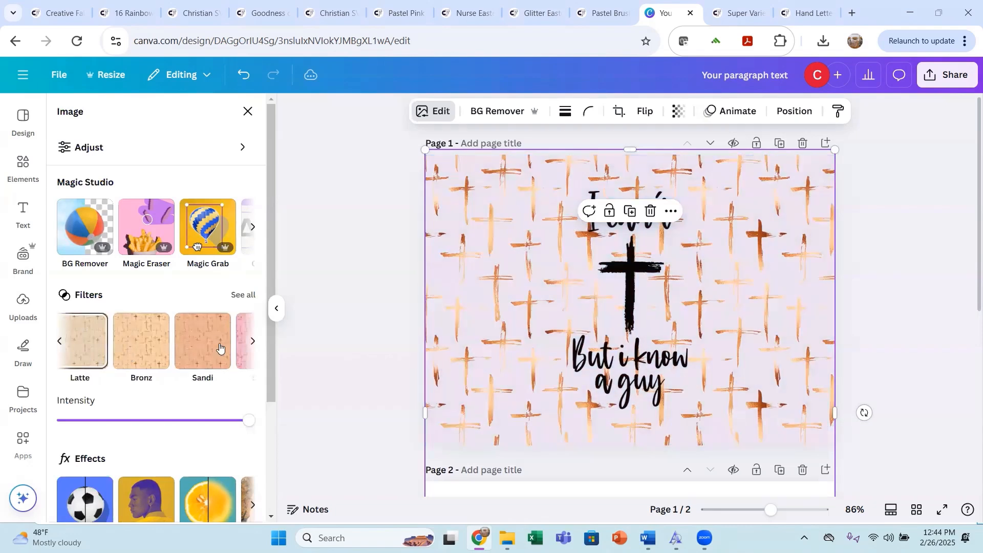
left_click(223, 346)
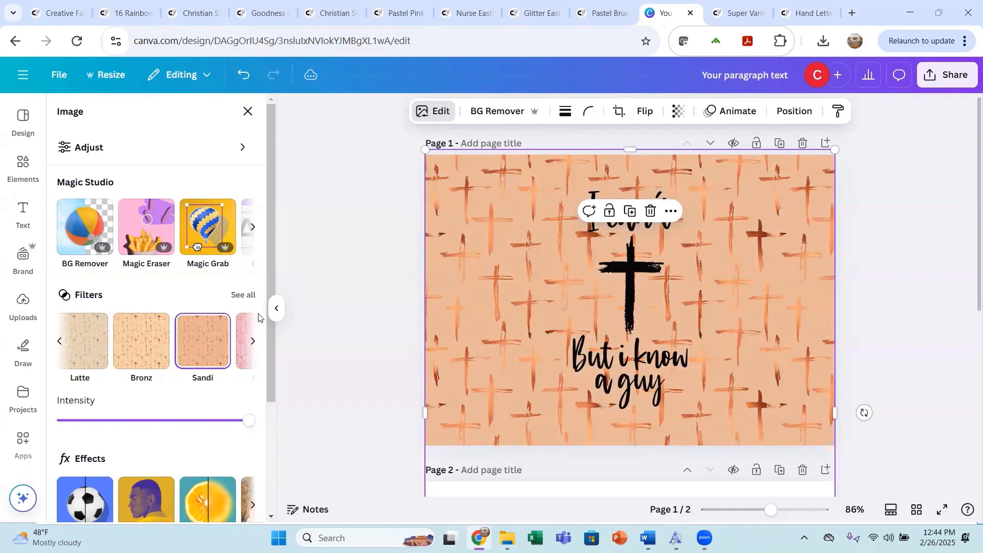
left_click(891, 227)
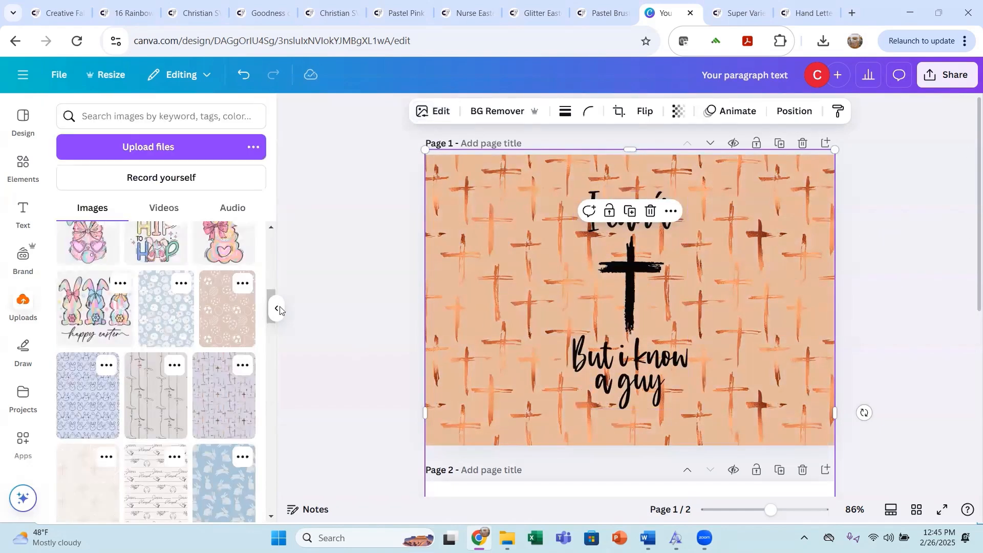
Step: Adjust the page 1 paper's white balance, setting Temperature to -1 and Tint to 0
left_click(439, 111)
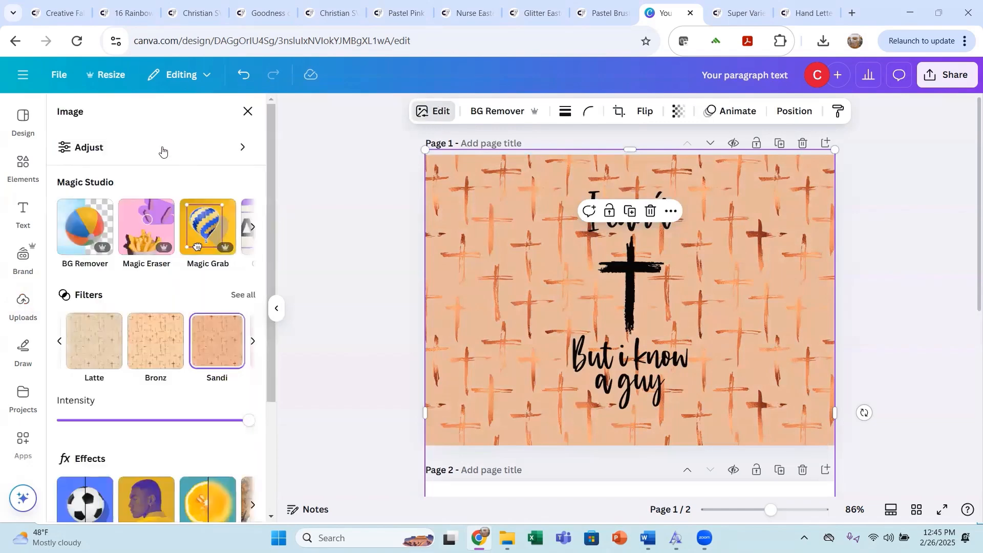
left_click(162, 148)
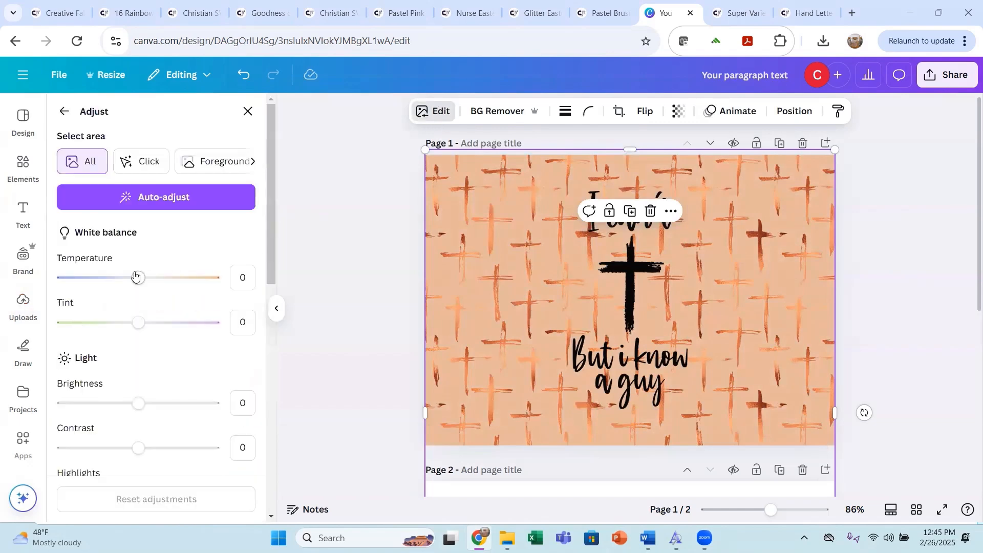
mouse_move(139, 278)
left_mouse_down()
mouse_move(58, 277)
mouse_move(215, 281)
mouse_move(125, 280)
mouse_move(137, 279)
left_mouse_up()
left_click_drag(138, 323, 142, 322)
left_click_drag(71, 328, 136, 336)
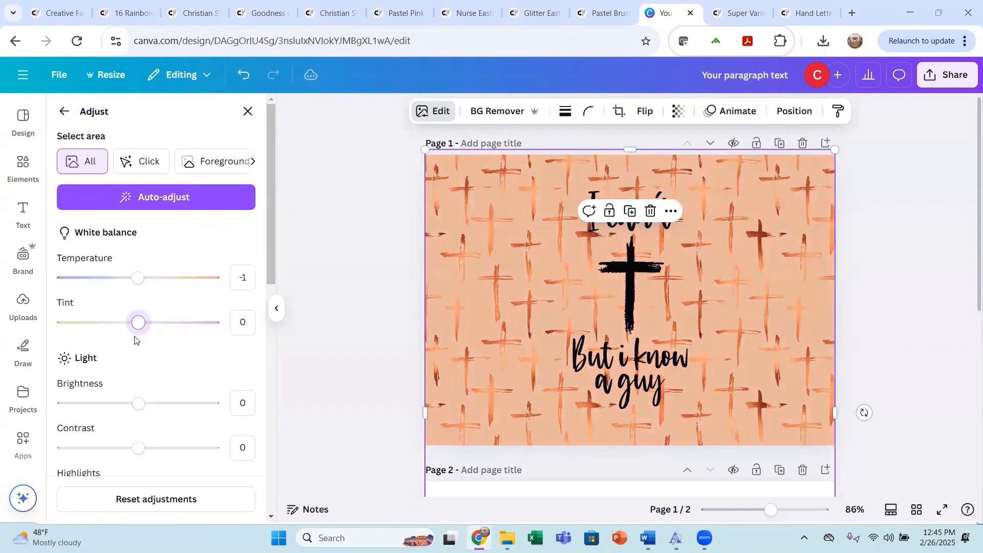
Step: Edit the colors of page 1's paper, setting the saturation of its rose-brown color to -81
scroll(135, 340, "down", 8)
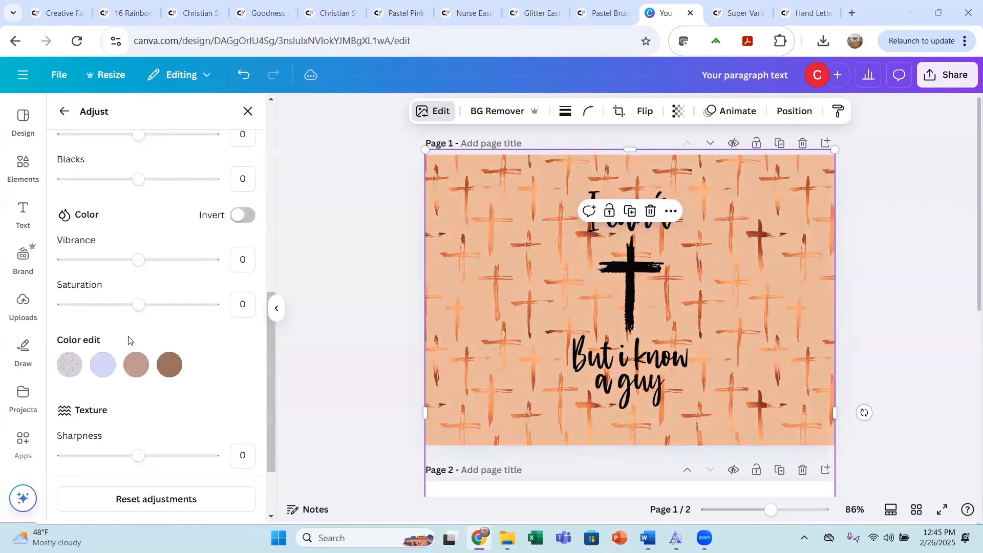
scroll(127, 340, "down", 1)
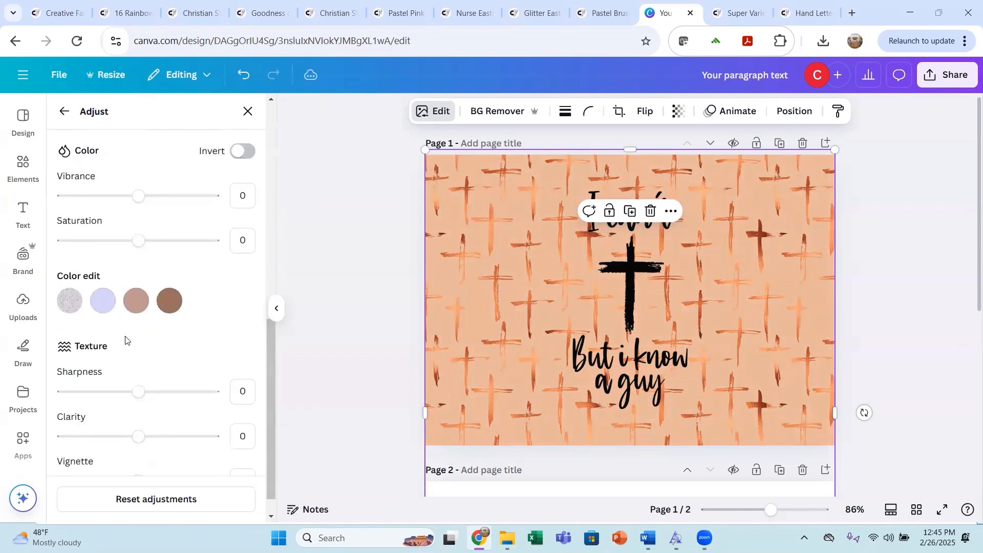
left_click(100, 305)
left_click_drag(139, 364, 326, 388)
left_click_drag(162, 391, 77, 408)
left_click(177, 305)
left_click(137, 305)
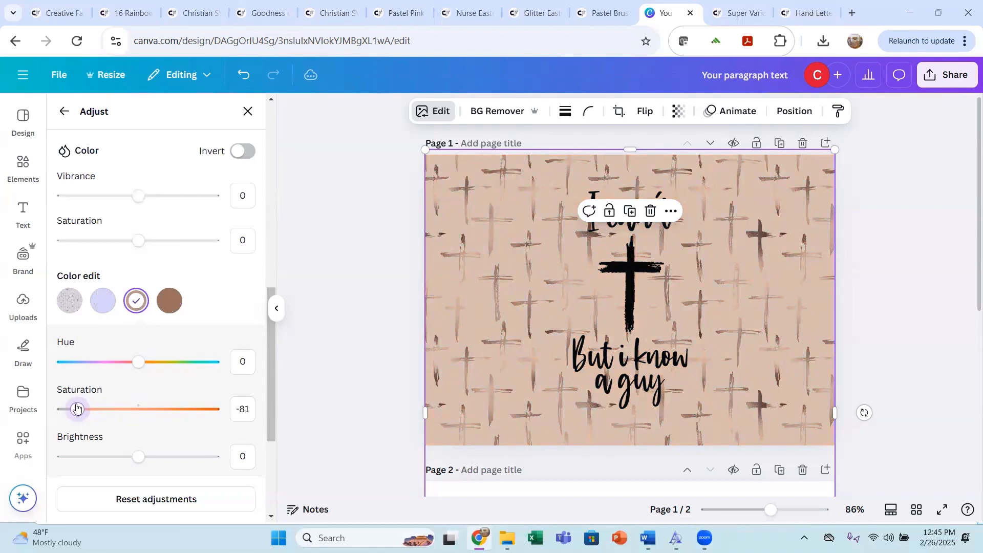
key("Escape")
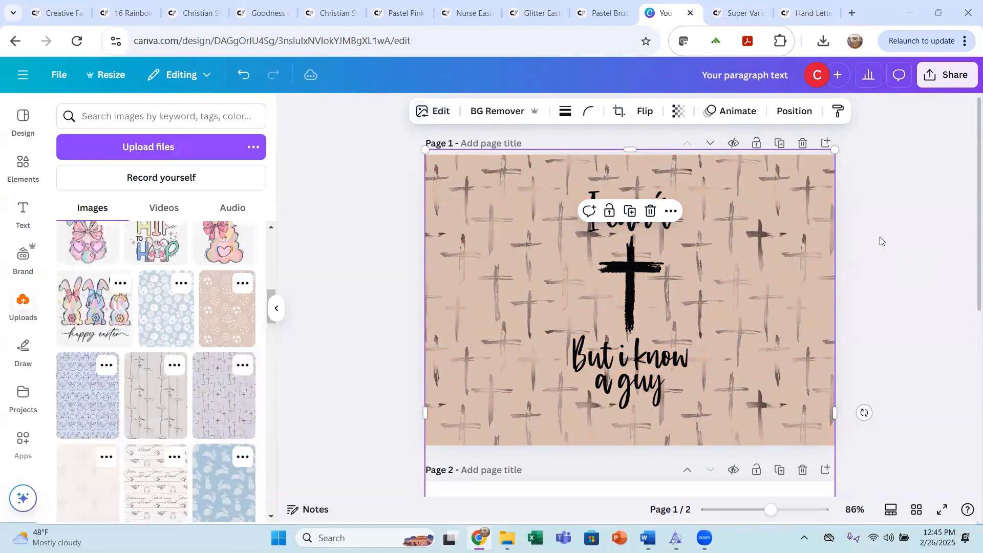
scroll(942, 225, "down", 5)
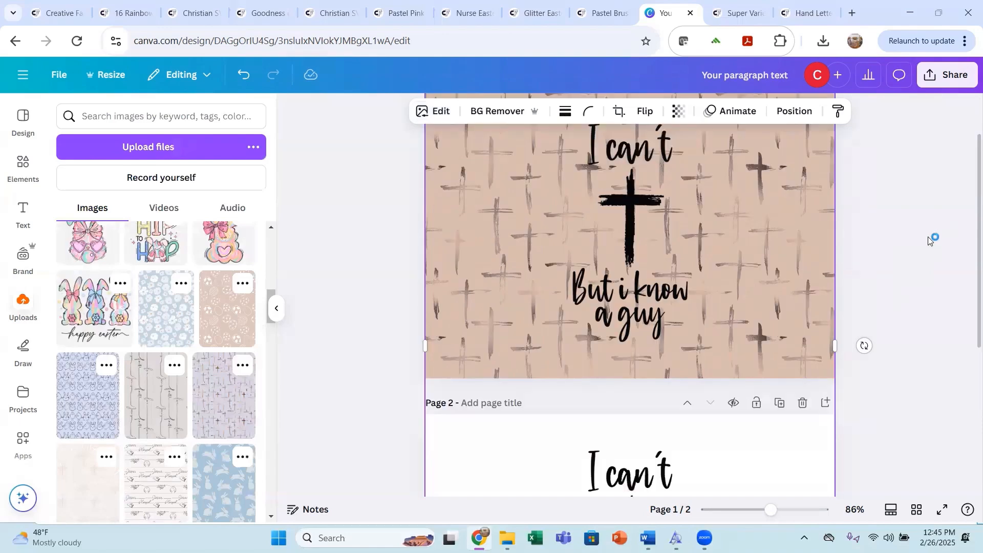
Step: Delete the "I can't but I know a guy" artwork from page 2 and remove that page
scroll(920, 222, "up", 5)
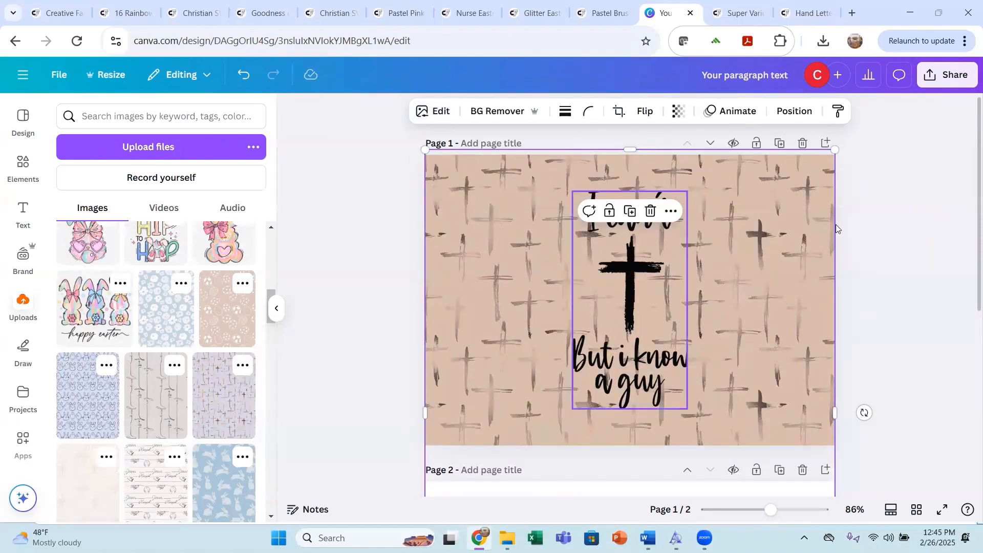
scroll(929, 214, "down", 4)
left_click(671, 357)
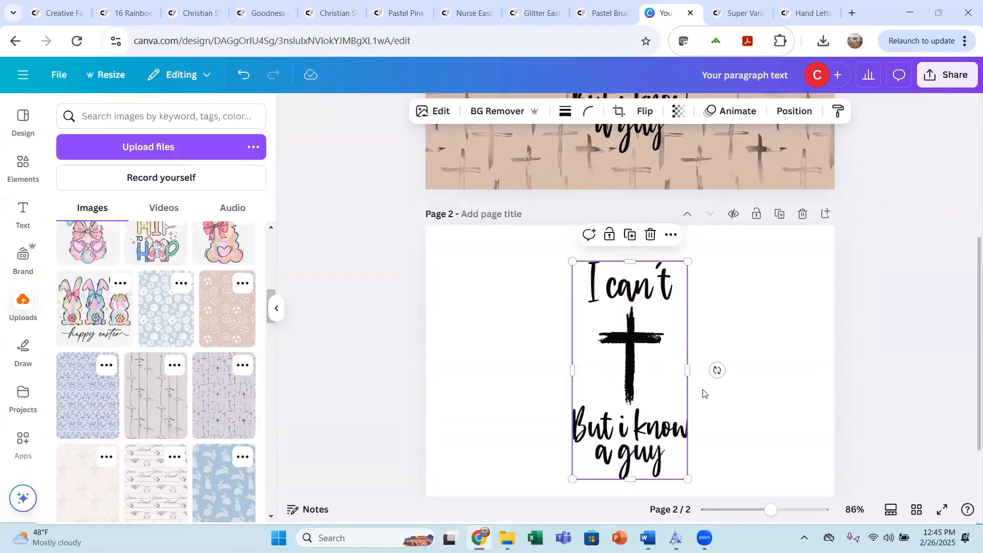
key("Delete")
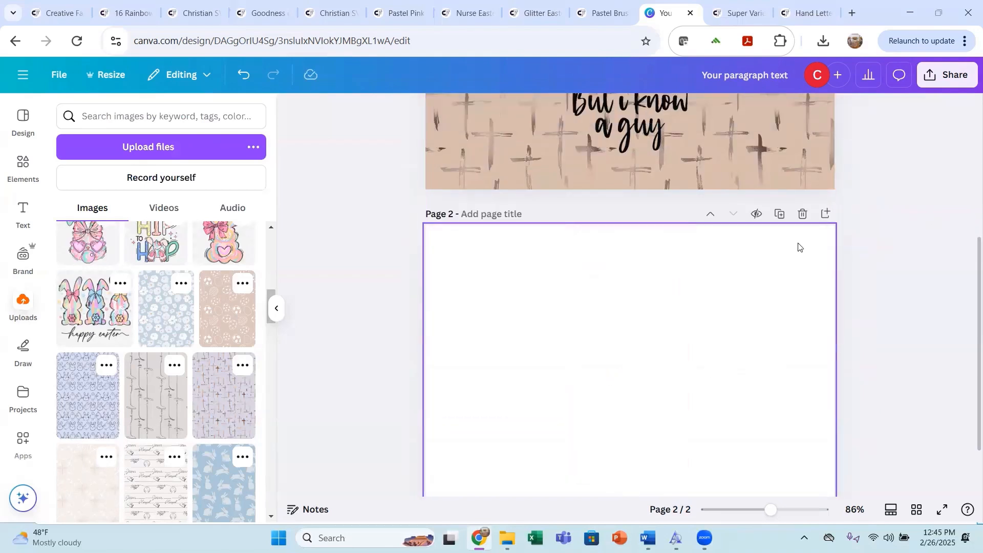
left_click(802, 214)
Step: Add a blank page 2 below the cross-pattern page and delete the surplus page 3
scroll(635, 384, "down", 2)
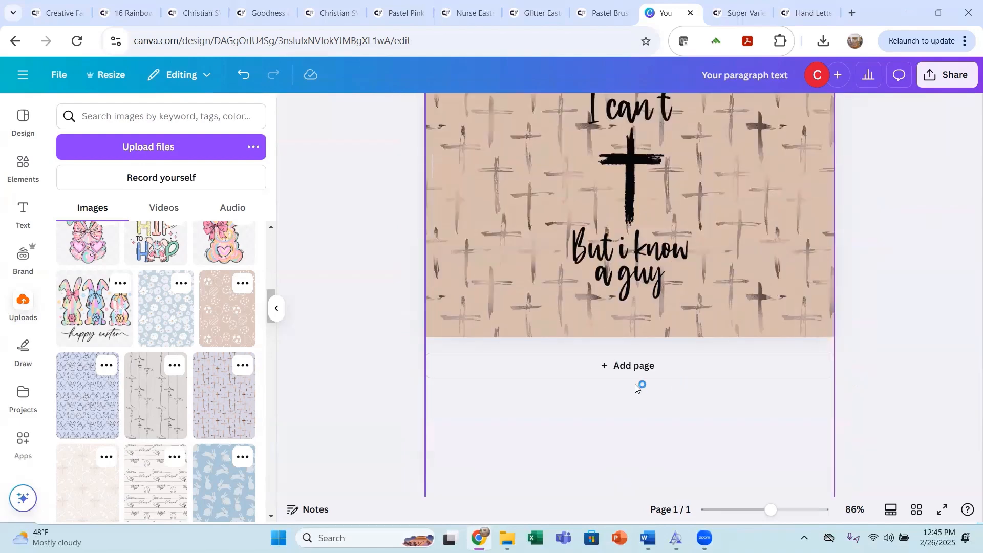
left_click(597, 475)
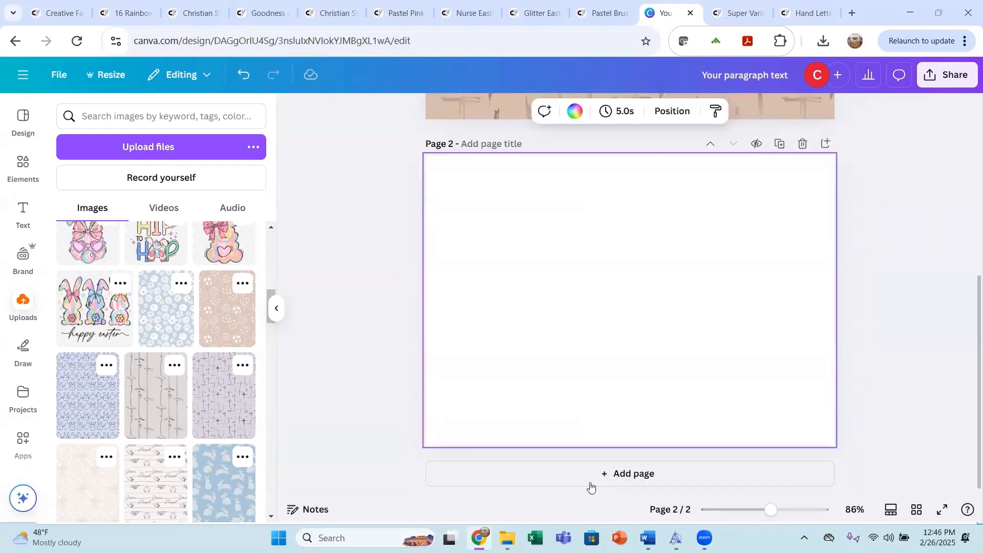
left_click(625, 474)
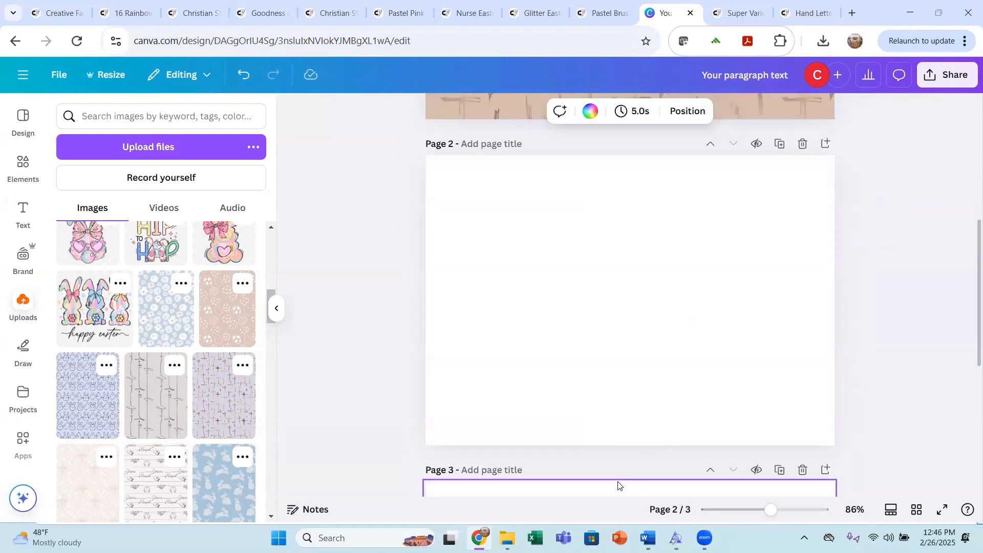
scroll(691, 371, "up", 5)
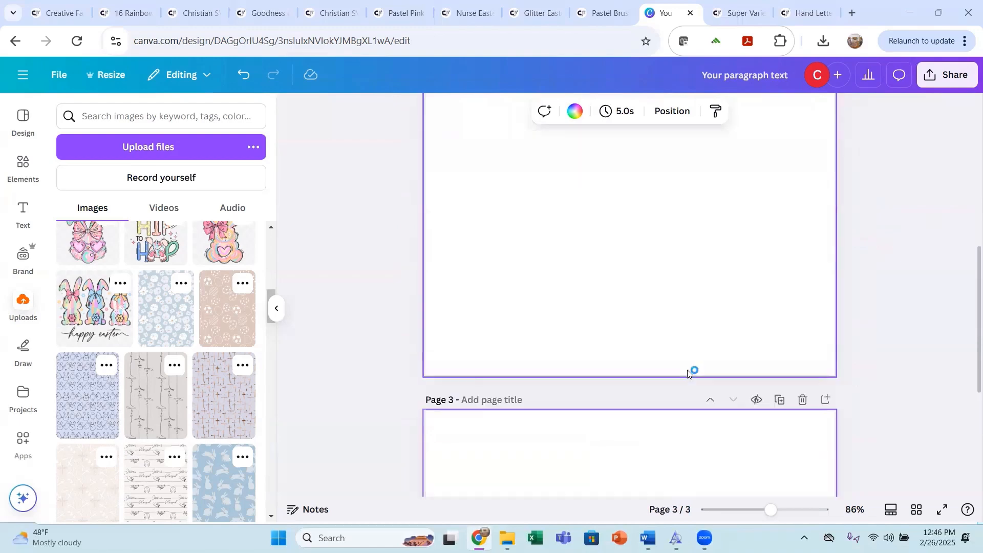
left_click(803, 399)
scroll(865, 341, "up", 3)
scroll(858, 331, "down", 2)
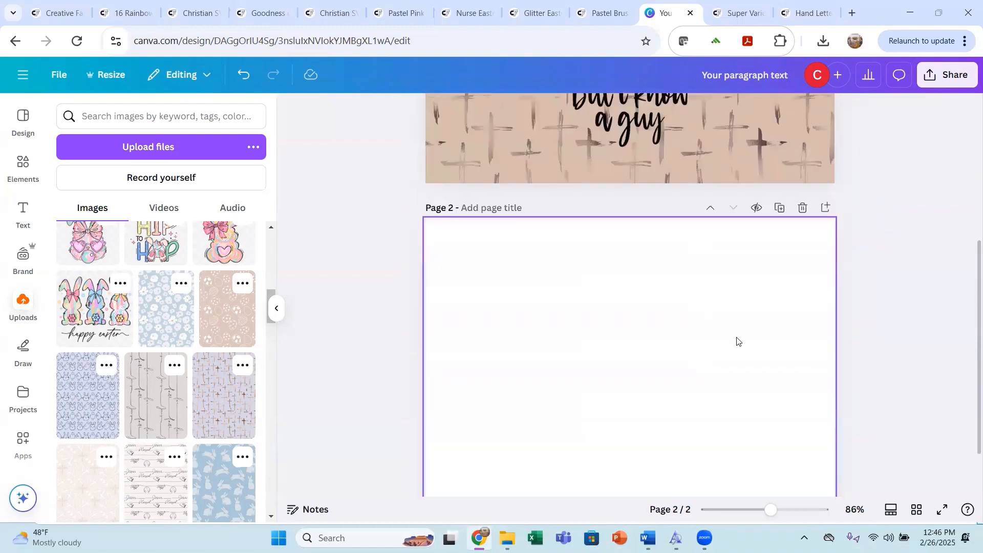
Step: Place the uploaded "God is greater than the high and lows" artwork on page 2, enlarging and centering it
scroll(151, 367, "down", 1)
scroll(151, 367, "down", 5)
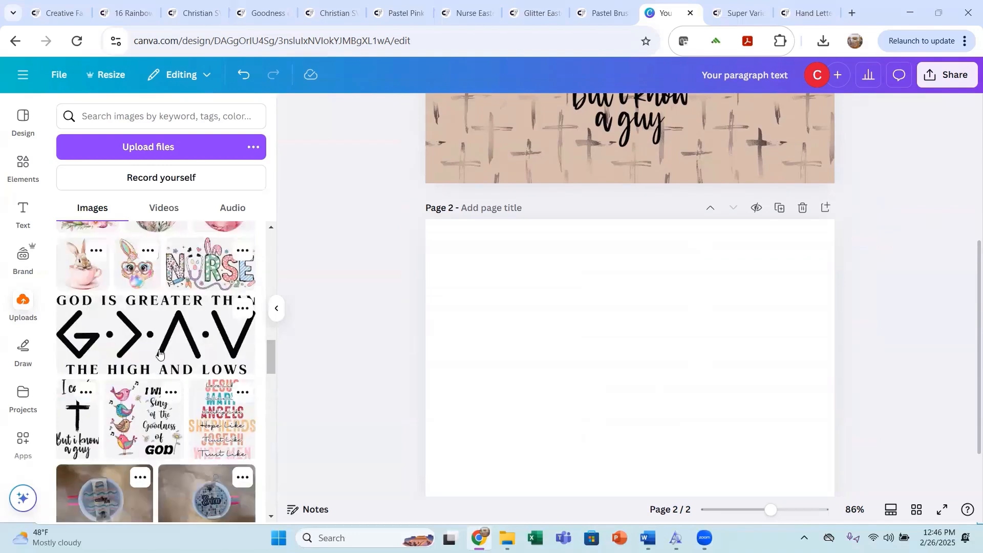
left_click(159, 354)
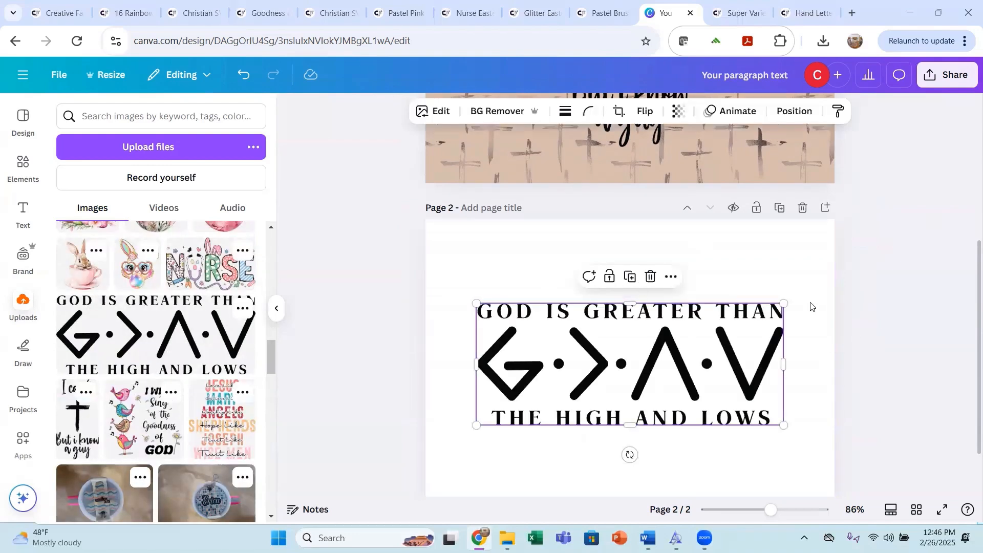
left_click_drag(782, 303, 802, 296)
left_click_drag(472, 293, 460, 289)
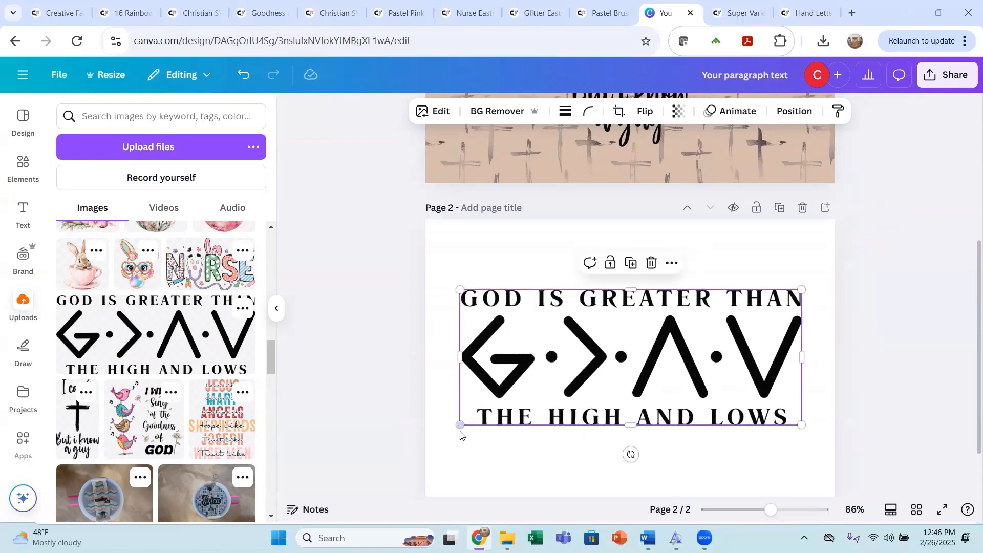
left_click_drag(460, 426, 459, 427)
left_click_drag(640, 393, 646, 400)
left_click(889, 296)
Step: Browse the uploaded patterns for a background to suit page 2's lettering
scroll(890, 297, "down", 1)
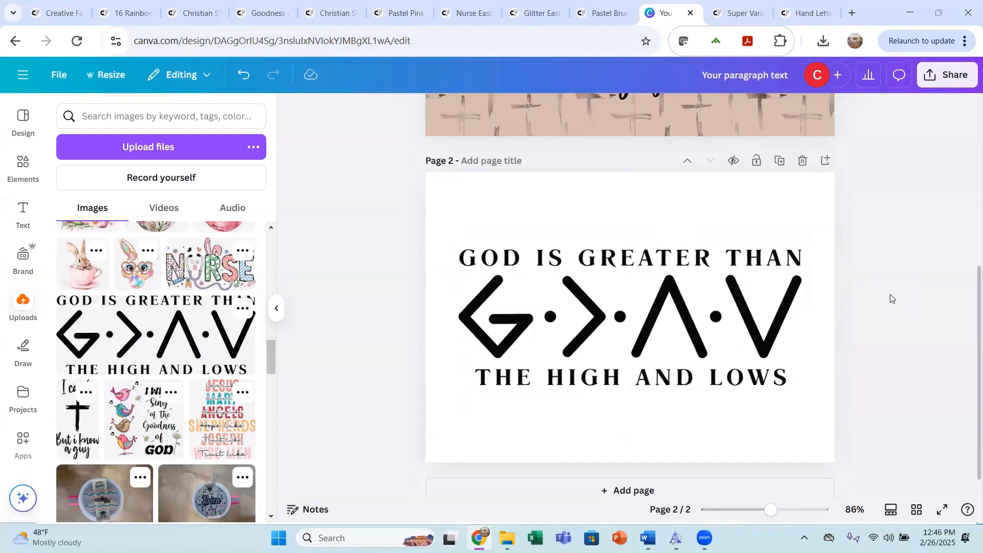
scroll(439, 395, "up", 2)
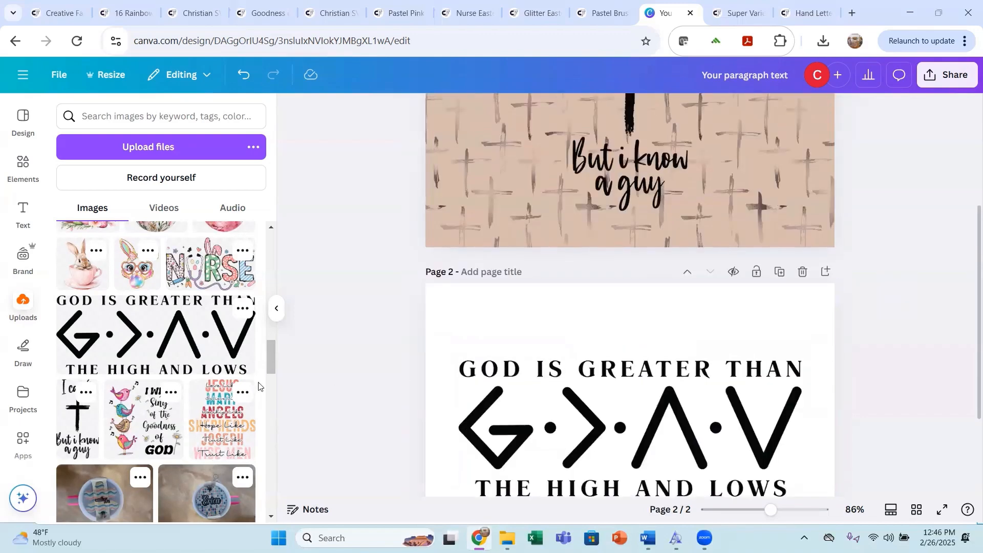
scroll(317, 426, "up", 1)
scroll(304, 416, "down", 3)
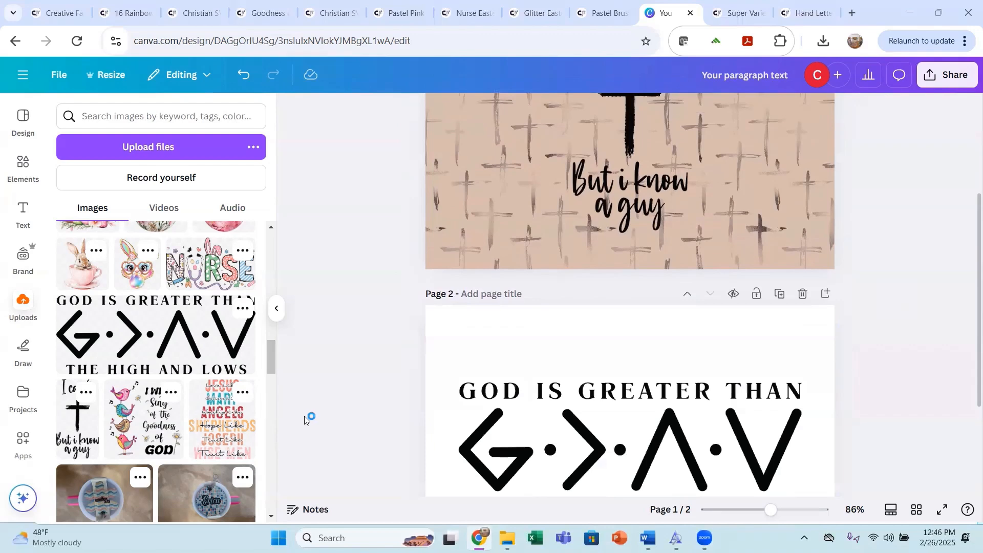
scroll(167, 421, "up", 10)
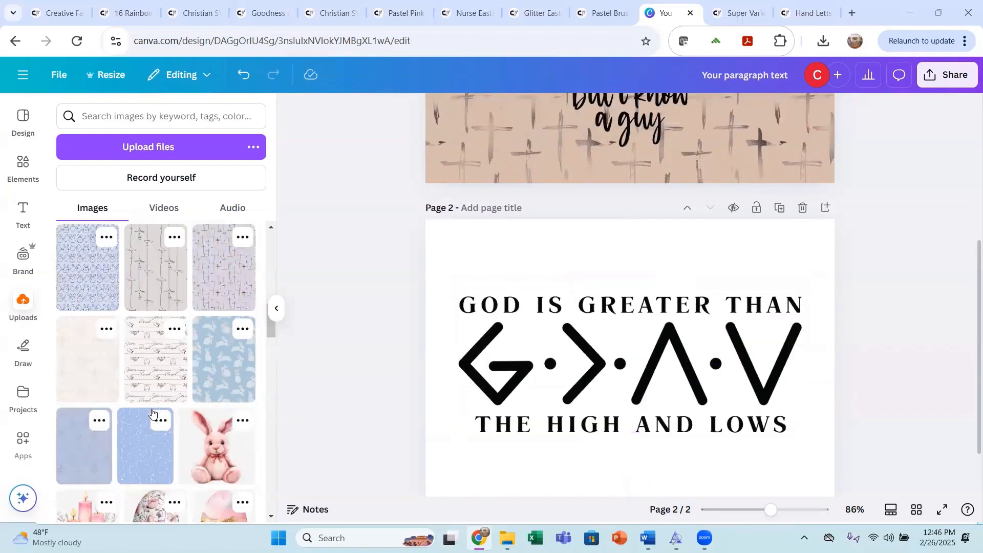
scroll(147, 408, "up", 2)
scroll(147, 408, "down", 5)
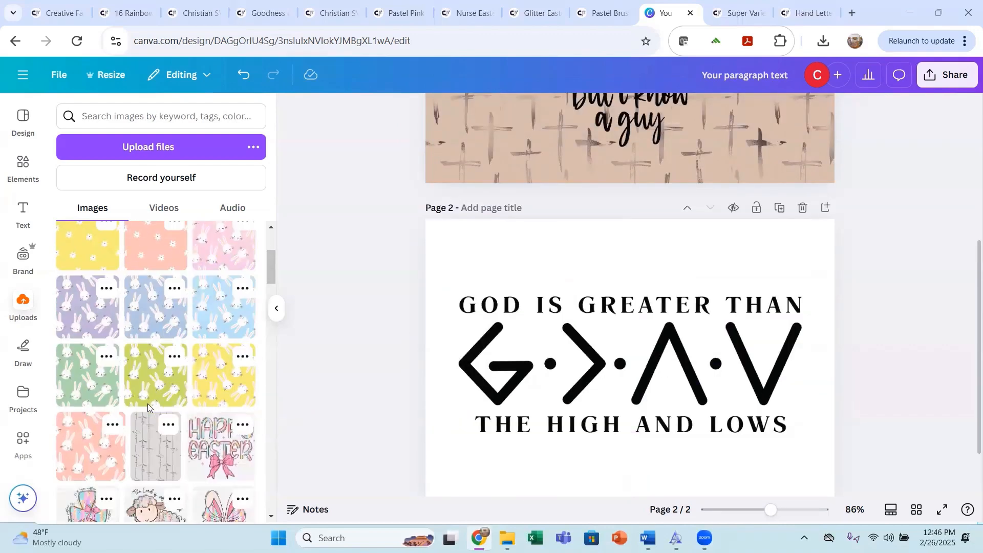
scroll(147, 408, "down", 3)
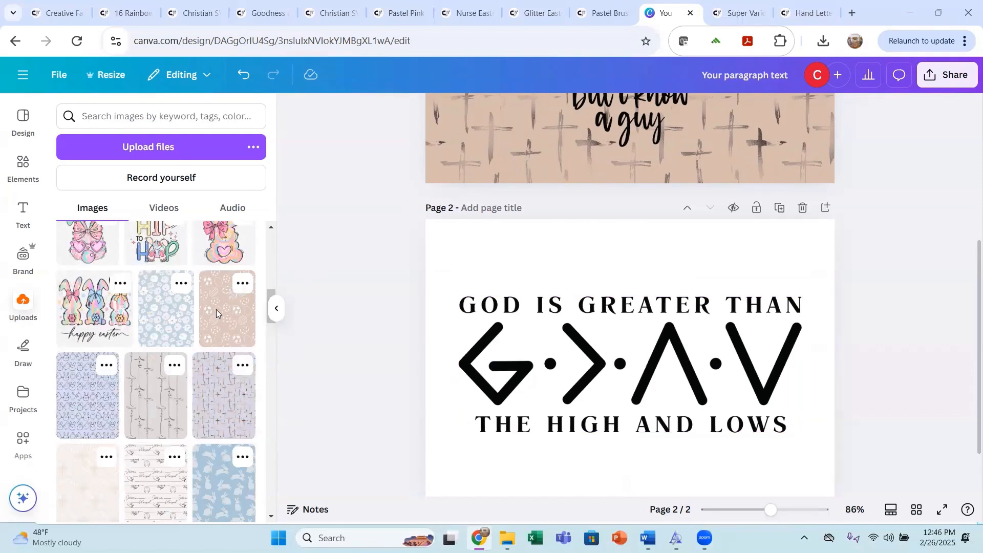
scroll(189, 346, "down", 3)
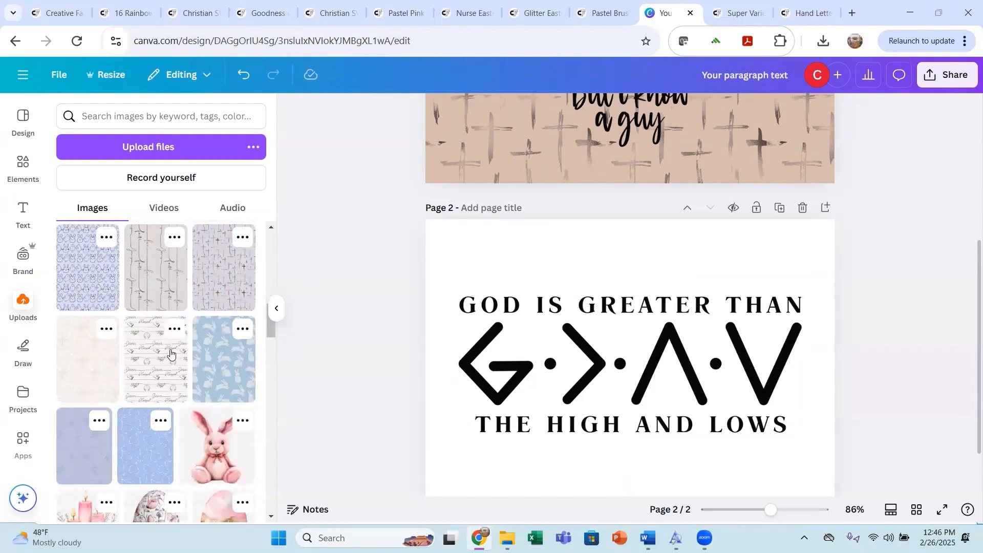
scroll(170, 343, "up", 10)
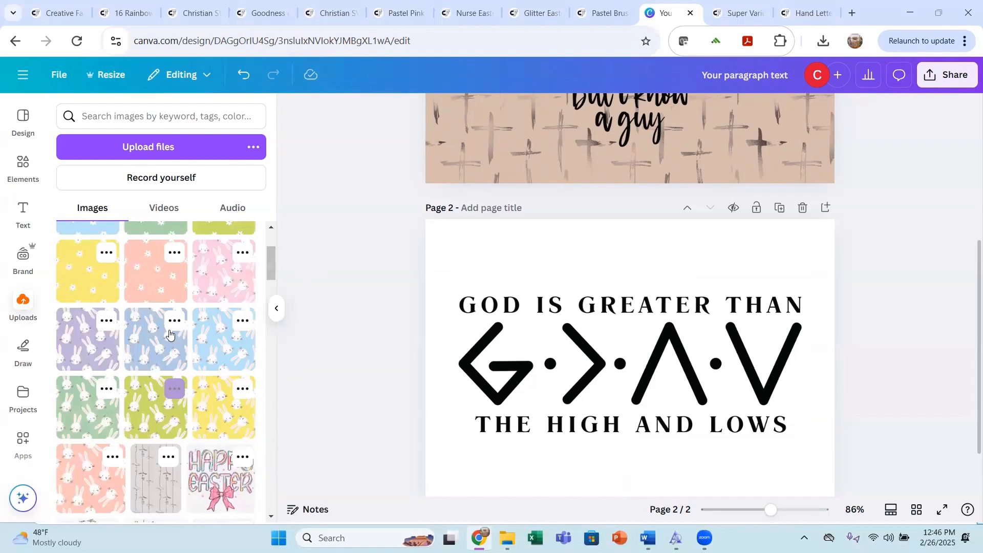
scroll(169, 334, "up", 3)
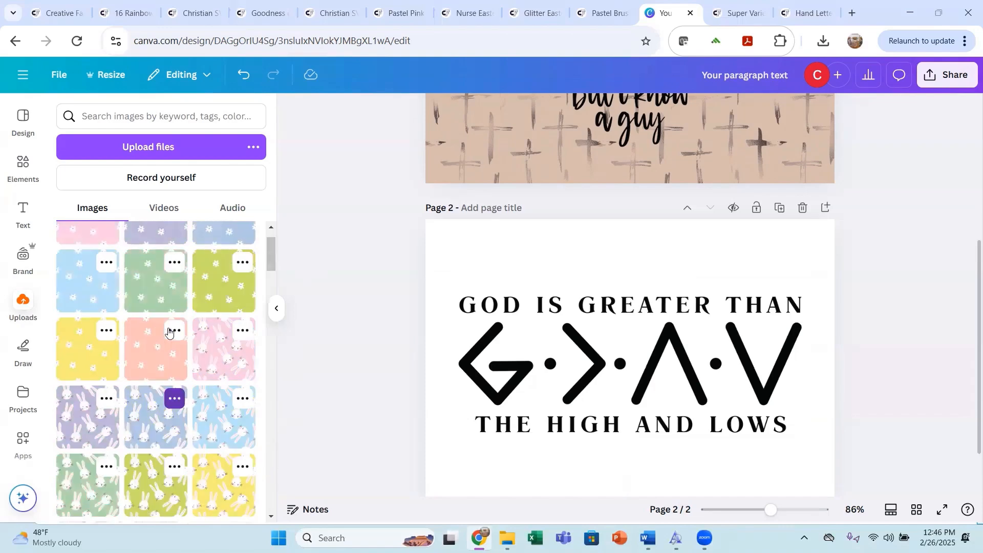
Step: Search the elements for "background sky" graphics and insert the mottled blue one on page 2
left_click(18, 164)
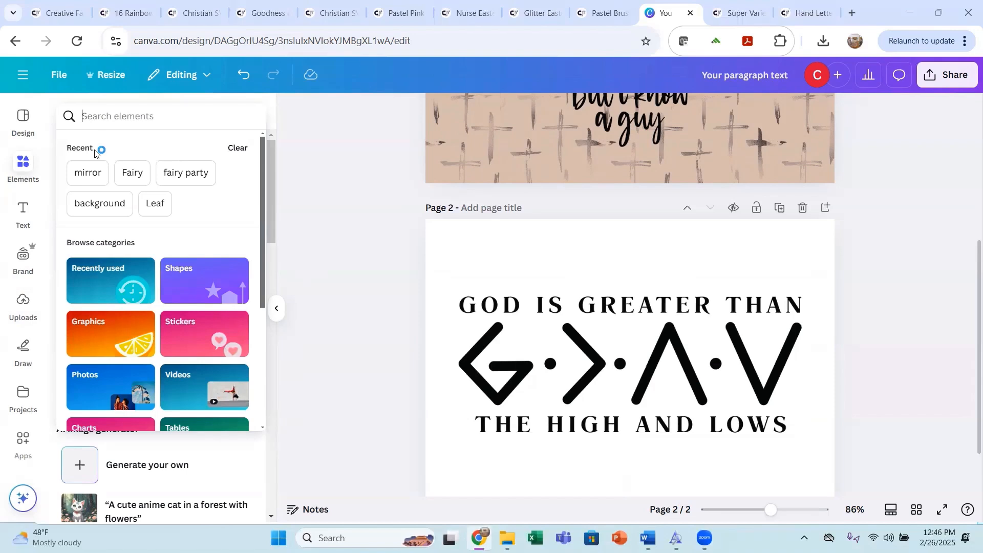
type("bacgr")
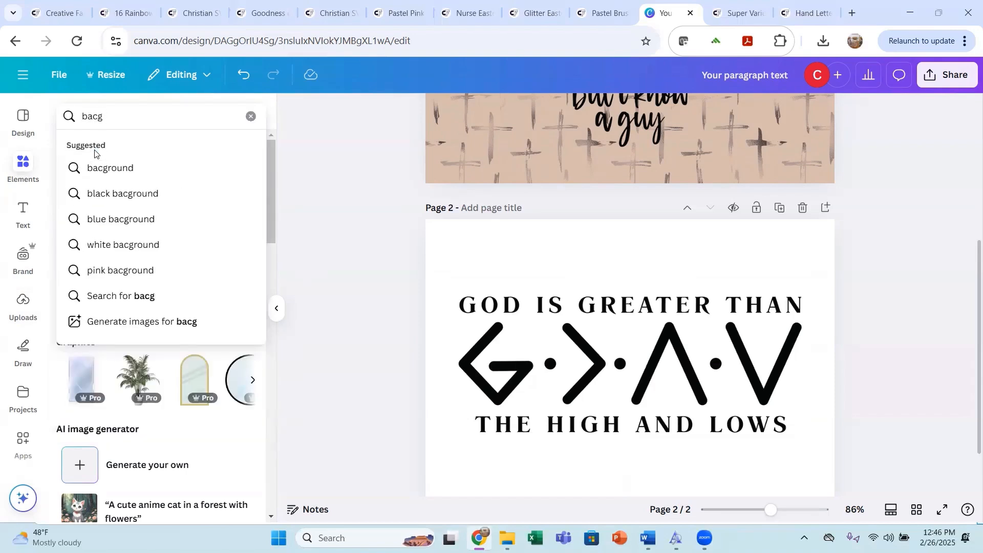
key("BackSpace")
type("kground sky")
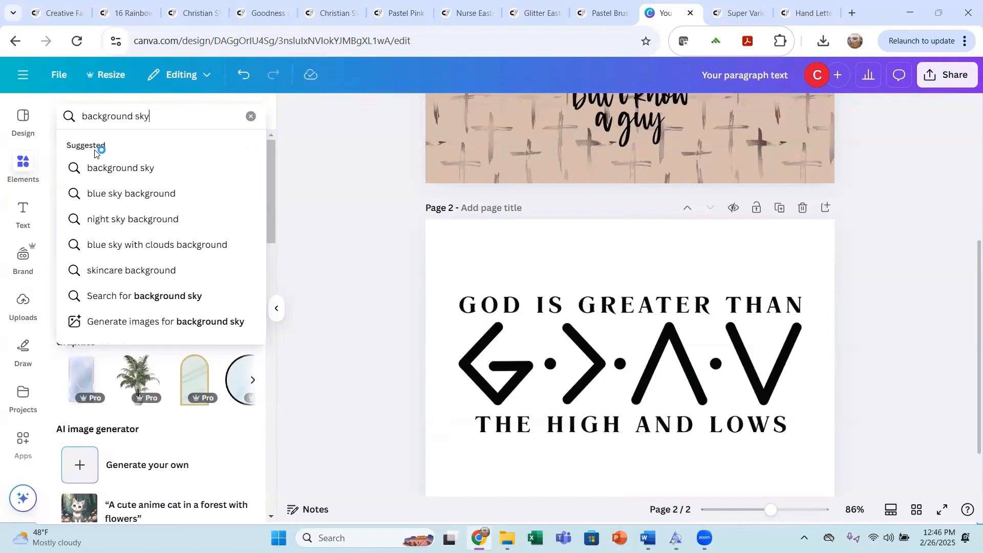
key("Return")
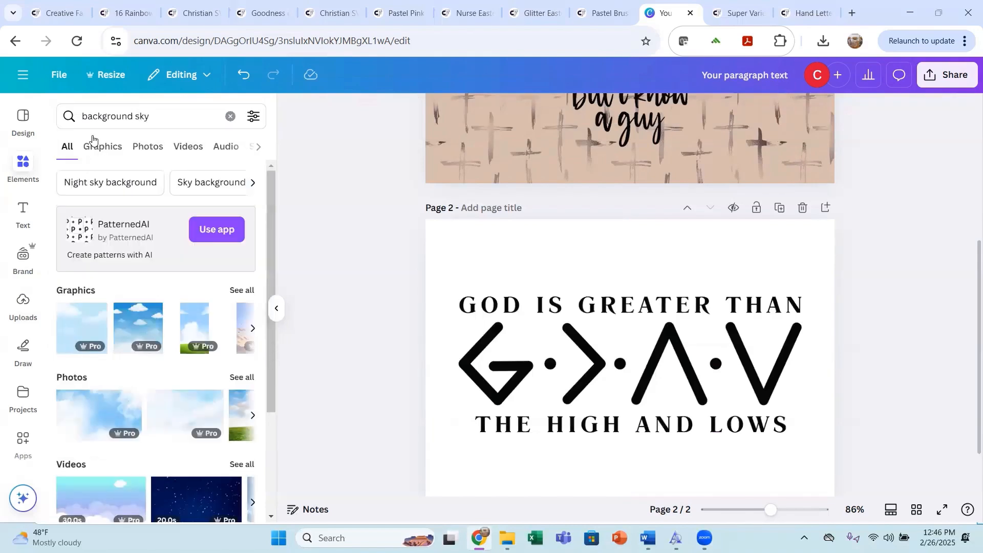
left_click(102, 148)
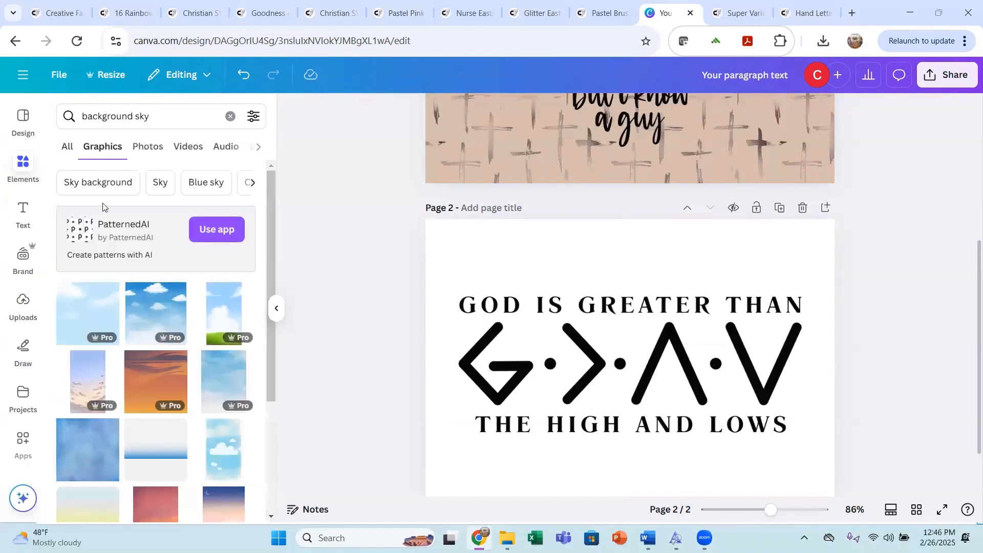
scroll(154, 256, "down", 3)
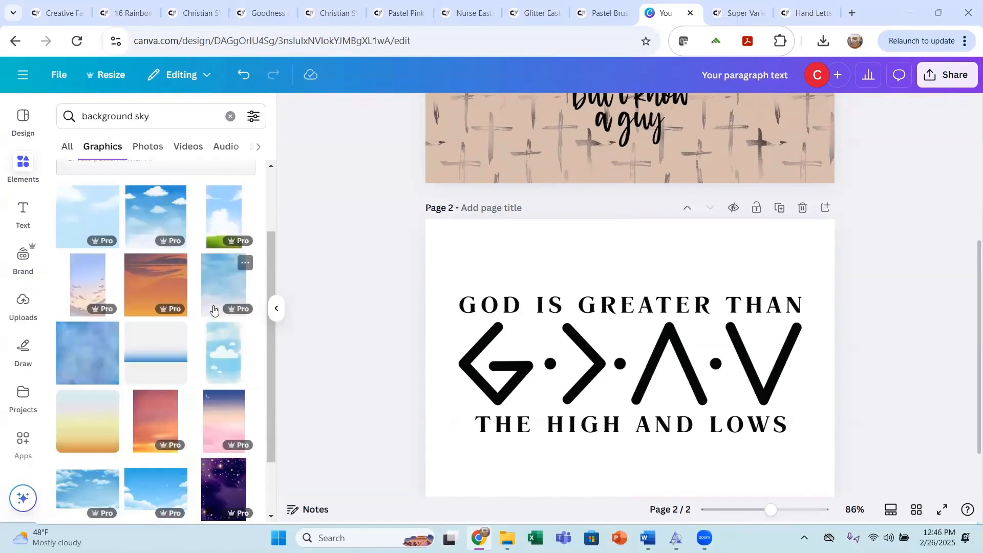
left_click(97, 333)
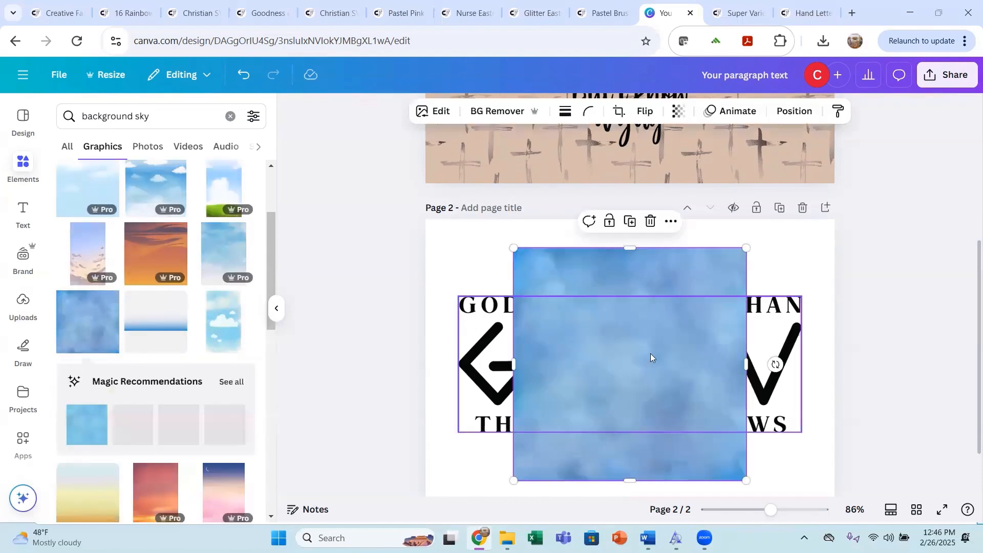
Step: Enlarge the blue sky graphic to 7.75 in wide to cover page 2 and move it behind the lettering
left_click_drag(582, 346, 558, 315)
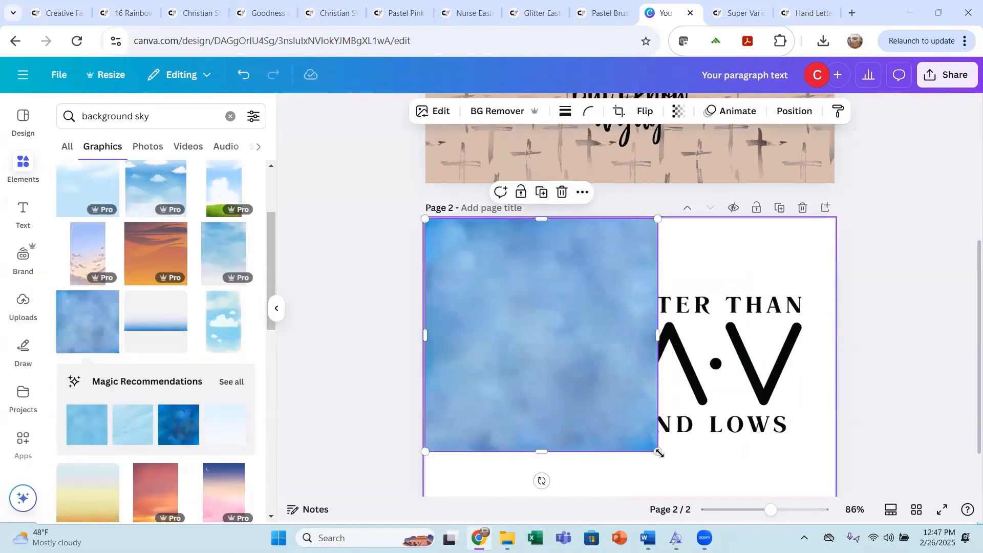
left_click_drag(658, 451, 878, 506)
left_click_drag(944, 507, 890, 508)
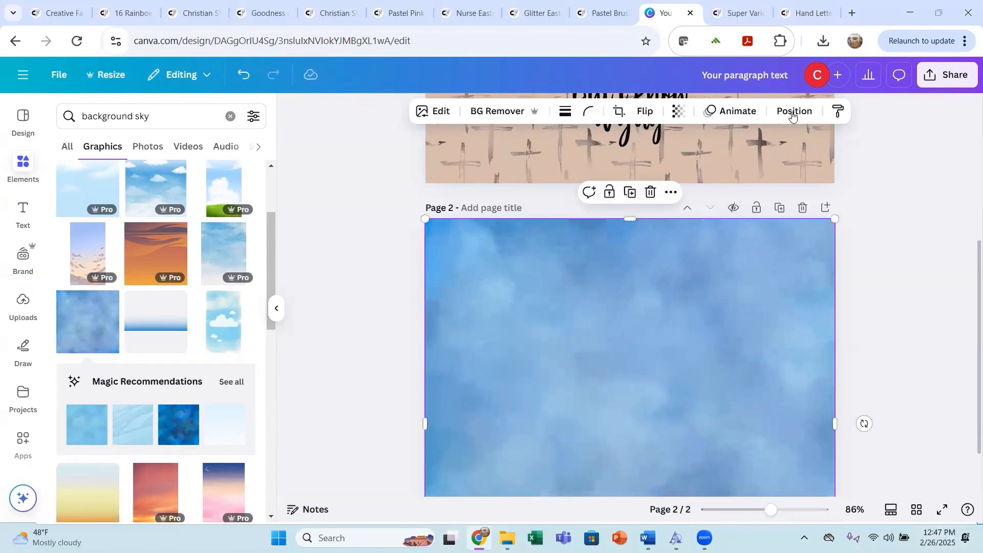
left_click(792, 117)
left_click(206, 183)
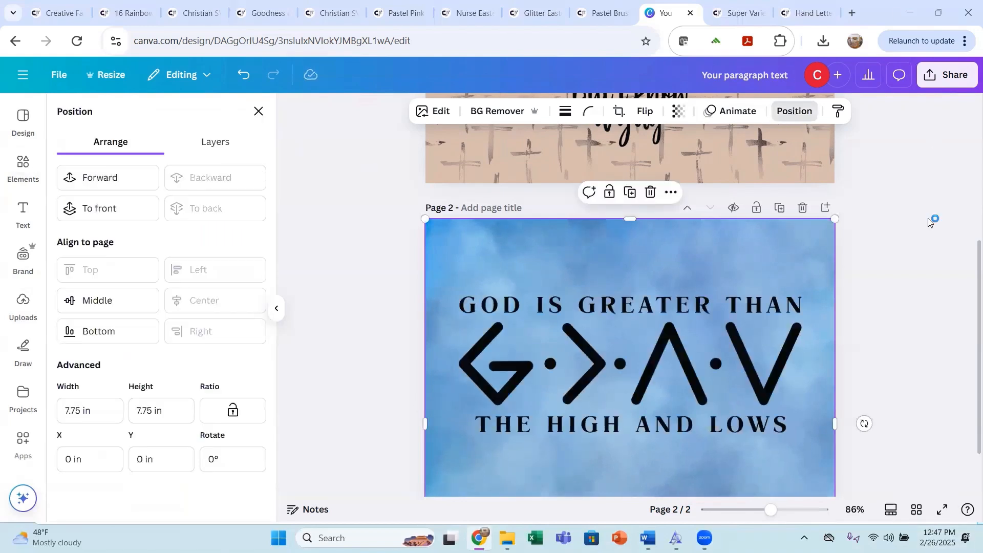
scroll(928, 253, "down", 5)
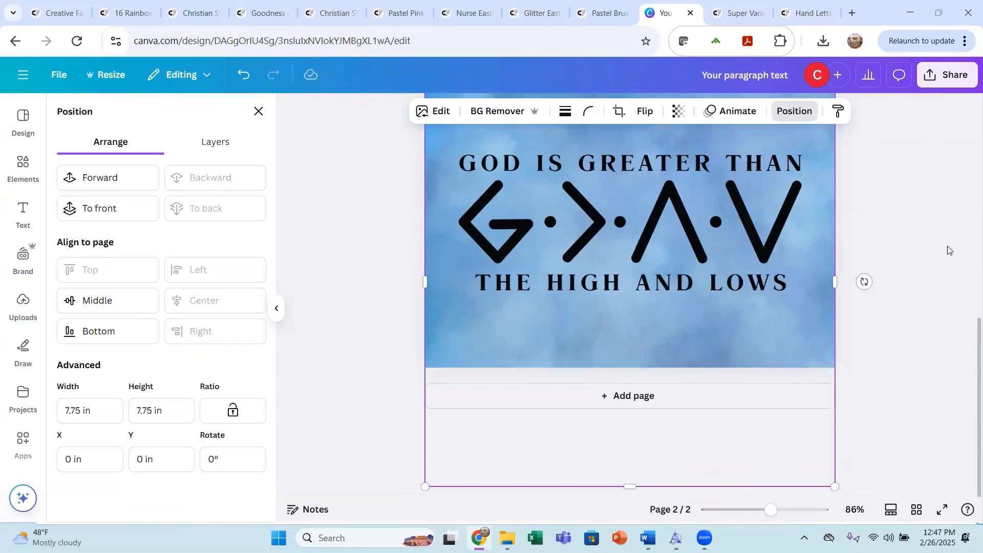
scroll(947, 240, "up", 3)
scroll(944, 238, "down", 2)
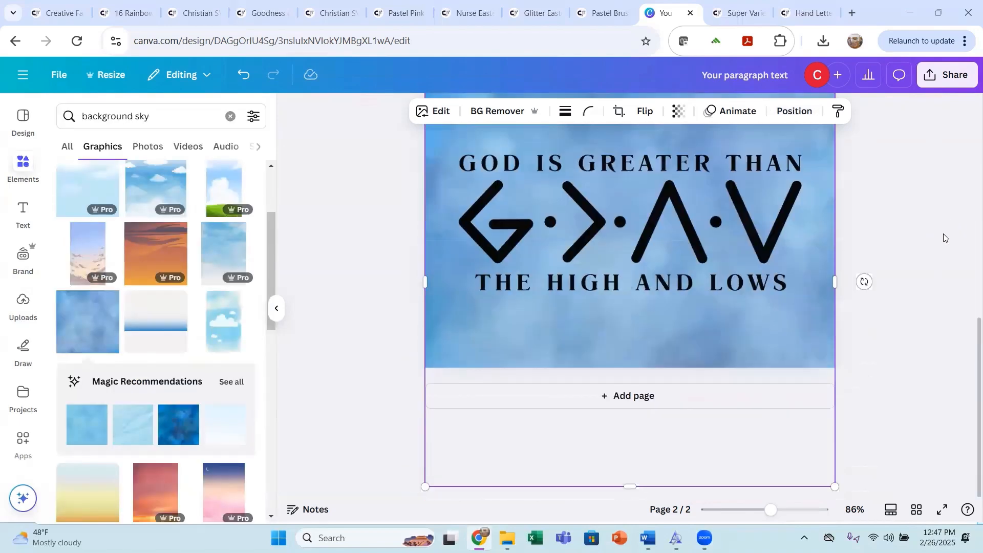
Step: Add a third page and place the uploaded Easter-themed "NURSE" artwork at its center
left_click(646, 402)
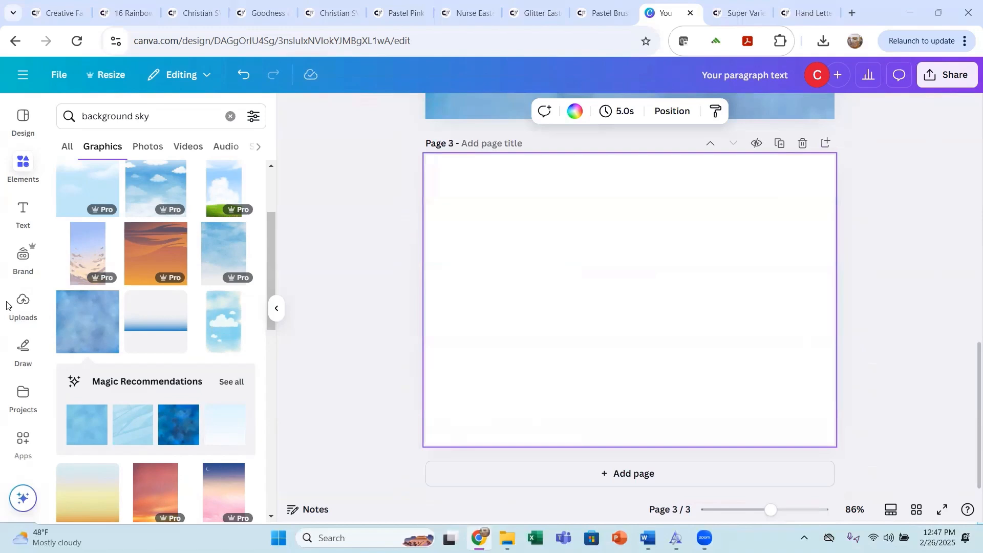
left_click(24, 307)
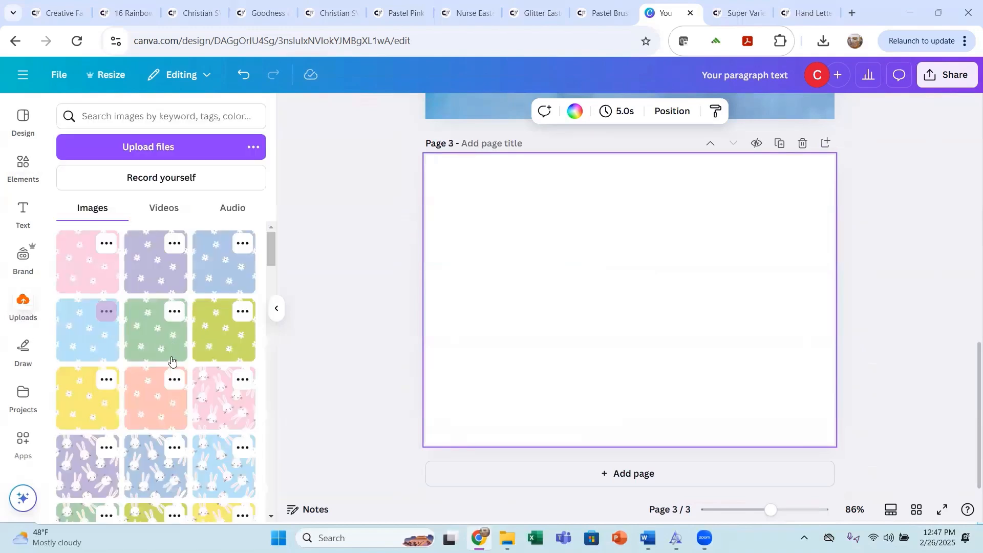
scroll(172, 359, "down", 5)
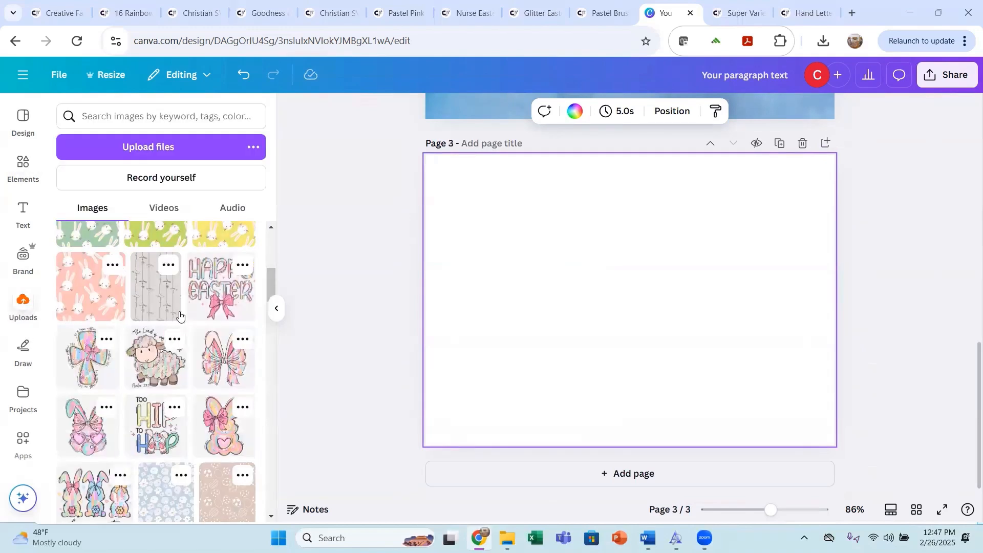
scroll(164, 336, "up", 5)
scroll(164, 328, "down", 7)
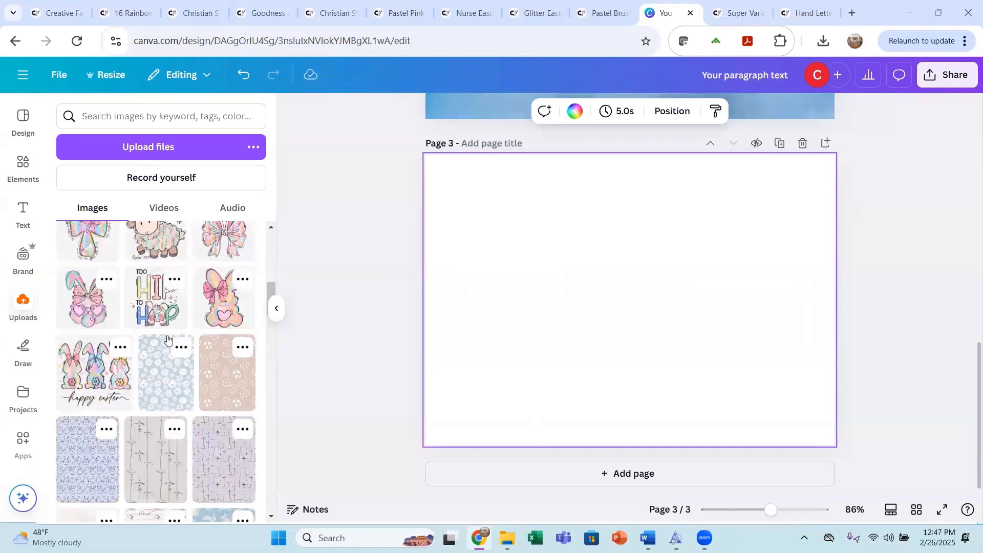
scroll(169, 332, "down", 6)
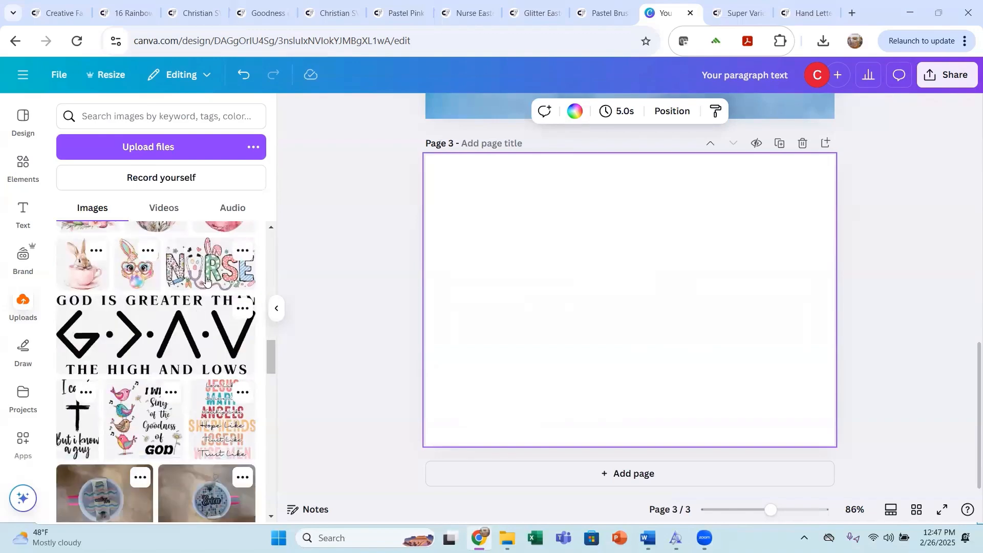
left_click(207, 280)
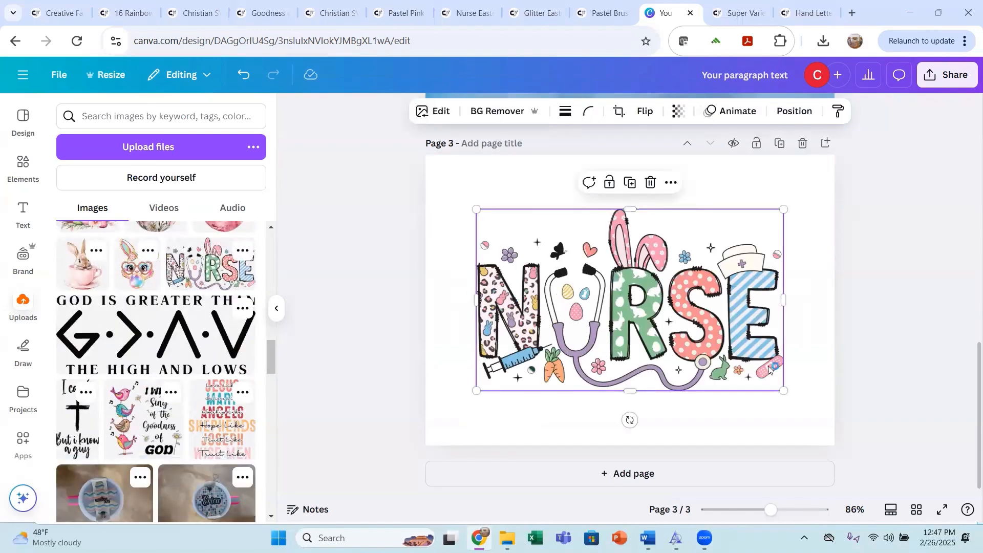
left_click_drag(619, 315, 629, 329)
left_click(959, 311)
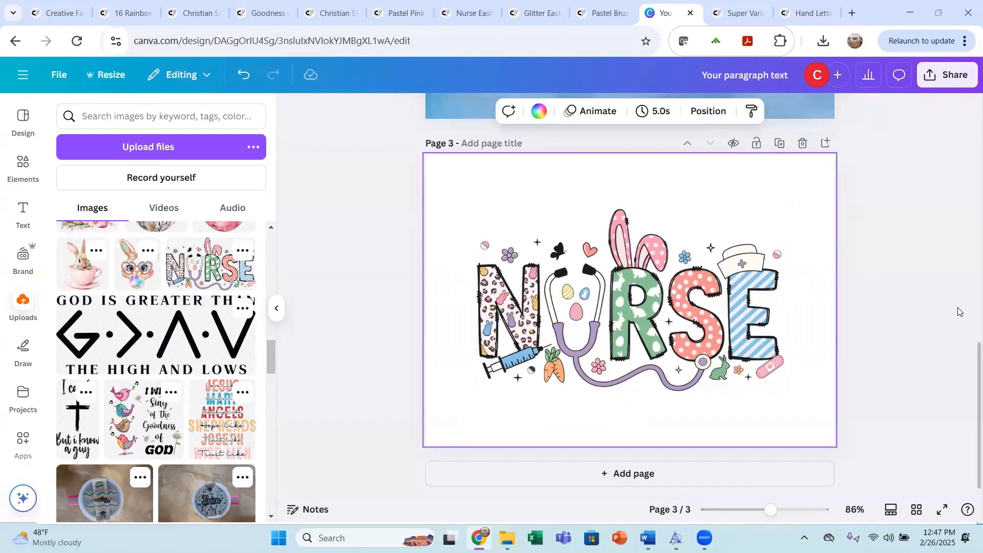
left_click(969, 334)
Step: Review pages 2 and 3 and browse the uploaded patterns for a background to suit the NURSE artwork
scroll(322, 319, "up", 1)
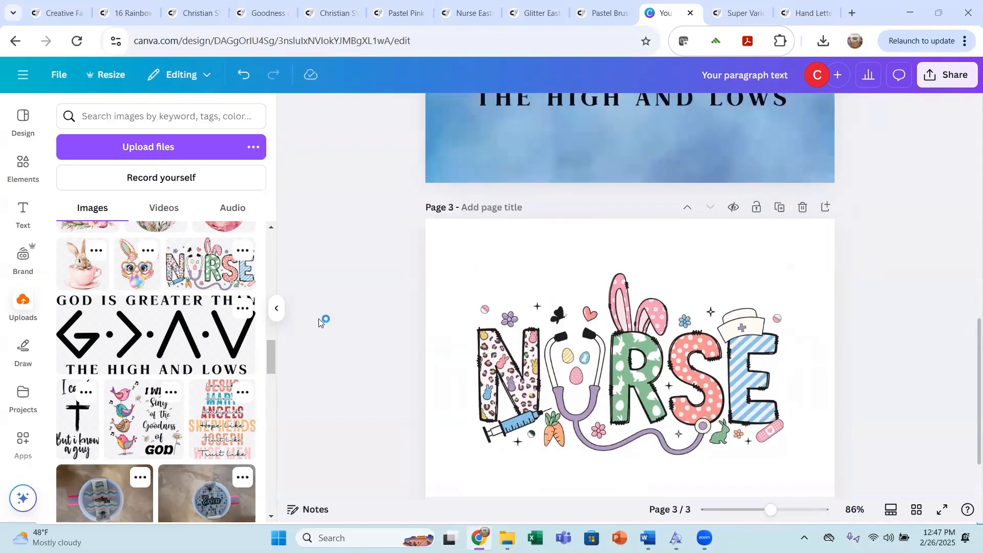
scroll(327, 334, "up", 3)
scroll(327, 333, "down", 3)
scroll(323, 338, "up", 2)
scroll(322, 333, "down", 3)
scroll(312, 316, "up", 1)
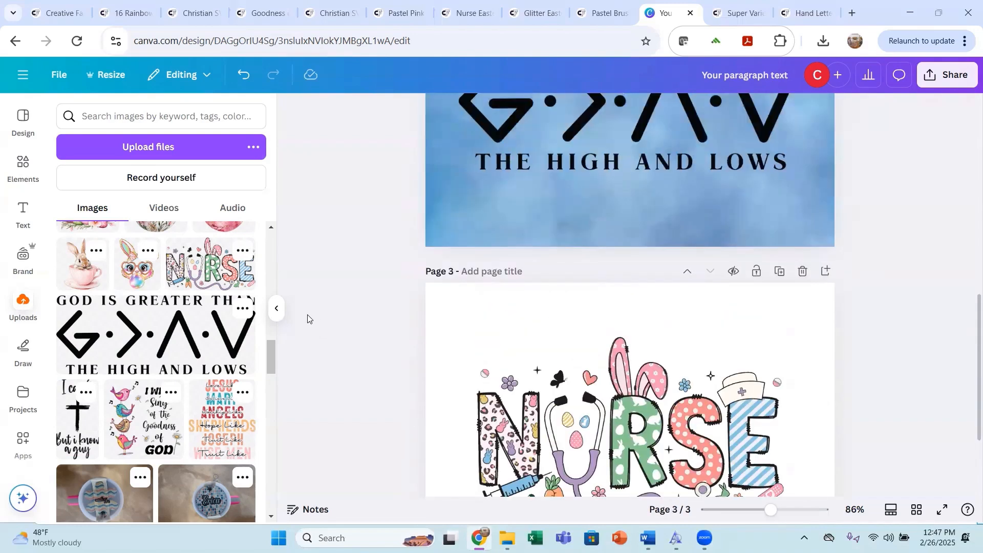
scroll(306, 315, "down", 2)
scroll(306, 314, "up", 2)
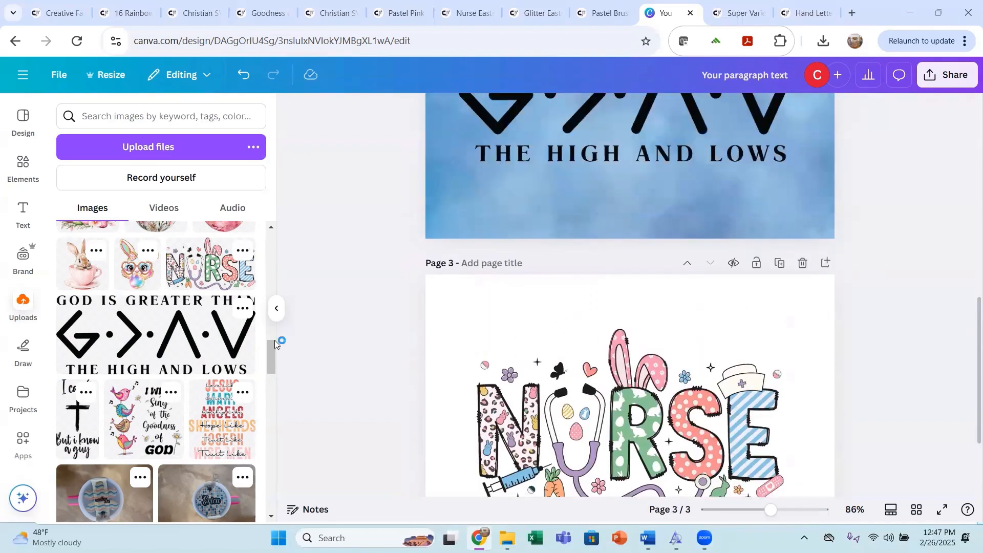
scroll(346, 368, "down", 2)
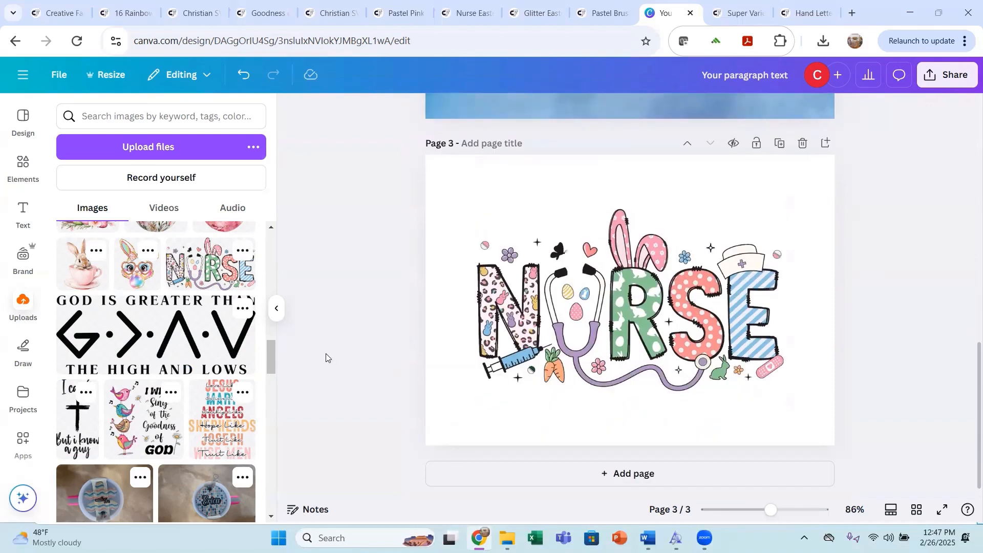
scroll(360, 318, "up", 3)
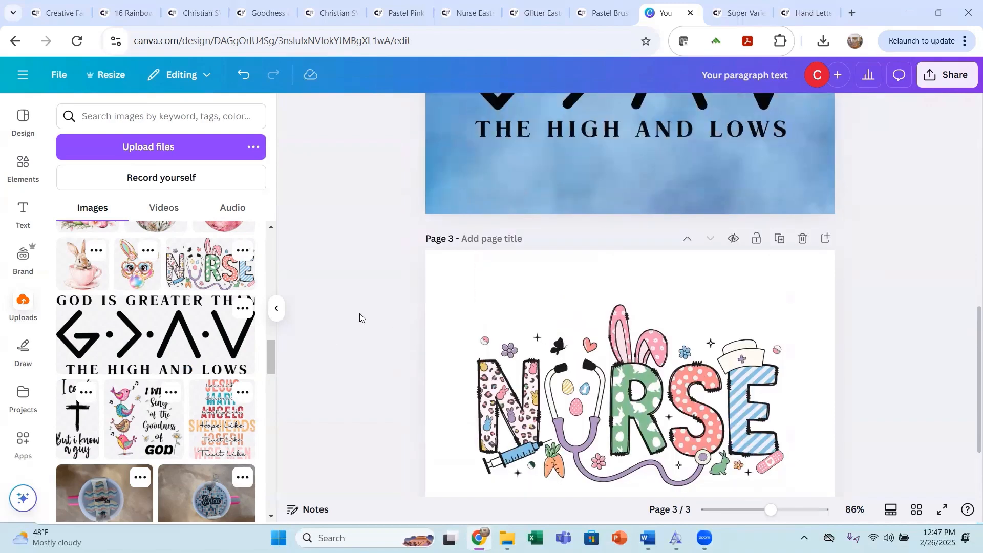
scroll(161, 356, "down", 3)
scroll(596, 371, "down", 3)
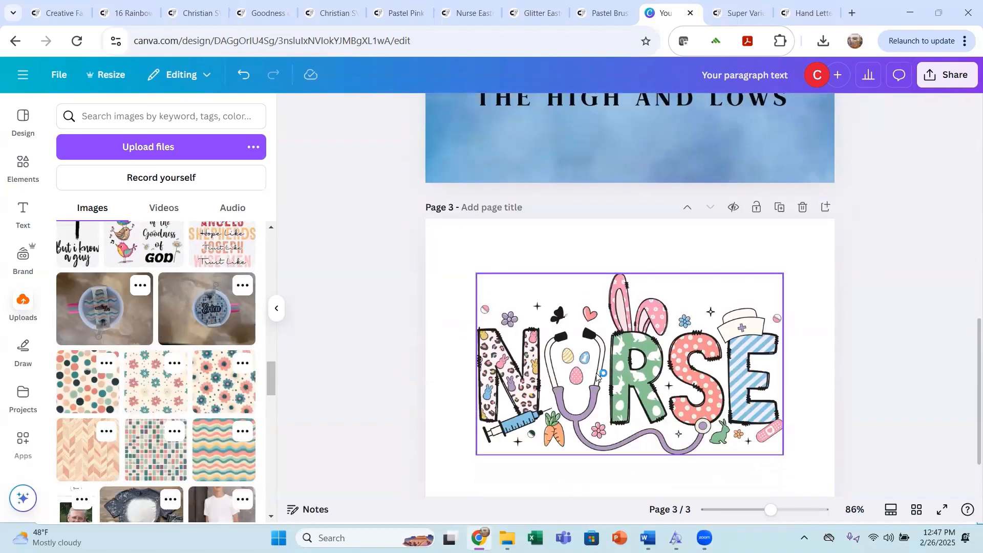
scroll(184, 363, "up", 10)
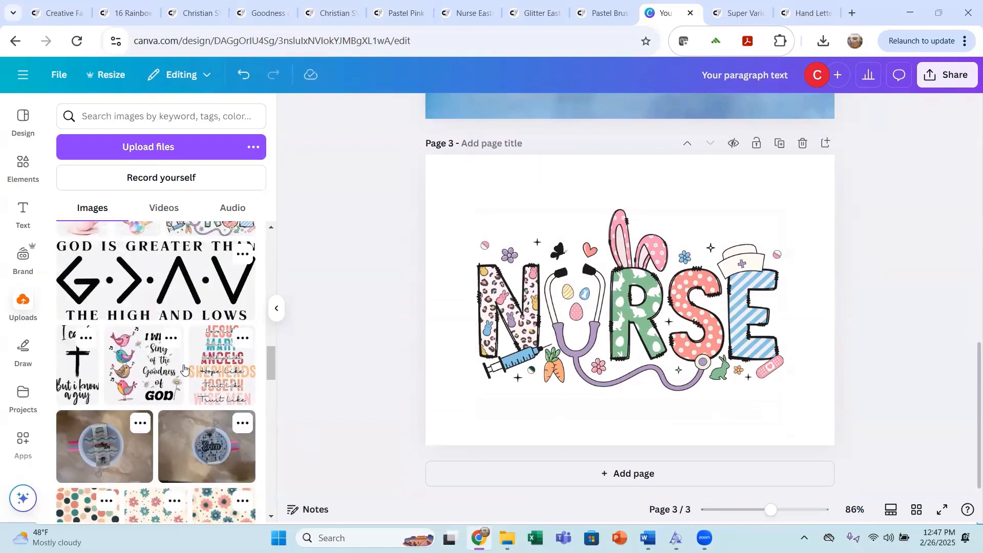
scroll(185, 361, "up", 10)
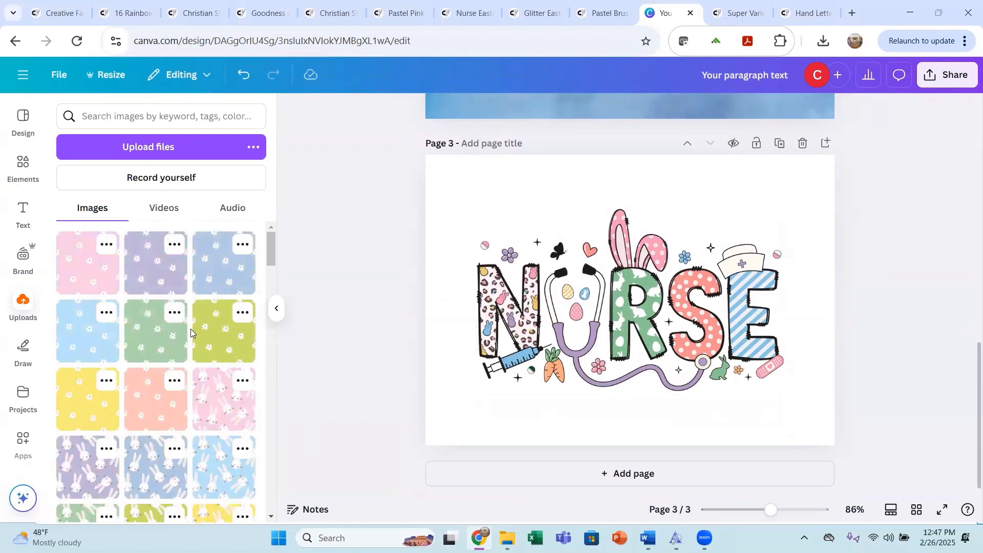
scroll(191, 331, "down", 5)
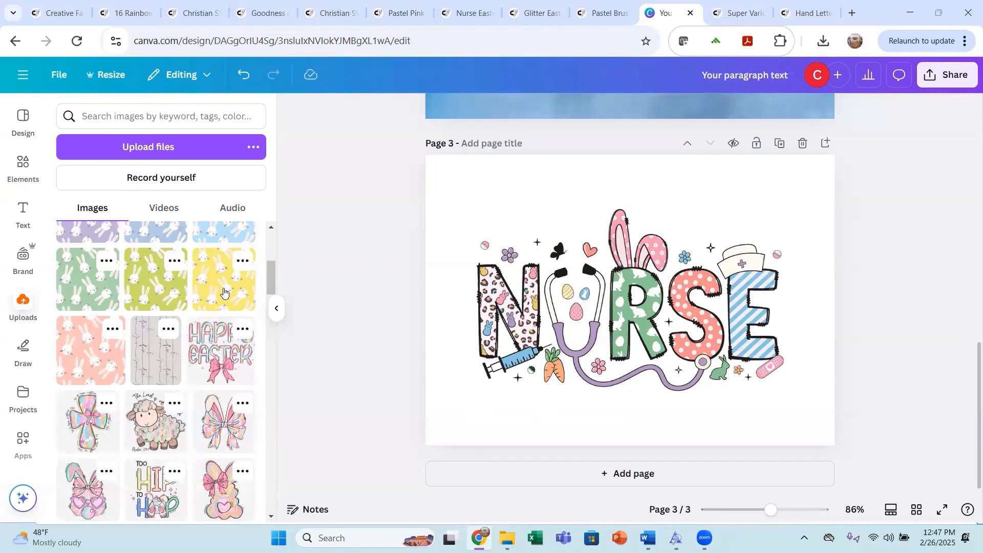
scroll(222, 292, "up", 5)
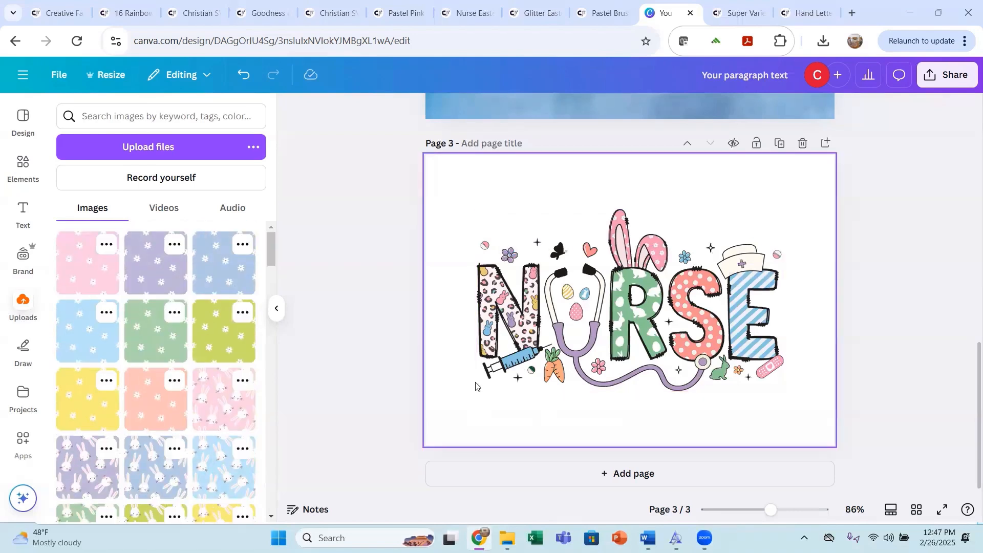
Step: Erase the three round pills and the five sparkles around the outside of the NURSE lettering with Magic Eraser
left_click(620, 325)
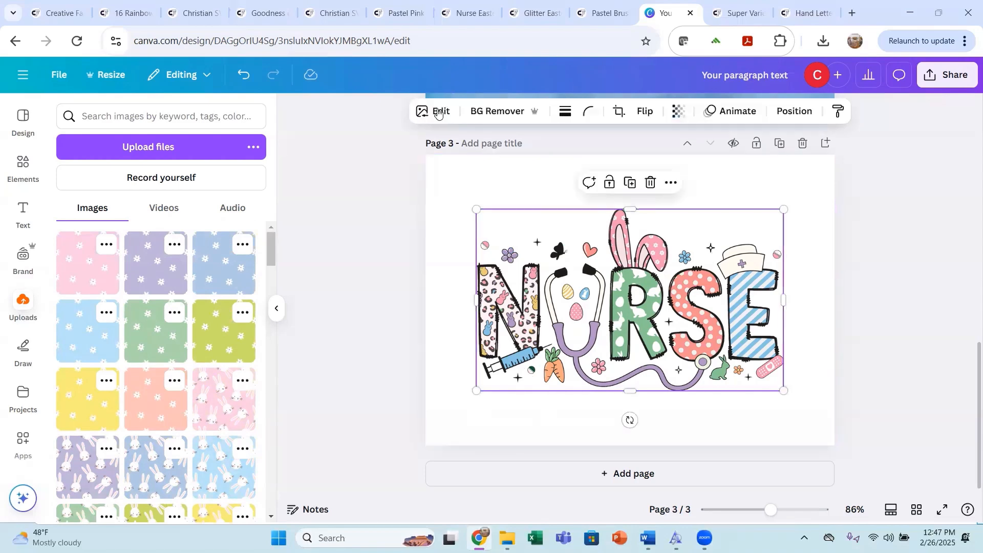
left_click(437, 112)
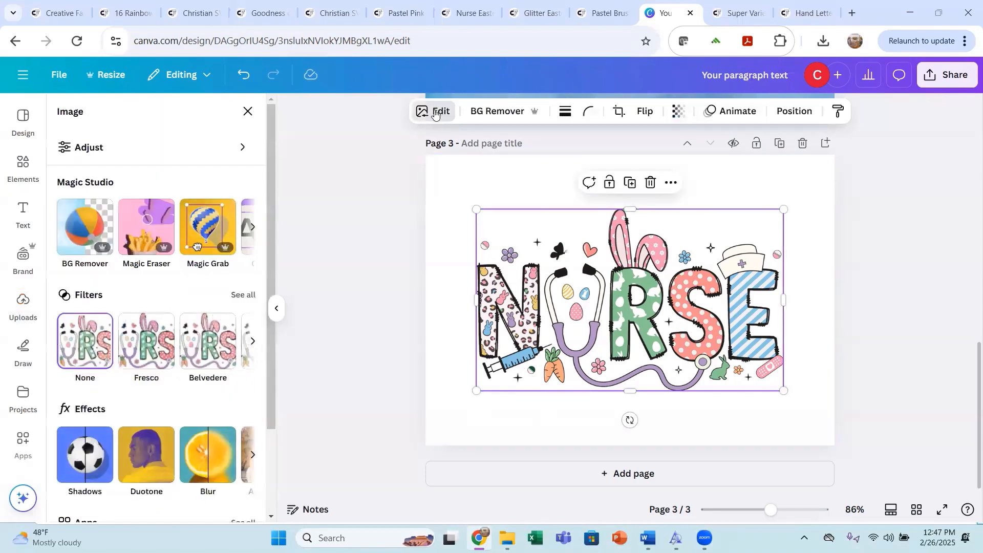
left_click(147, 231)
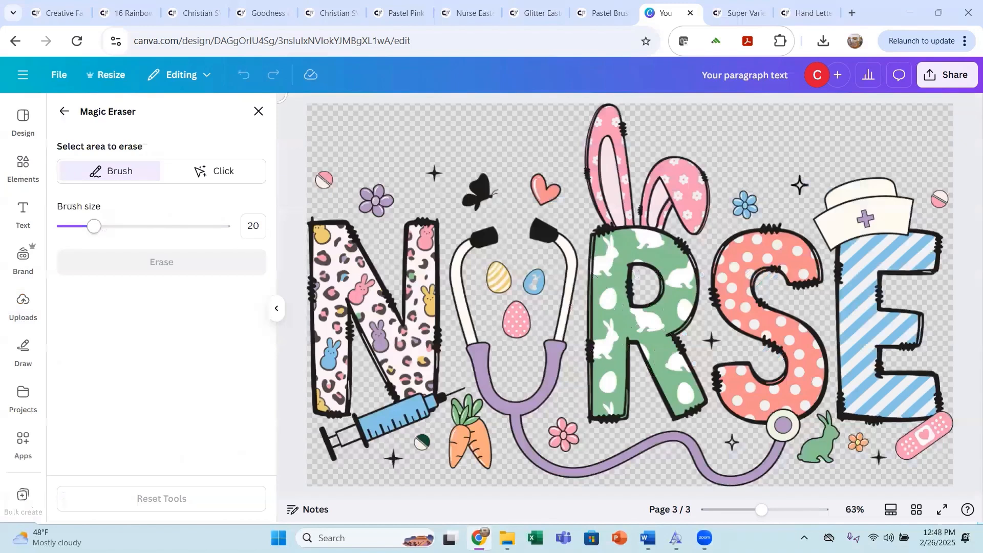
left_click_drag(431, 166, 437, 181)
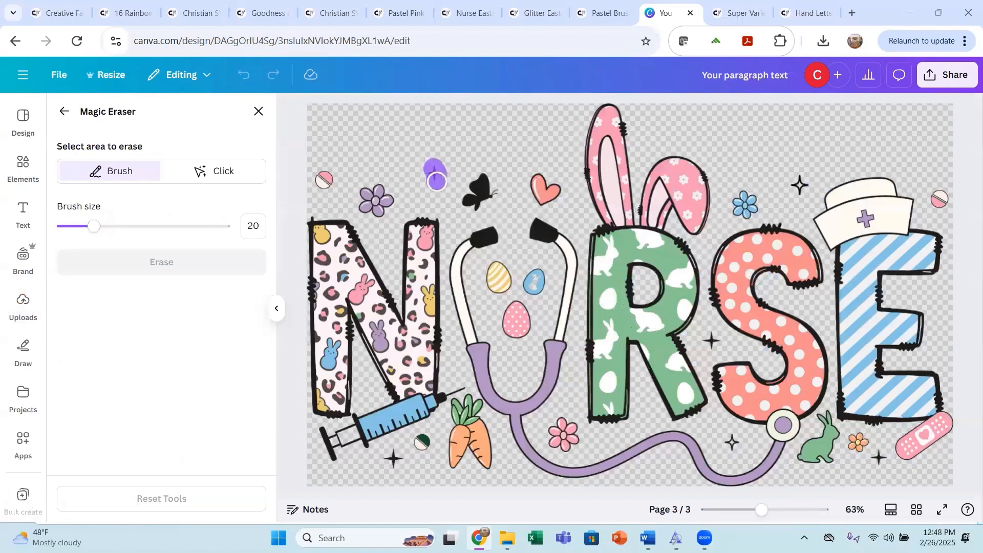
left_click_drag(330, 177, 322, 181)
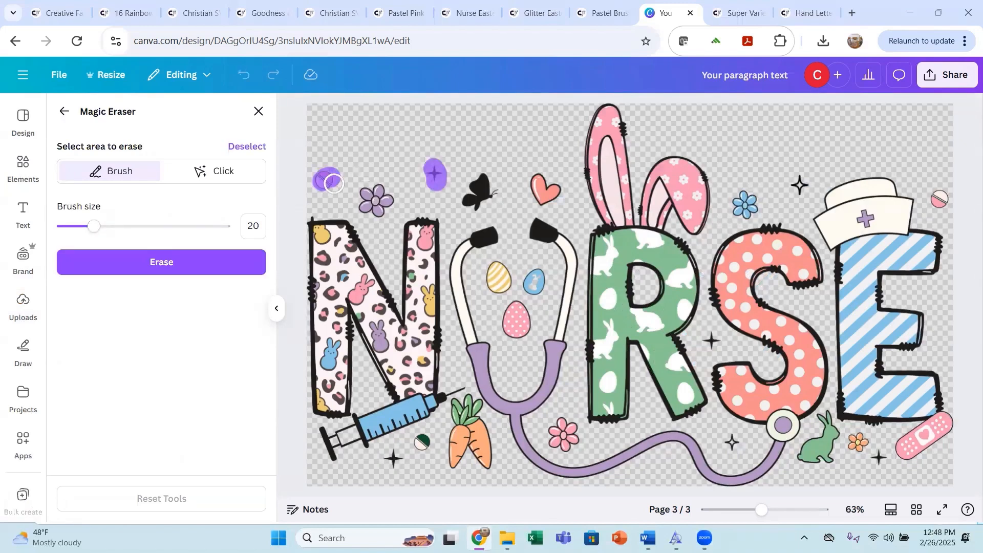
left_click_drag(798, 172, 800, 199)
left_click_drag(939, 190, 940, 208)
left_click_drag(878, 450, 879, 470)
left_click_drag(730, 436, 733, 453)
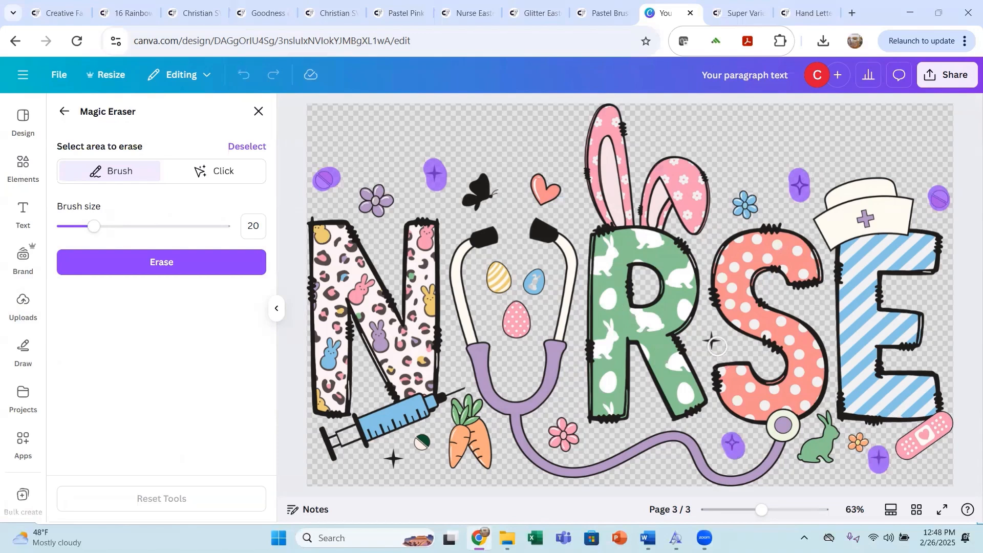
left_click_drag(392, 449, 394, 475)
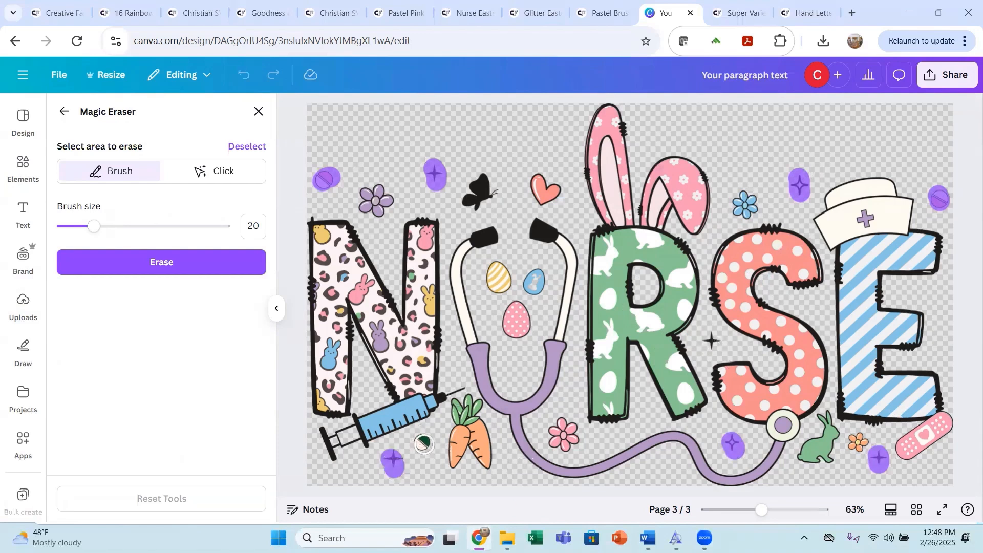
left_click_drag(420, 441, 426, 443)
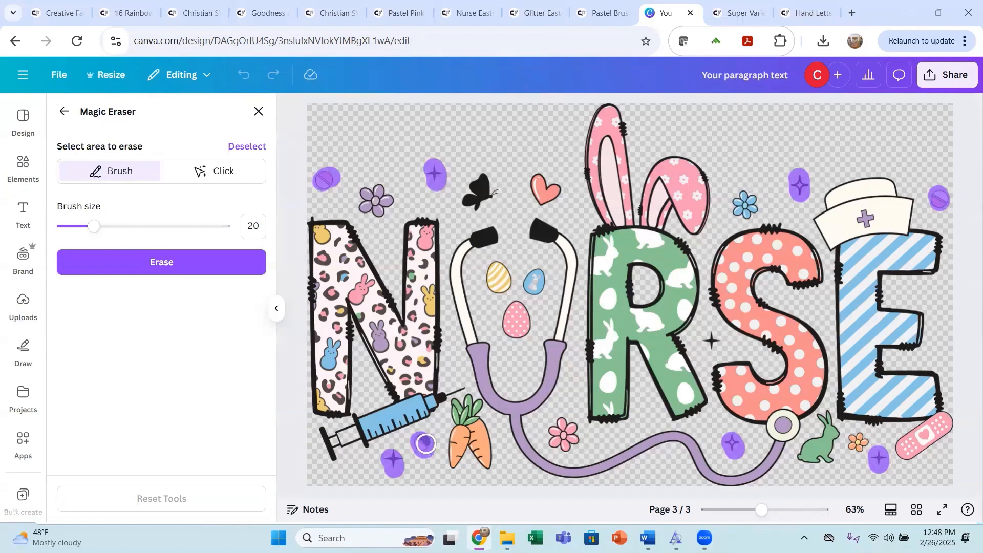
left_click(163, 262)
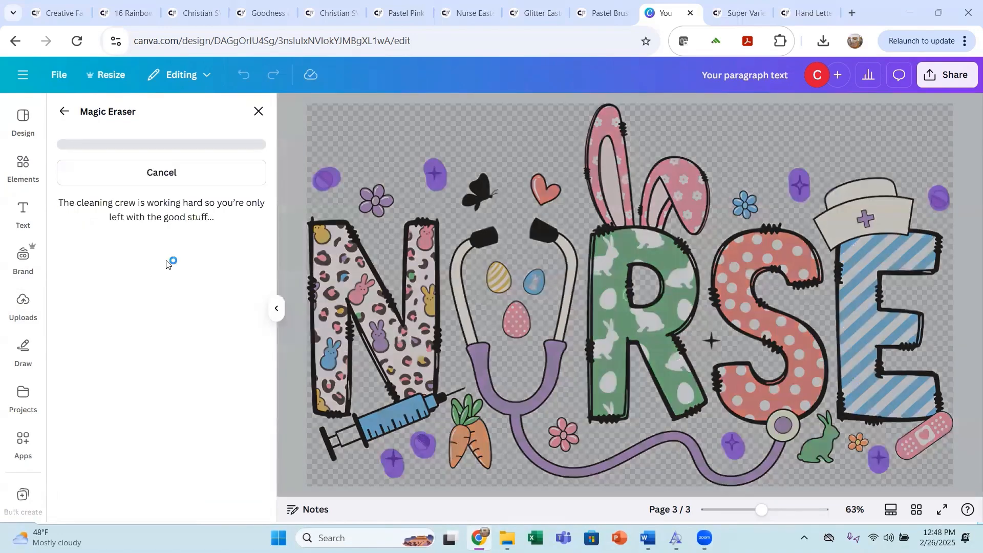
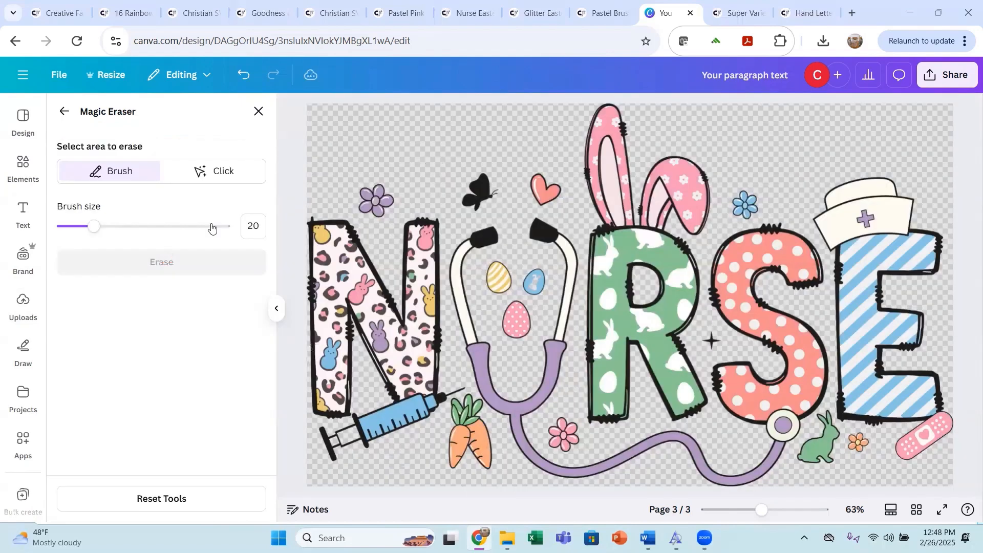
left_click(257, 114)
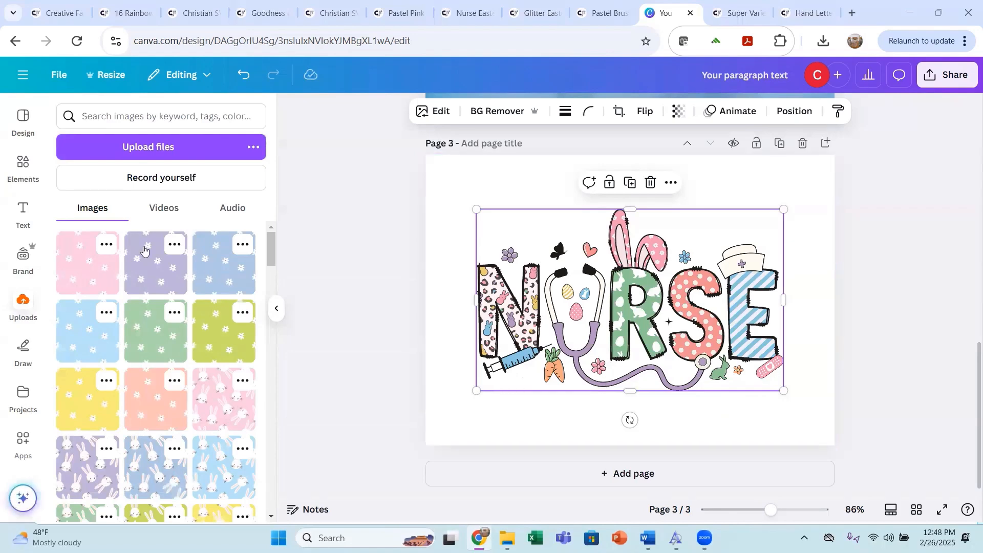
Step: Search the elements for "pill" and add the pink-and-white capsule, shrunk and rotated, between the syringe and carrots on page 3
left_click(23, 161)
left_click(136, 115)
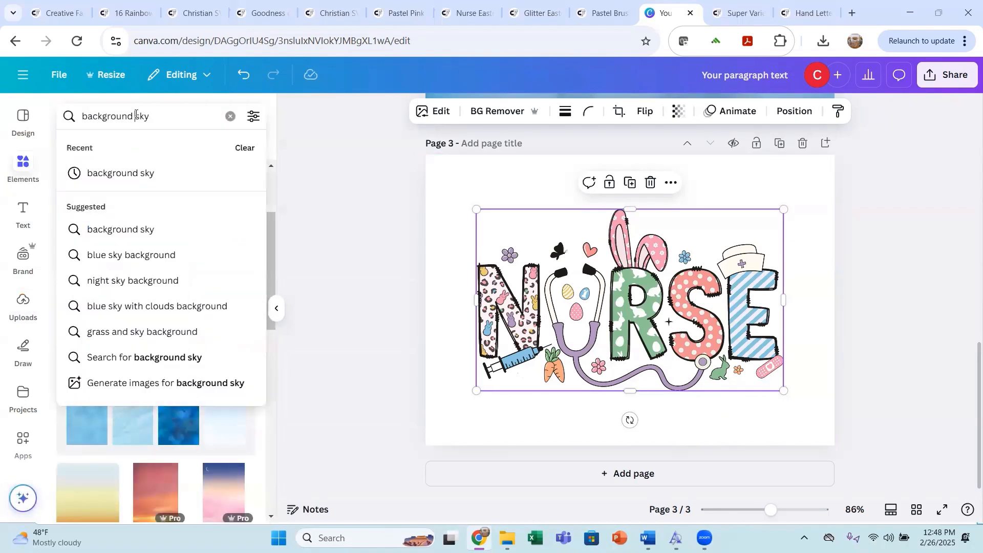
key("Return")
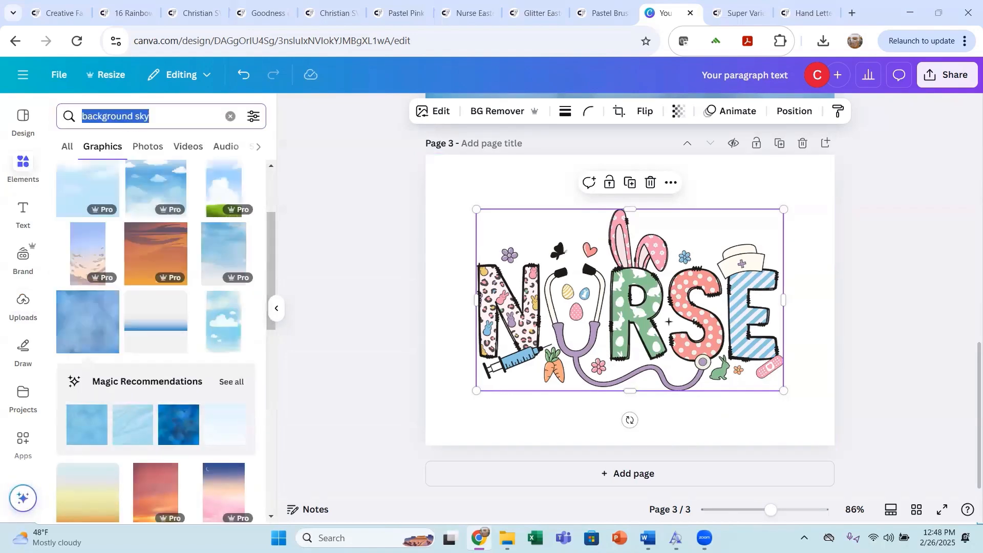
type("pill")
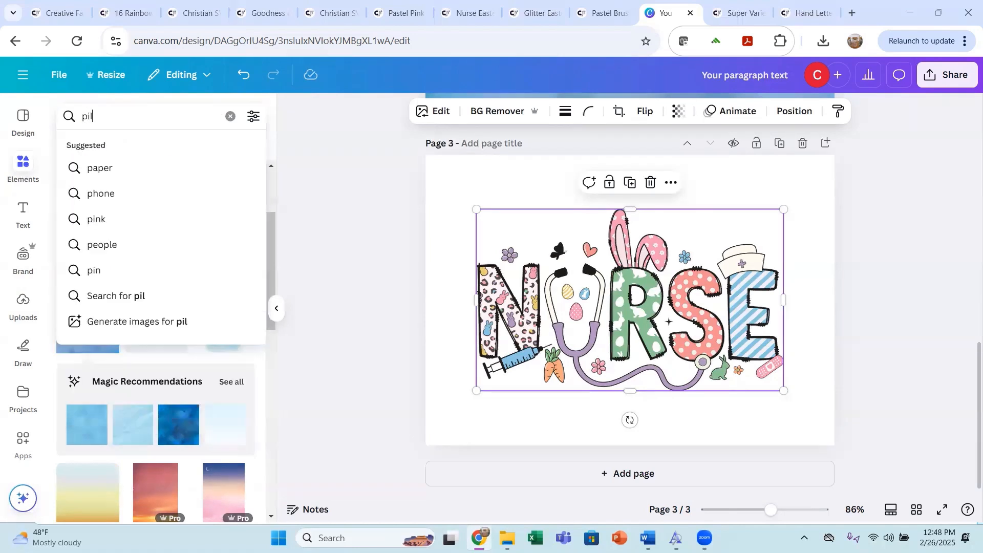
key("Return")
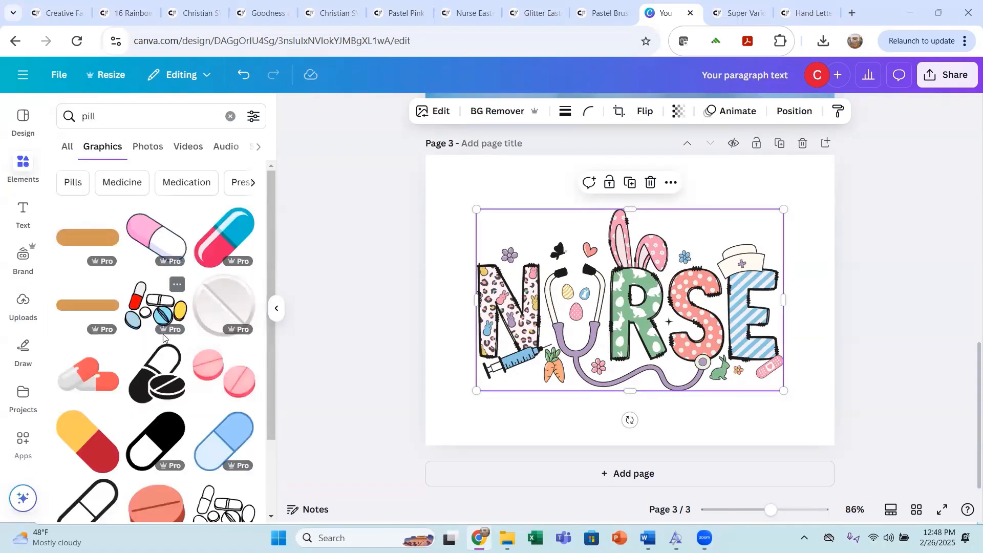
left_click(161, 247)
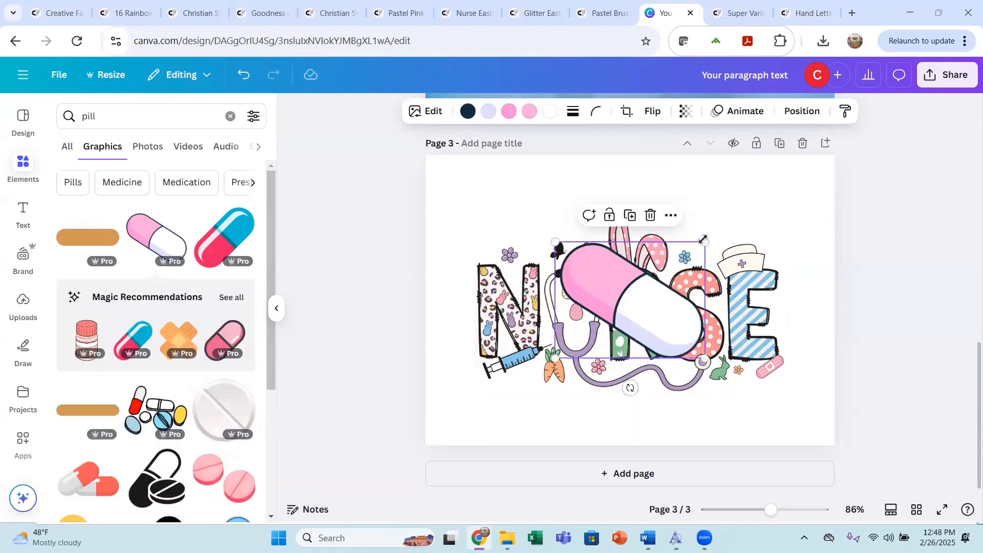
left_click_drag(704, 239, 540, 388)
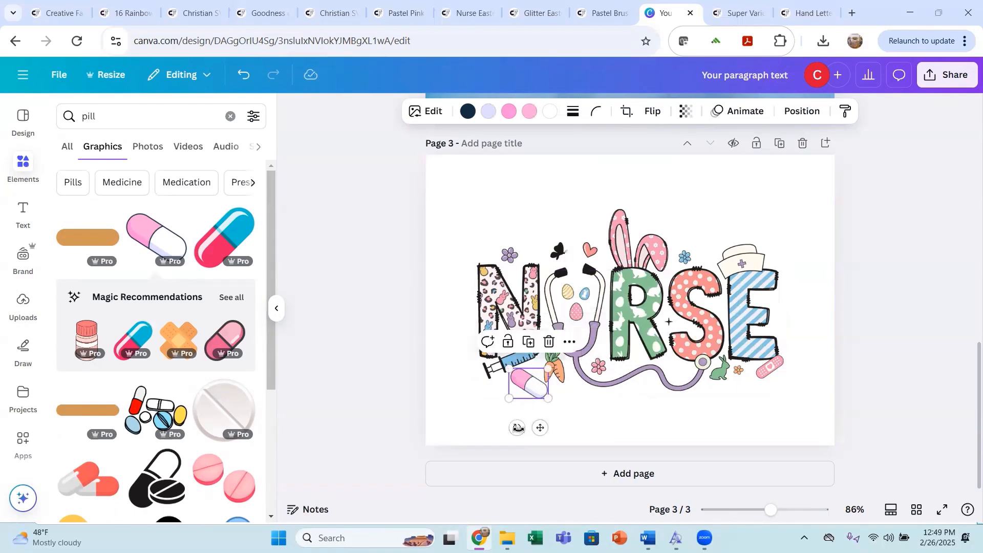
left_click_drag(520, 428, 530, 386)
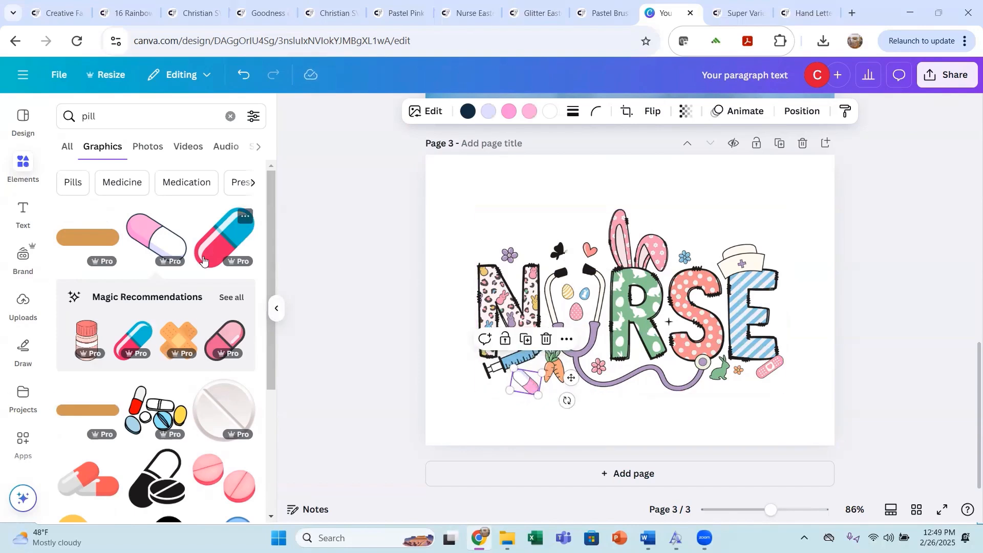
Step: Add the pair of pink round tablets from the pill results, shrunk and placed between the blue flower and the nurse cap on page 3
scroll(183, 282, "down", 2)
scroll(180, 285, "up", 1)
scroll(174, 289, "down", 1)
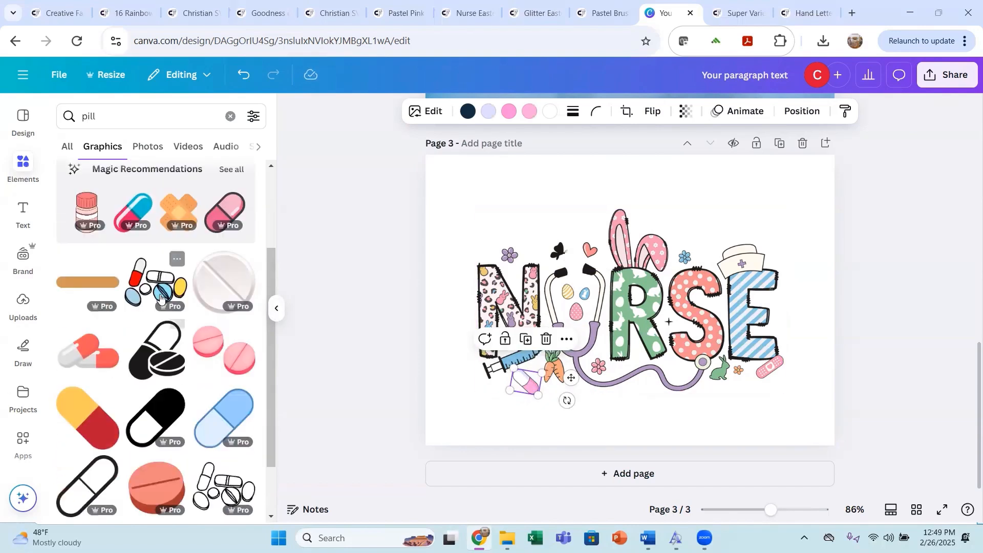
scroll(160, 298, "up", 3)
scroll(169, 317, "down", 1)
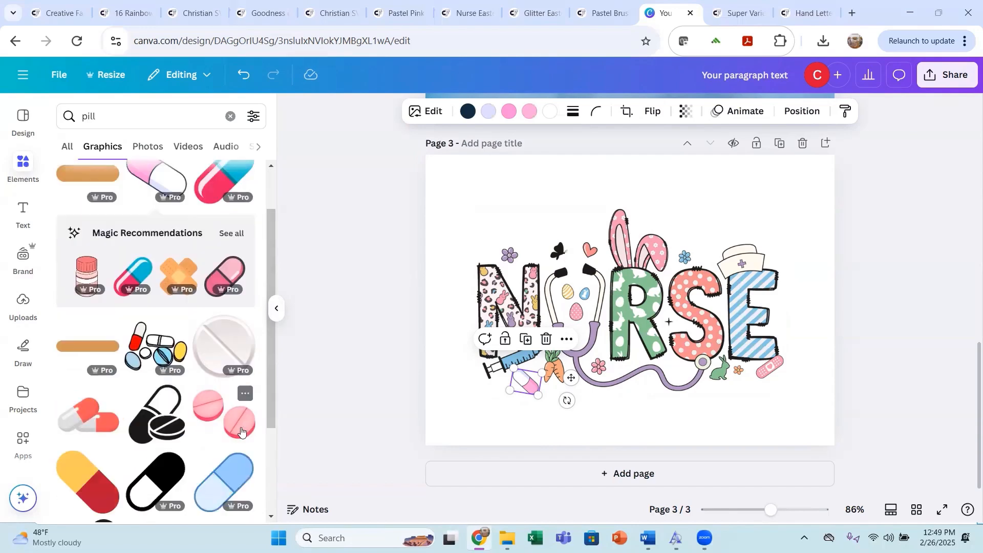
left_click(224, 414)
left_click_drag(781, 184, 648, 336)
left_click(605, 419)
left_click_drag(693, 271, 709, 250)
left_click_drag(692, 285, 711, 258)
left_click(797, 244)
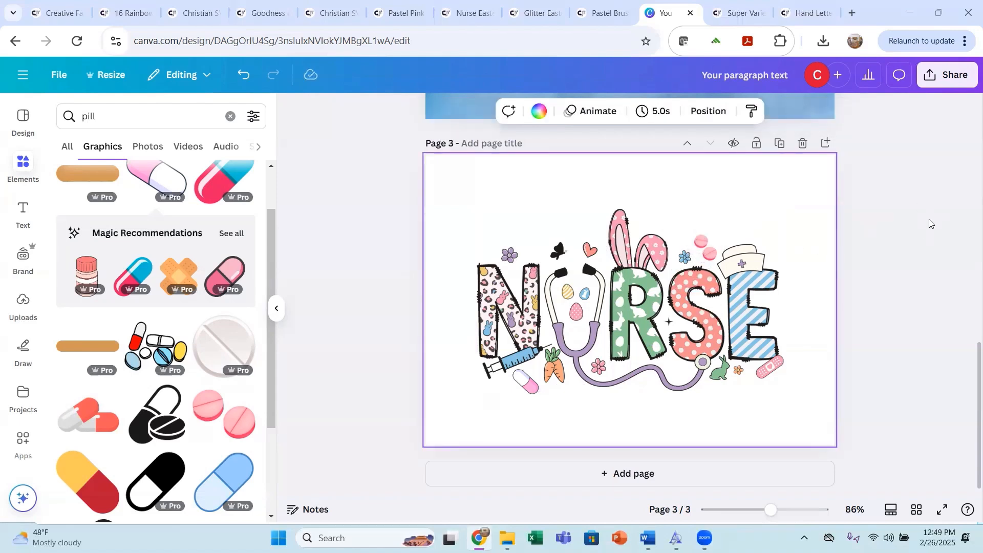
left_click(951, 254)
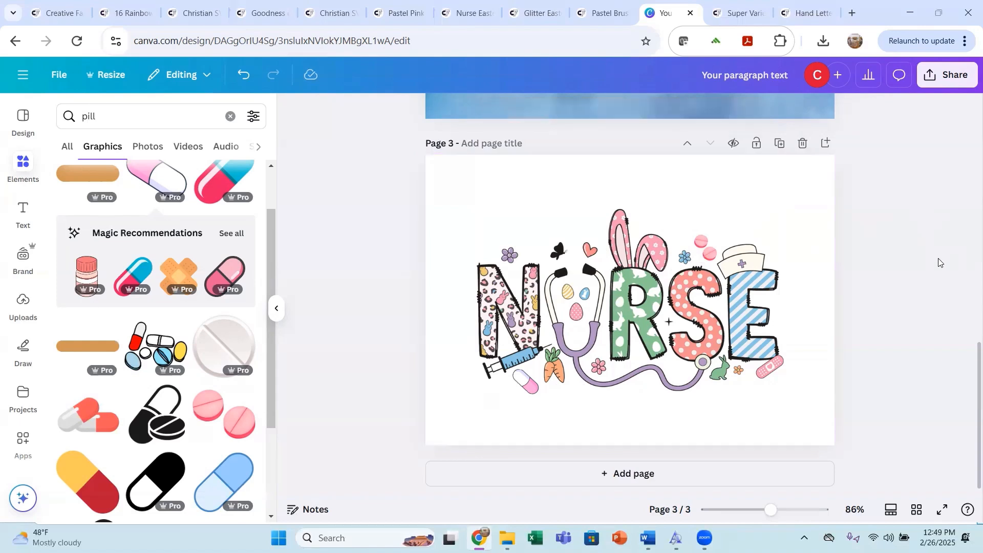
Step: Search the graphics elements for "pastel background"
left_click(28, 163)
left_click(132, 119)
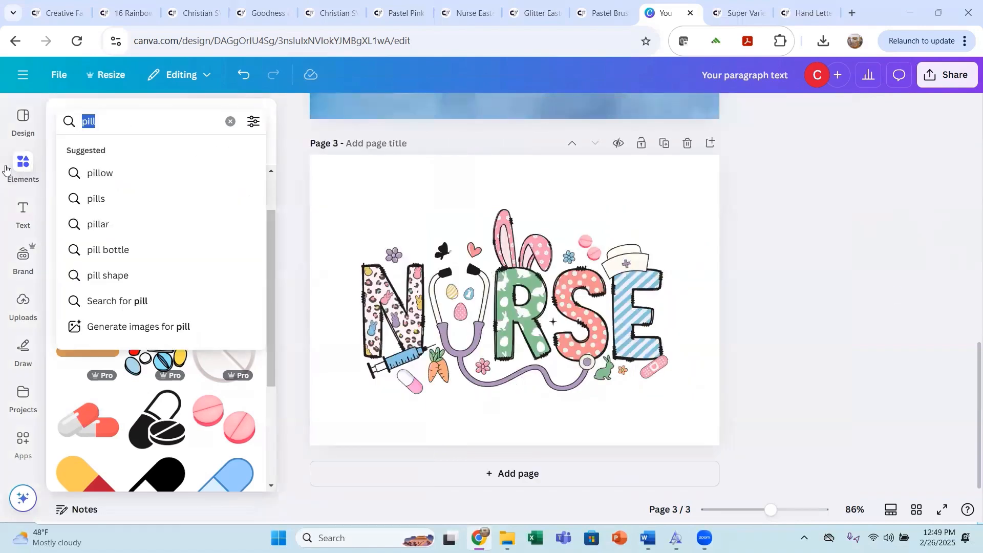
type("pastel b")
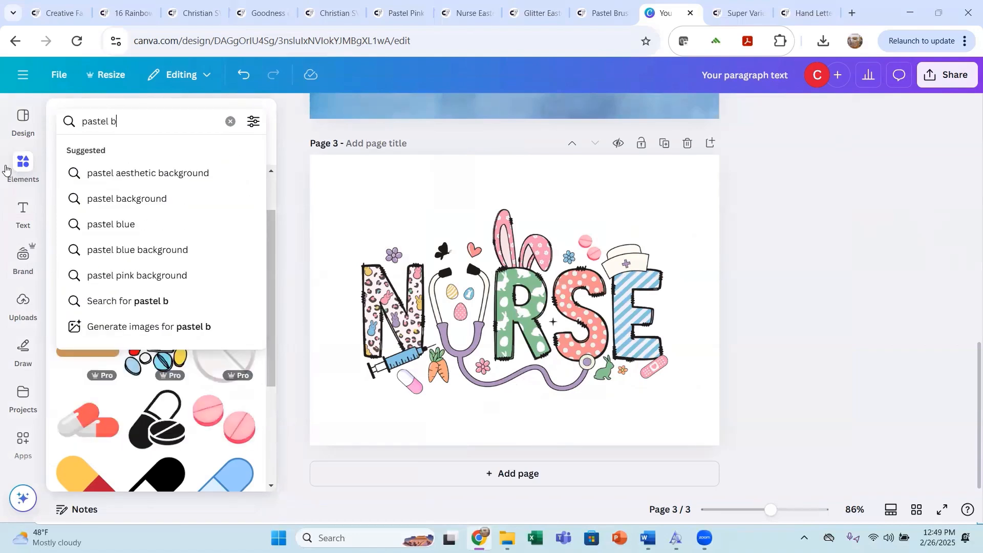
left_click(129, 201)
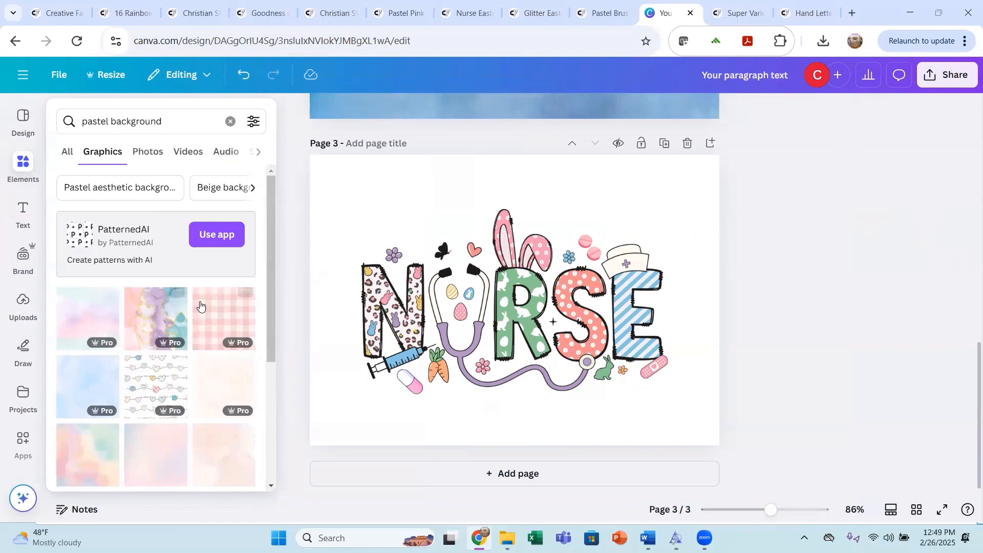
Step: Nudge the NURSE artwork slightly upward on page 3
left_click(493, 303)
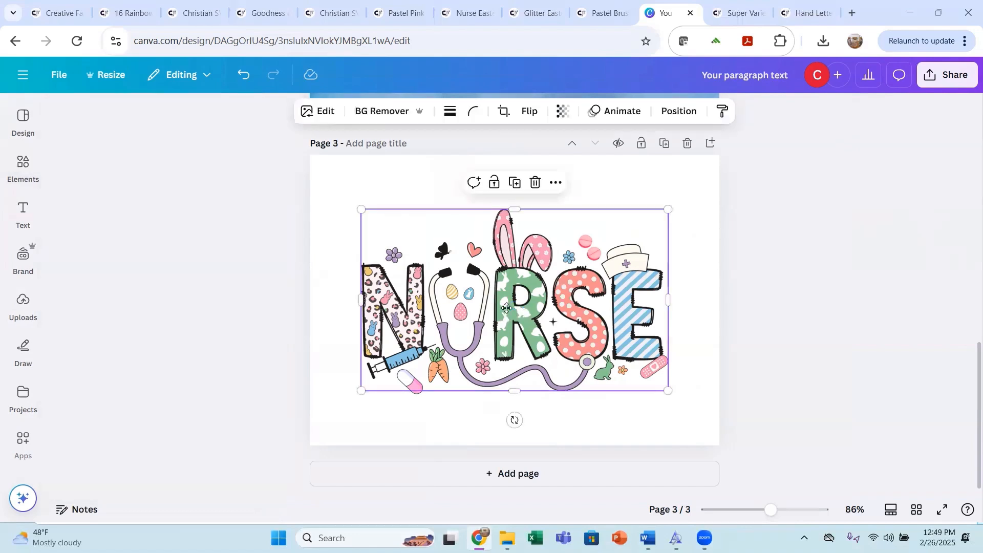
left_click_drag(506, 317, 506, 314)
left_click(775, 192)
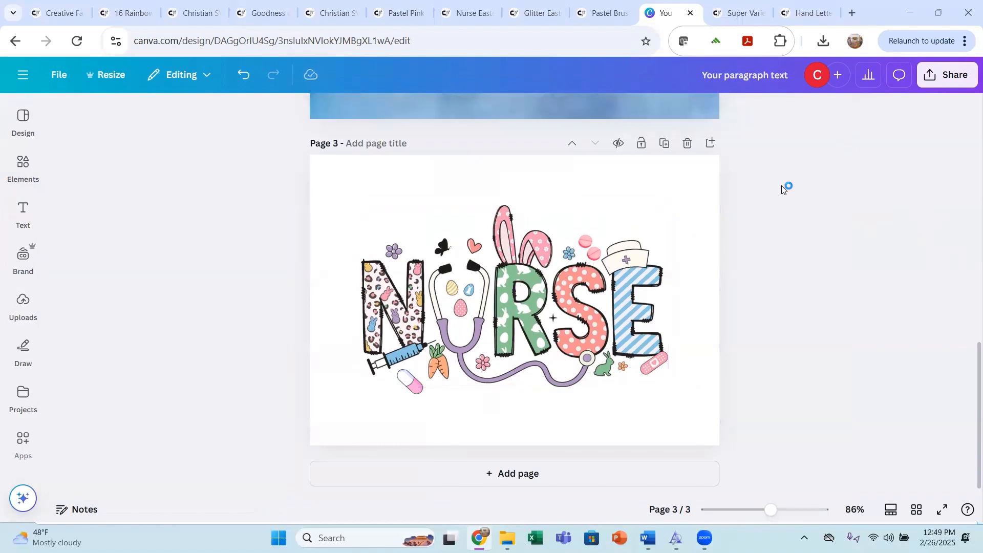
Step: Add the pink gingham graphic to page 3, enlarge it to cover the whole page, and send it to the back
left_click(27, 174)
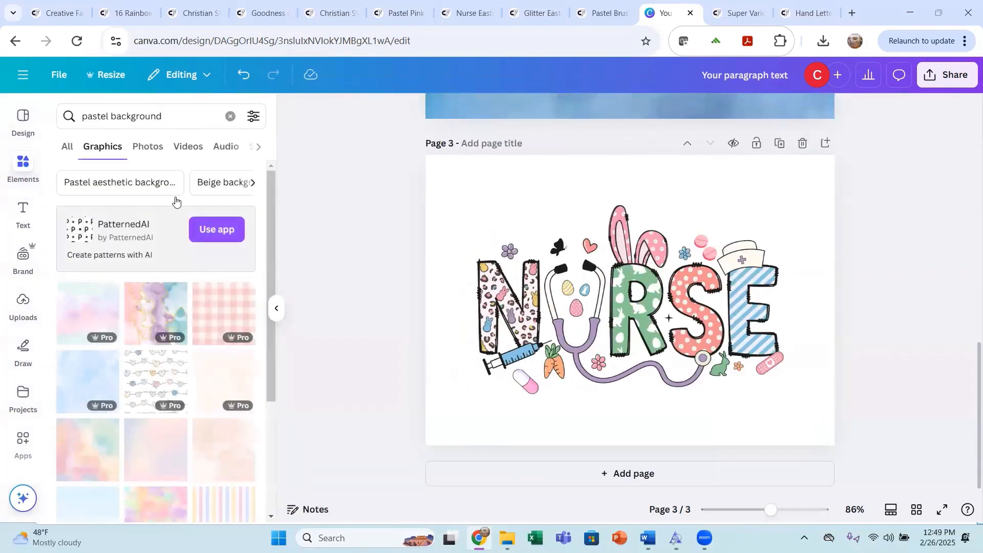
left_click(201, 321)
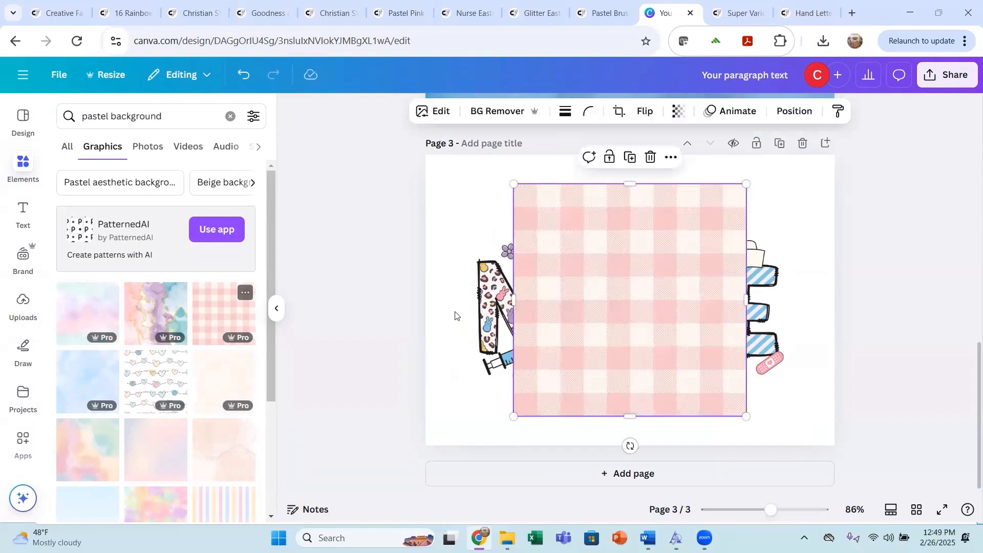
left_click_drag(527, 292, 504, 287)
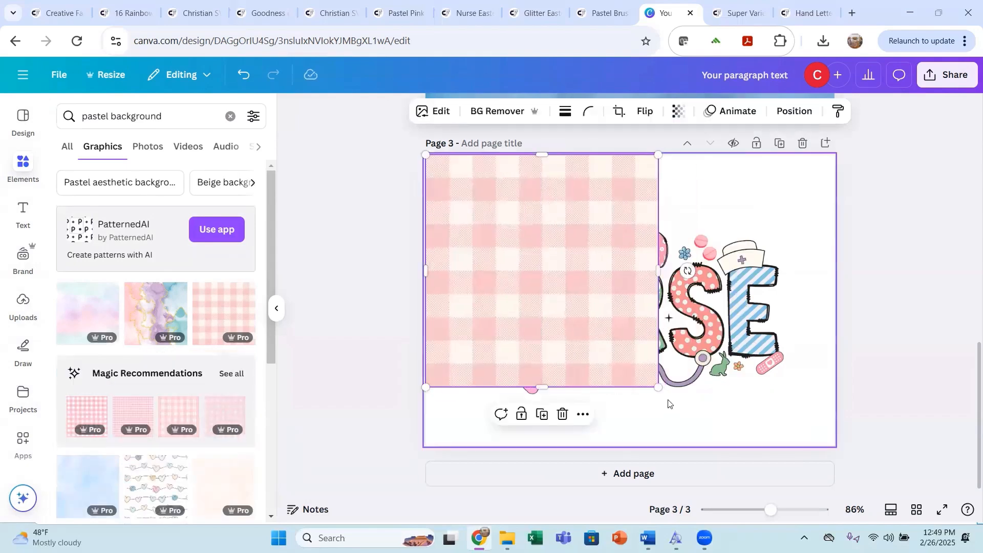
left_click_drag(658, 388, 746, 475)
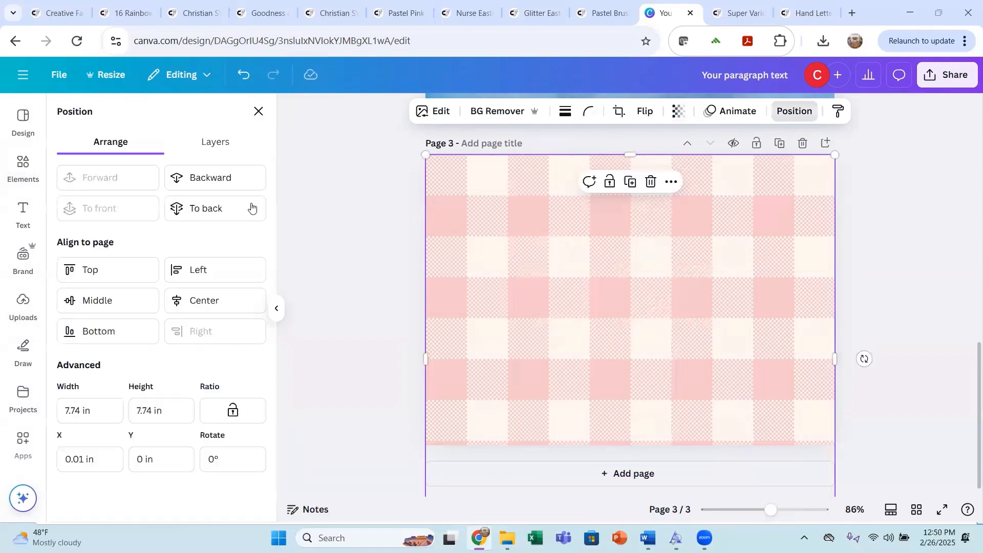
left_click(214, 211)
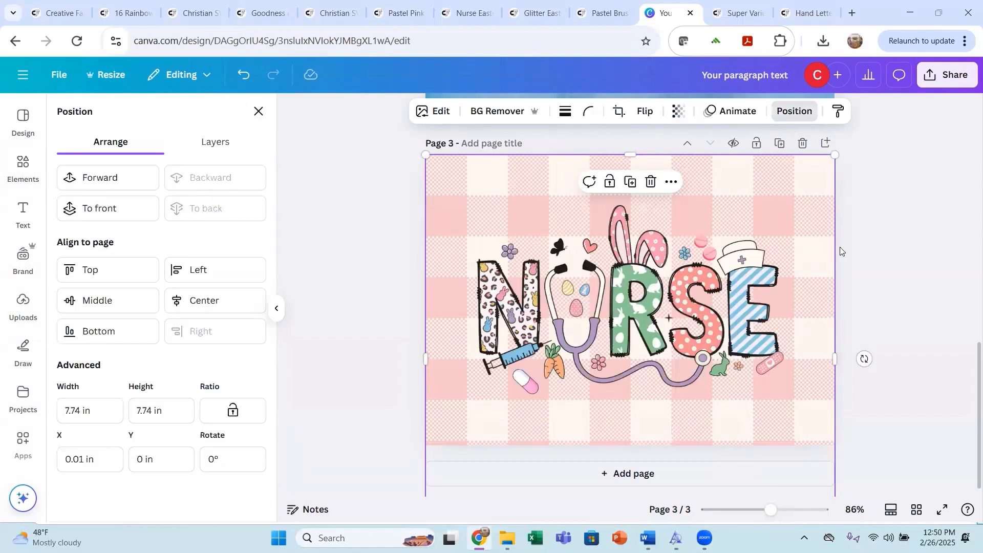
left_click(929, 283)
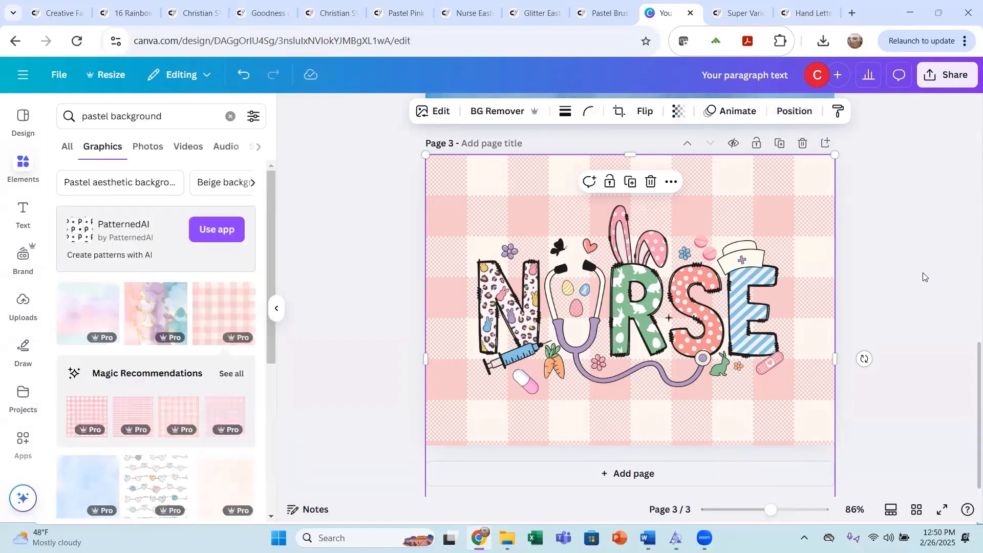
Step: Try the Fresco filter on the gingham background and replace it with the Bali filter
left_click(444, 112)
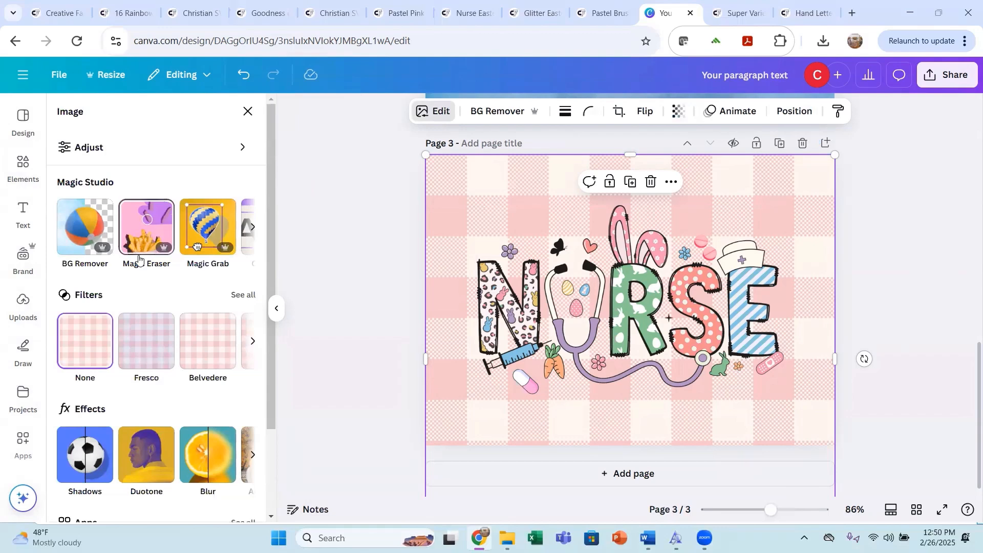
left_click(148, 349)
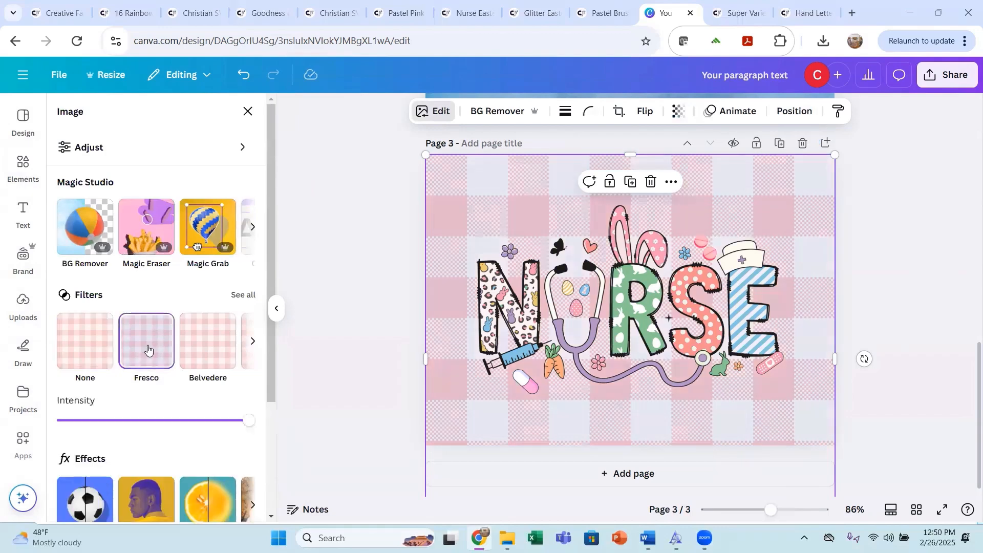
left_click(252, 341)
left_click(252, 342)
left_click(252, 342)
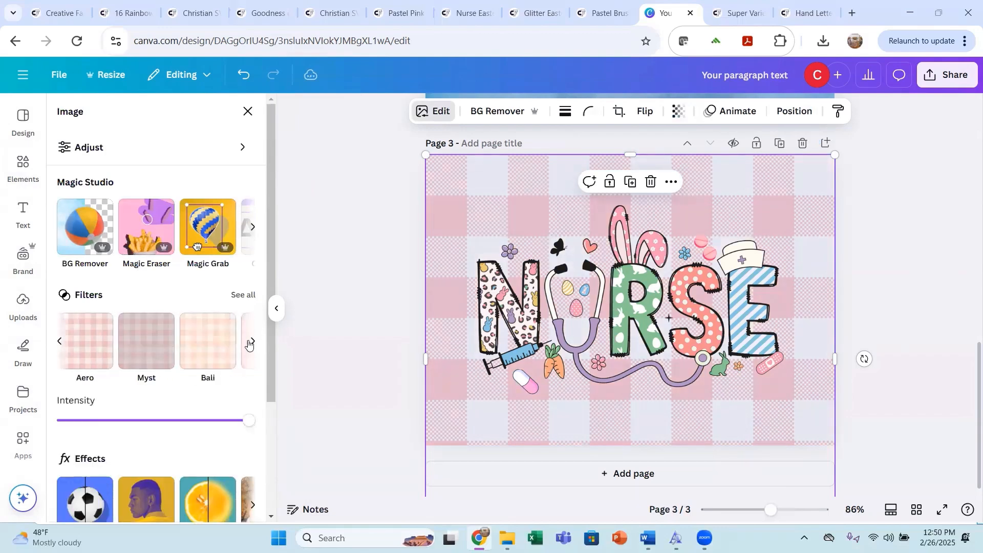
left_click(203, 351)
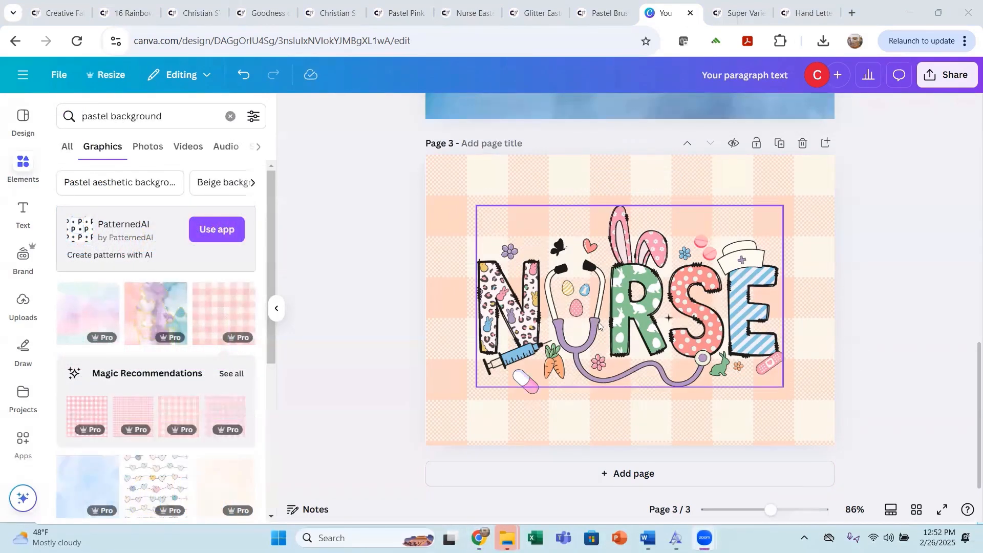
Step: Add a blank fourth page and bring up the uploaded images
left_click(626, 473)
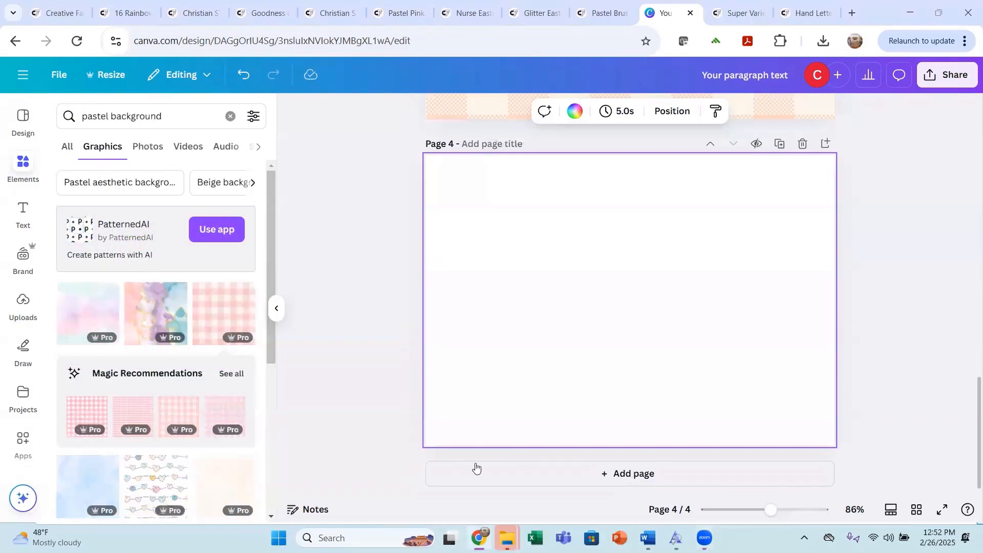
left_click(24, 303)
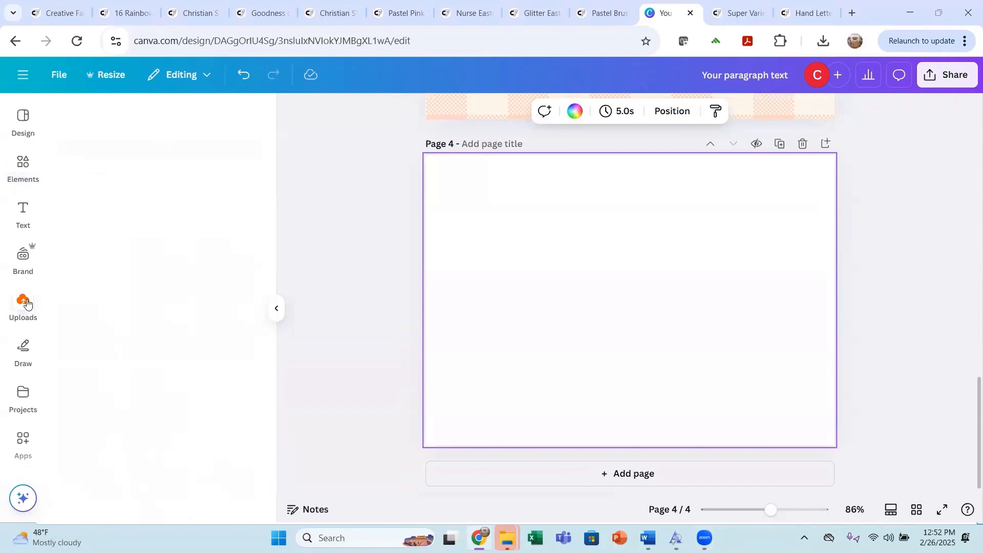
scroll(205, 333, "down", 5)
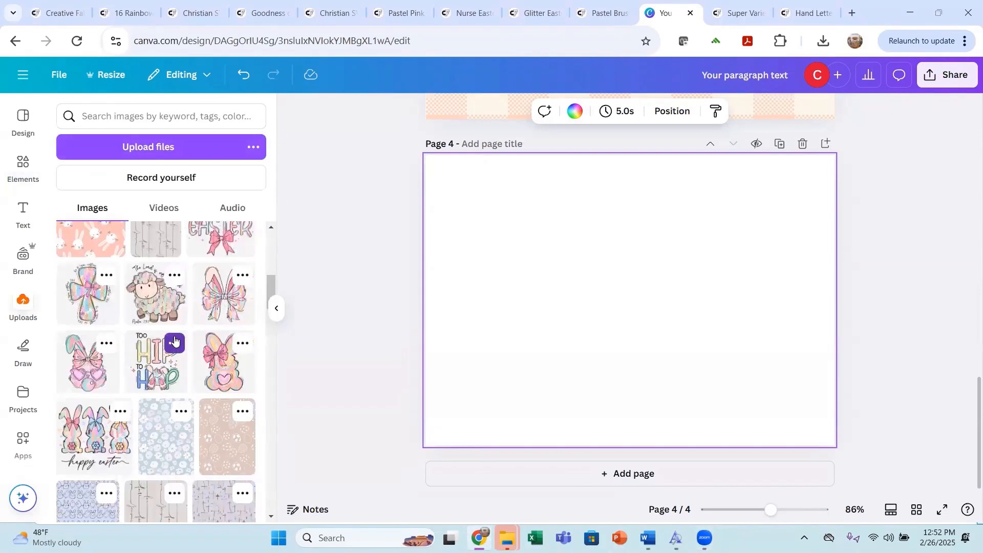
Step: Review the designs on pages 1 to 3 and browse the uploaded images for artwork to use on page 4
scroll(174, 344, "down", 3)
scroll(706, 256, "up", 3)
scroll(707, 256, "up", 5)
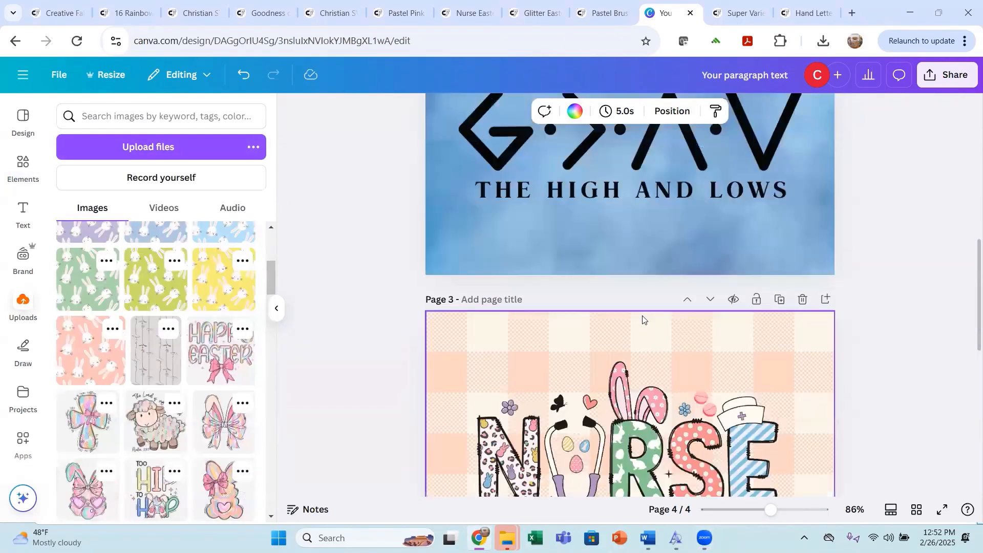
scroll(629, 298, "up", 10)
scroll(614, 287, "down", 4)
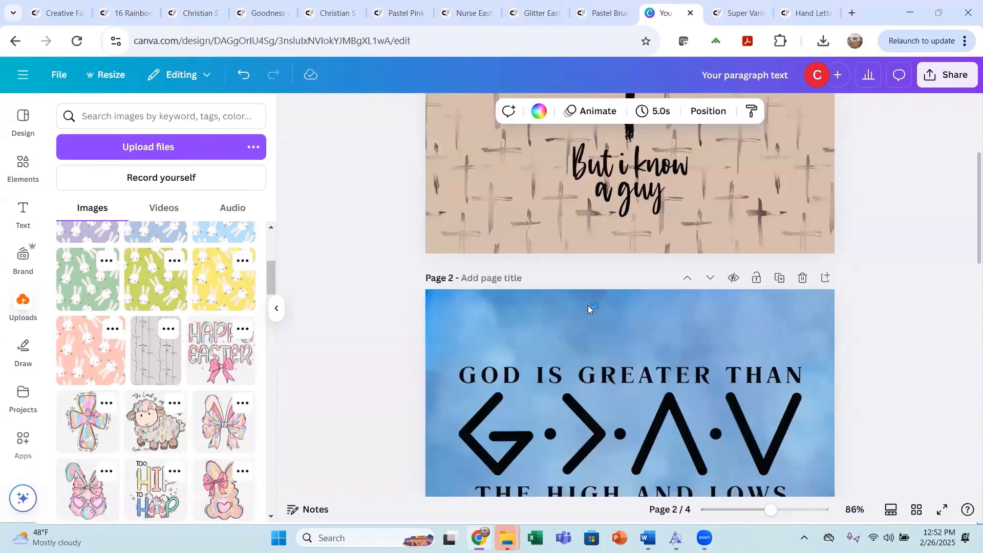
scroll(585, 308, "down", 10)
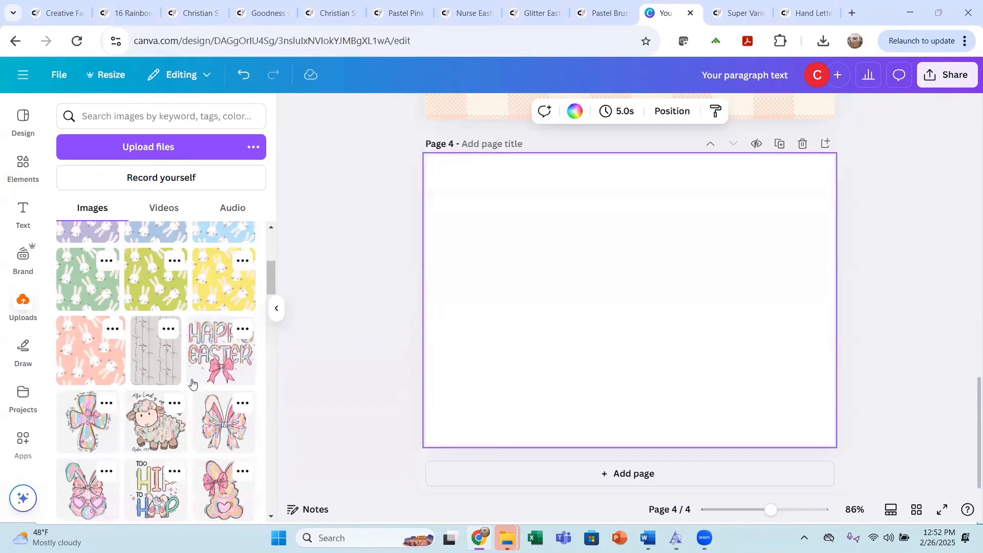
scroll(169, 399, "down", 10)
scroll(167, 395, "down", 4)
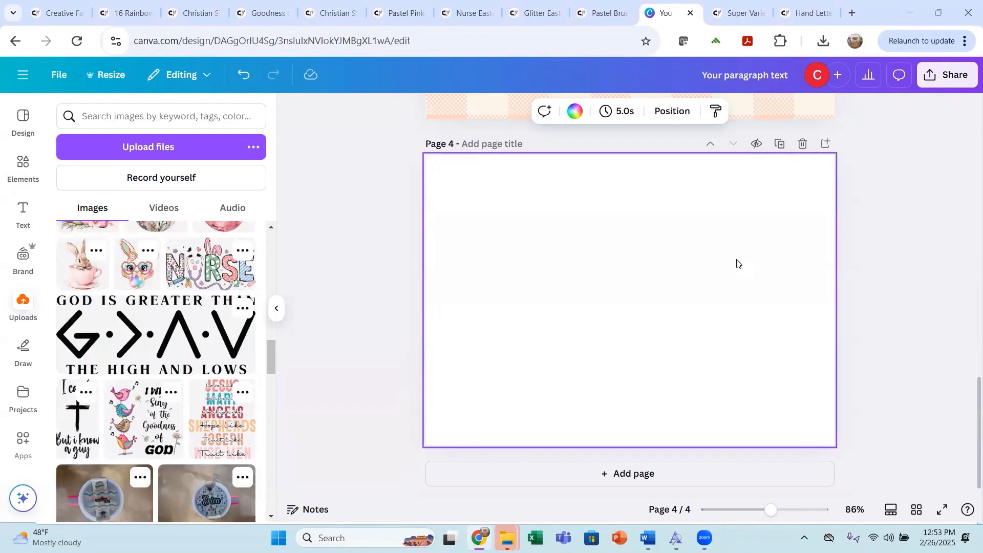
scroll(737, 263, "up", 18)
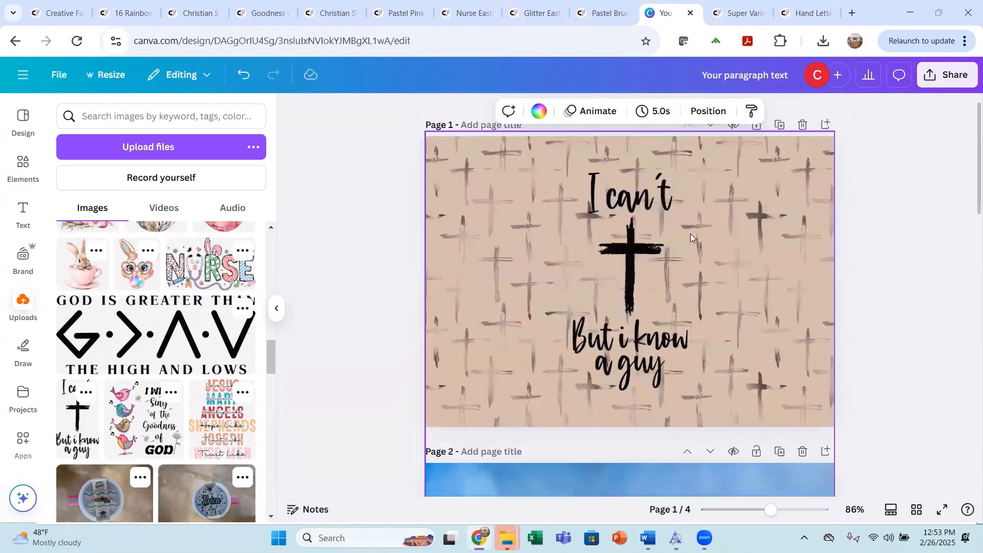
scroll(690, 234, "down", 7)
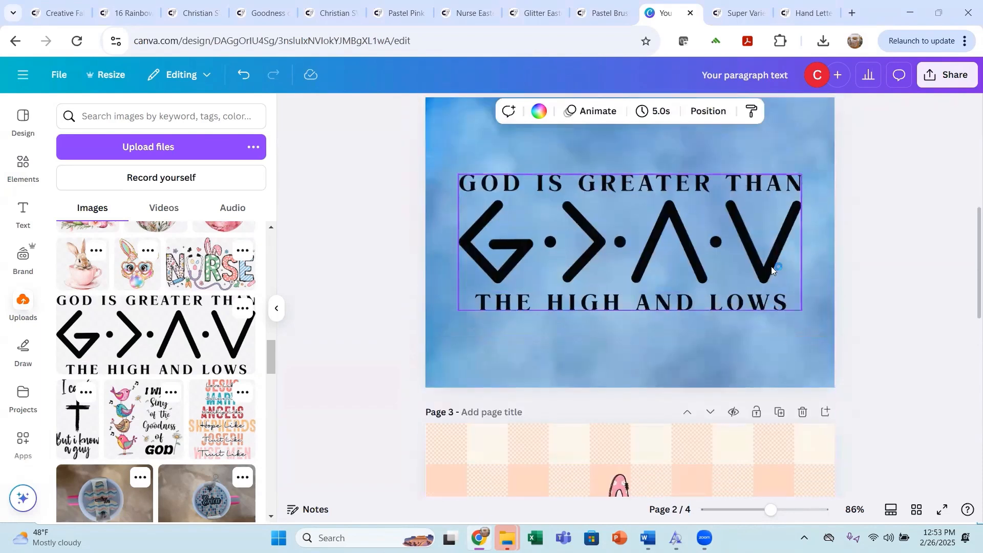
scroll(775, 234, "up", 4)
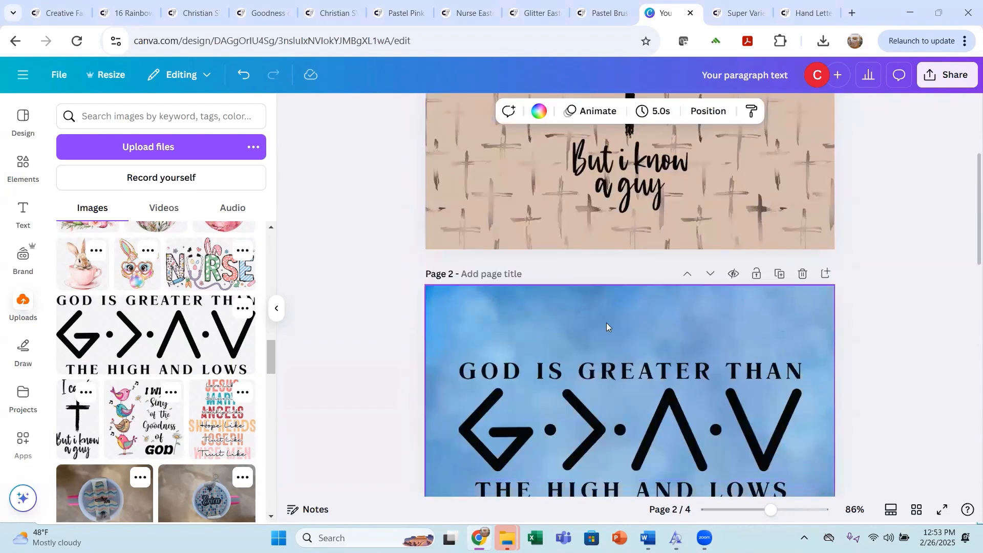
scroll(607, 317, "down", 6)
scroll(589, 359, "down", 9)
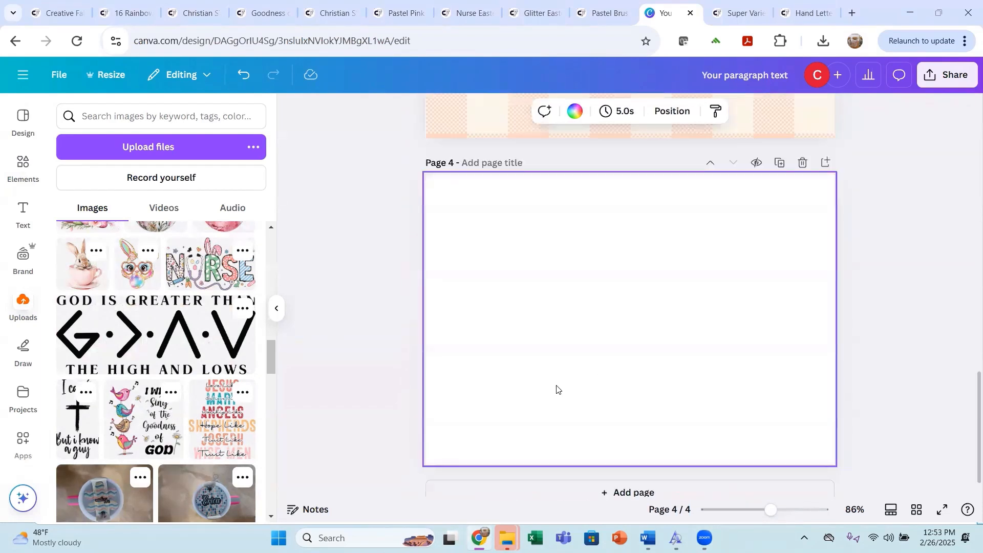
Step: Place the uploaded "I WILL Sing of the Goodness of GOD" birds artwork on page 4 and enlarge it to nearly the page height
left_click(121, 423)
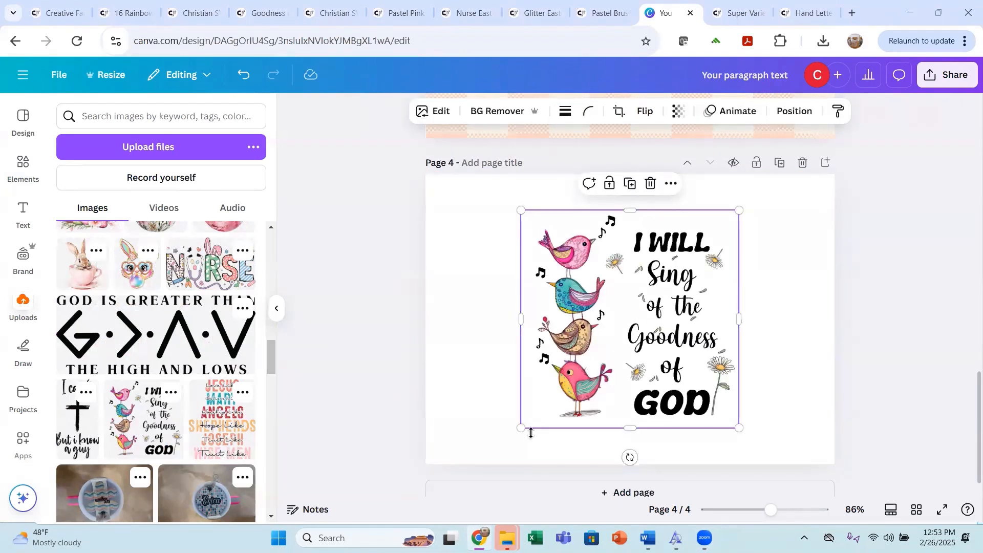
left_click_drag(504, 440, 485, 457)
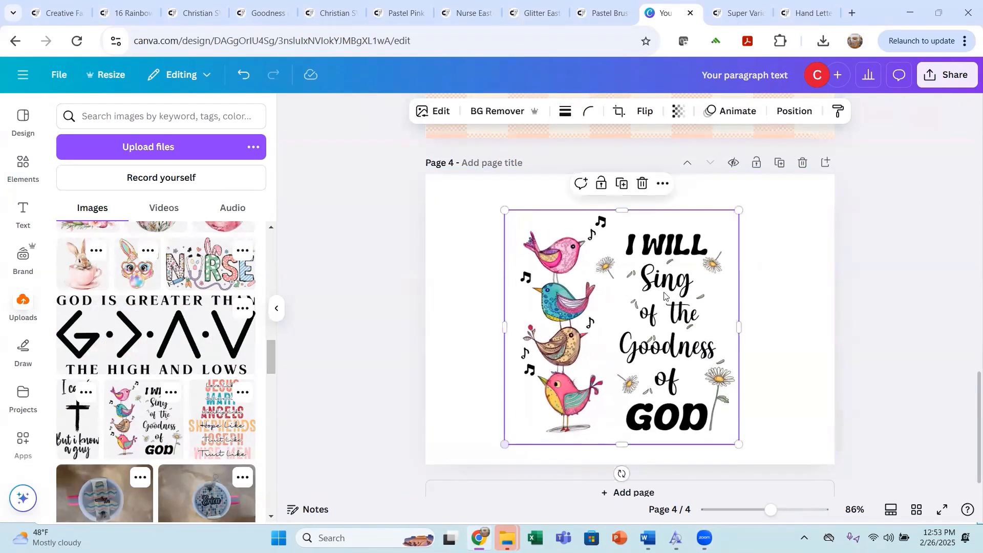
left_click_drag(741, 206, 754, 196)
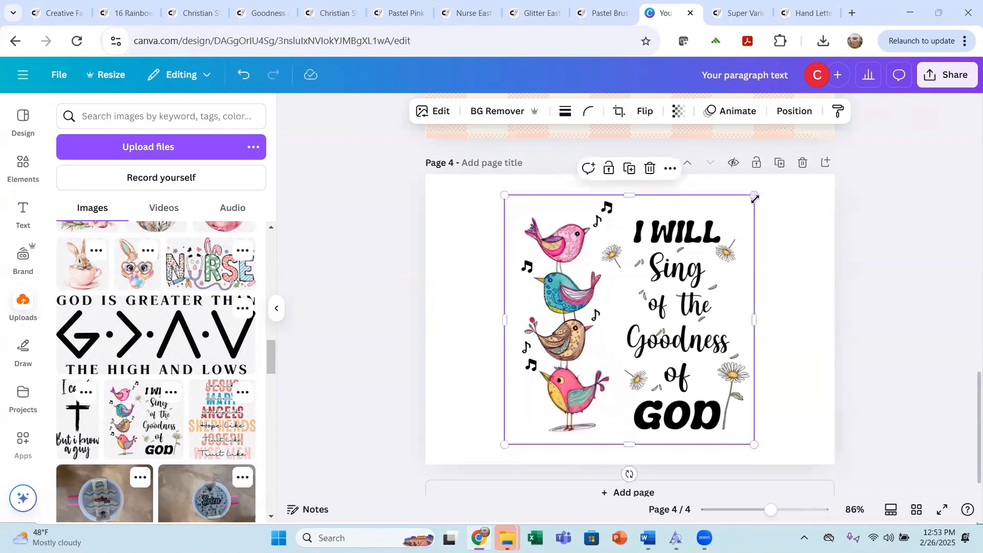
scroll(665, 450, "down", 1)
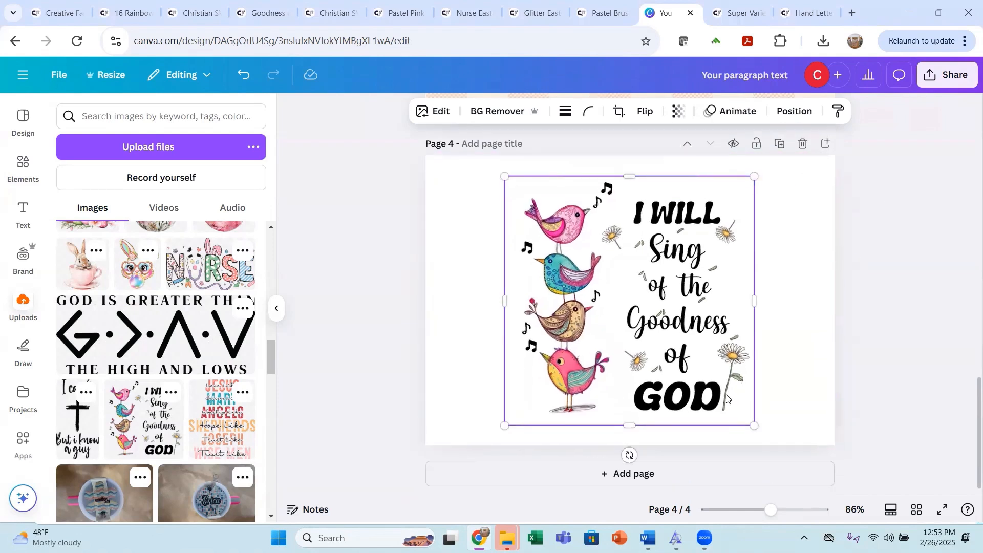
Step: Add a blank fifth page, place the uploaded "Love Like JESUS" artwork on it and crop off the WISE MEN line
left_click(668, 473)
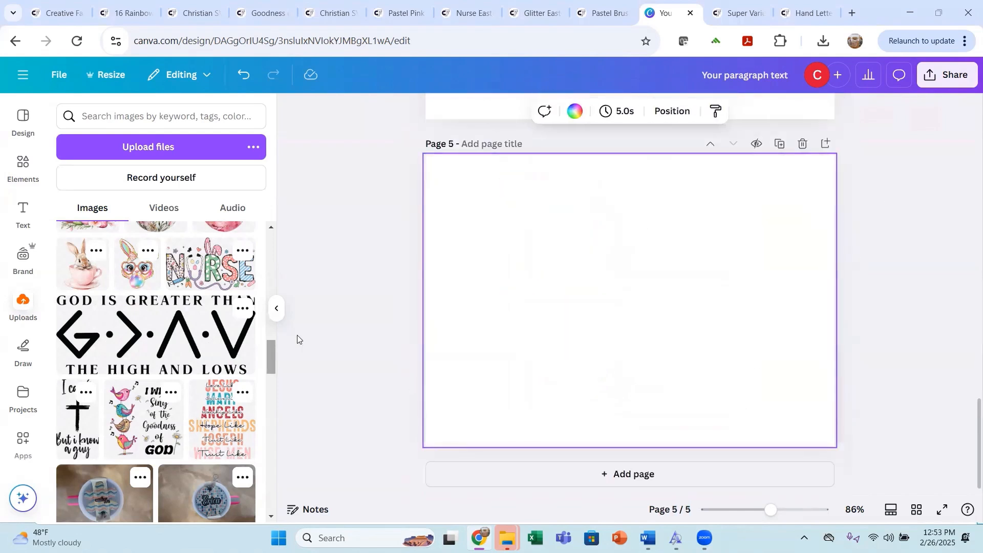
left_click(222, 439)
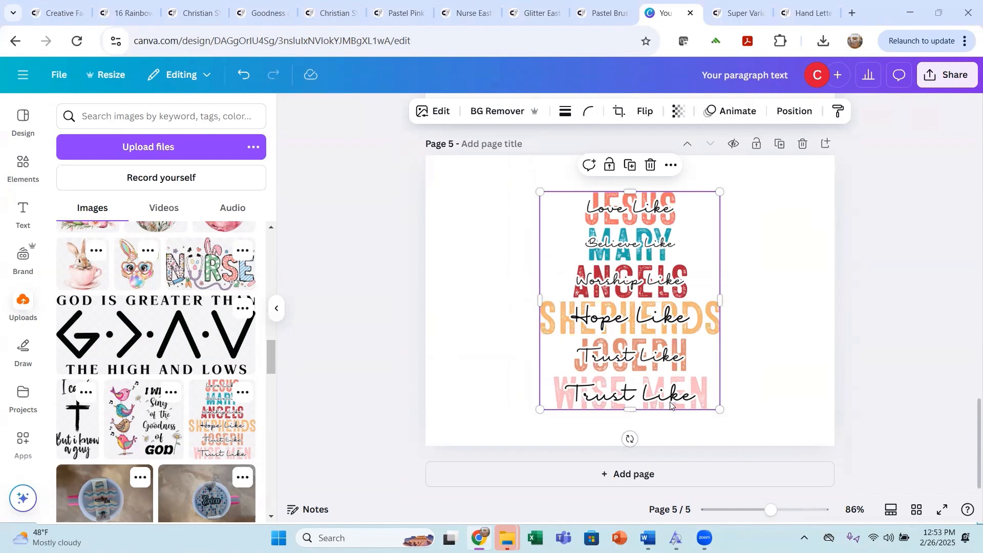
left_click_drag(630, 409, 634, 378)
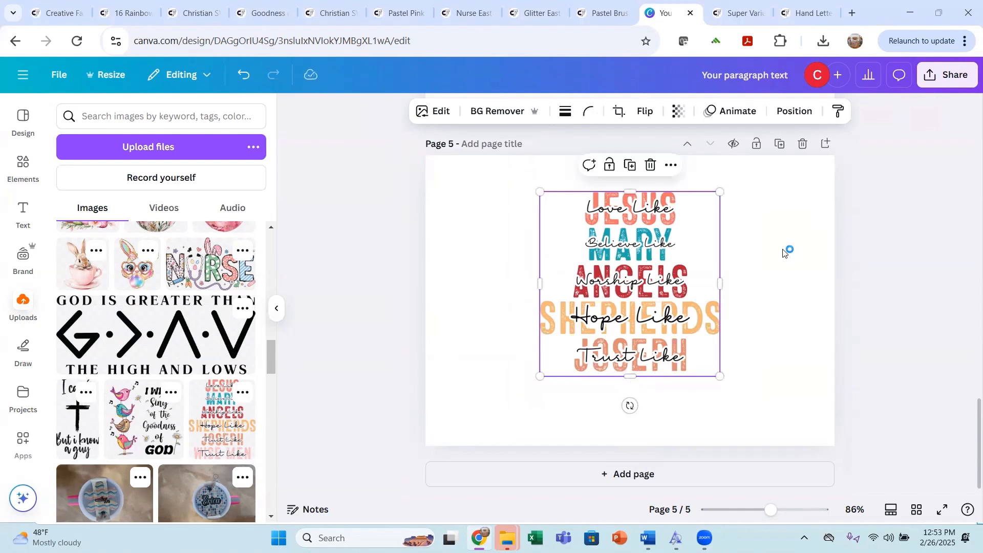
Step: Reposition and enlarge the artwork on page 5, and crop off the JOSEPH line so that it ends at SHEPHERDS
left_click(786, 251)
left_click(647, 306)
left_click_drag(647, 306, 627, 346)
left_click_drag(699, 231, 743, 189)
left_click_drag(630, 339, 639, 336)
left_click_drag(639, 414, 637, 366)
Step: Place a second copy of the "Love Like JESUS" artwork on page 5 and crop it to only the WISE MEN line
left_click(217, 438)
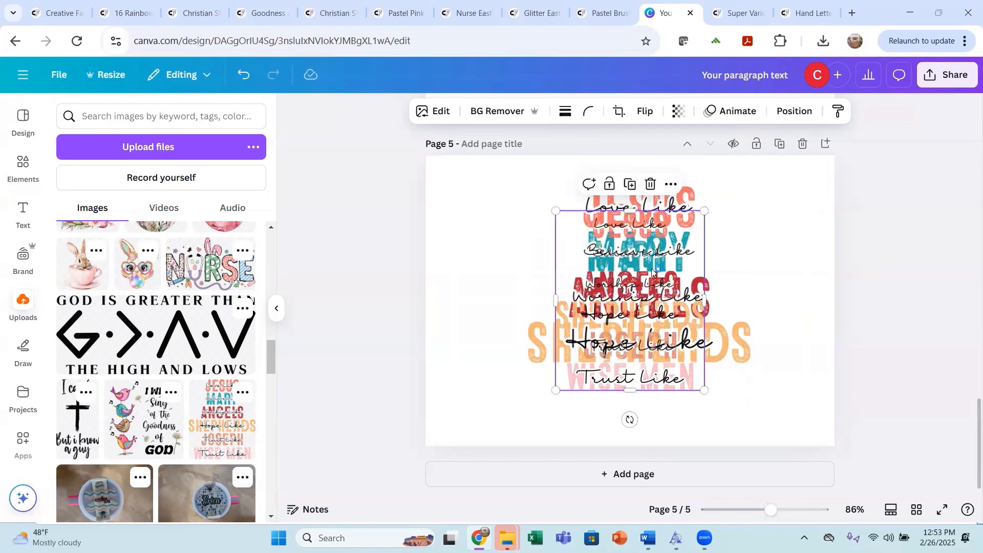
left_click_drag(629, 210, 605, 397)
left_click(689, 401)
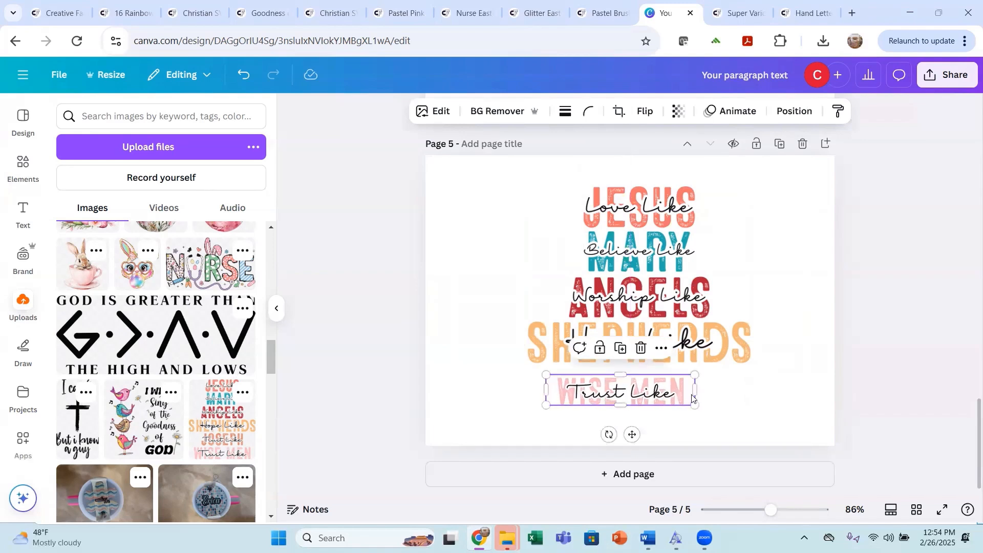
Step: Enlarge the WISE MEN line to nearly the width of SHEPHERDS and center it directly beneath that line
left_click_drag(694, 405, 783, 446)
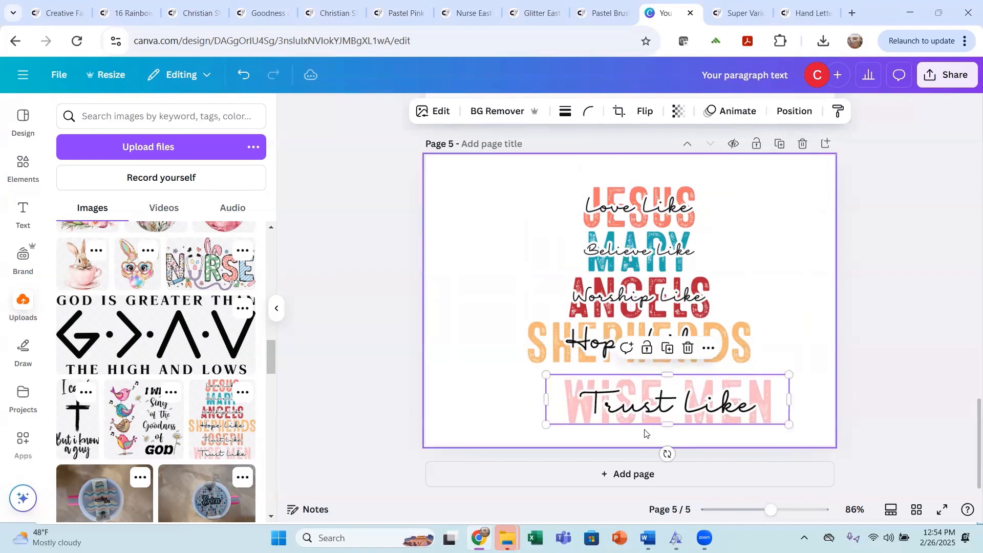
left_click_drag(627, 383, 595, 377)
left_click(773, 273)
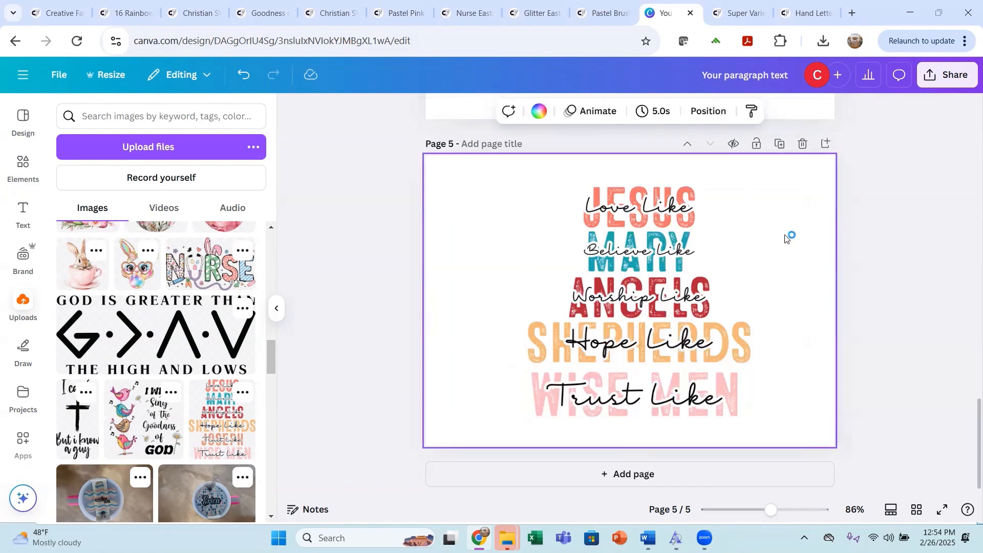
left_click(651, 408)
left_click_drag(640, 417, 642, 418)
left_click(786, 305)
Step: Crop the JESUS line off the main artwork and place a third, enlarged copy cropped to only the JESUS line above MARY
left_click(640, 219)
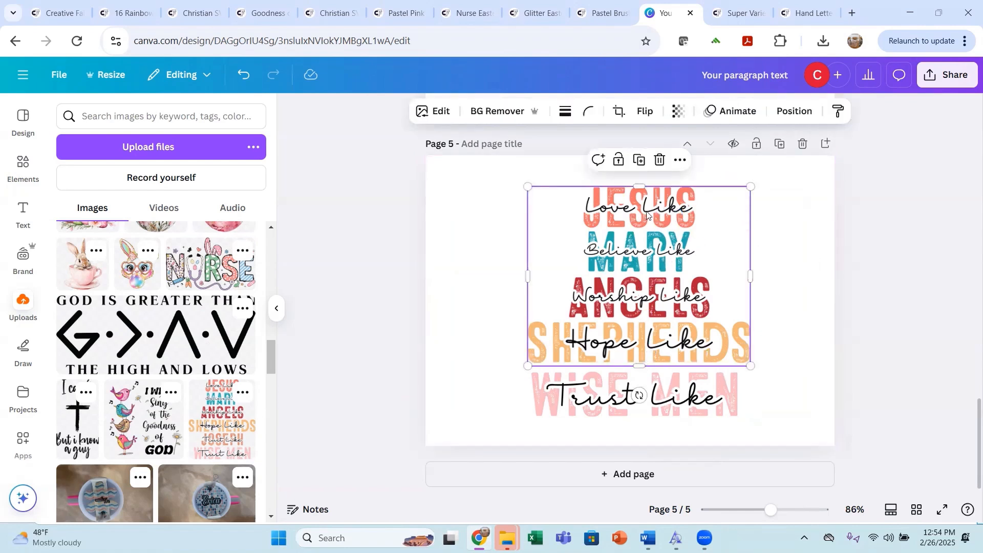
left_click_drag(634, 186, 640, 229)
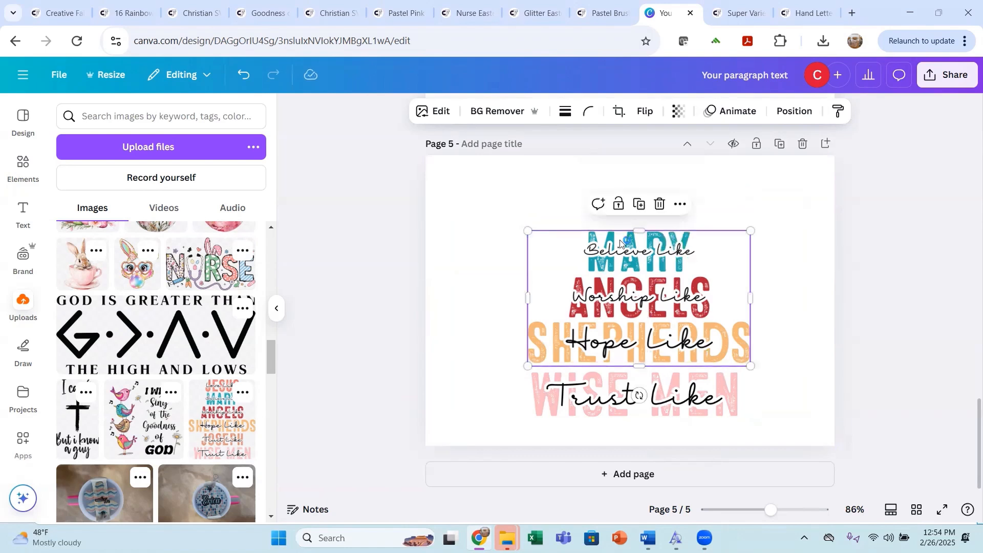
left_click(221, 435)
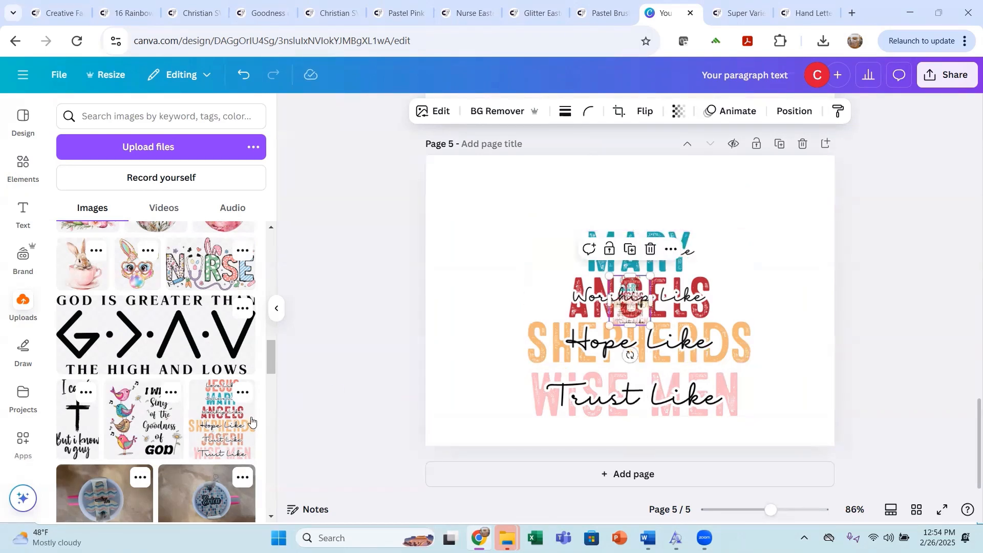
left_click_drag(624, 303, 554, 215)
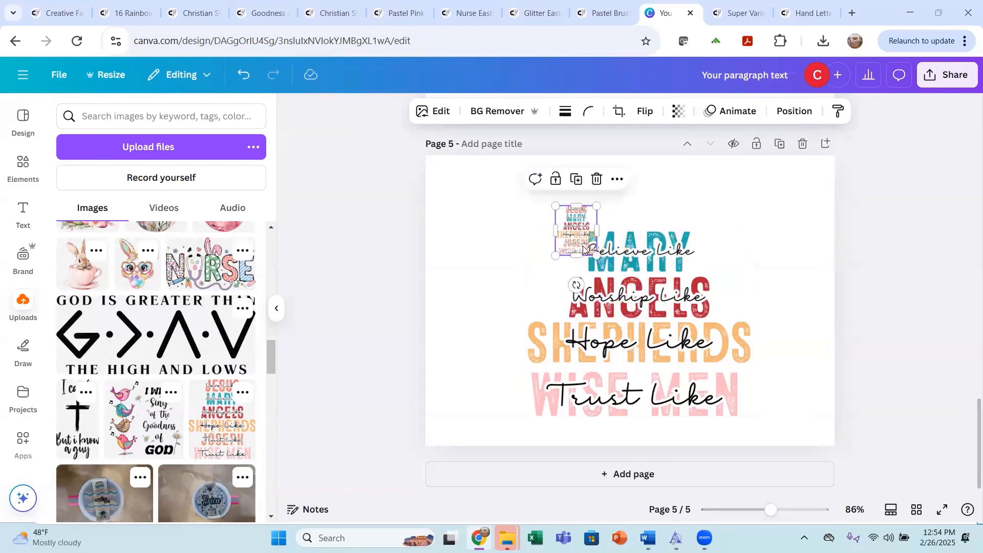
left_click_drag(598, 253, 762, 400)
left_click_drag(643, 425, 612, 204)
Step: Enlarge the separate JESUS line to about the width of ANGELS and center it directly above MARY
left_click(774, 201)
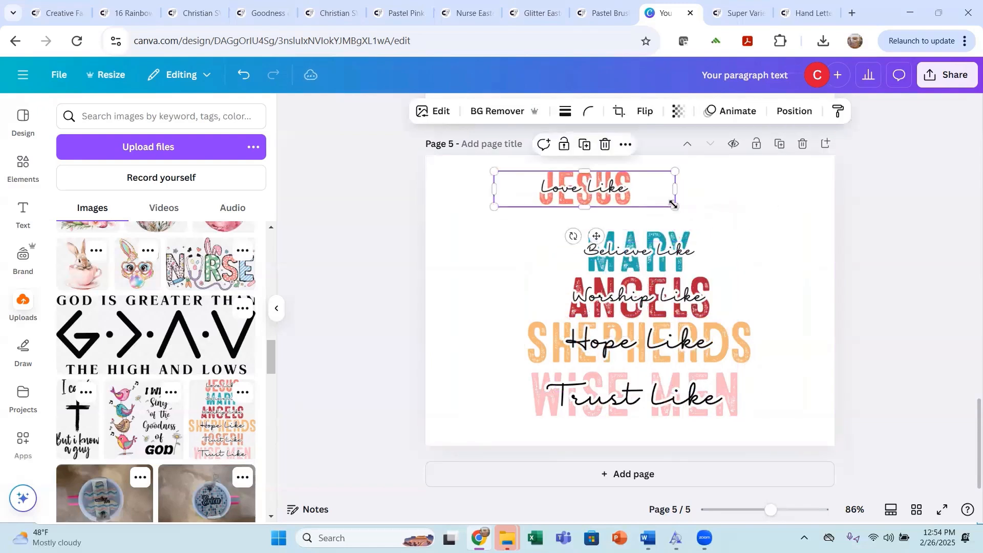
left_click_drag(675, 206, 781, 228)
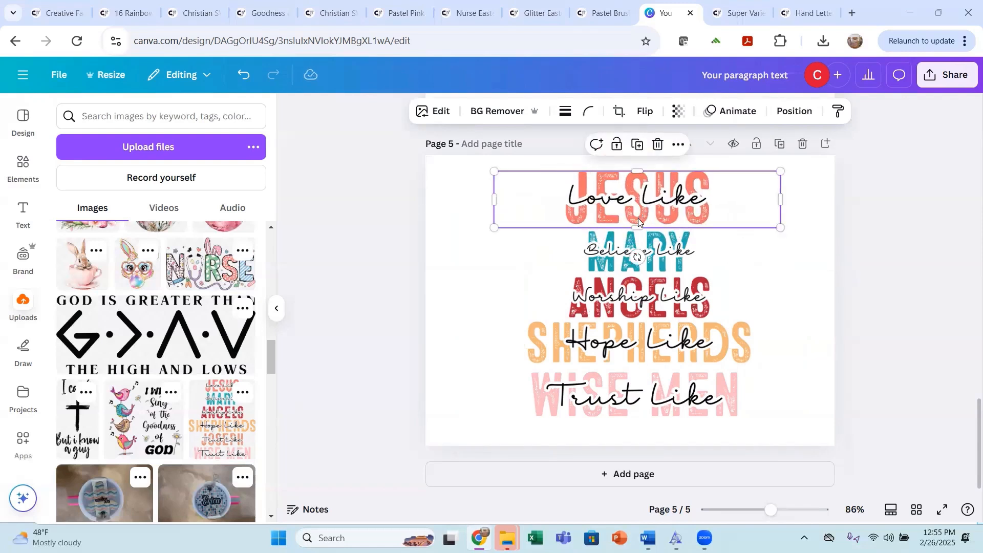
left_click_drag(638, 218, 635, 220)
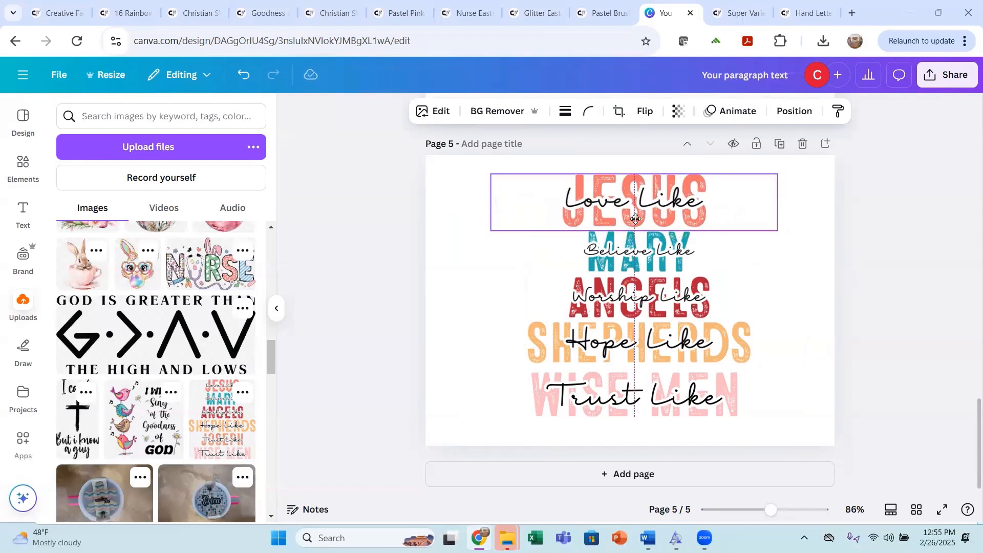
left_click_drag(635, 219, 635, 219)
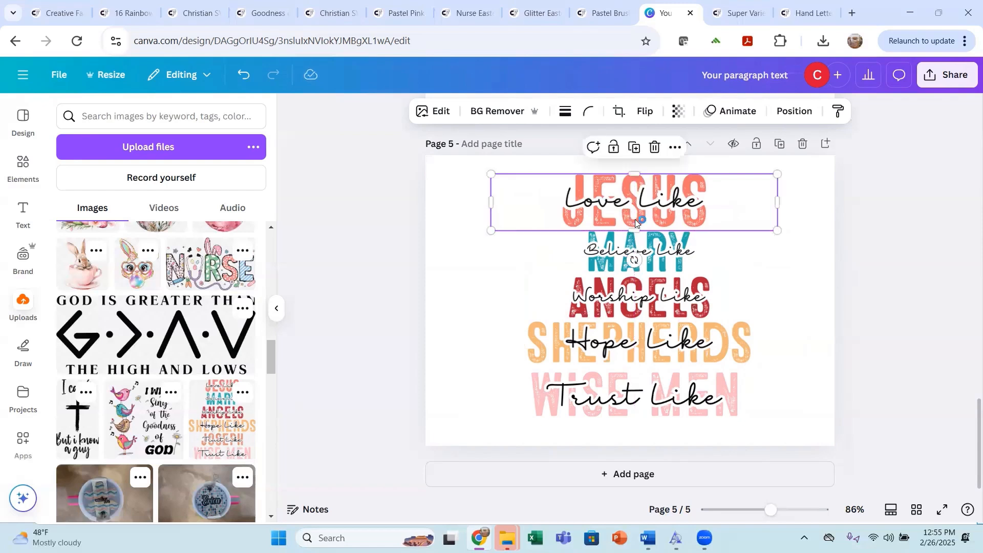
left_click(804, 291)
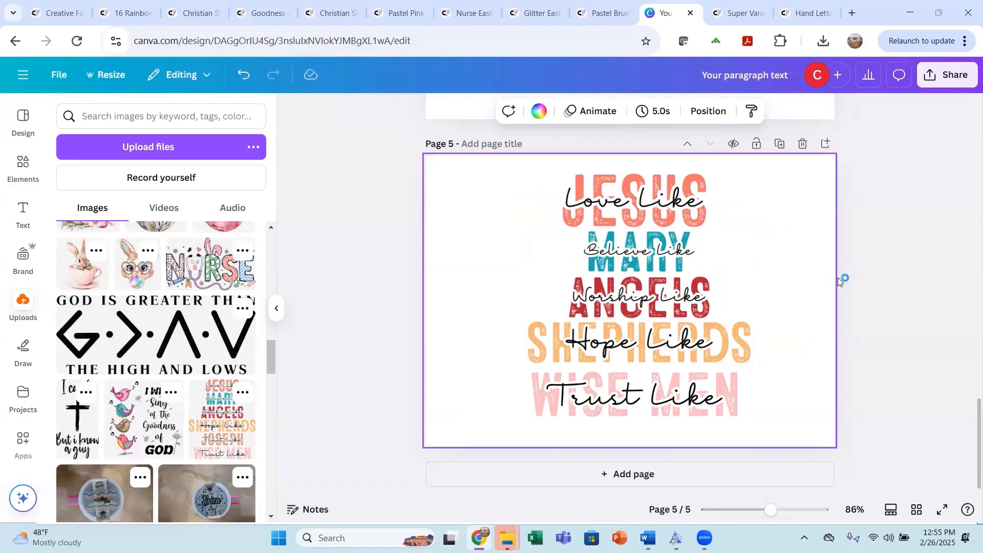
Step: Browse the uploaded patterns and place the multicolored wavy stripe pattern on page 4
scroll(799, 274, "up", 6)
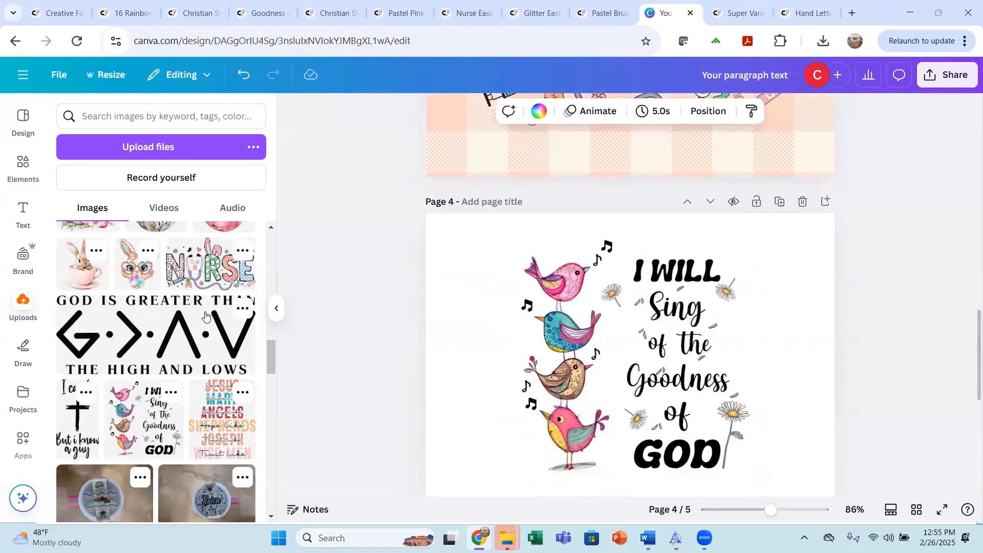
scroll(184, 317, "down", 4)
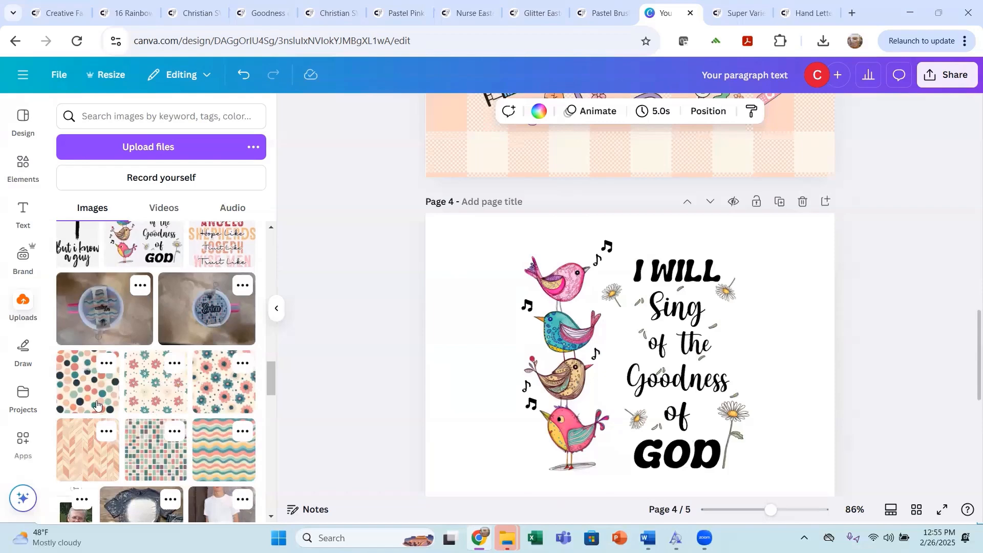
scroll(186, 362, "down", 4)
scroll(174, 366, "up", 5)
scroll(154, 369, "down", 2)
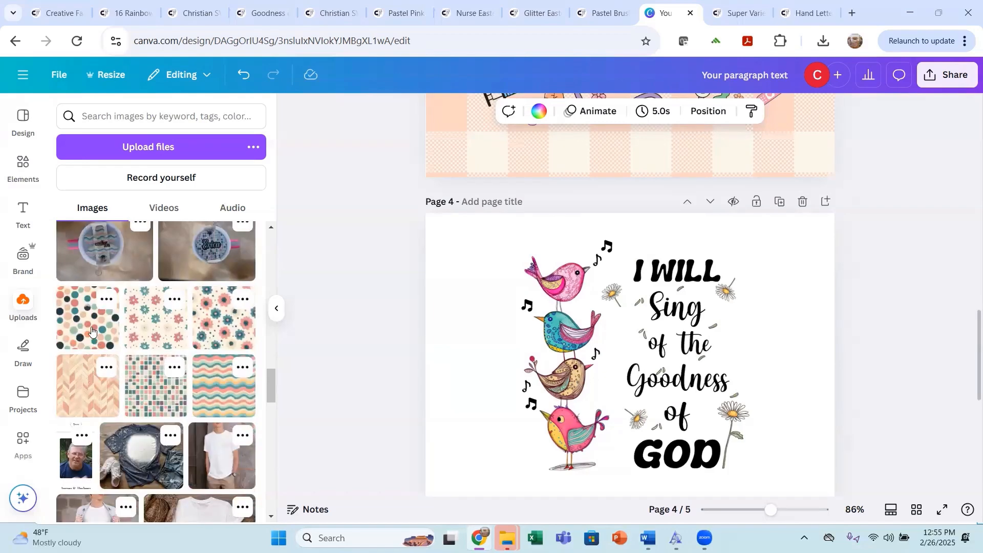
left_click(225, 402)
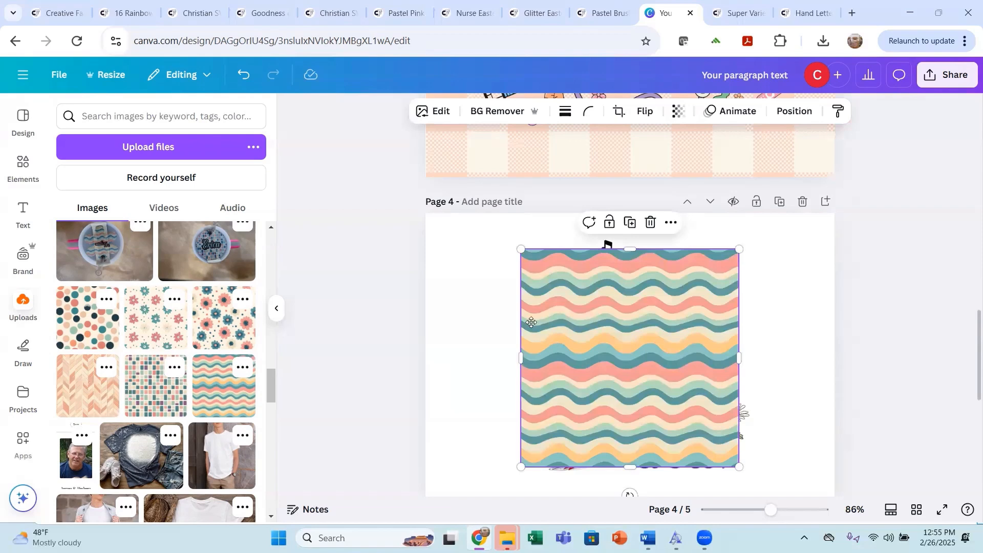
Step: Stretch the wavy pattern to cover all of page 4 and send it to the back behind the birds artwork
left_click_drag(531, 321, 436, 285)
scroll(652, 266, "down", 1)
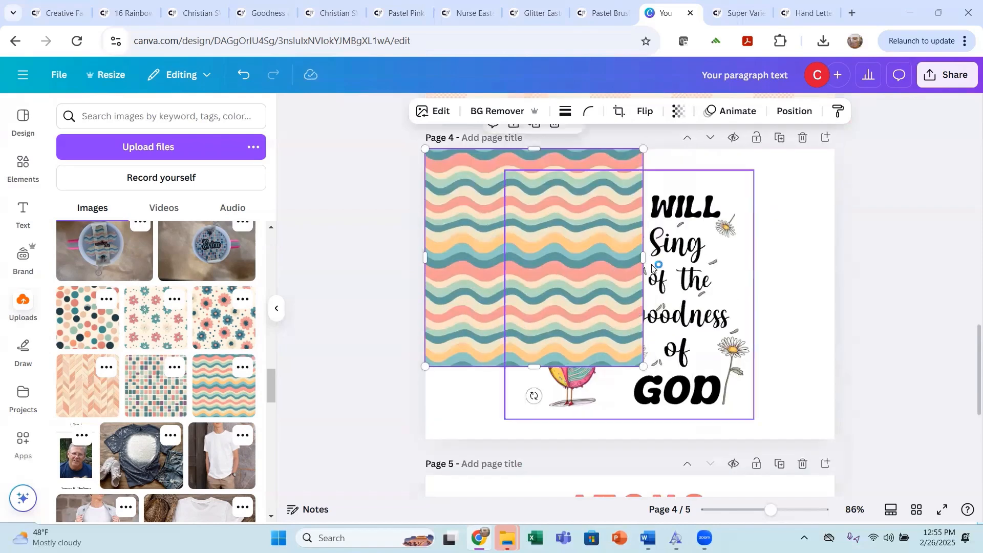
left_click_drag(644, 256, 841, 258)
left_click_drag(631, 367, 633, 430)
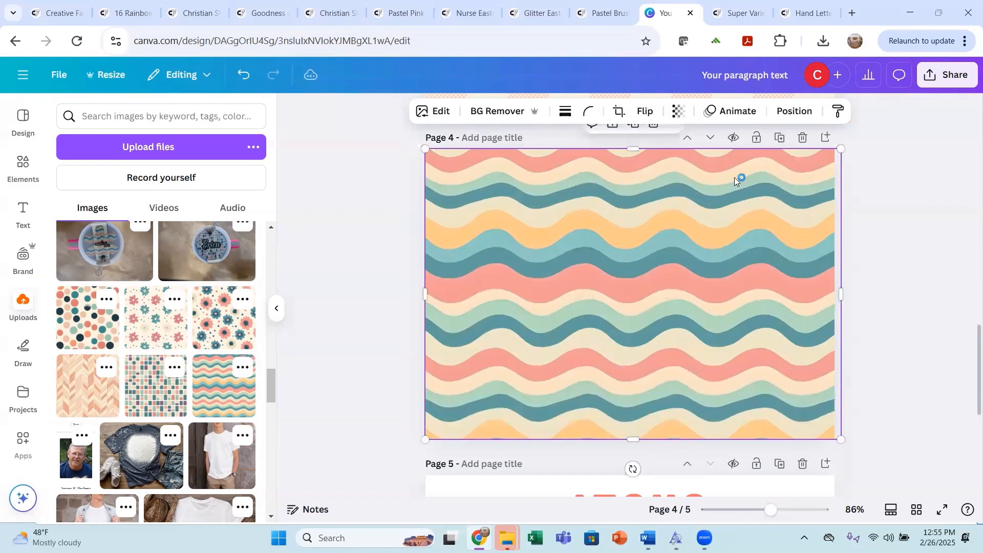
left_click(794, 110)
left_click(209, 210)
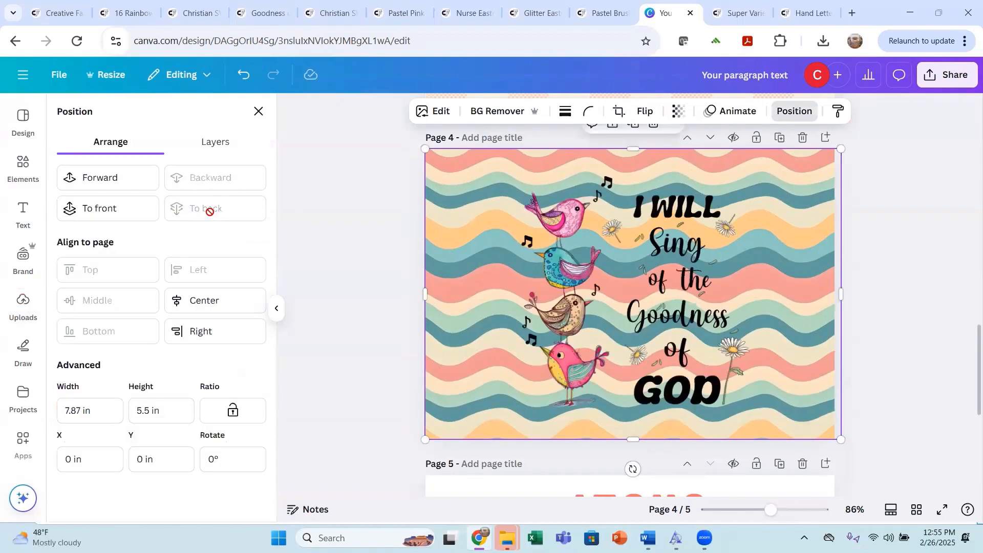
Step: Try the Capri and Arctic filters on page 4's wavy background and replace them with a warmer filter that has light green waves
left_click(446, 113)
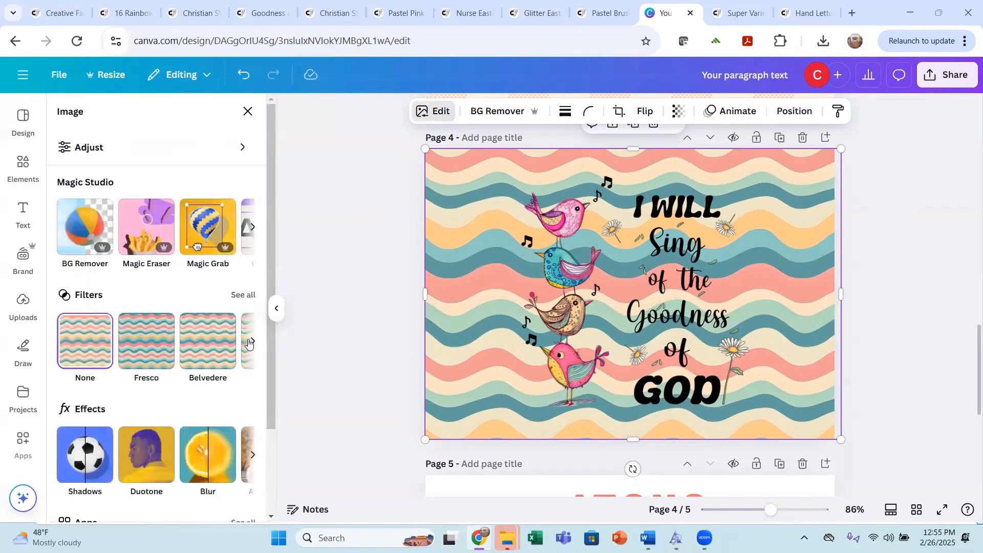
left_click(251, 343)
left_click(251, 343)
left_click(251, 343)
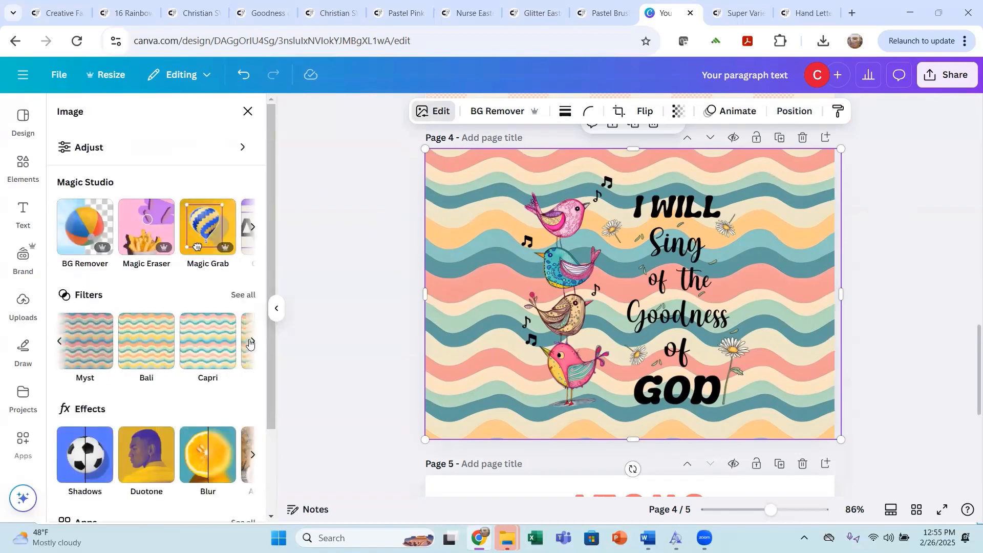
left_click(214, 346)
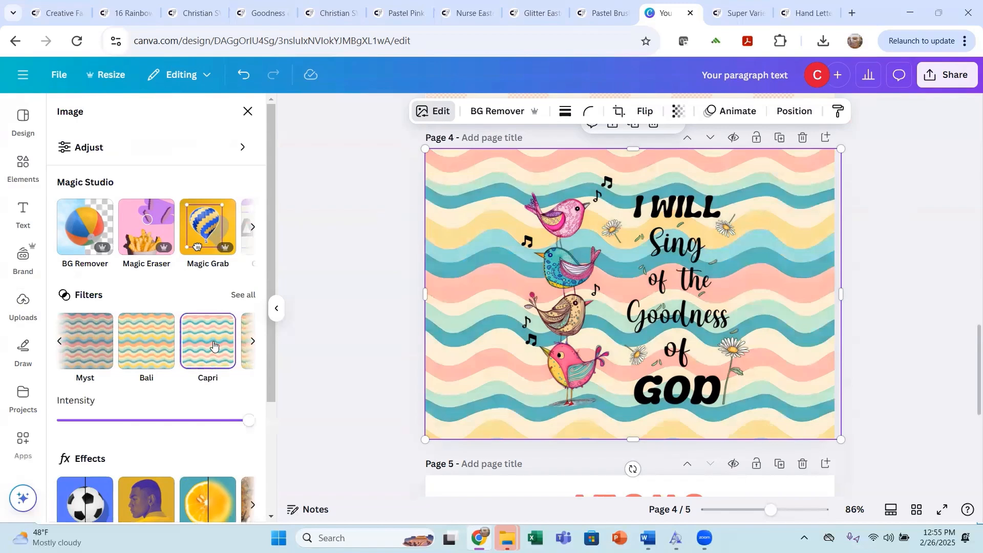
left_click(250, 342)
left_click(250, 343)
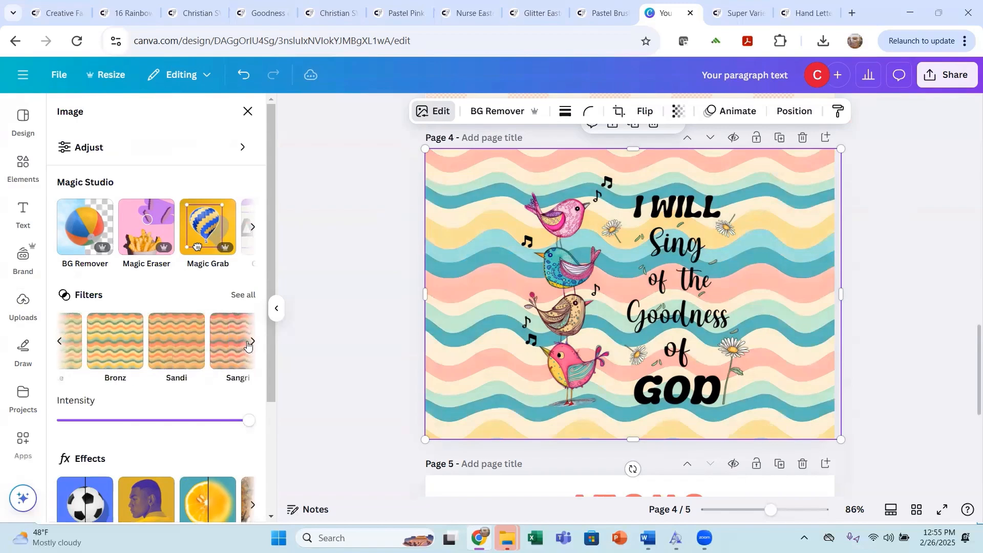
left_click(250, 341)
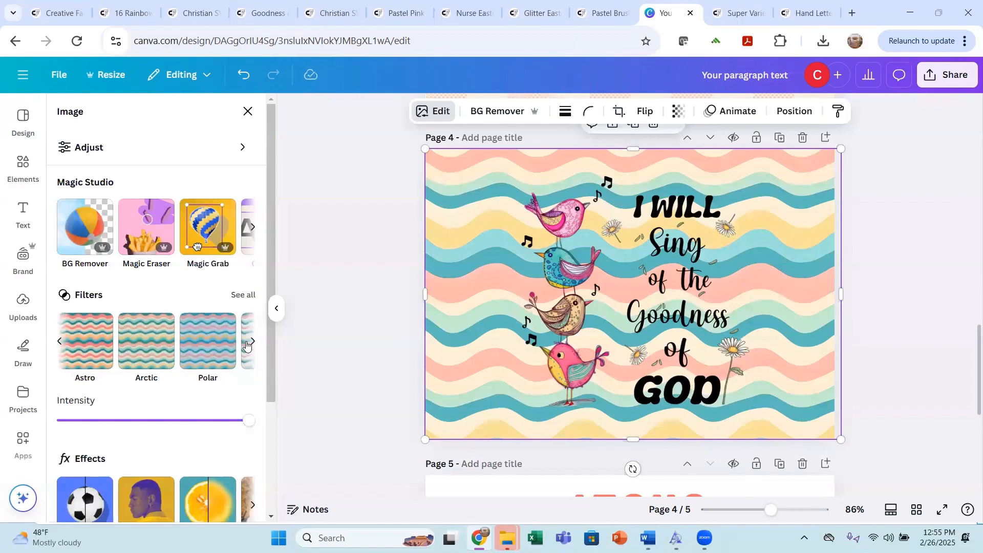
left_click(140, 365)
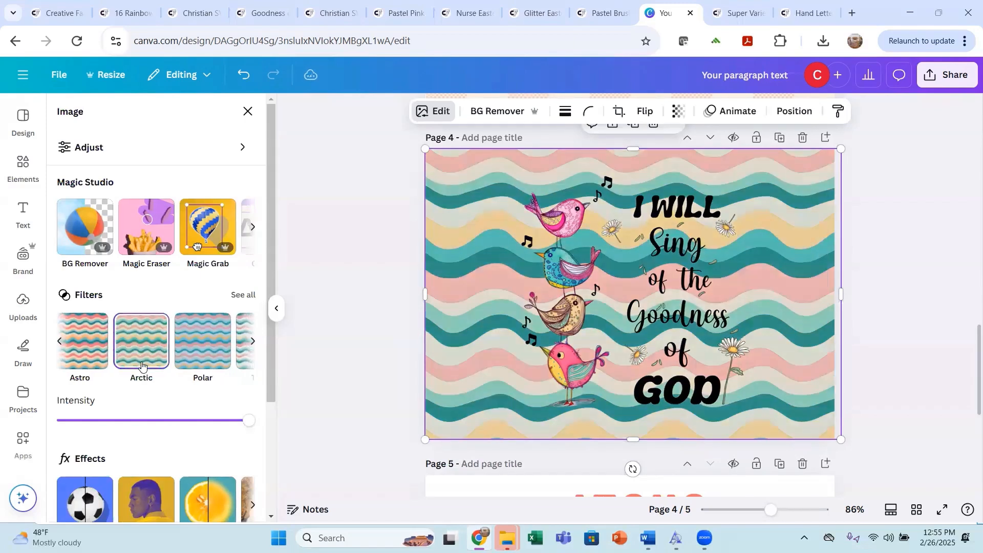
left_click(255, 342)
left_click(202, 351)
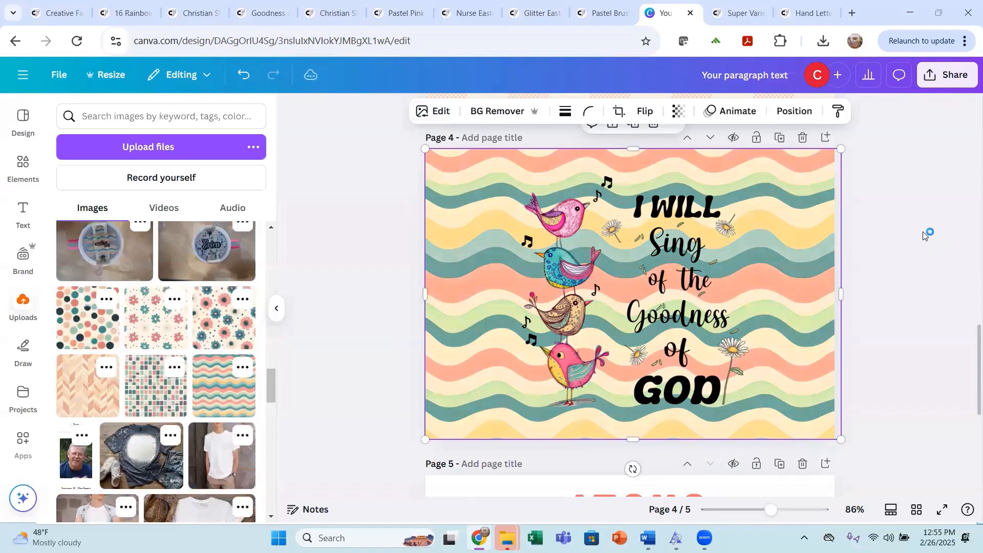
Step: Review the finished designs on pages 1 through 5
scroll(922, 235, "up", 5)
scroll(911, 207, "up", 10)
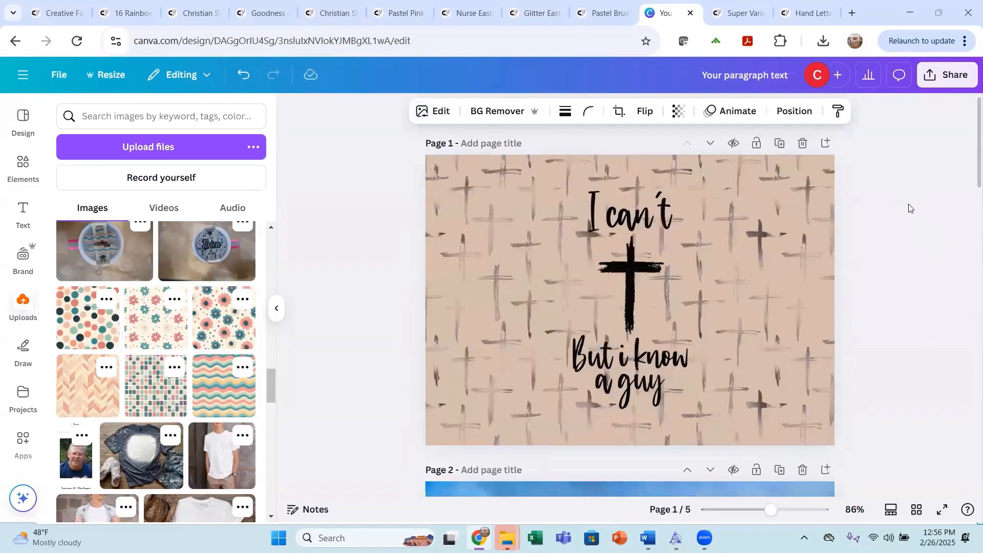
scroll(910, 206, "down", 10)
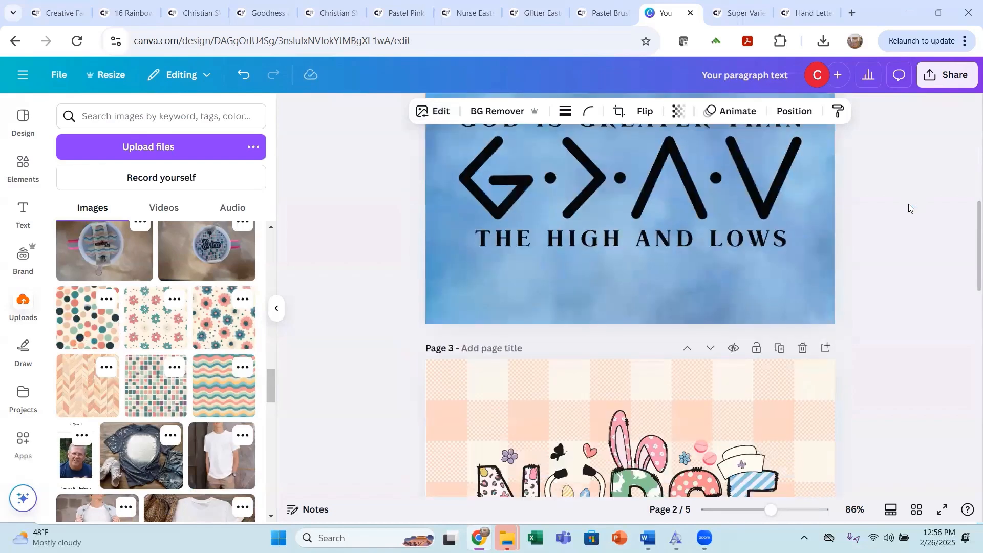
scroll(908, 208, "down", 5)
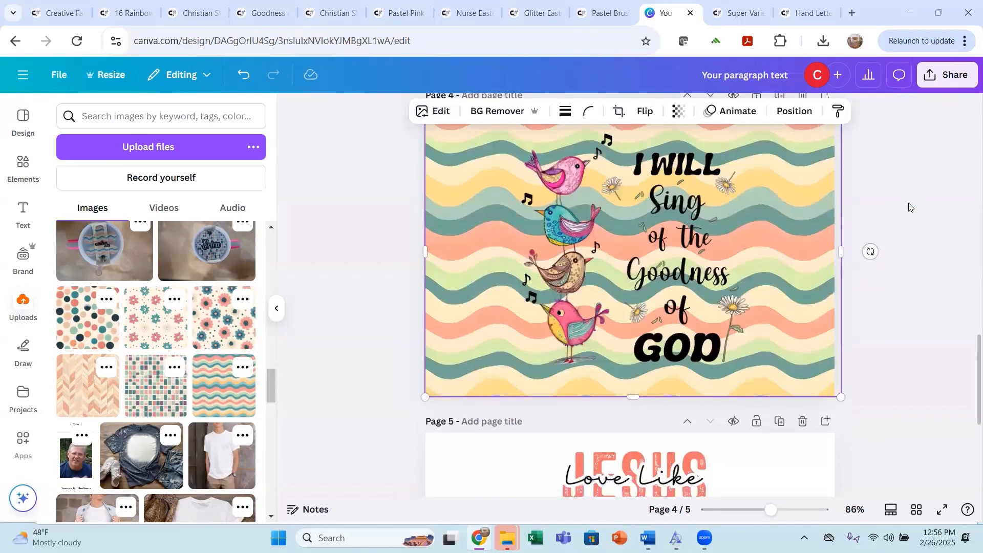
scroll(909, 206, "down", 4)
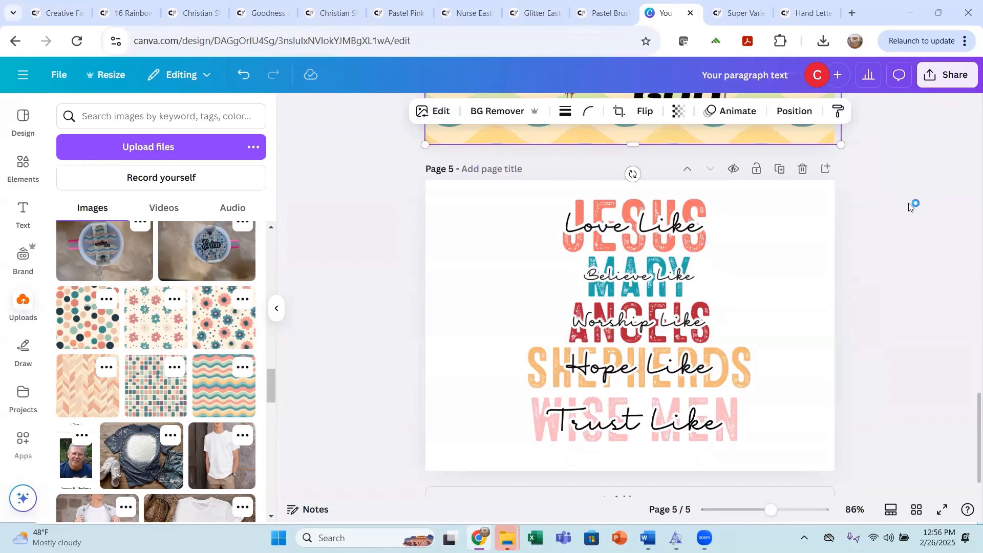
scroll(909, 206, "down", 1)
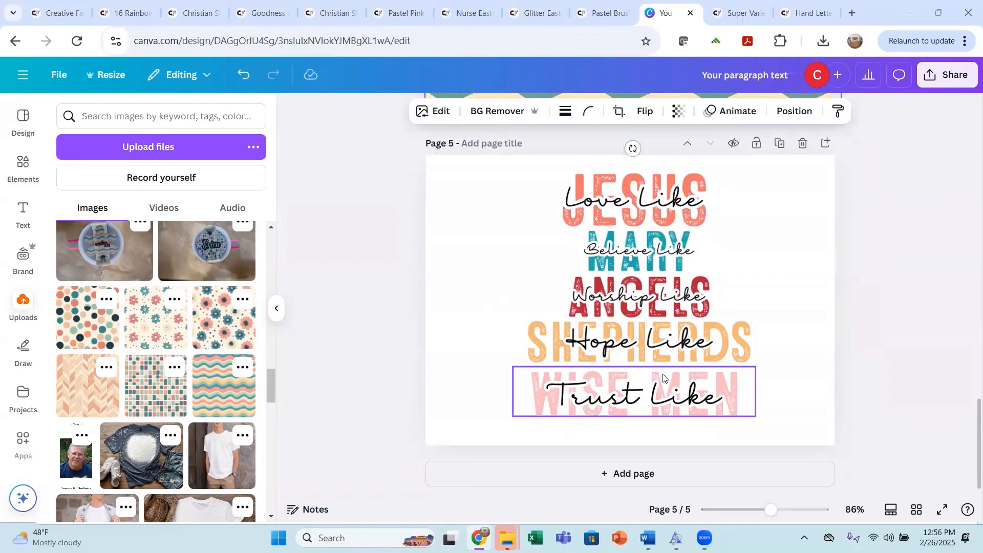
Step: Apply the Nordic filter to the "Trust Like Wise Men" line on page 5
left_click(646, 393)
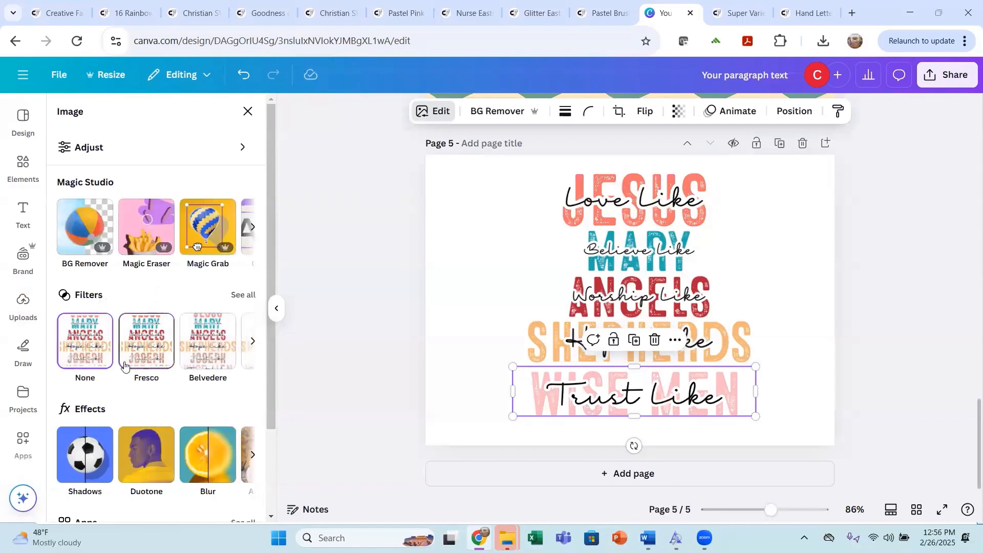
left_click(252, 343)
left_click(252, 343)
left_click(253, 343)
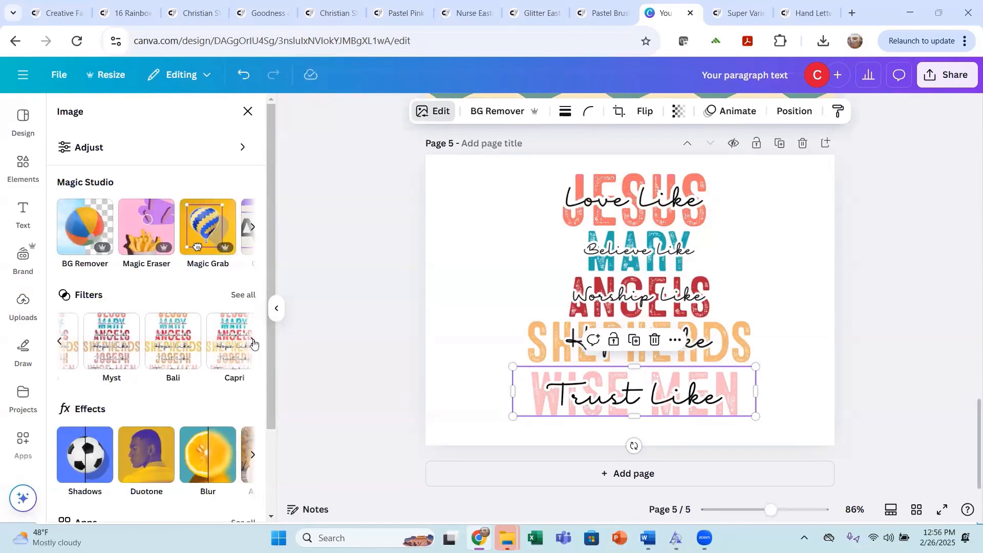
left_click(253, 343)
left_click(253, 343)
left_click(253, 343)
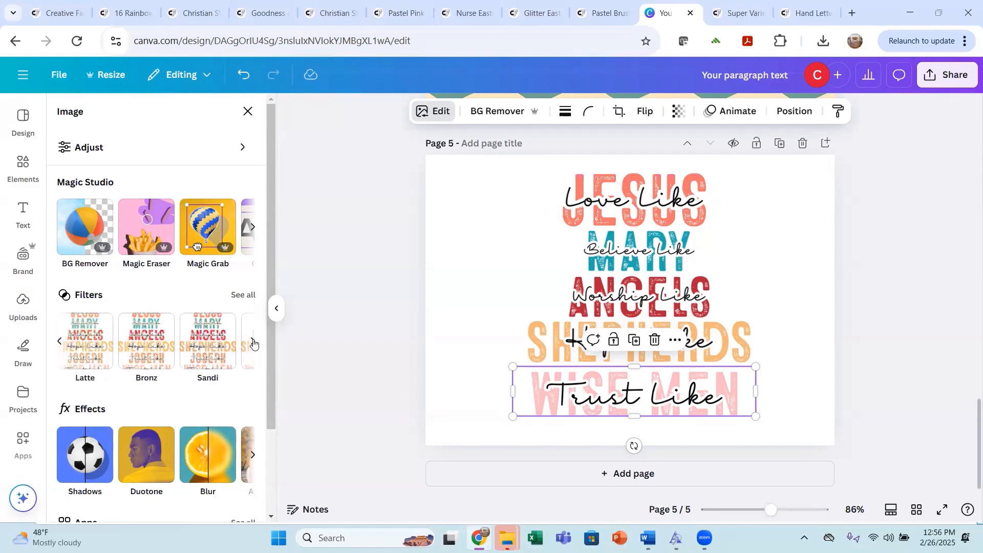
left_click(252, 343)
left_click(215, 359)
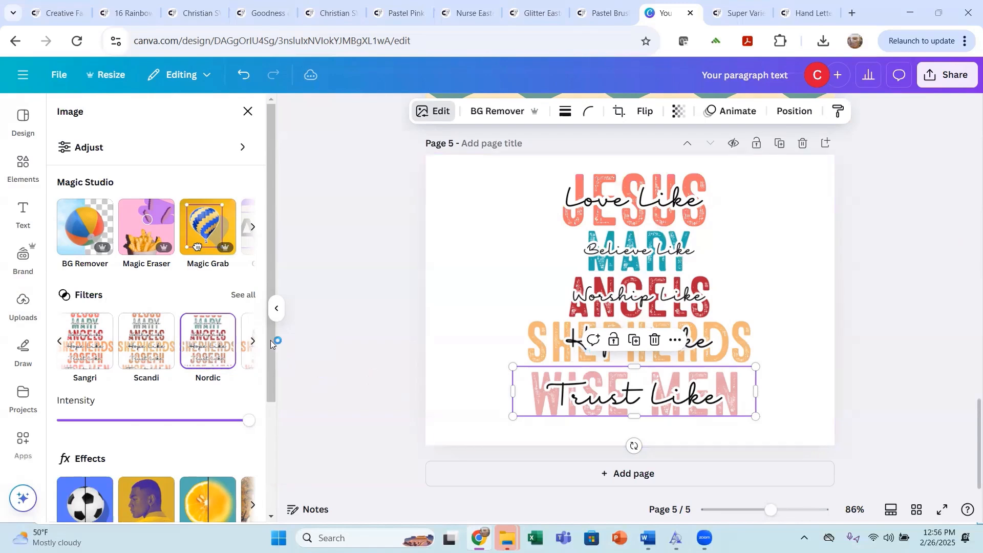
Step: Browse the remaining filter previews for the "Trust Like Wise Men" line
left_click(251, 342)
left_click(250, 342)
left_click(250, 342)
left_click(250, 342)
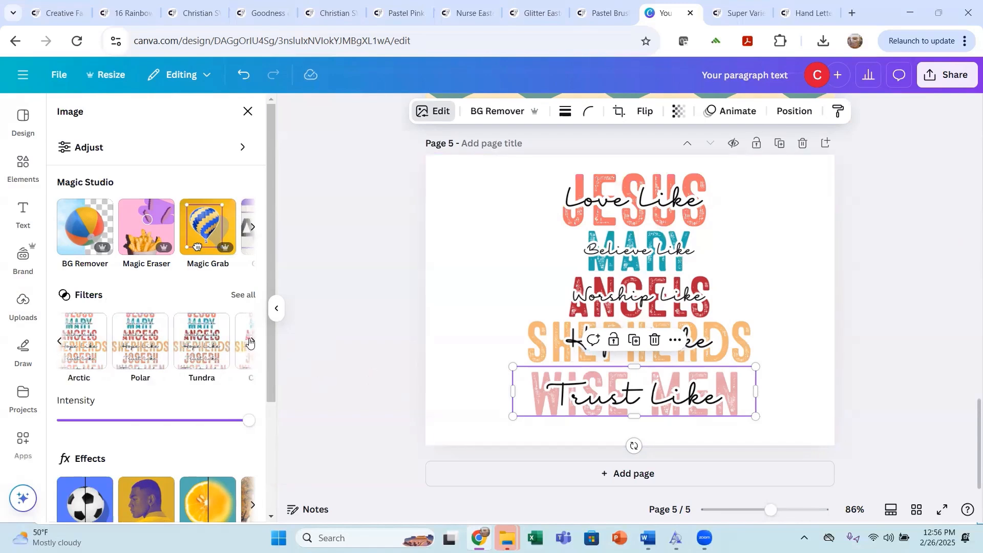
left_click(250, 342)
left_click(250, 342)
left_click(250, 342)
left_click(251, 342)
left_click(250, 341)
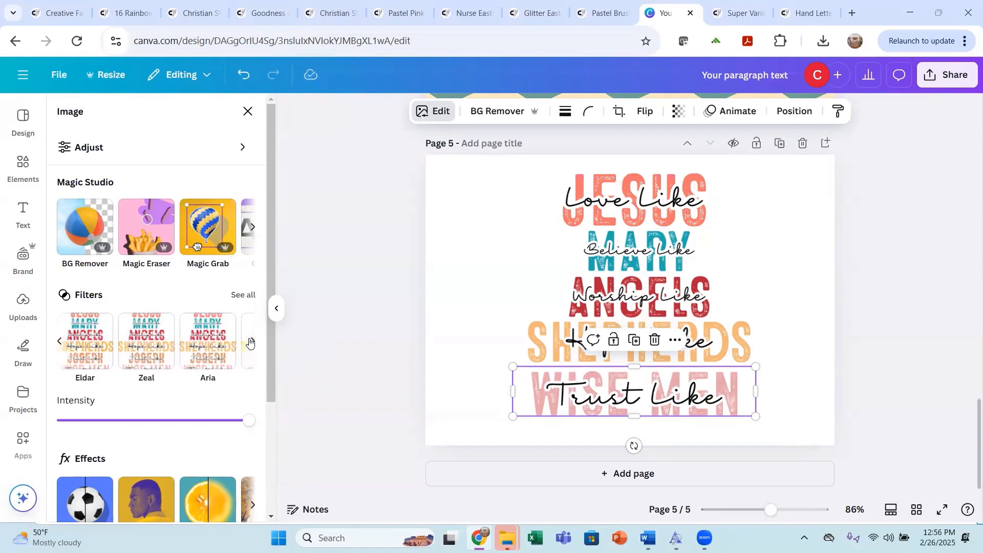
left_click(250, 342)
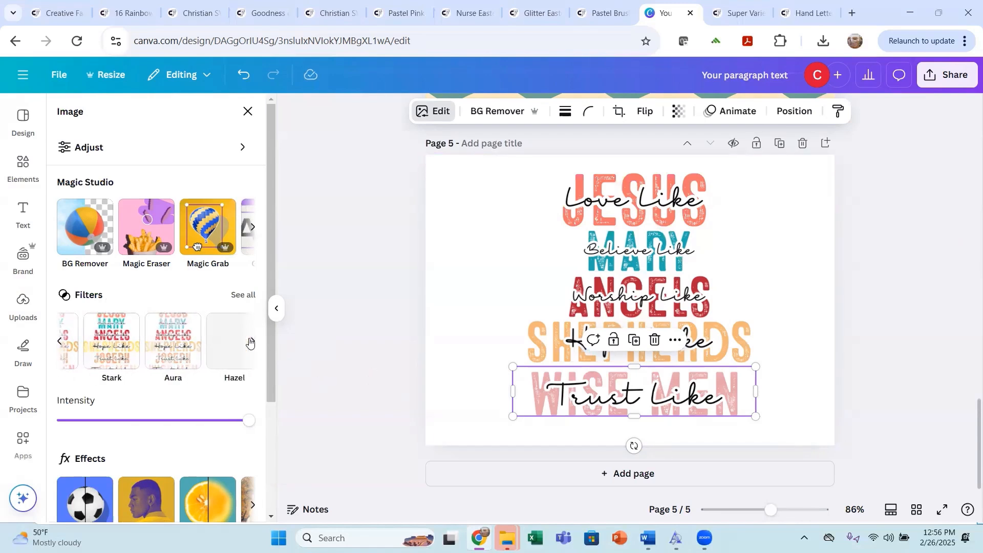
Step: Examine the color edit adjustments available for the orange tone of the "Trust Like Wise Men" line
left_click(143, 153)
scroll(138, 353, "down", 10)
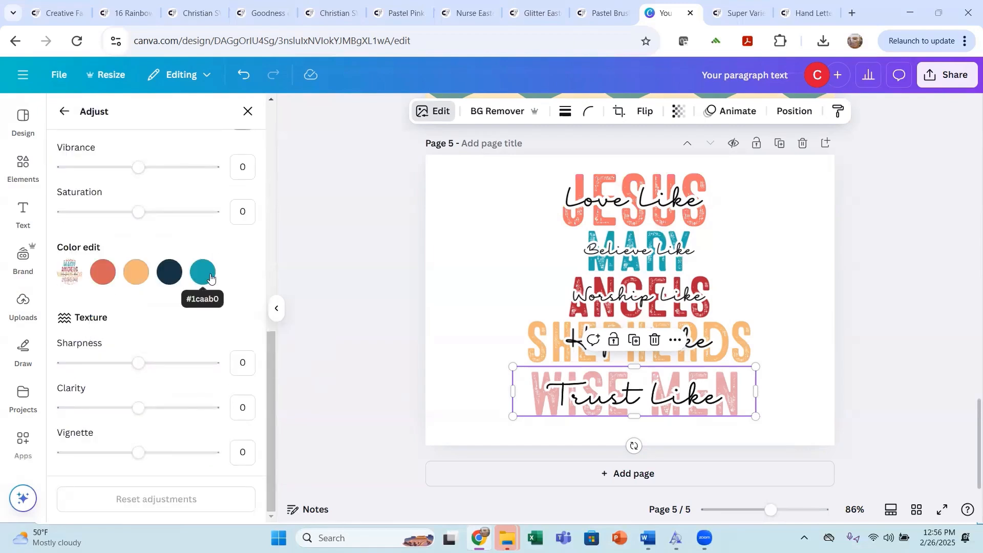
left_click(139, 277)
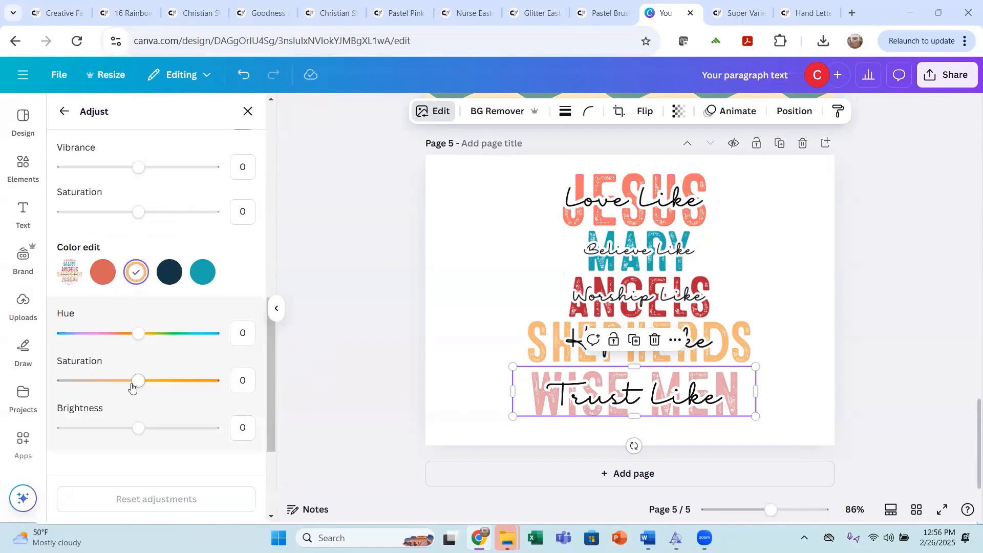
mouse_move(139, 381)
left_mouse_down()
mouse_move(211, 381)
mouse_move(125, 380)
mouse_move(139, 381)
left_mouse_up()
scroll(188, 291, "up", 2)
scroll(187, 290, "up", 9)
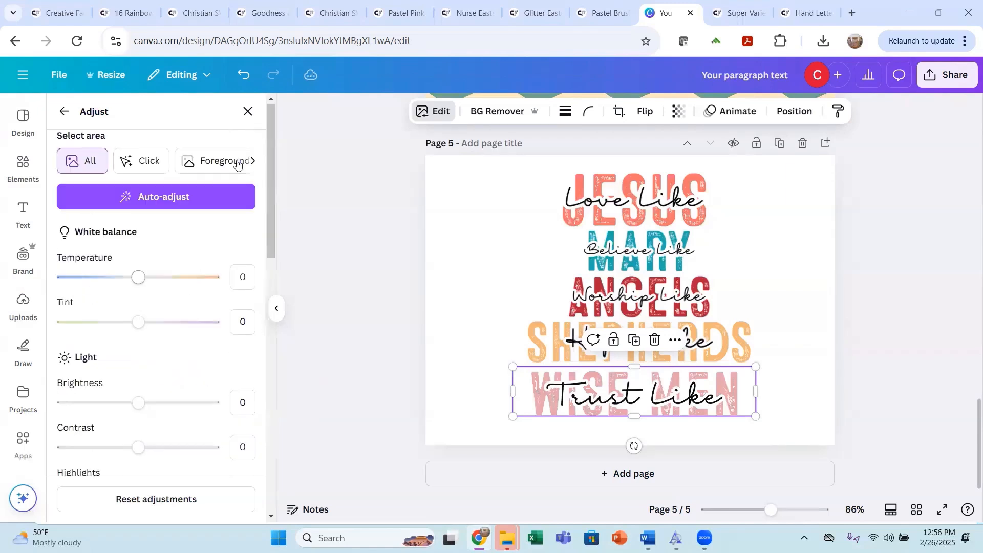
left_click(248, 112)
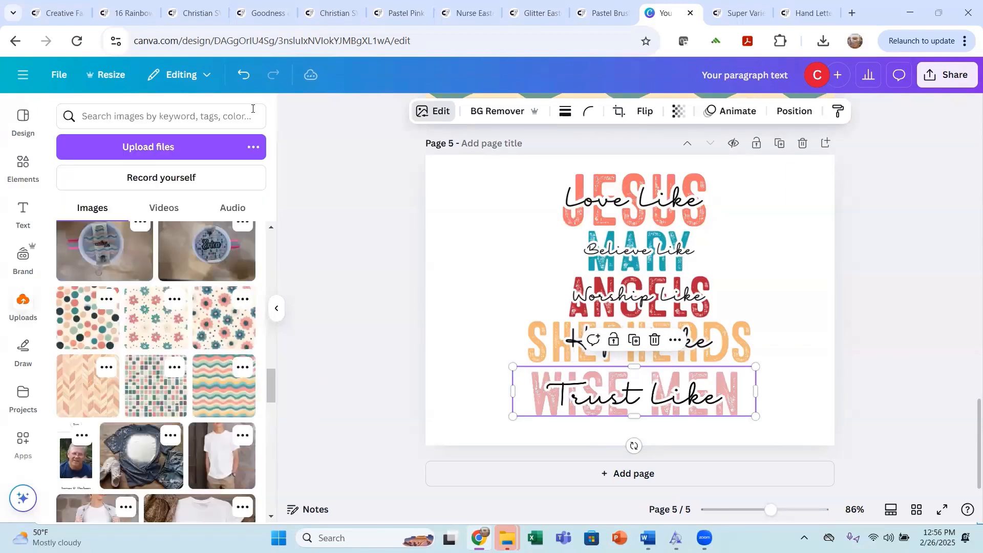
Step: Try the Noir filter on the "Trust Like Wise Men" line, undo it, and deselect the graphic
left_click(423, 112)
left_click(250, 344)
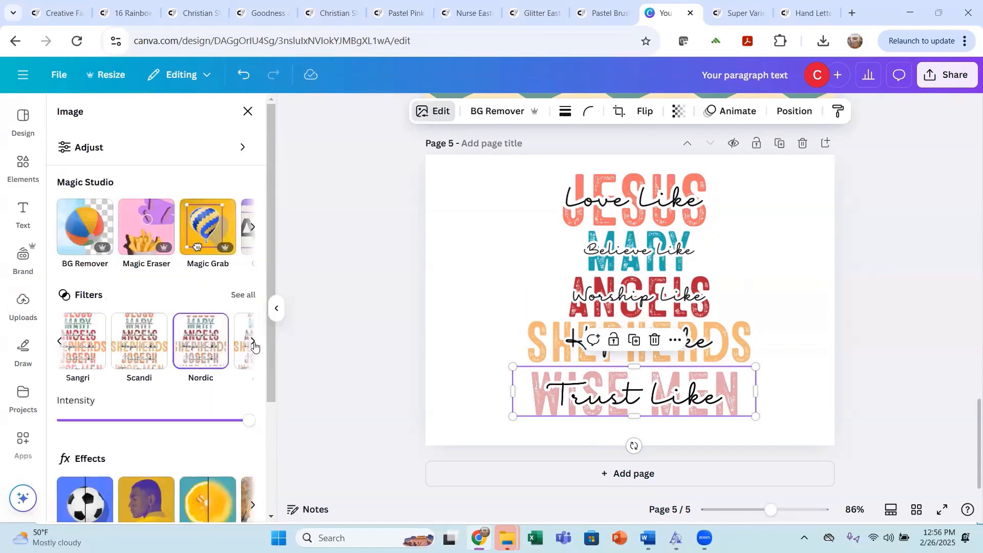
left_click(252, 344)
left_click(253, 344)
left_click(254, 344)
left_click(255, 345)
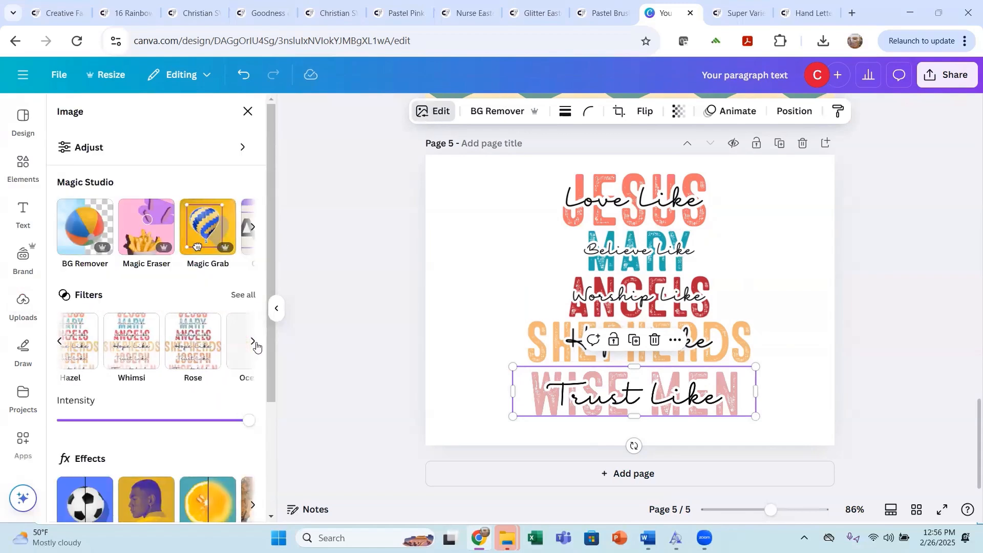
left_click(256, 345)
left_click(256, 344)
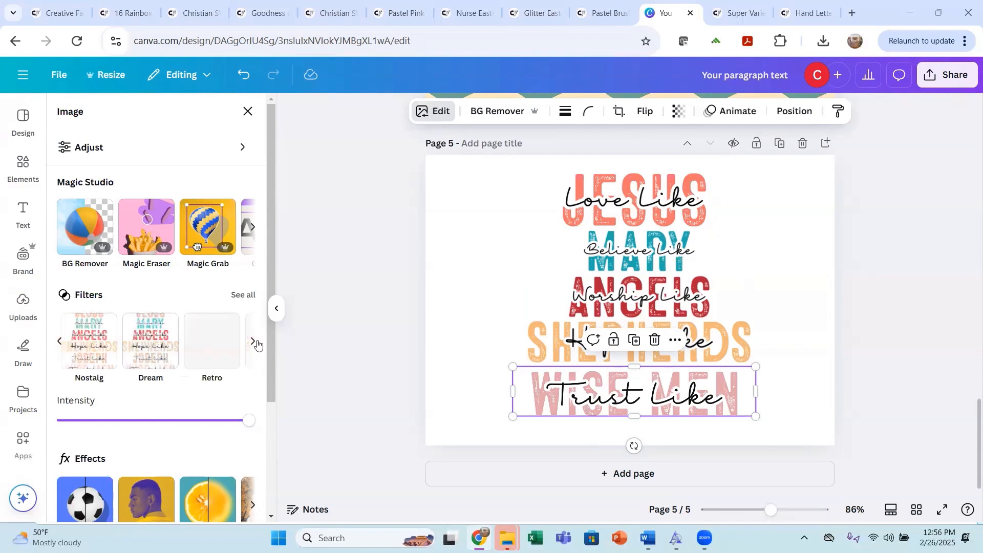
left_click(256, 344)
left_click(256, 344)
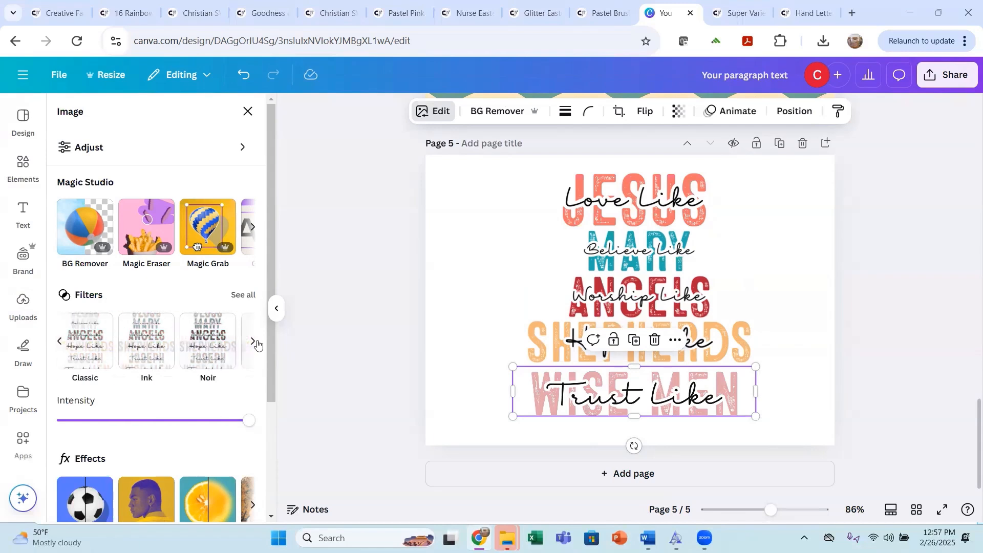
left_click(213, 358)
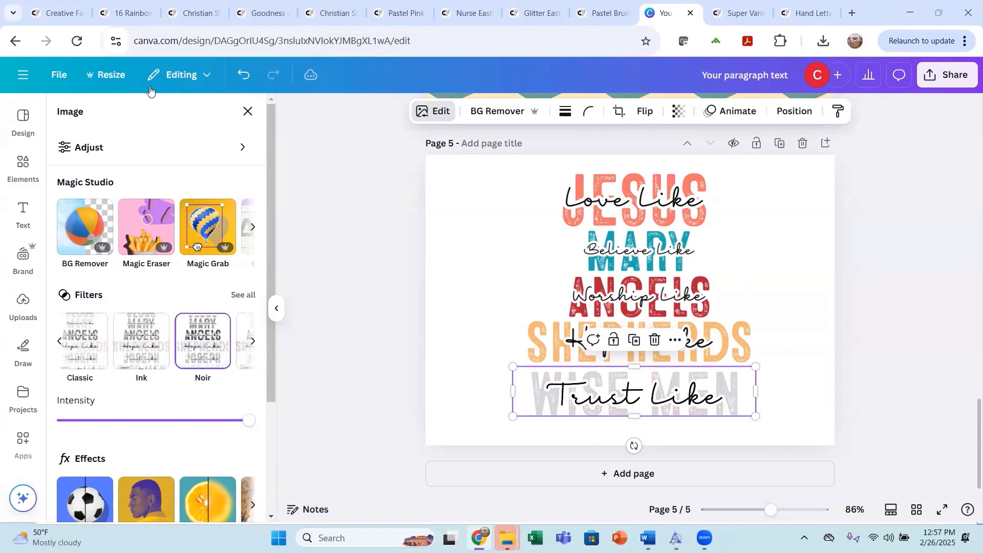
left_click(243, 77)
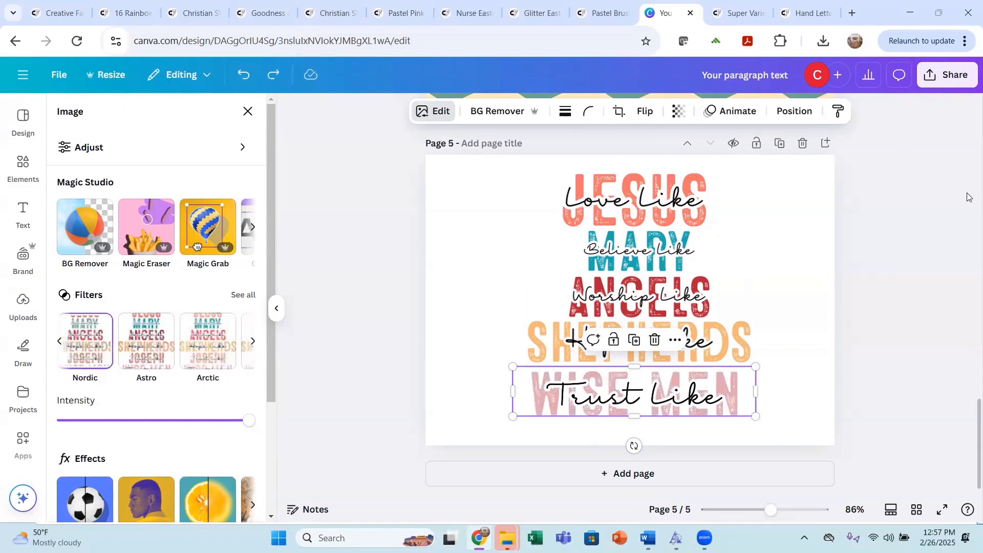
left_click(857, 230)
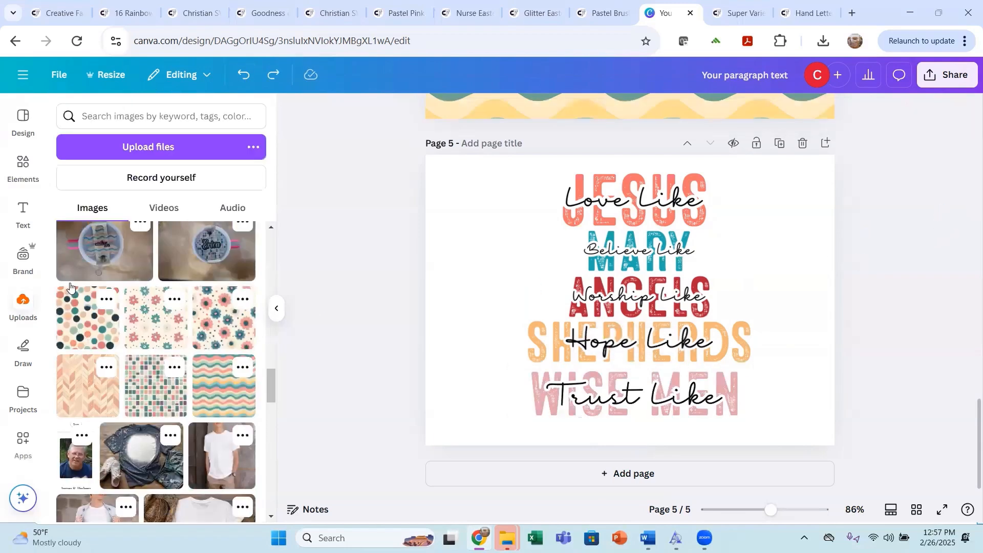
Step: Place the peach watercolor graphic from the pastel background results at page 5's upper-left corner
left_click(28, 170)
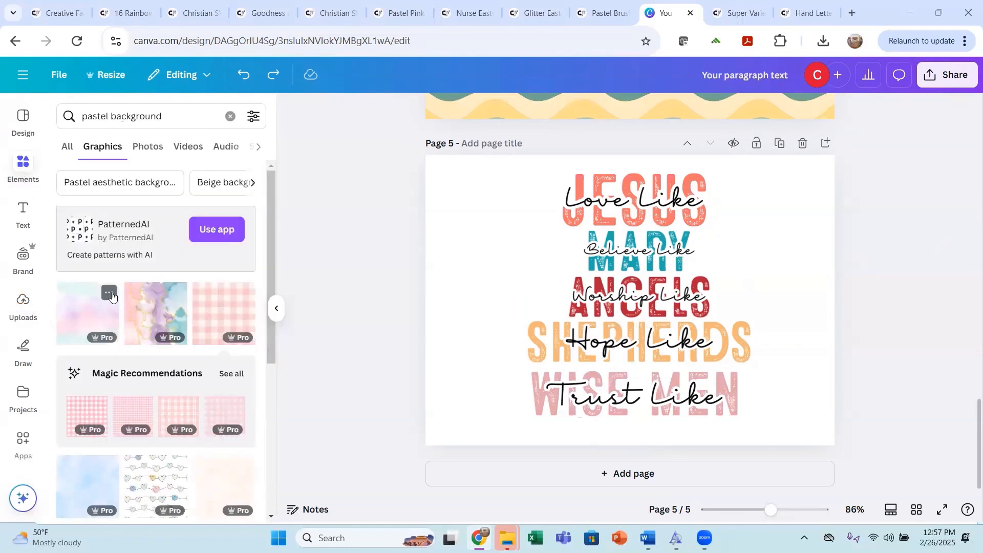
scroll(147, 307, "down", 3)
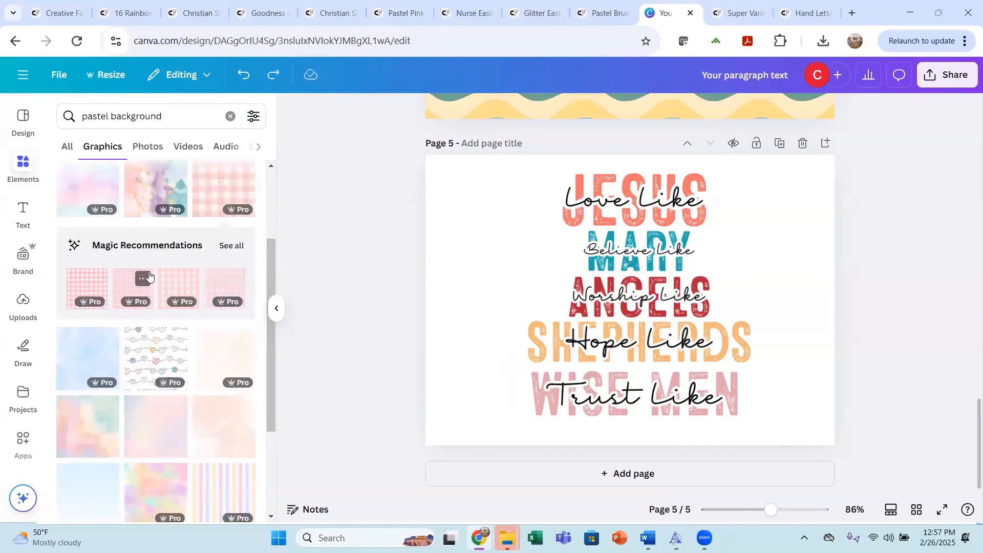
scroll(147, 343, "up", 3)
scroll(146, 344, "down", 4)
scroll(145, 344, "down", 2)
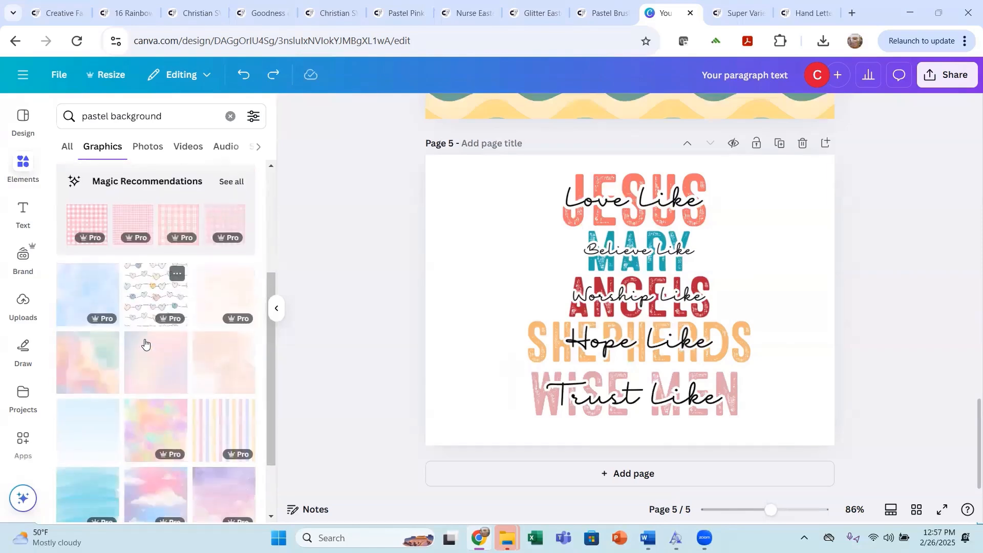
left_click(236, 306)
left_click_drag(601, 284, 532, 261)
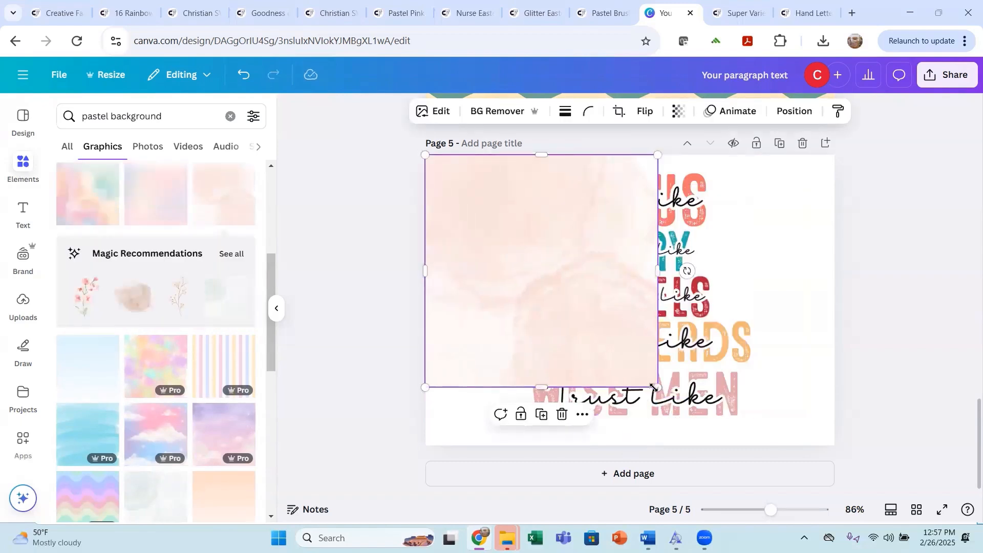
Step: Enlarge the peach watercolor to page 5's full 7.75 in width and send it to the back behind the lettering
left_click_drag(657, 388, 889, 511)
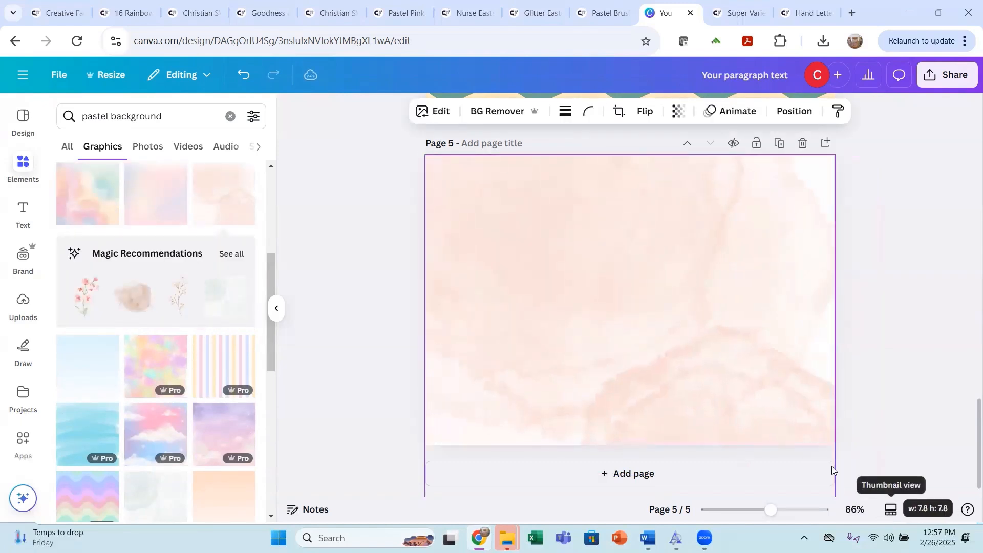
left_click(793, 110)
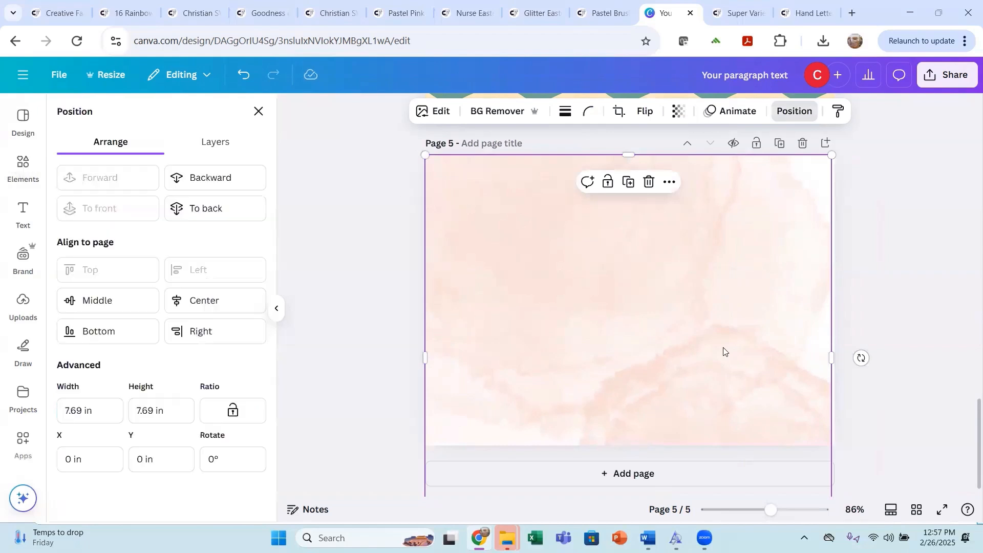
left_click_drag(831, 358, 834, 357)
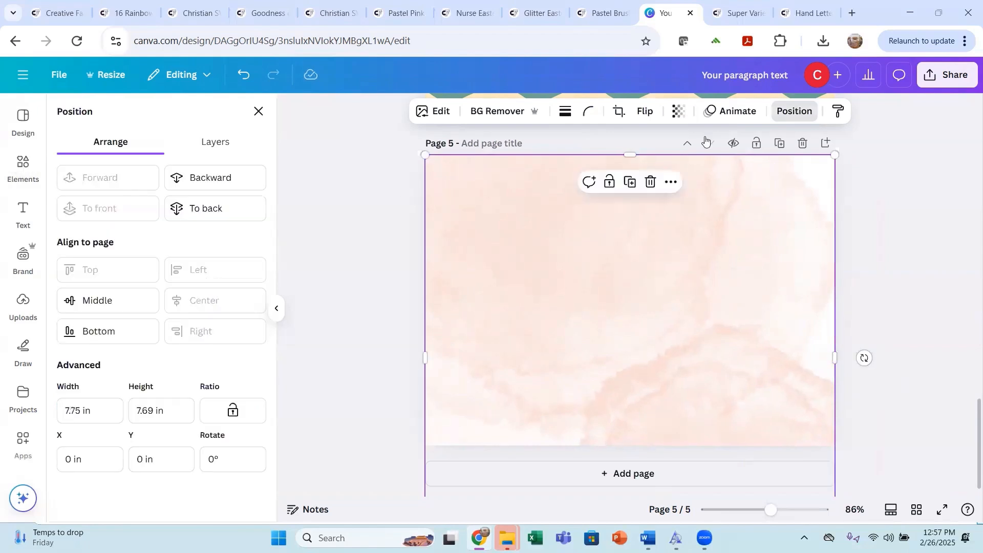
left_click(222, 207)
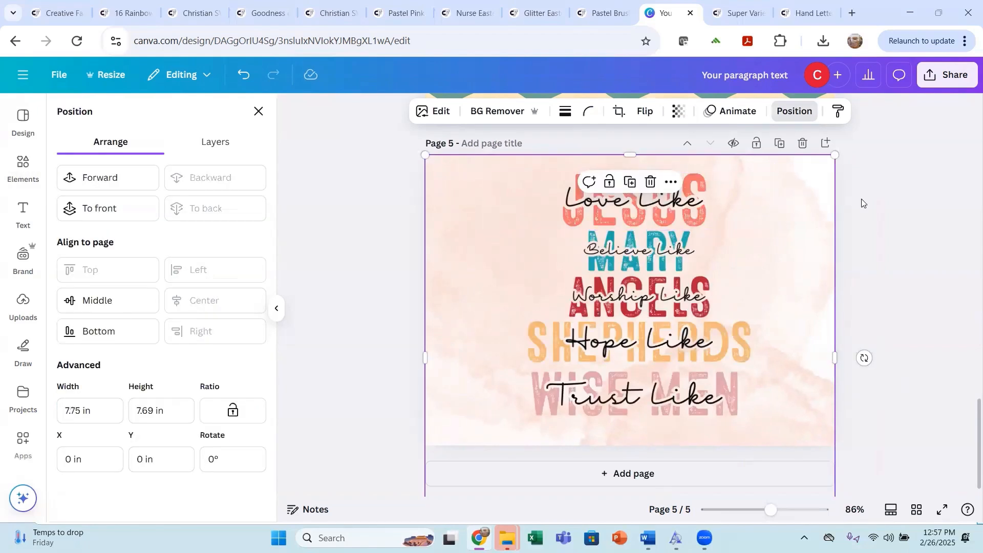
left_click(882, 202)
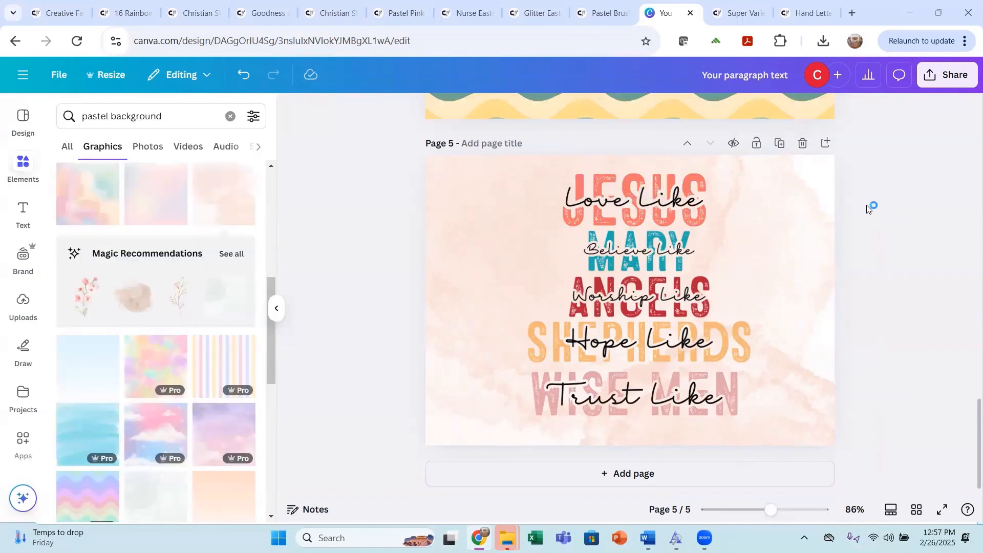
Step: Review the finished pages and add a blank page 6 after page 5
scroll(850, 204, "up", 20)
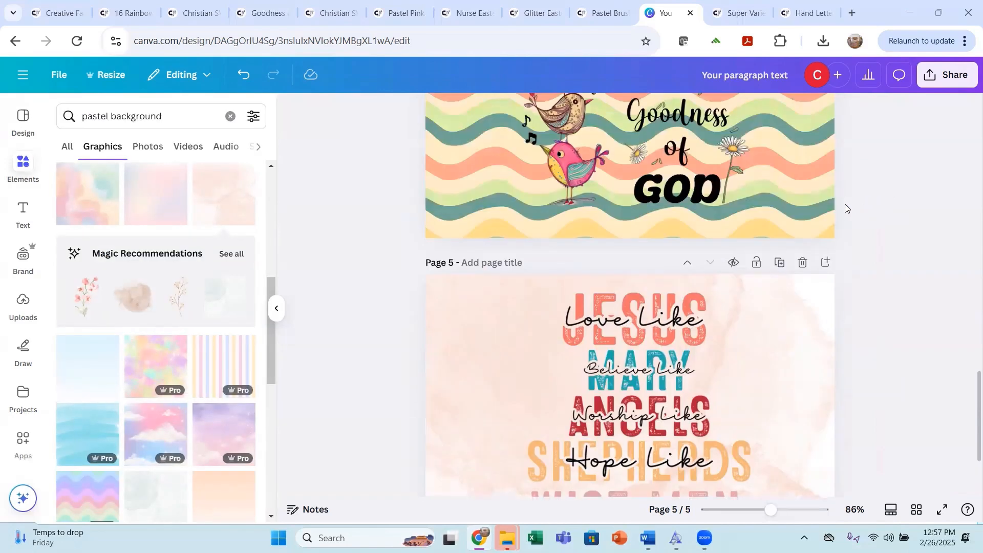
scroll(842, 200, "up", 2)
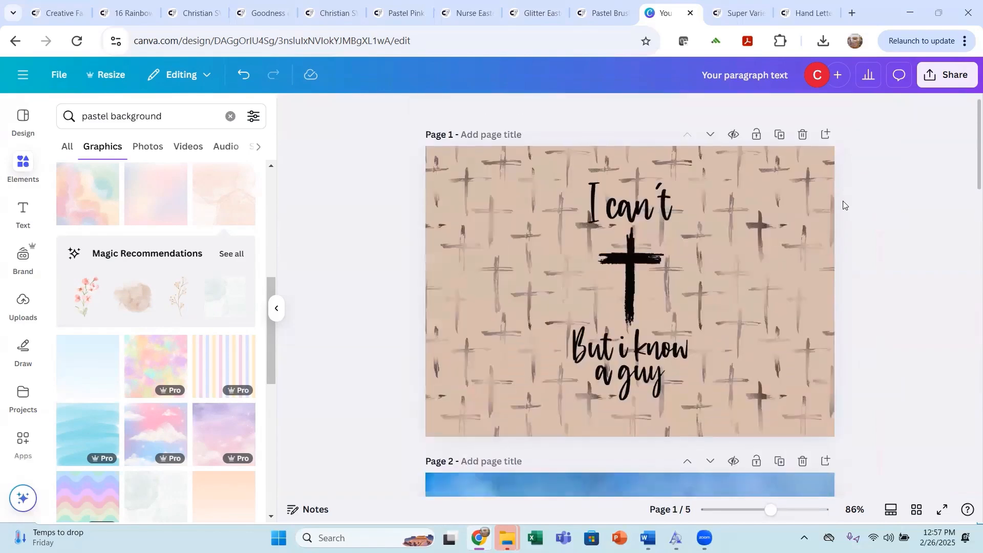
scroll(737, 315, "down", 20)
scroll(629, 450, "down", 4)
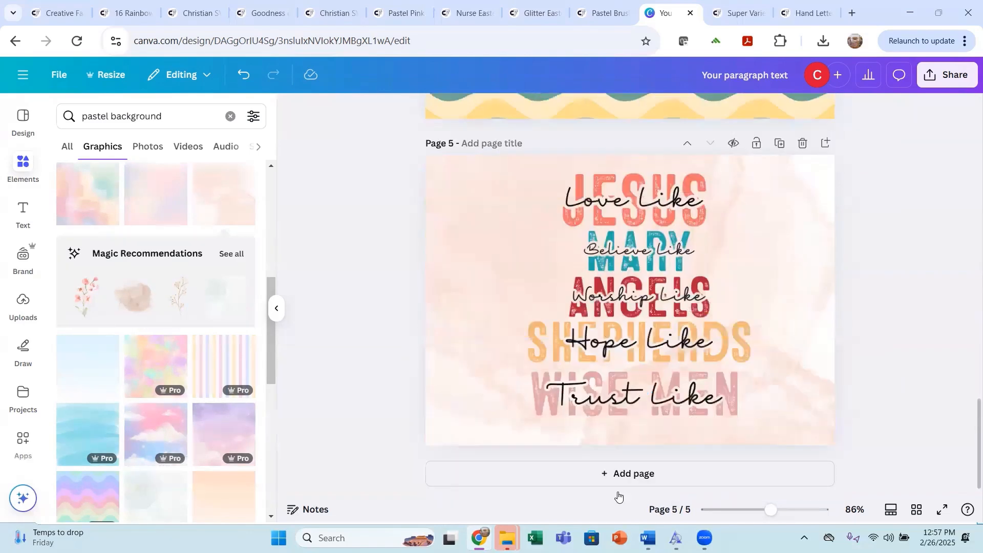
left_click(623, 474)
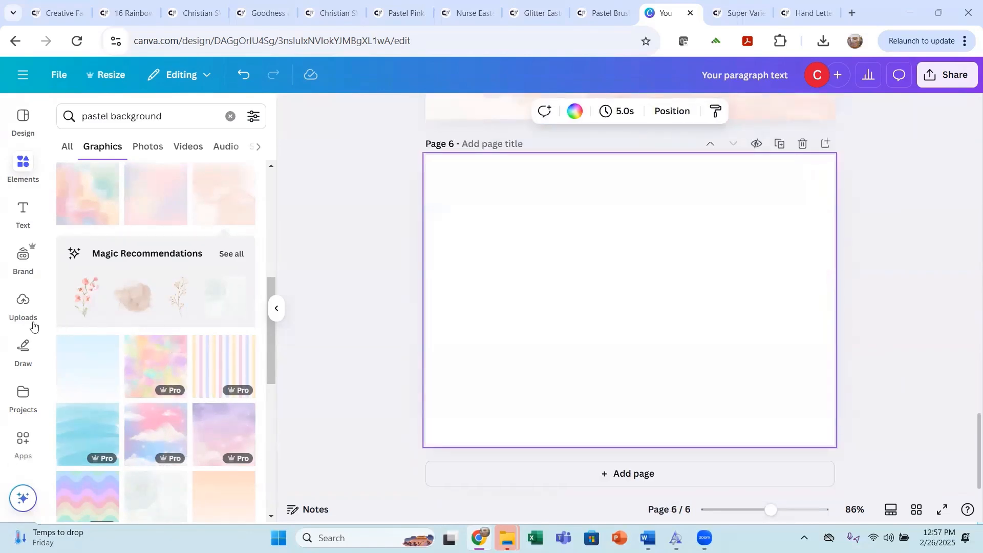
Step: Place the uploaded bubble-gum bunny with heart glasses on page 6 and enlarge it to nearly the full page height
left_click(23, 306)
scroll(178, 414, "up", 5)
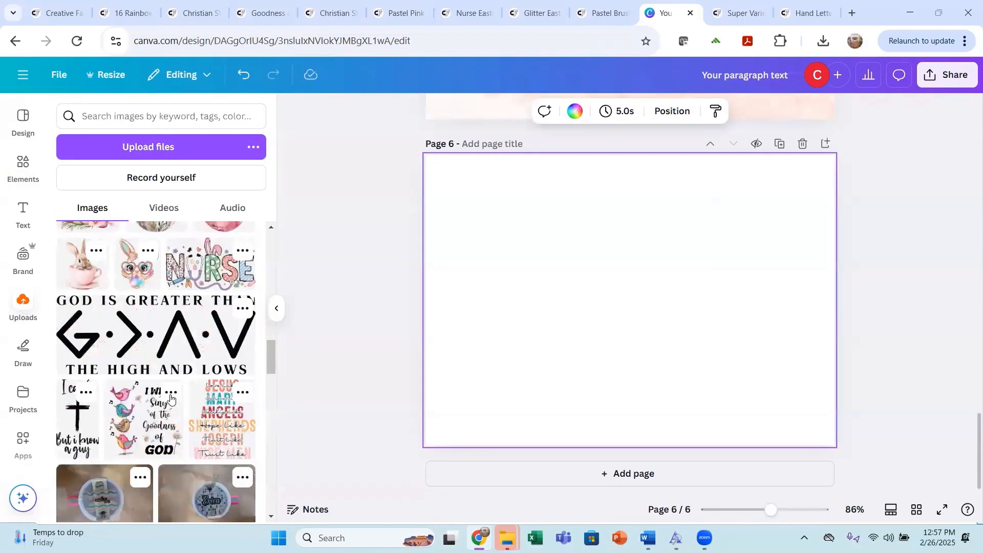
scroll(195, 404, "down", 3)
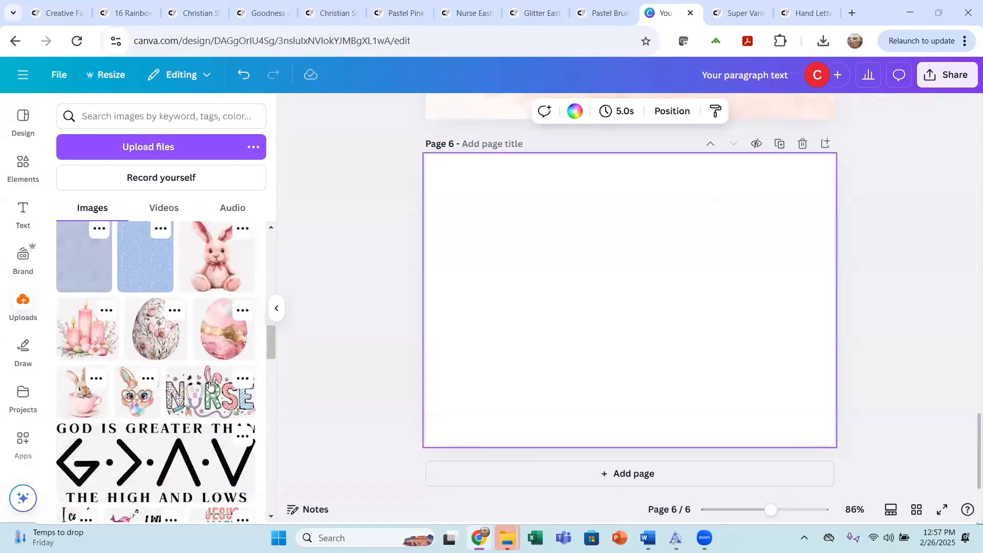
scroll(206, 379, "up", 3)
scroll(204, 373, "down", 3)
left_click(140, 408)
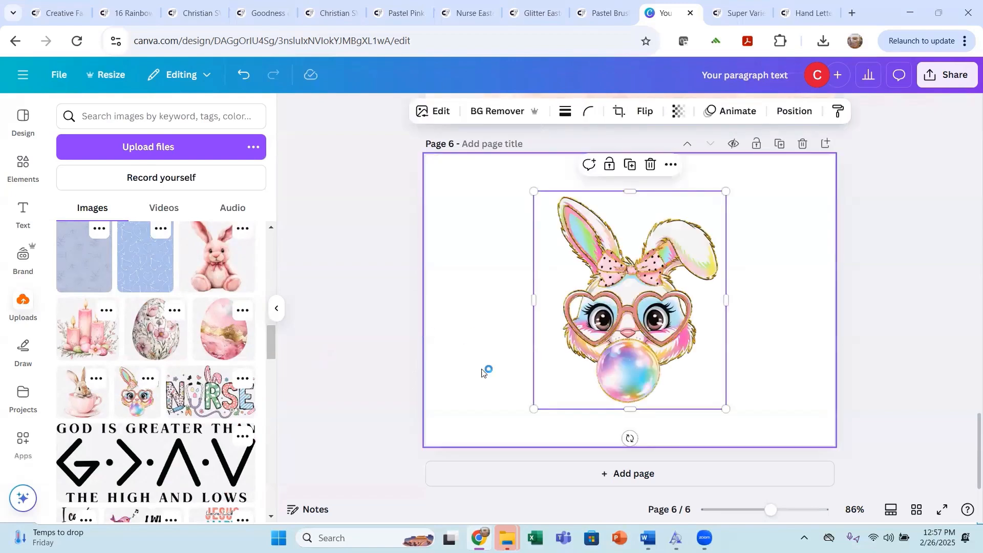
left_click_drag(534, 408, 512, 433)
left_click_drag(729, 191, 749, 162)
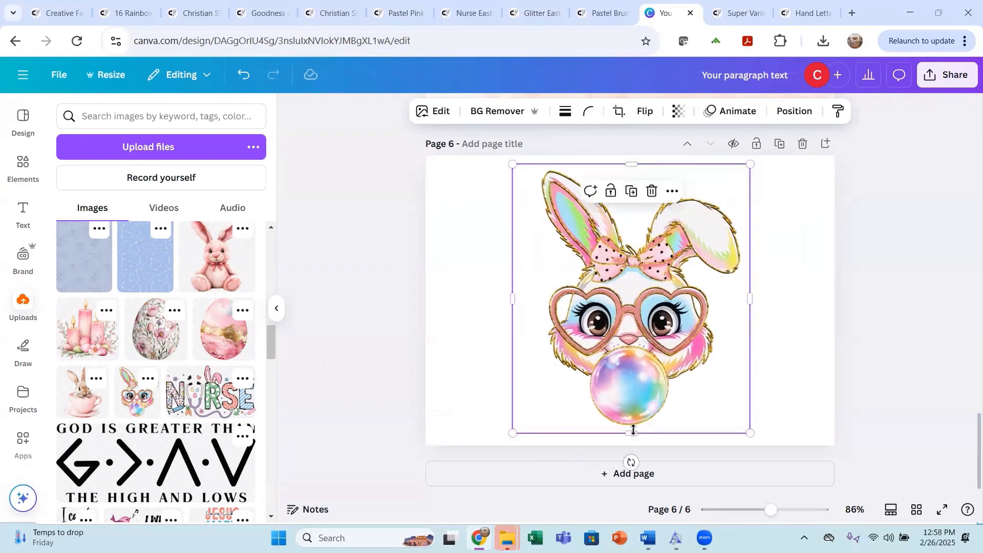
Step: Place the uploaded blue daisy pattern at page 6's upper-left corner
left_click(889, 233)
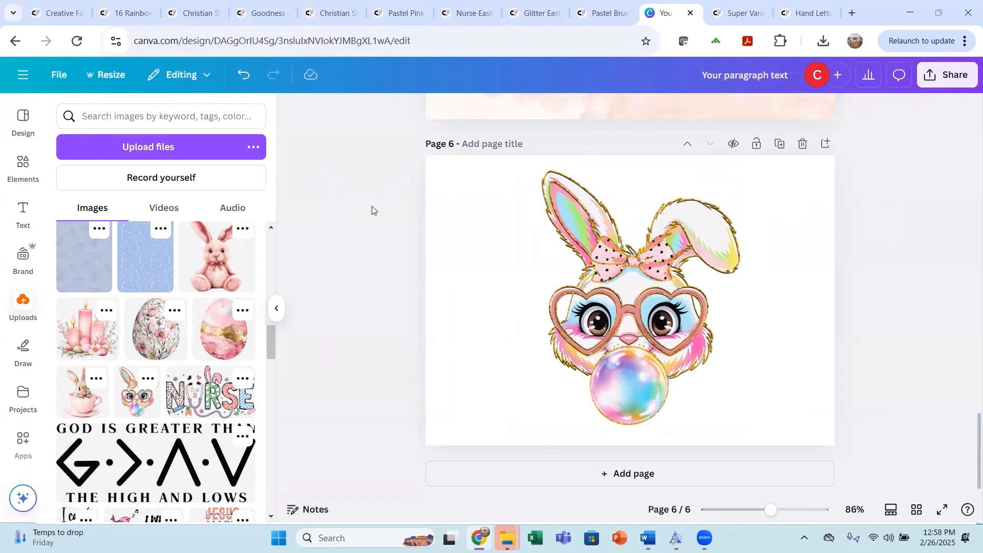
scroll(372, 205, "up", 4)
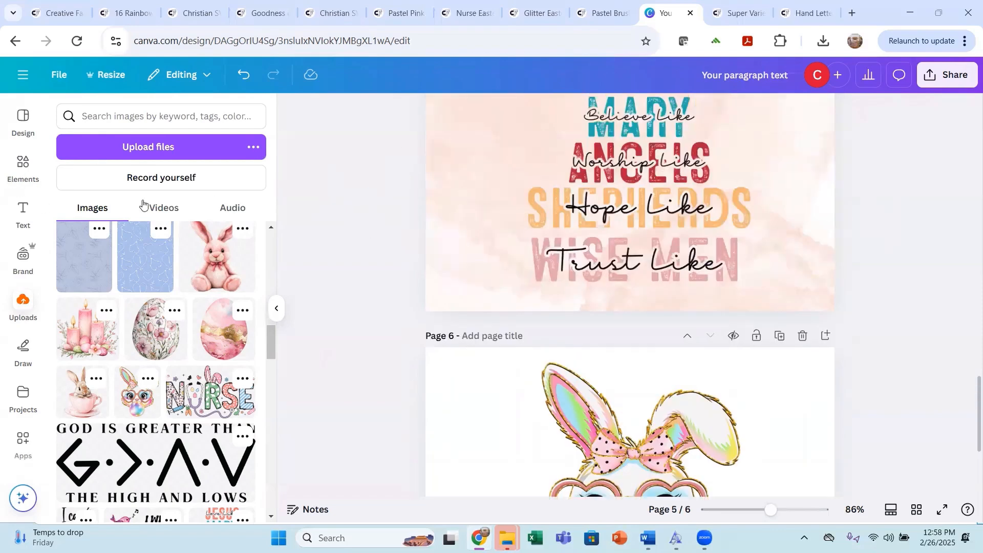
scroll(261, 272, "up", 16)
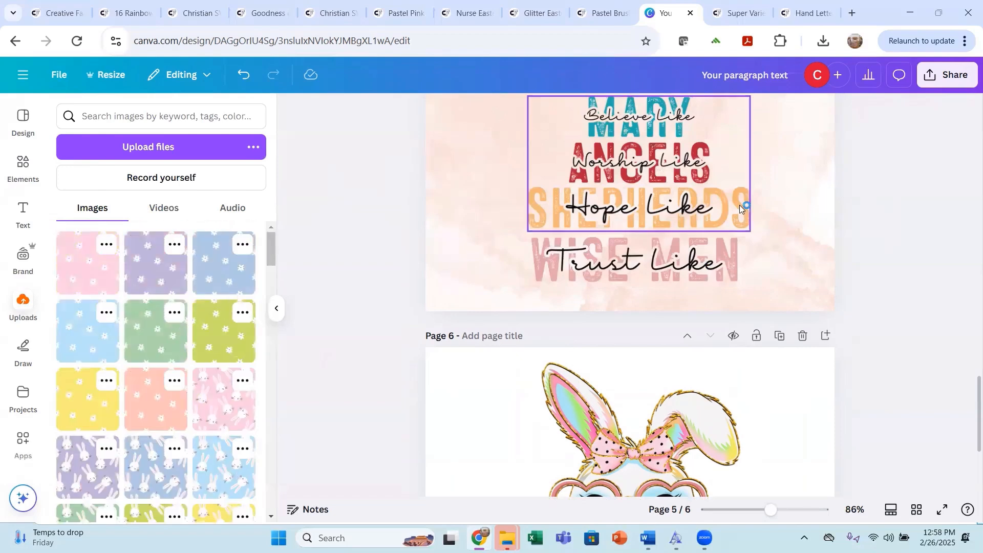
scroll(739, 204, "down", 4)
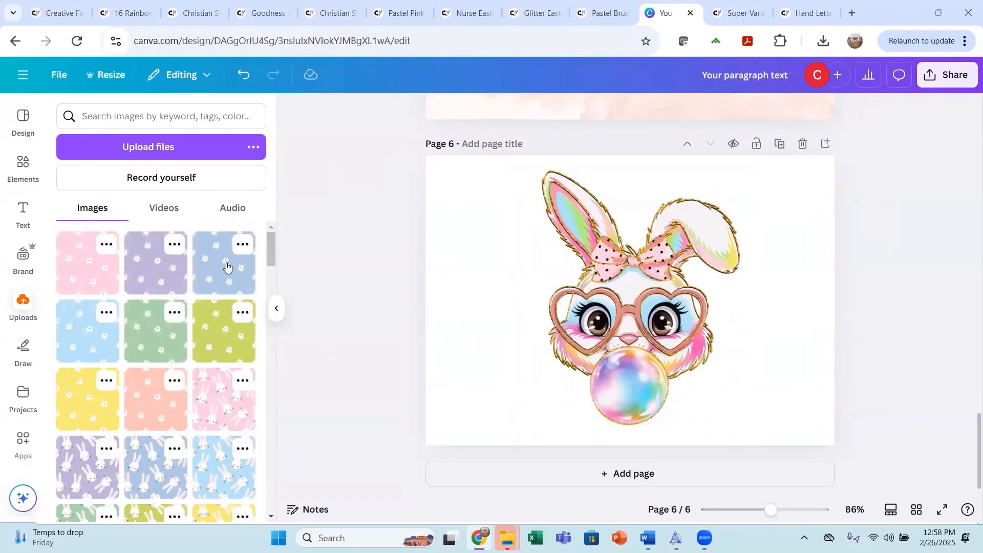
left_click(227, 266)
left_click_drag(550, 268, 492, 228)
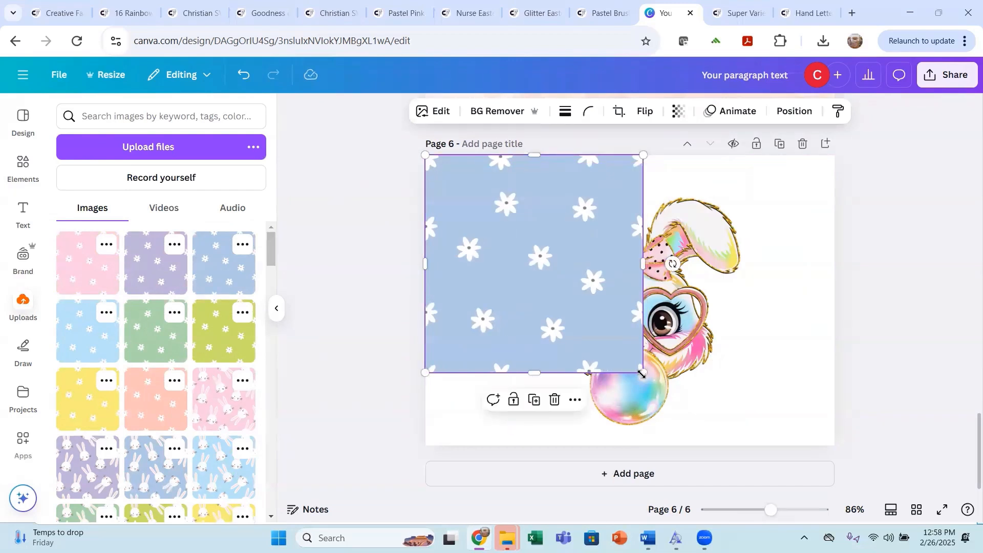
Step: Enlarge the blue daisy pattern to the full page width, then shrink it to about two-thirds width at page 6's upper-left corner
left_click_drag(641, 373, 831, 497)
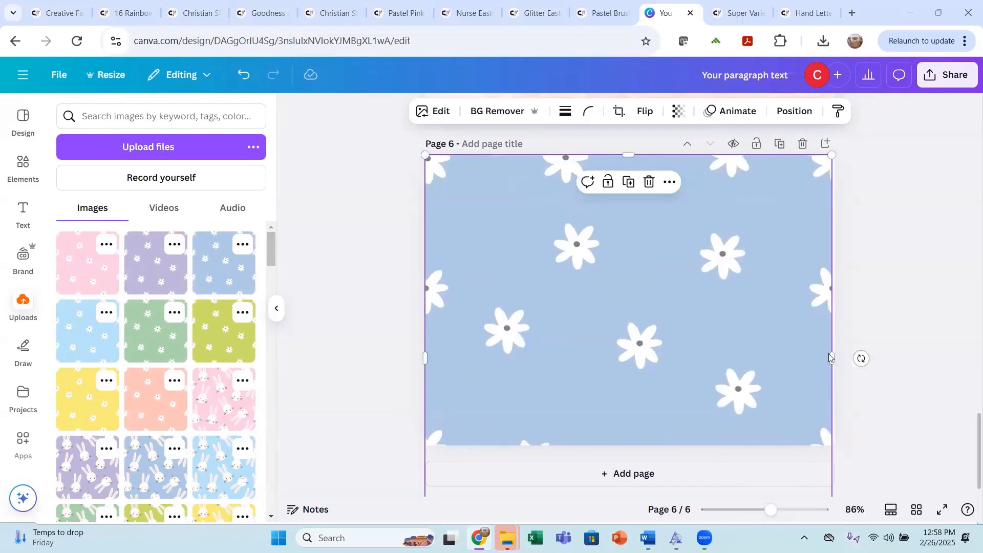
left_click_drag(834, 359, 835, 358)
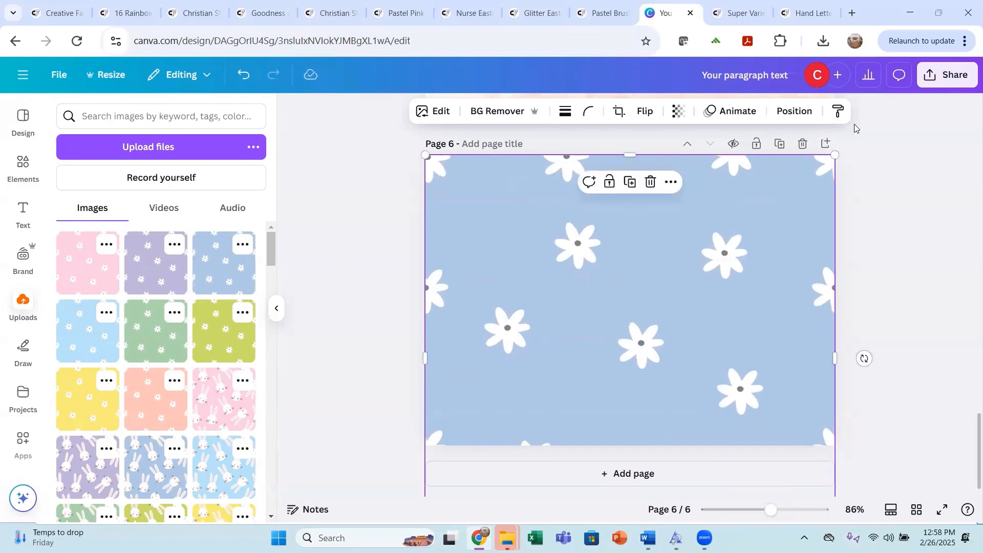
left_click_drag(835, 154, 690, 298)
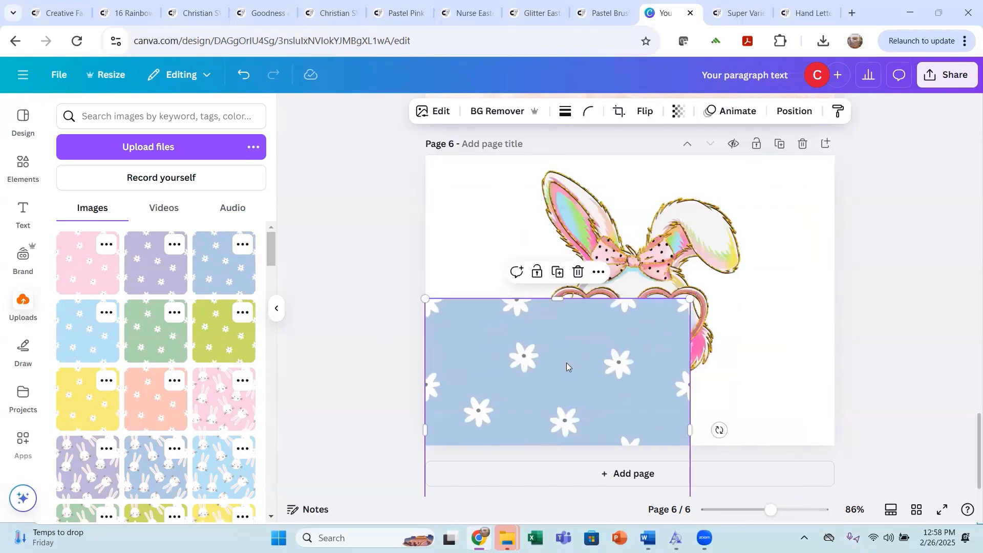
left_click_drag(566, 363, 567, 219)
Step: Try to tile a second blue daisy pattern beside the first, matching its height and aligning their shared edge
left_click(219, 281)
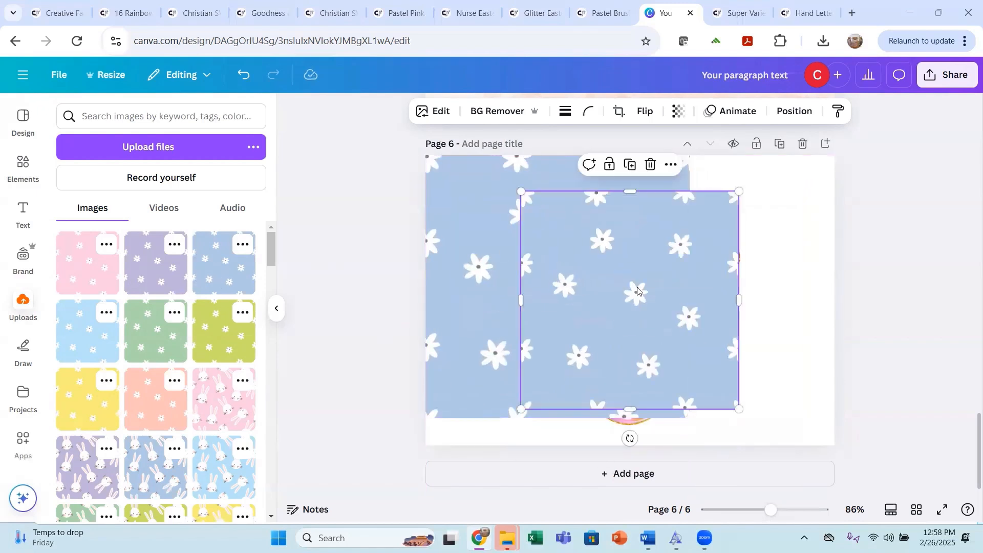
left_click_drag(637, 290, 814, 254)
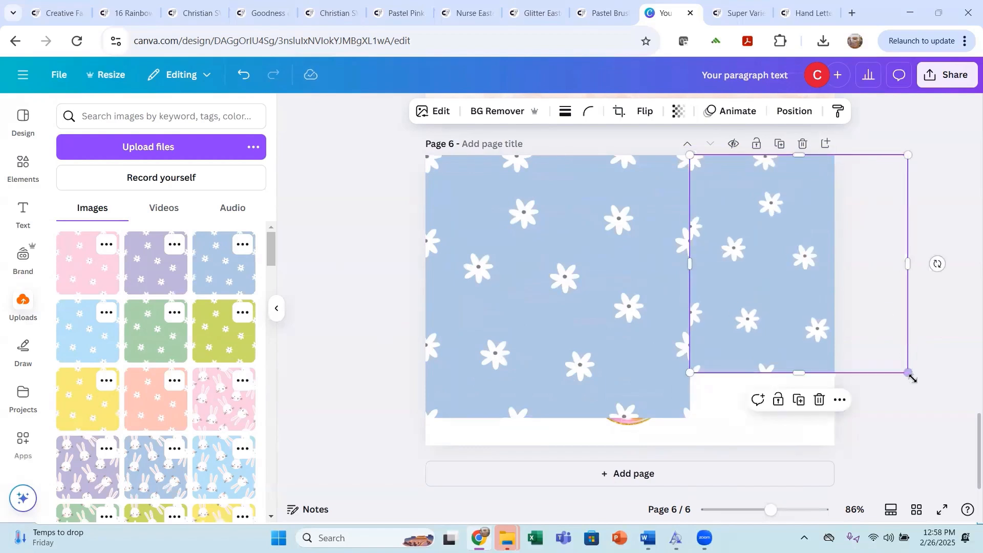
left_click_drag(913, 378, 938, 420)
left_click(728, 440)
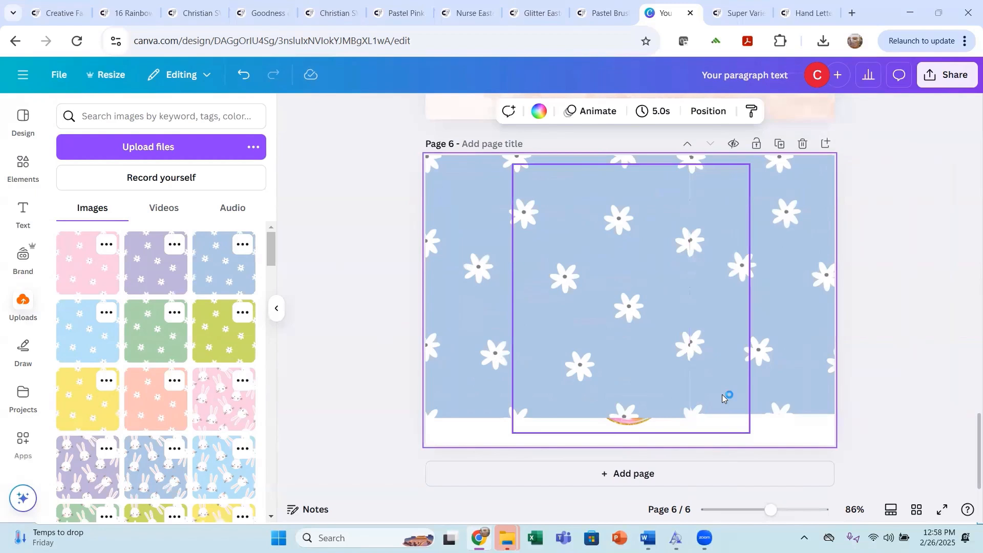
left_click_drag(723, 393, 688, 419)
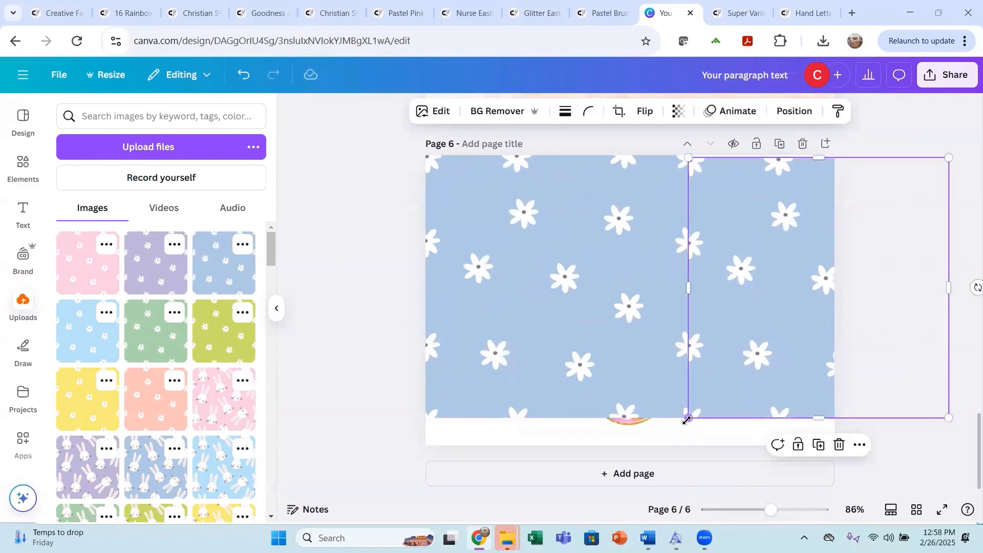
left_click(877, 443)
left_click(769, 376)
left_click_drag(769, 376, 768, 369)
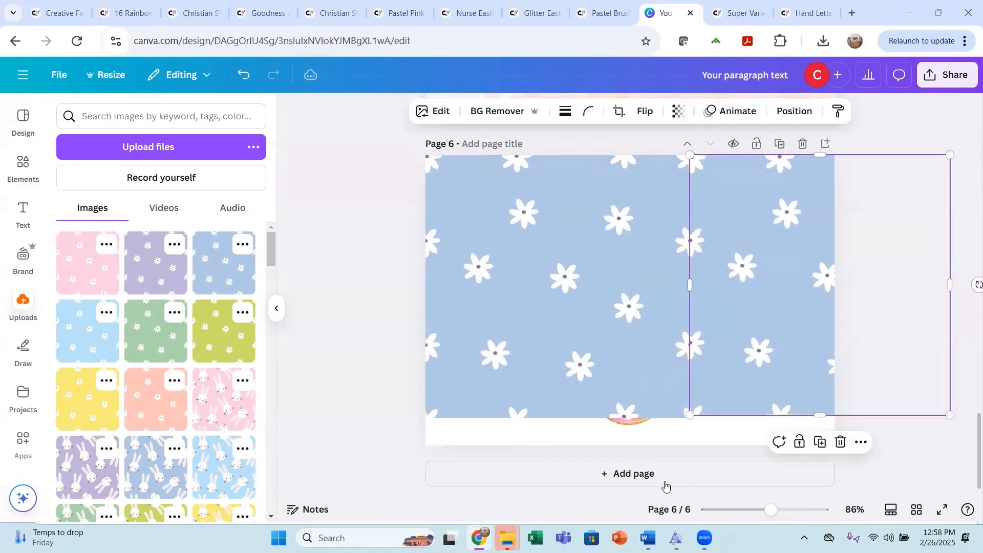
Step: Delete the second blue daisy pattern from page 6
left_click(661, 443)
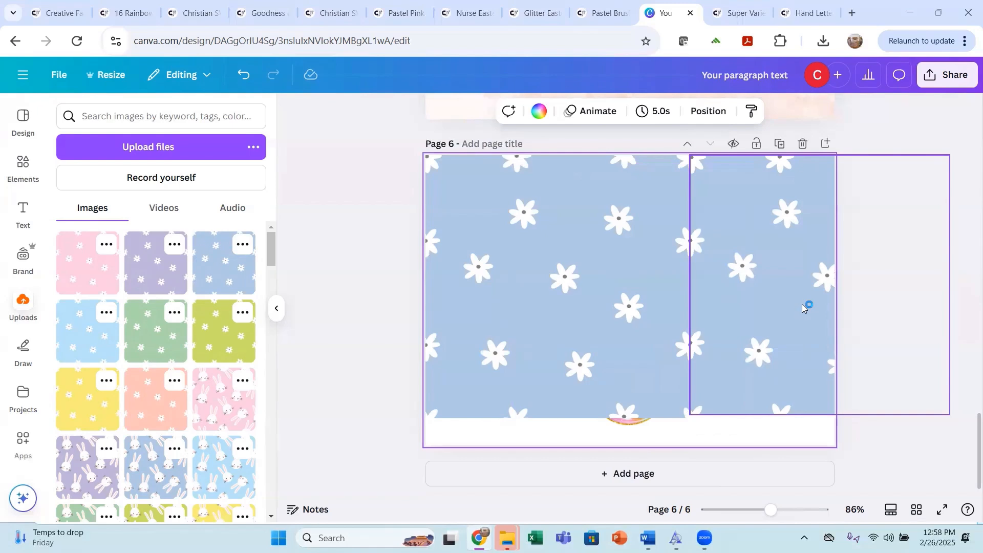
left_click(787, 310)
key("Delete")
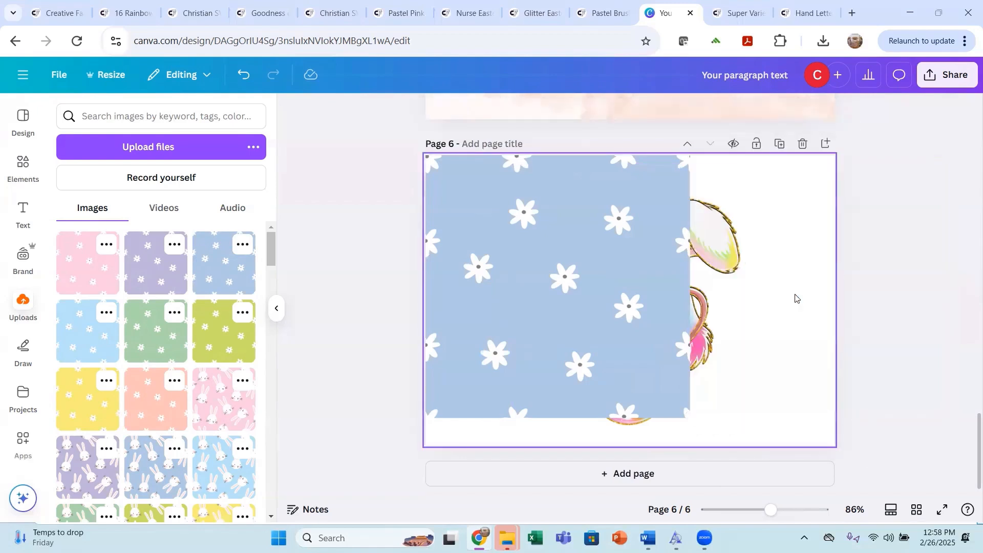
Step: Enlarge the remaining blue daisy pattern to page 6's full 7.75 in width
left_click(653, 376)
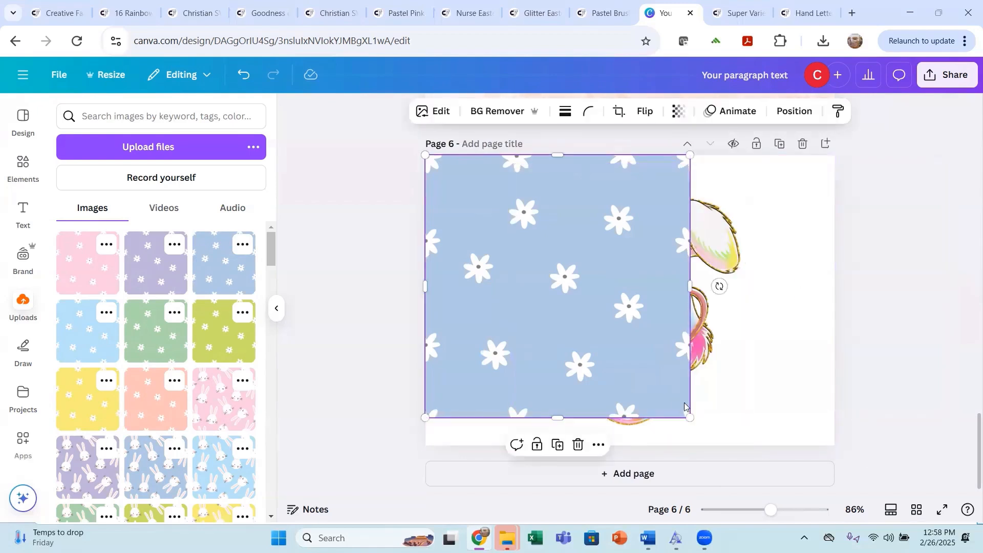
left_click_drag(690, 418, 854, 485)
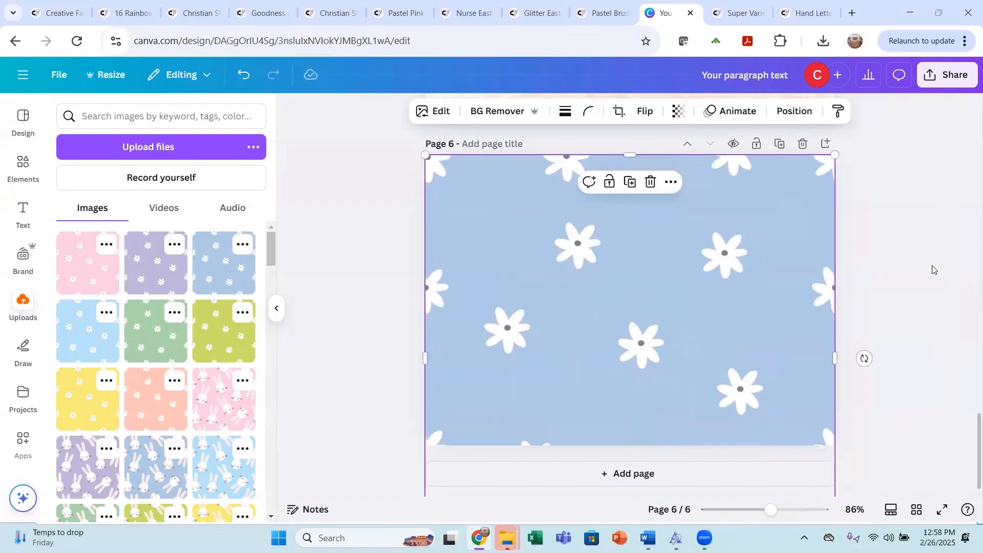
left_click(920, 248)
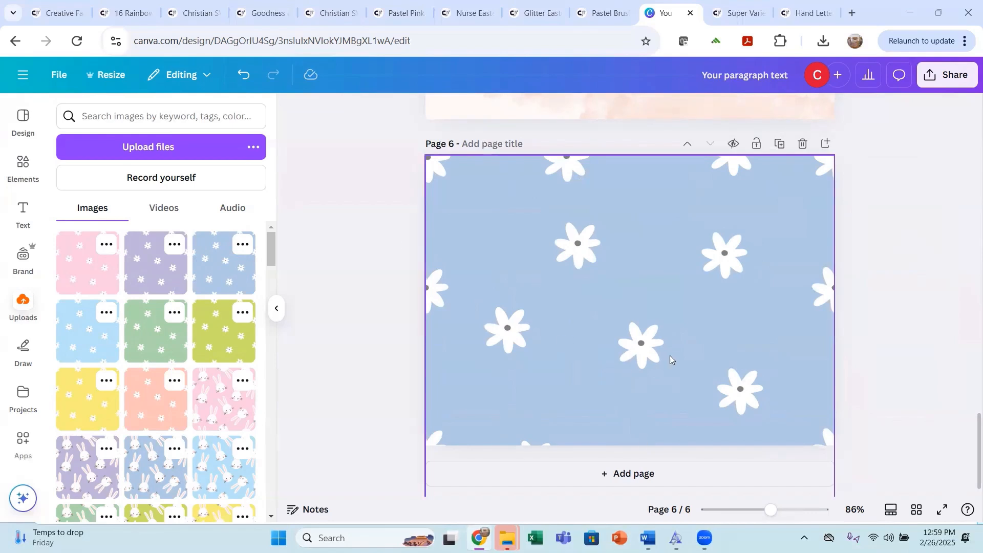
Step: Shift the daisy pattern up to a Y position of about -1.33 in and send it to the back behind the bunny
left_click(658, 340)
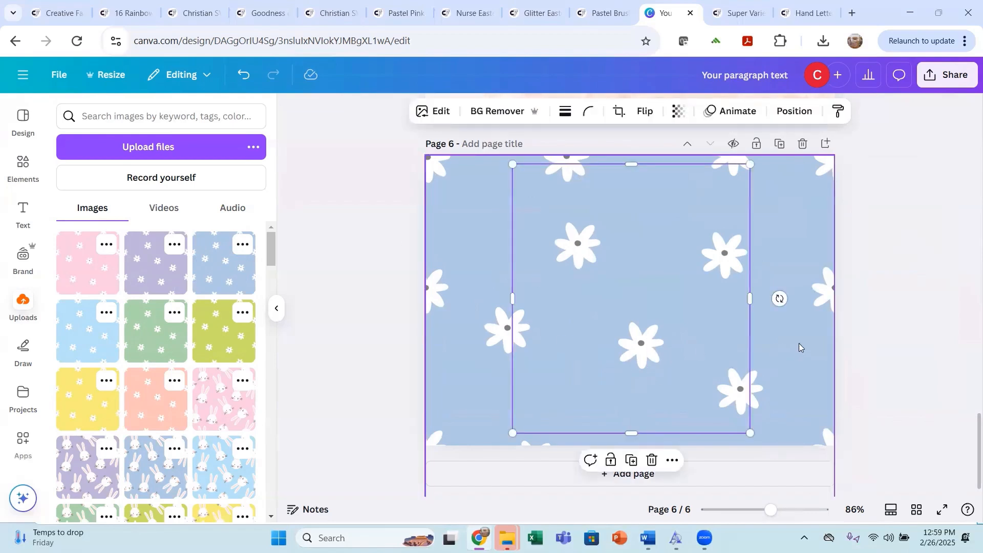
left_click(795, 330)
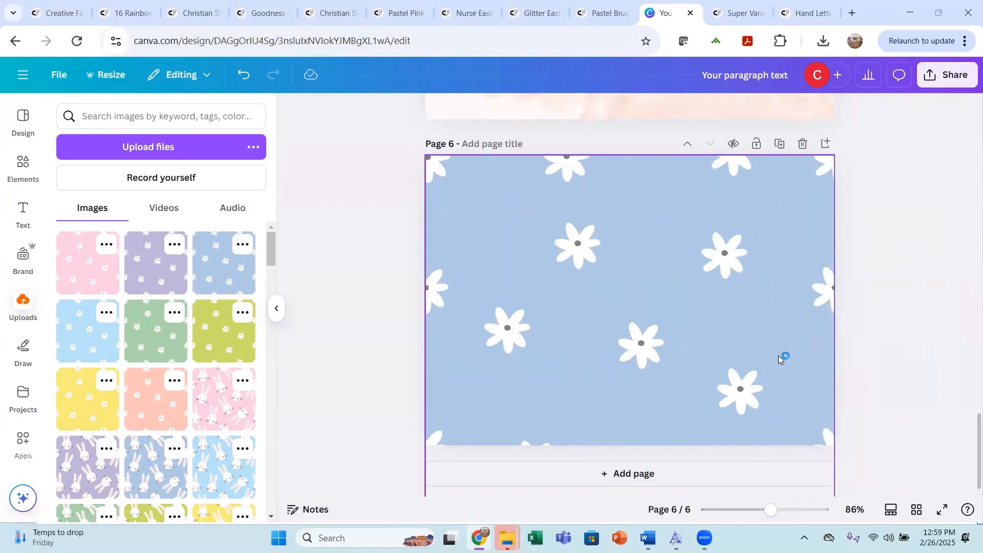
left_click(622, 326)
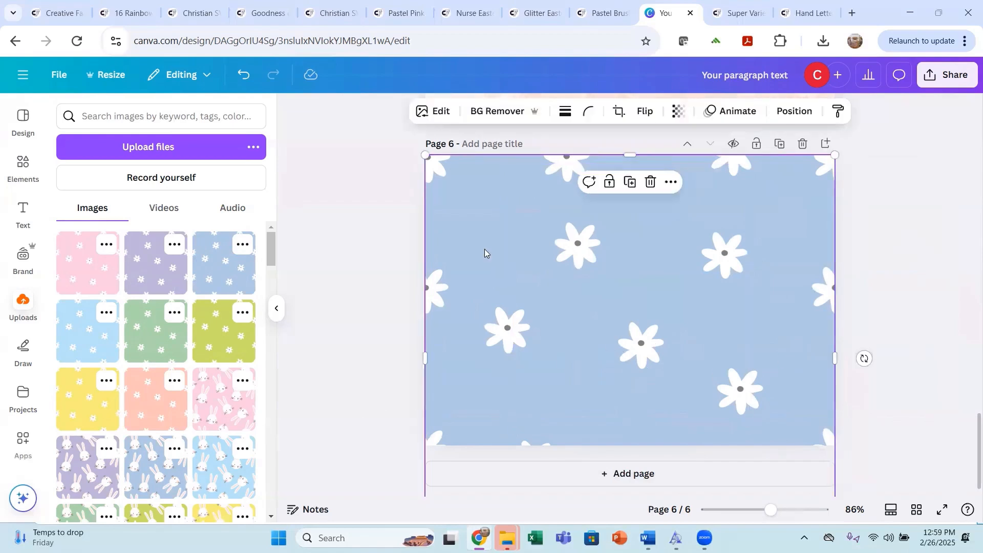
left_click_drag(485, 249, 480, 176)
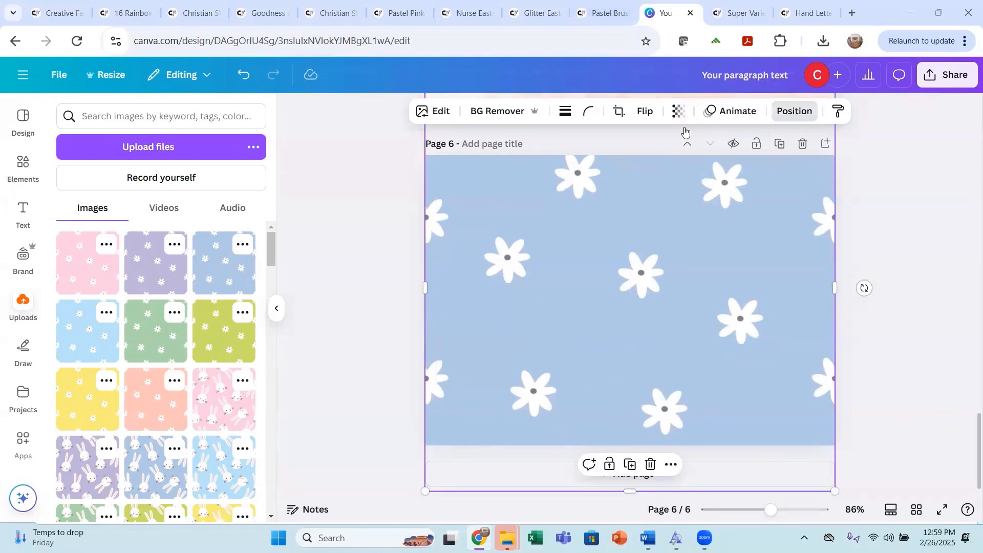
left_click(794, 111)
left_click(217, 208)
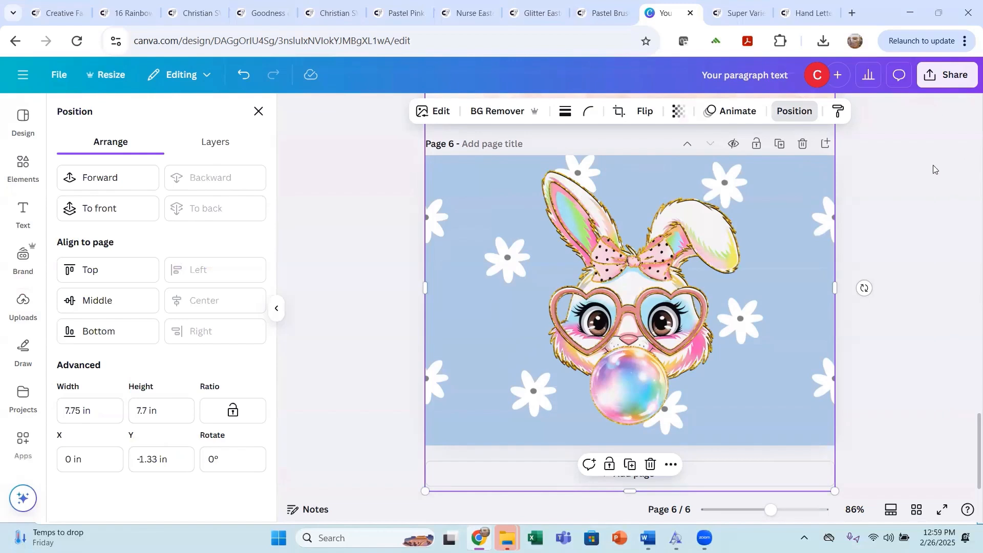
Step: Apply the Aero filter to page 6's daisy pattern background
left_click(450, 112)
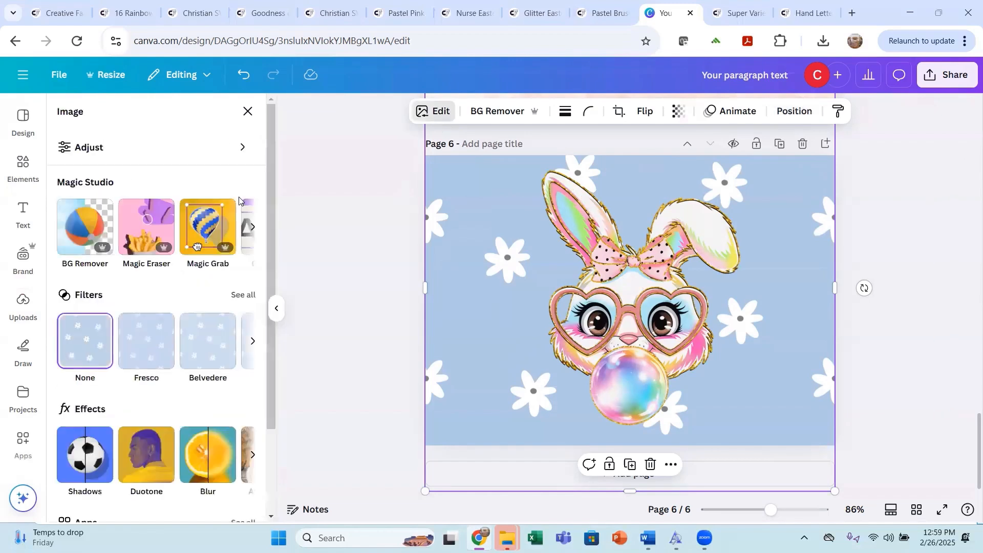
left_click(252, 342)
left_click(252, 342)
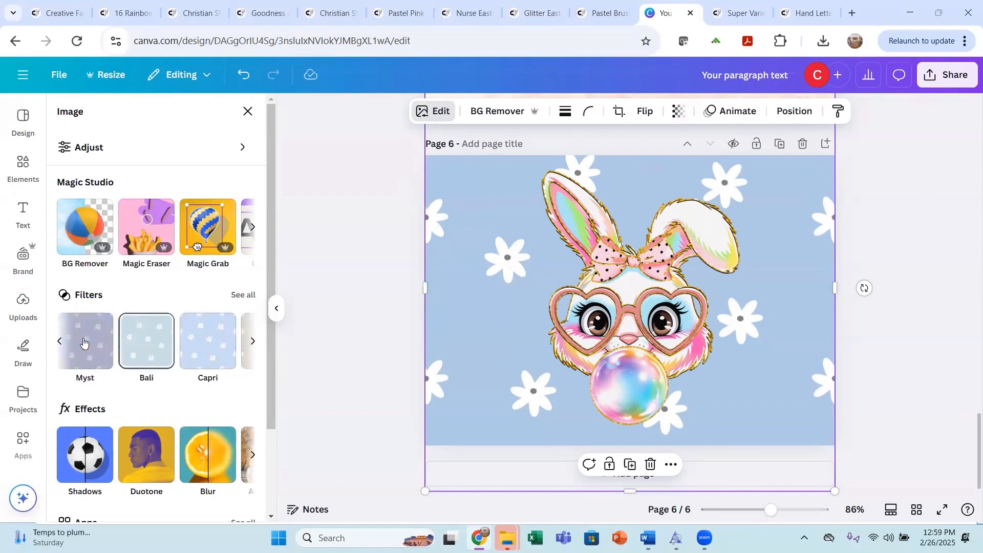
left_click(59, 341)
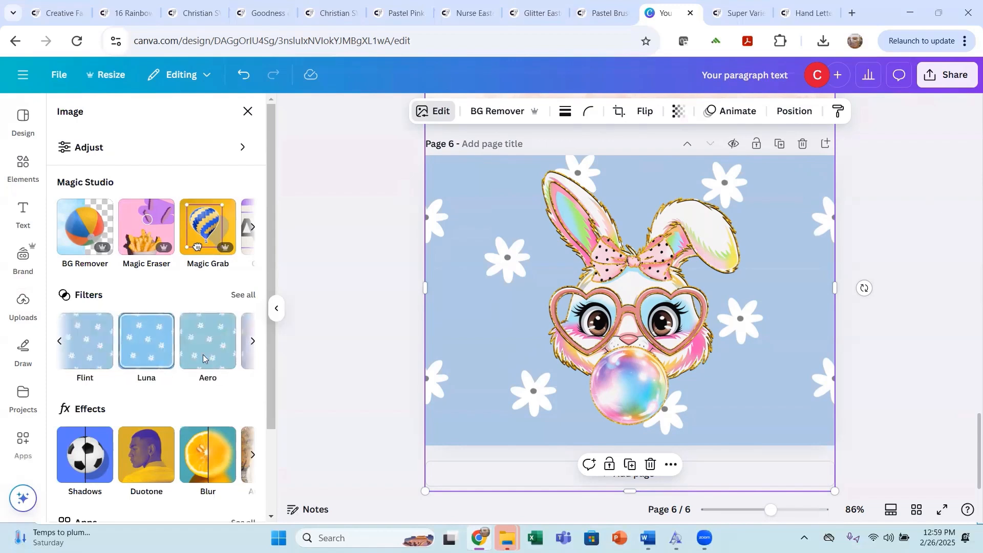
left_click(203, 357)
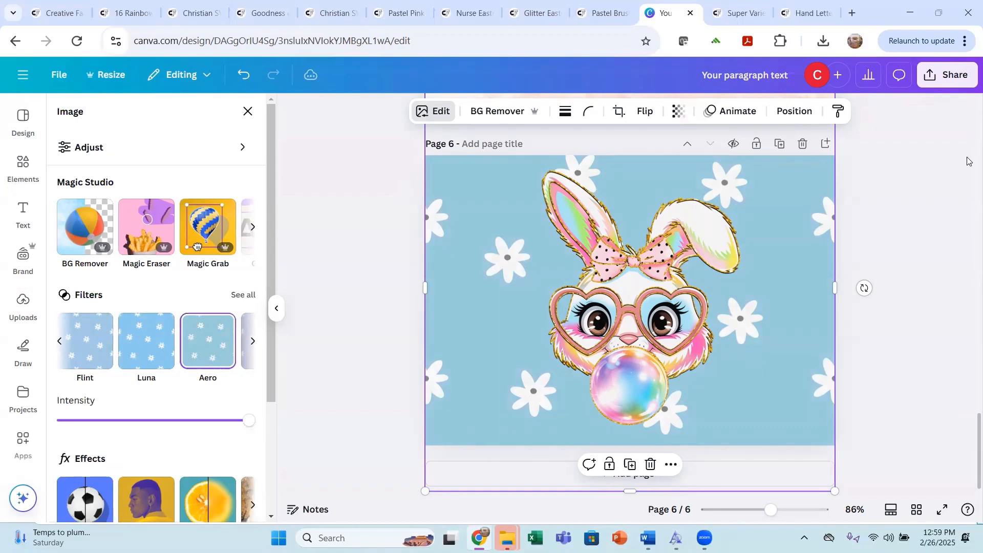
Step: Download pages 1–6 as PNG at size 3.125 (6,250 × 4,435 px) with a transparent background
scroll(969, 189, "up", 3)
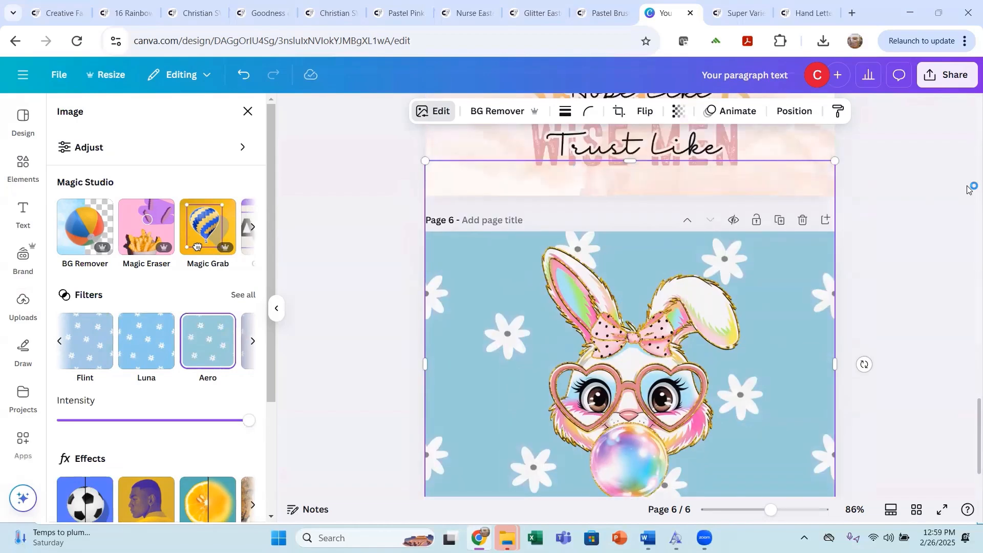
scroll(969, 95, "up", 2)
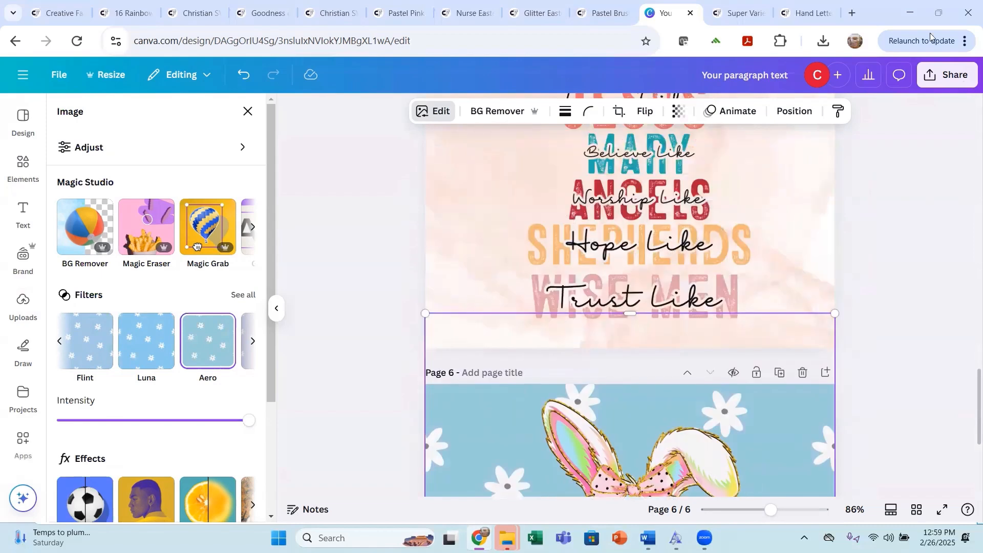
left_click(959, 78)
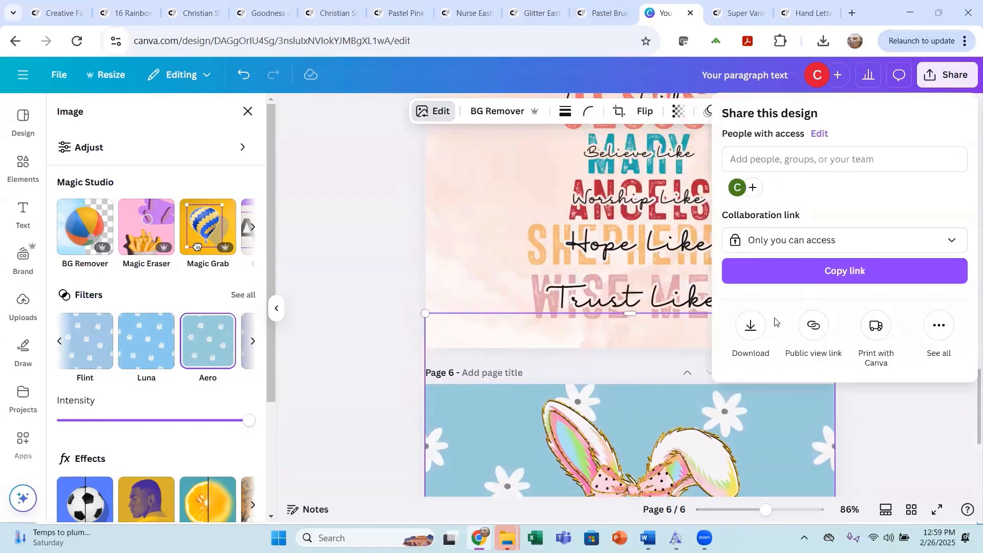
left_click(745, 326)
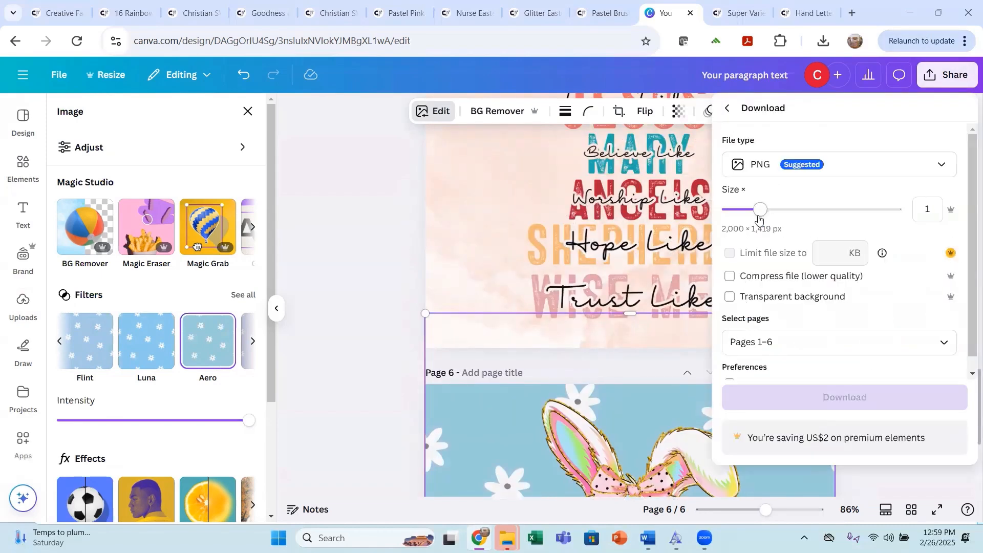
left_click_drag(762, 211, 896, 209)
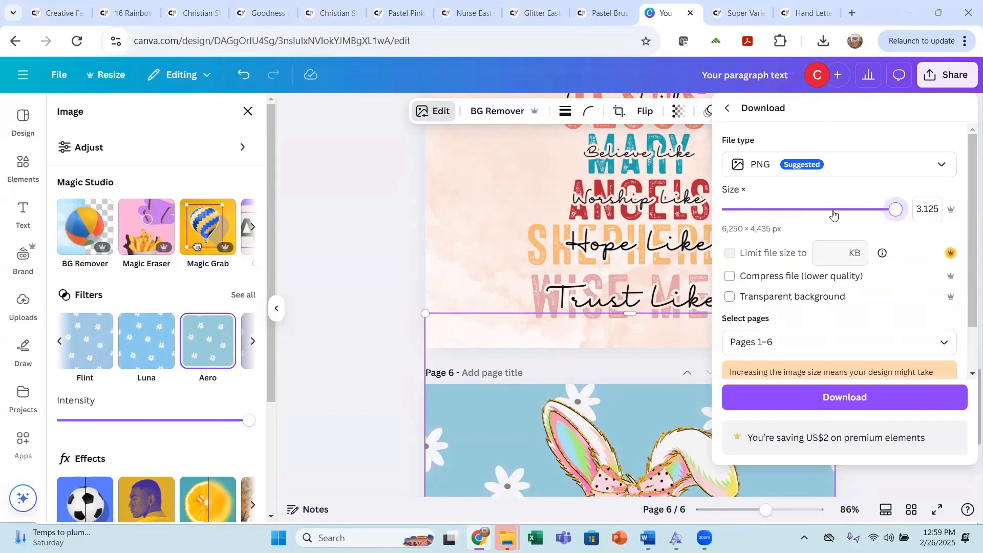
left_click(729, 297)
left_click(809, 404)
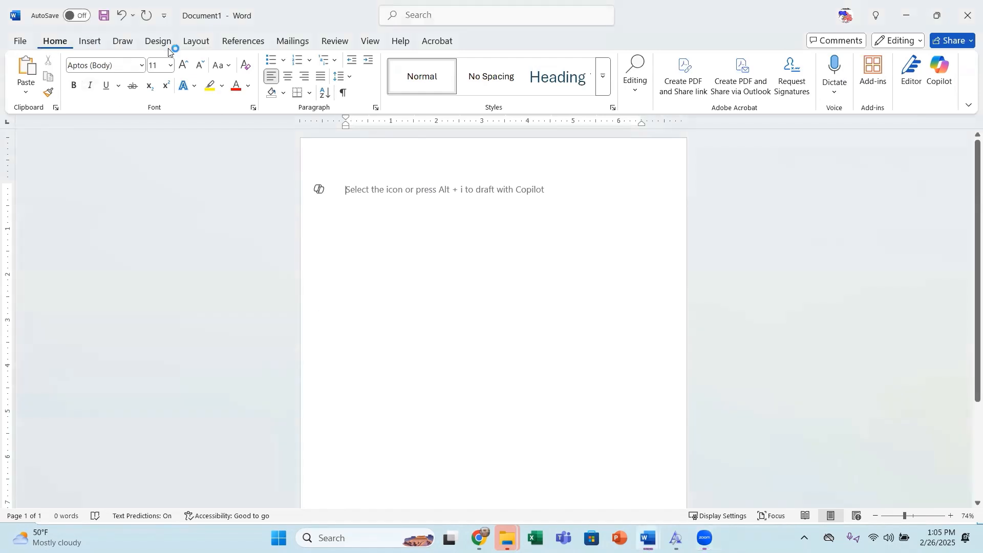
Step: Set the page margins of the blank Word document to zero on all sides
left_click(196, 42)
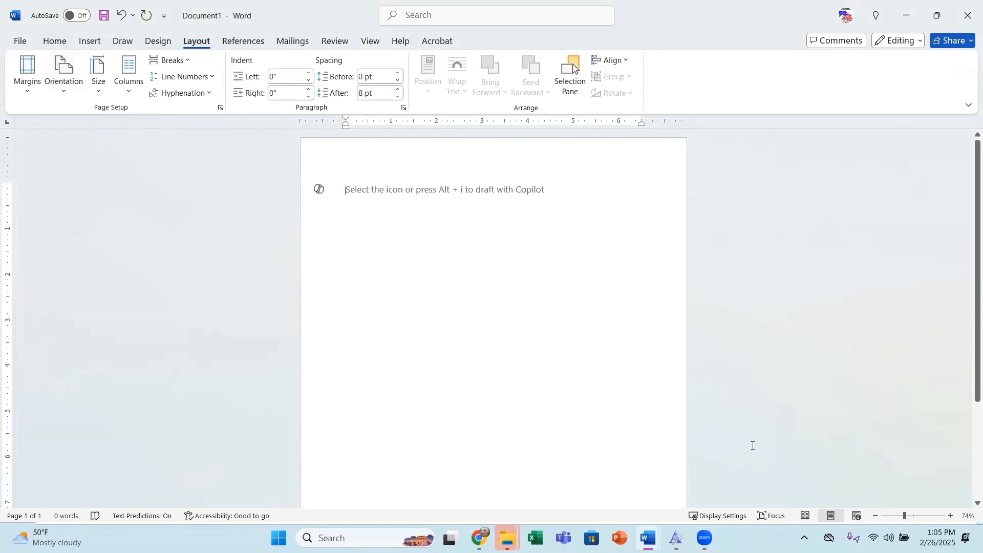
left_click(899, 515)
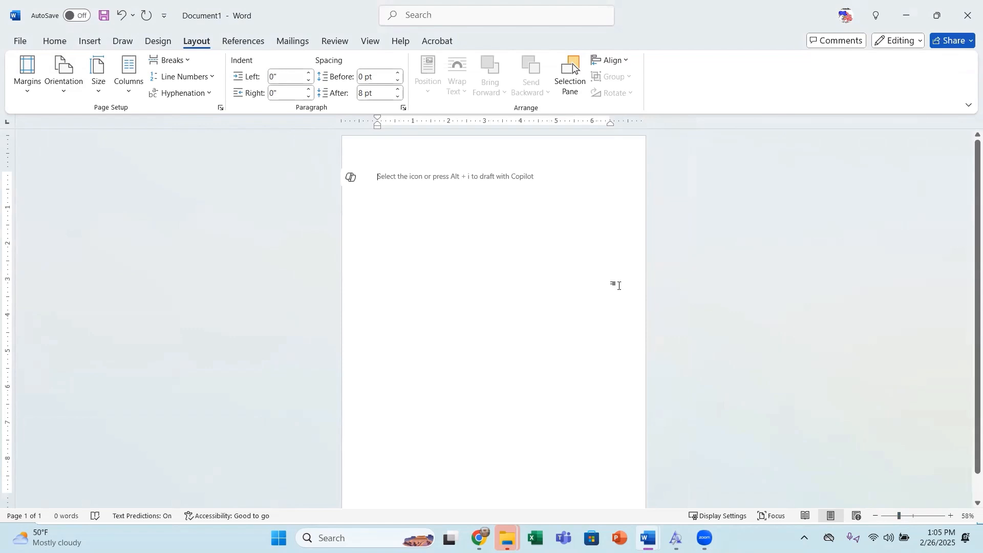
left_click(34, 90)
left_click(75, 127)
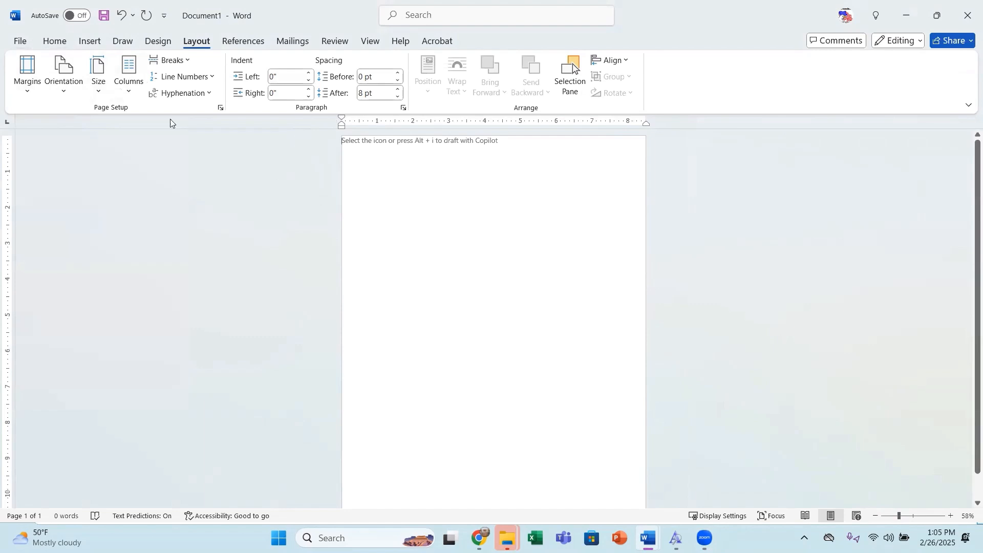
Step: Insert pictures 4 and 5 from the "Your paragraph text" folder in Downloads
left_click(91, 41)
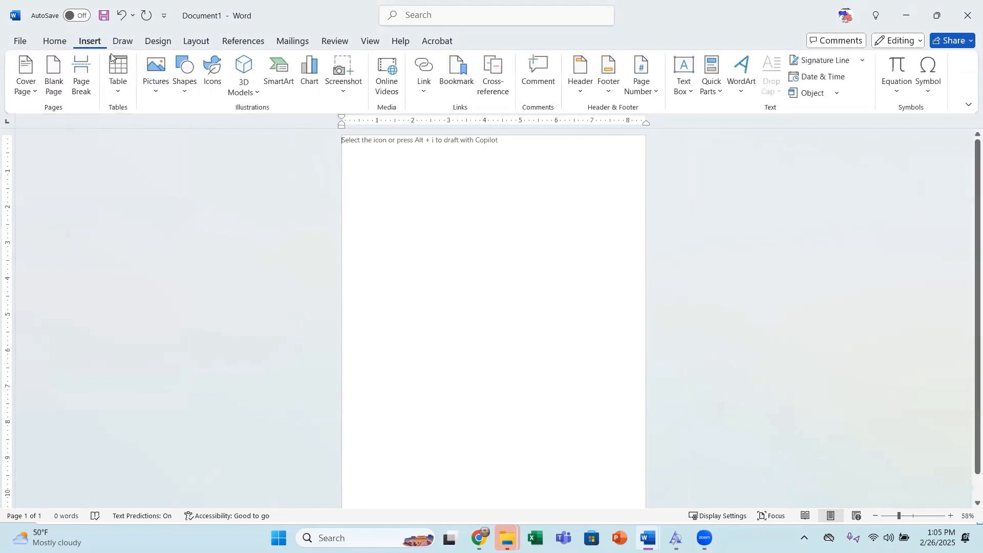
left_click(163, 97)
left_click(178, 131)
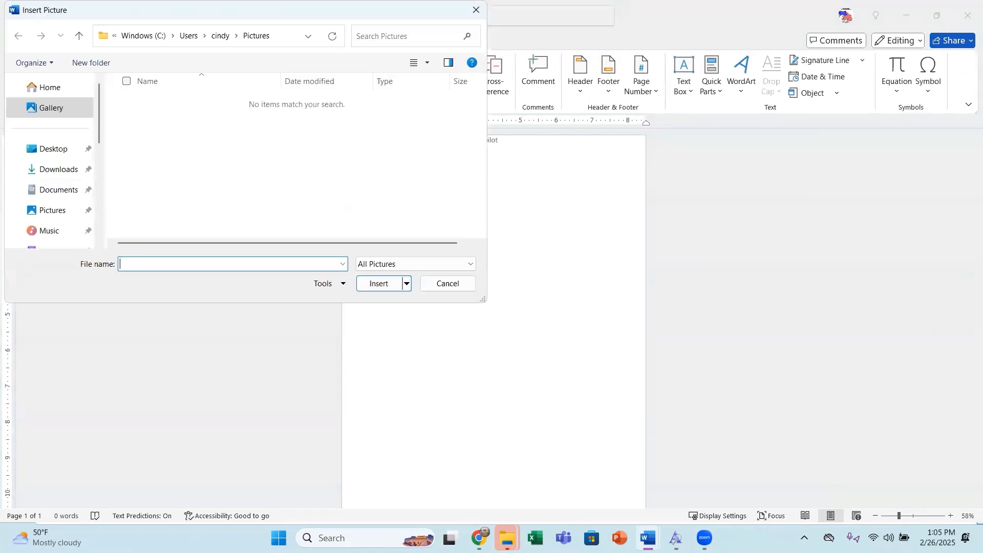
left_click(76, 172)
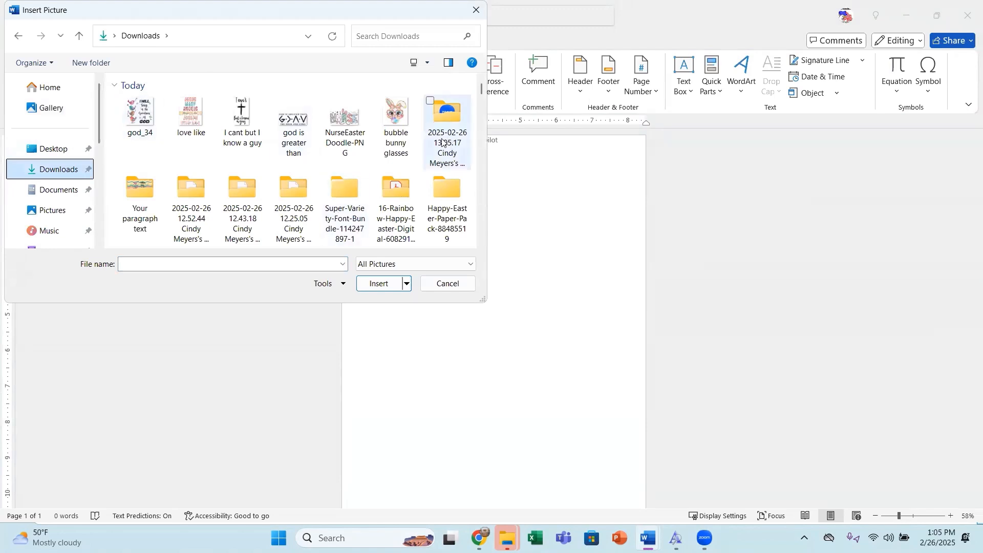
double_click(149, 215)
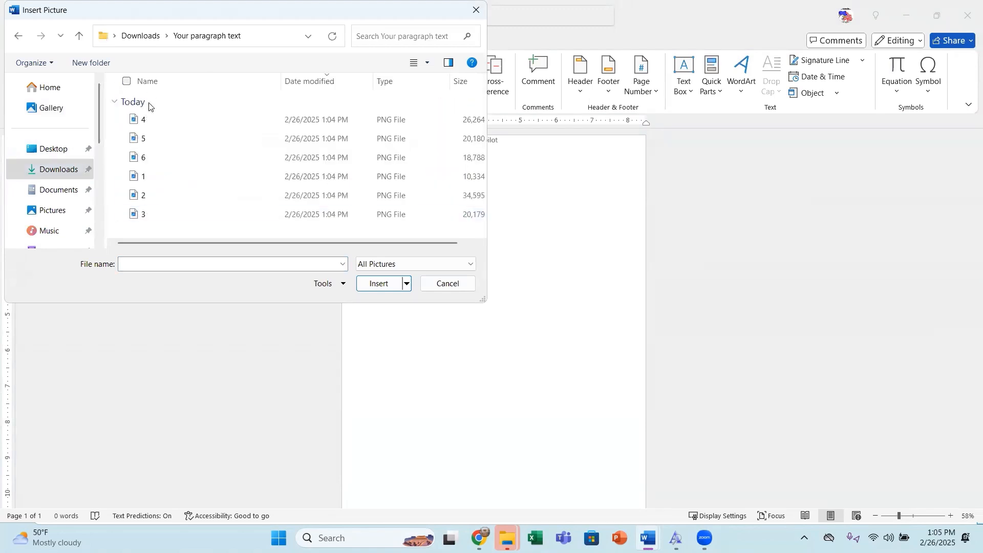
left_click(146, 119)
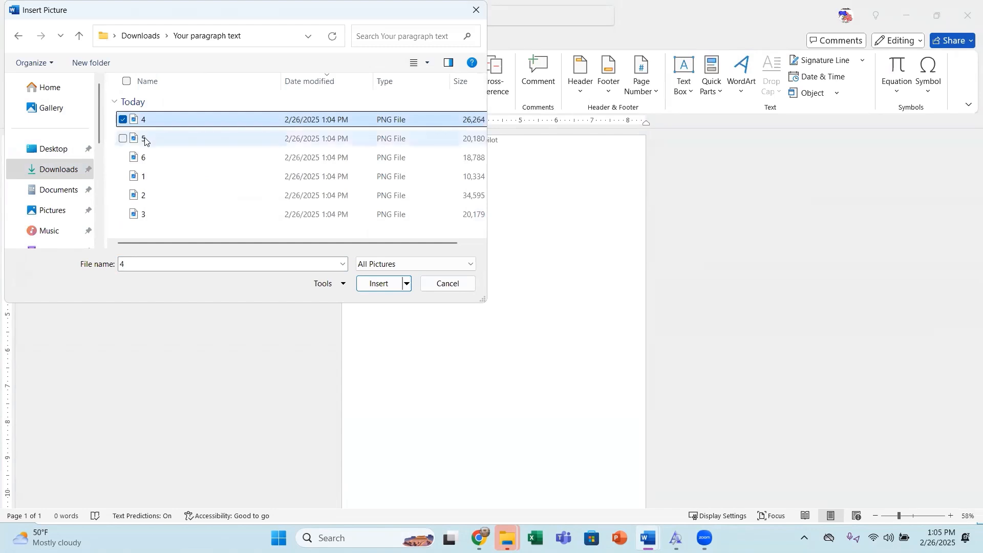
left_click(145, 139, "ctrl")
left_click(385, 285)
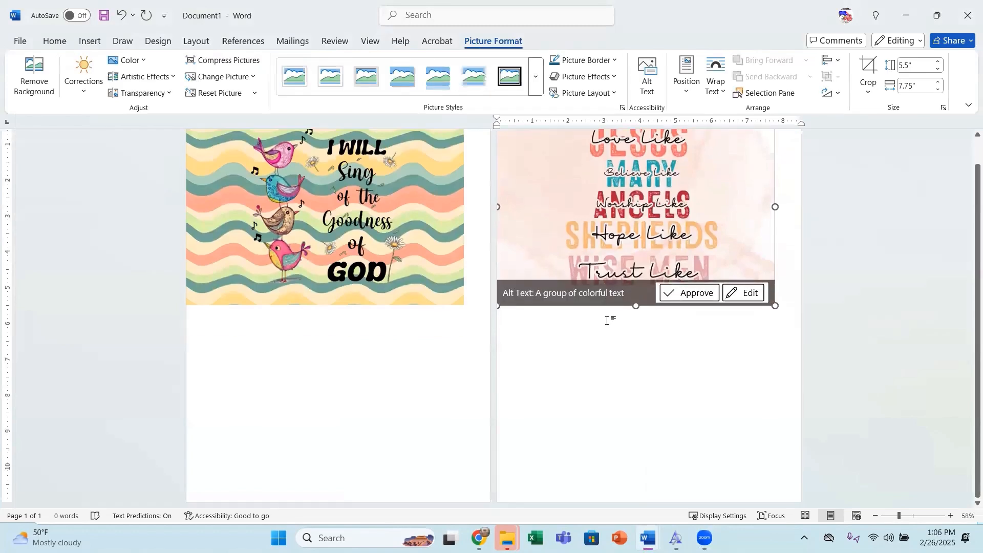
Step: Change the document's page orientation to landscape
left_click(196, 41)
left_click(64, 93)
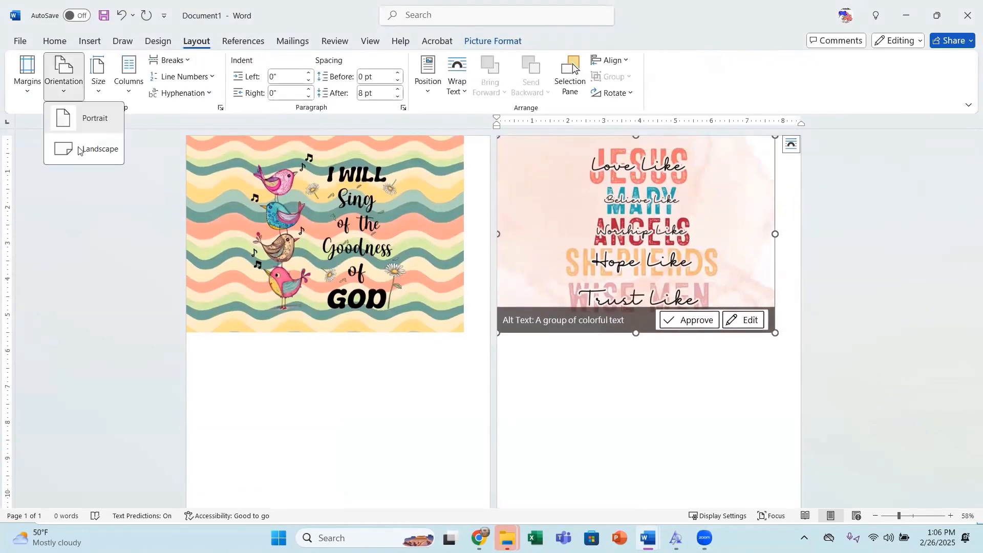
left_click(82, 150)
Step: Set the "I Will Sing of the Goodness of God" picture's text wrapping to Through and move it toward the page's right edge
left_click(318, 245)
left_click(391, 175)
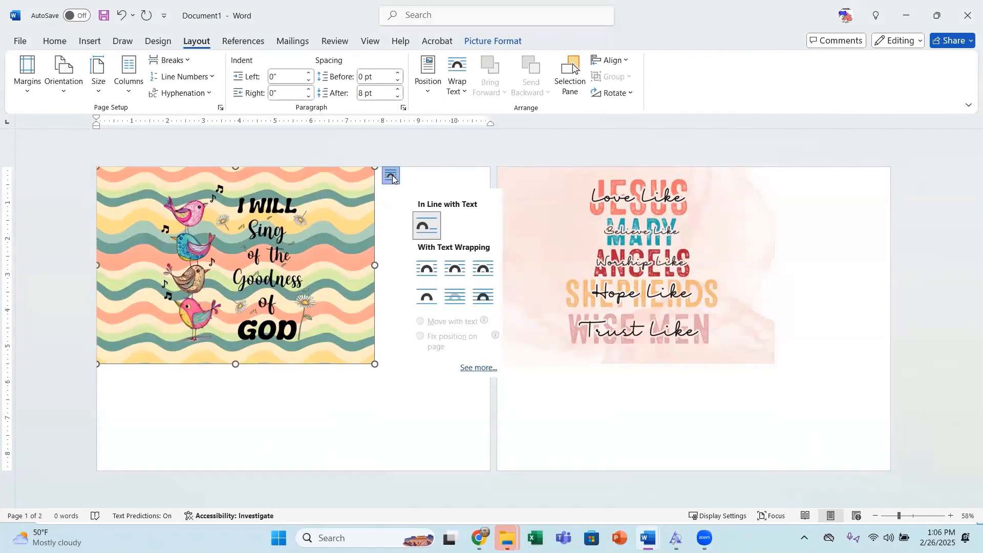
left_click(484, 272)
left_click_drag(385, 260, 498, 262)
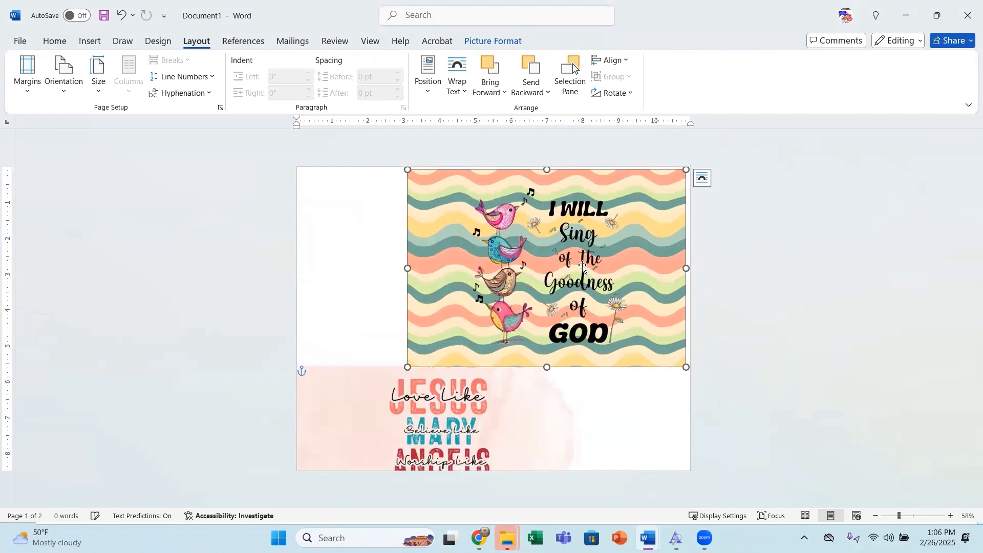
Step: Try setting the "Love Like Jesus" picture's text wrapping to Through and moving it up the first page
left_click(457, 425)
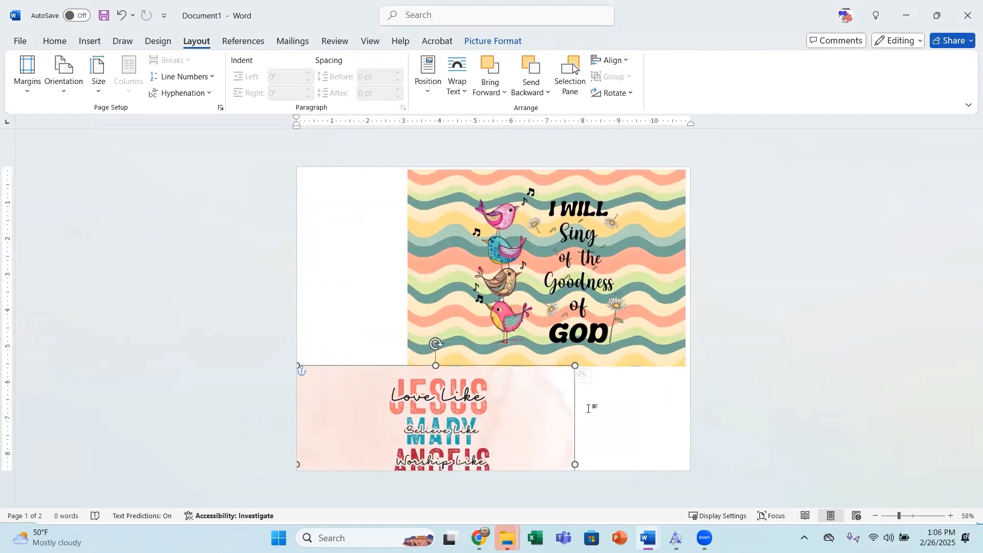
left_click(590, 375)
left_click(689, 418)
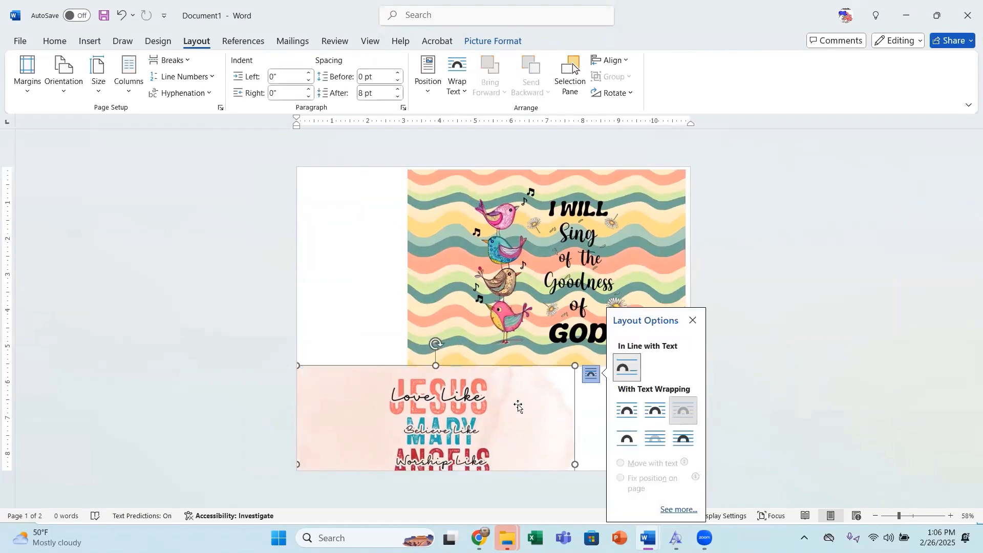
left_click_drag(504, 349, 575, 316)
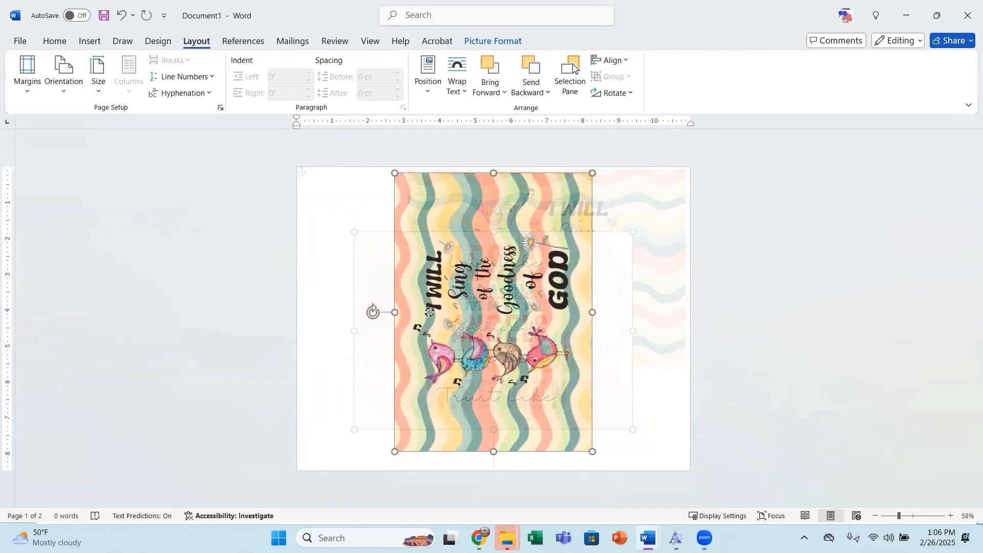
Step: Rotate the singing birds picture 90° counterclockwise and place it against the page's left edge
left_click_drag(509, 280, 415, 281)
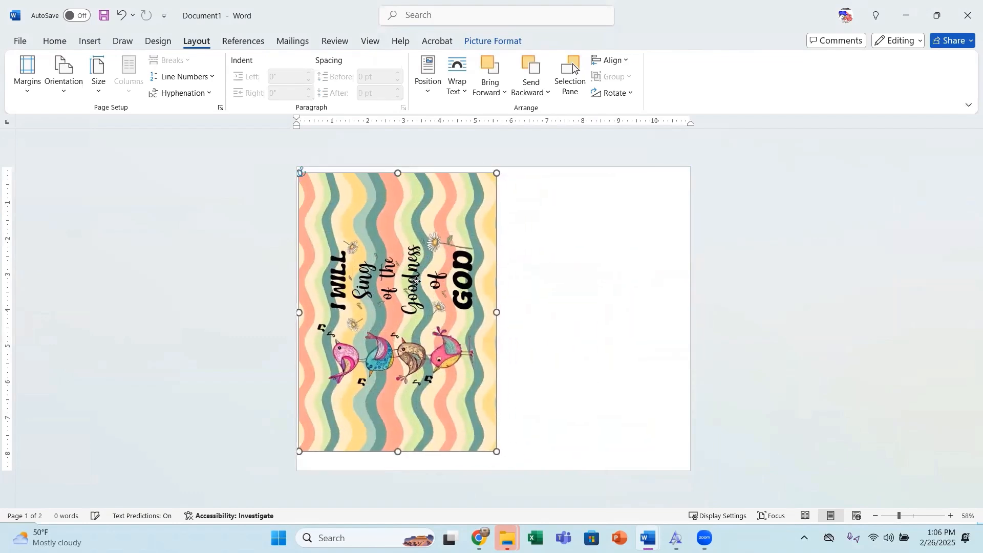
Step: Insert picture 5 again from the "Your paragraph text" folder
left_click(92, 41)
left_click(156, 71)
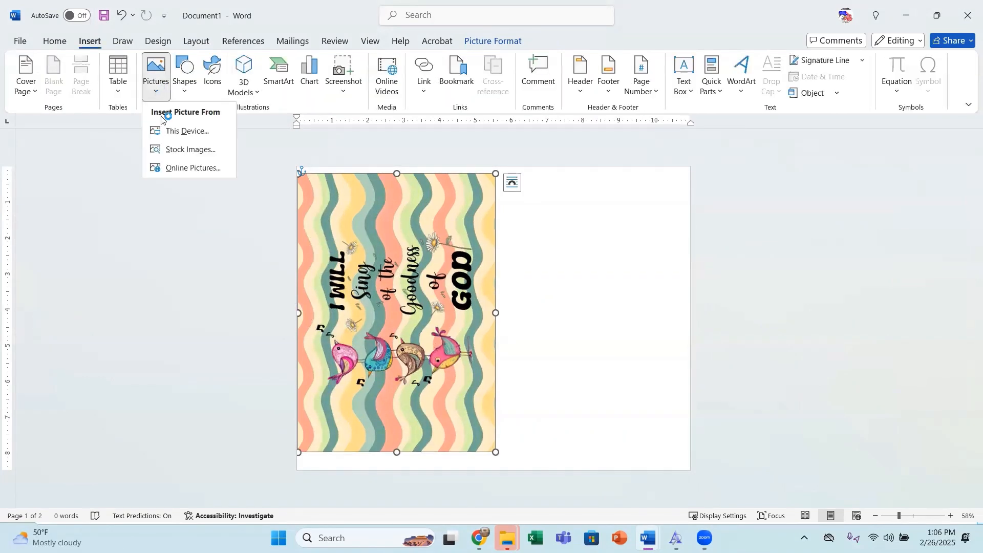
left_click(186, 131)
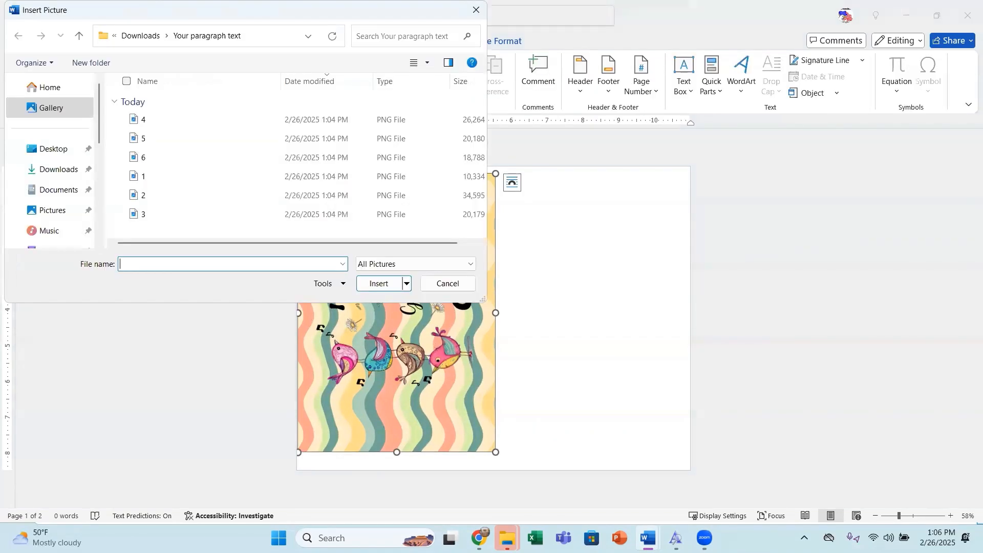
double_click(159, 141)
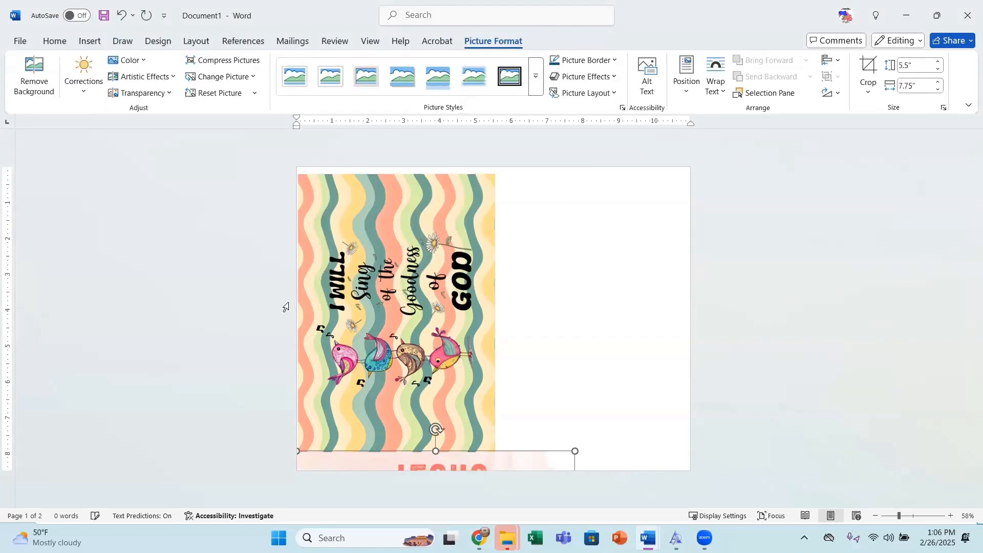
Step: Set the "Love Like Jesus" picture's text wrapping to Through and turn it sideways counterclockwise beside the birds picture
left_click(590, 459)
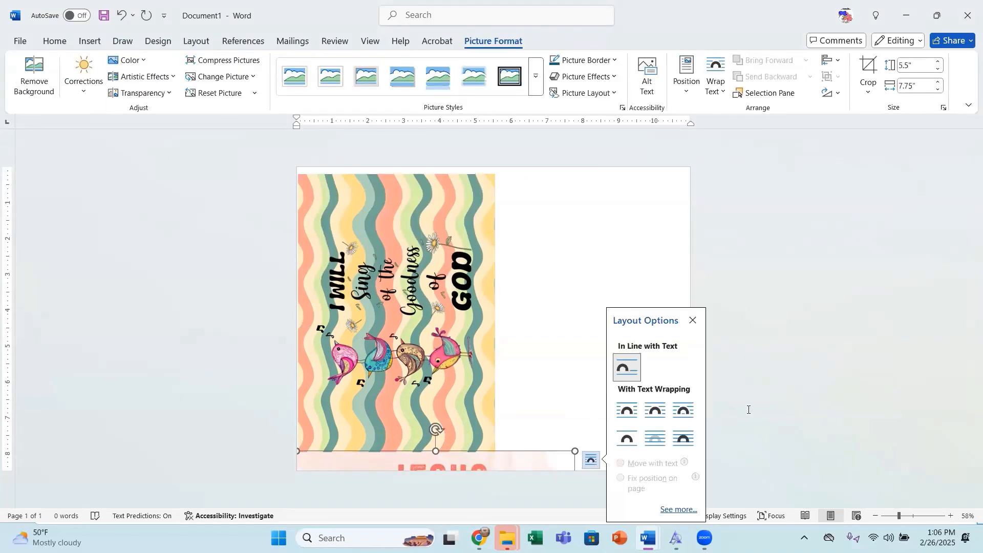
left_click(670, 422)
left_click_drag(503, 425, 590, 354)
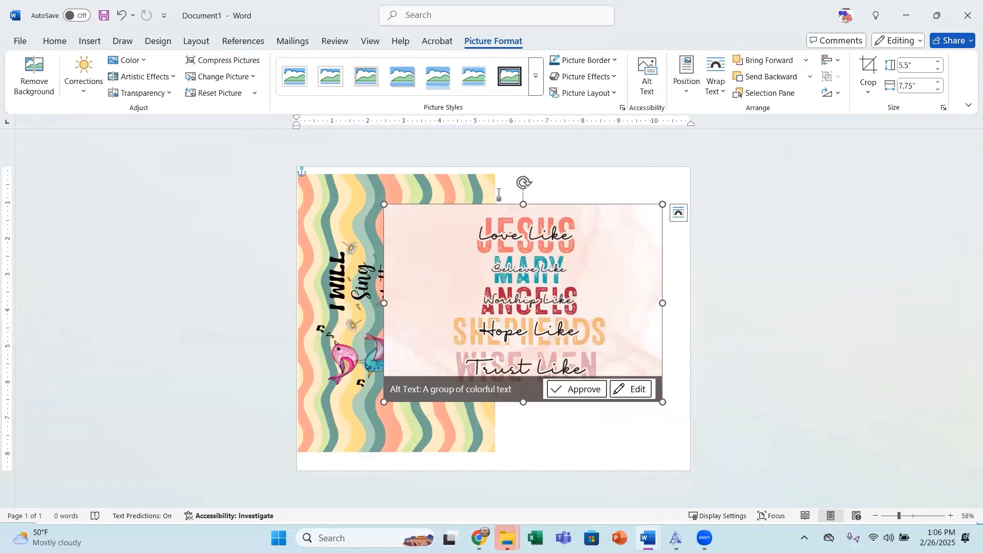
left_click_drag(519, 184, 472, 299)
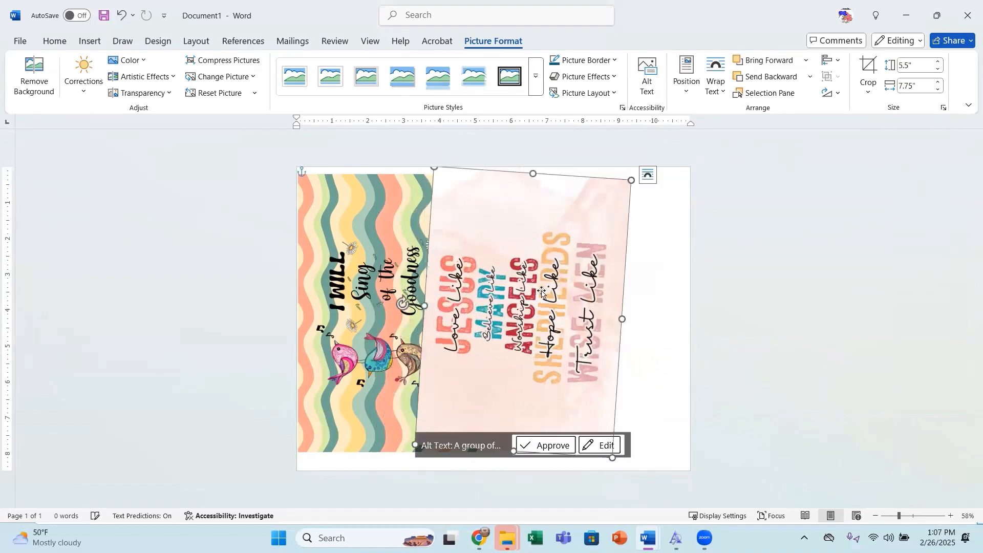